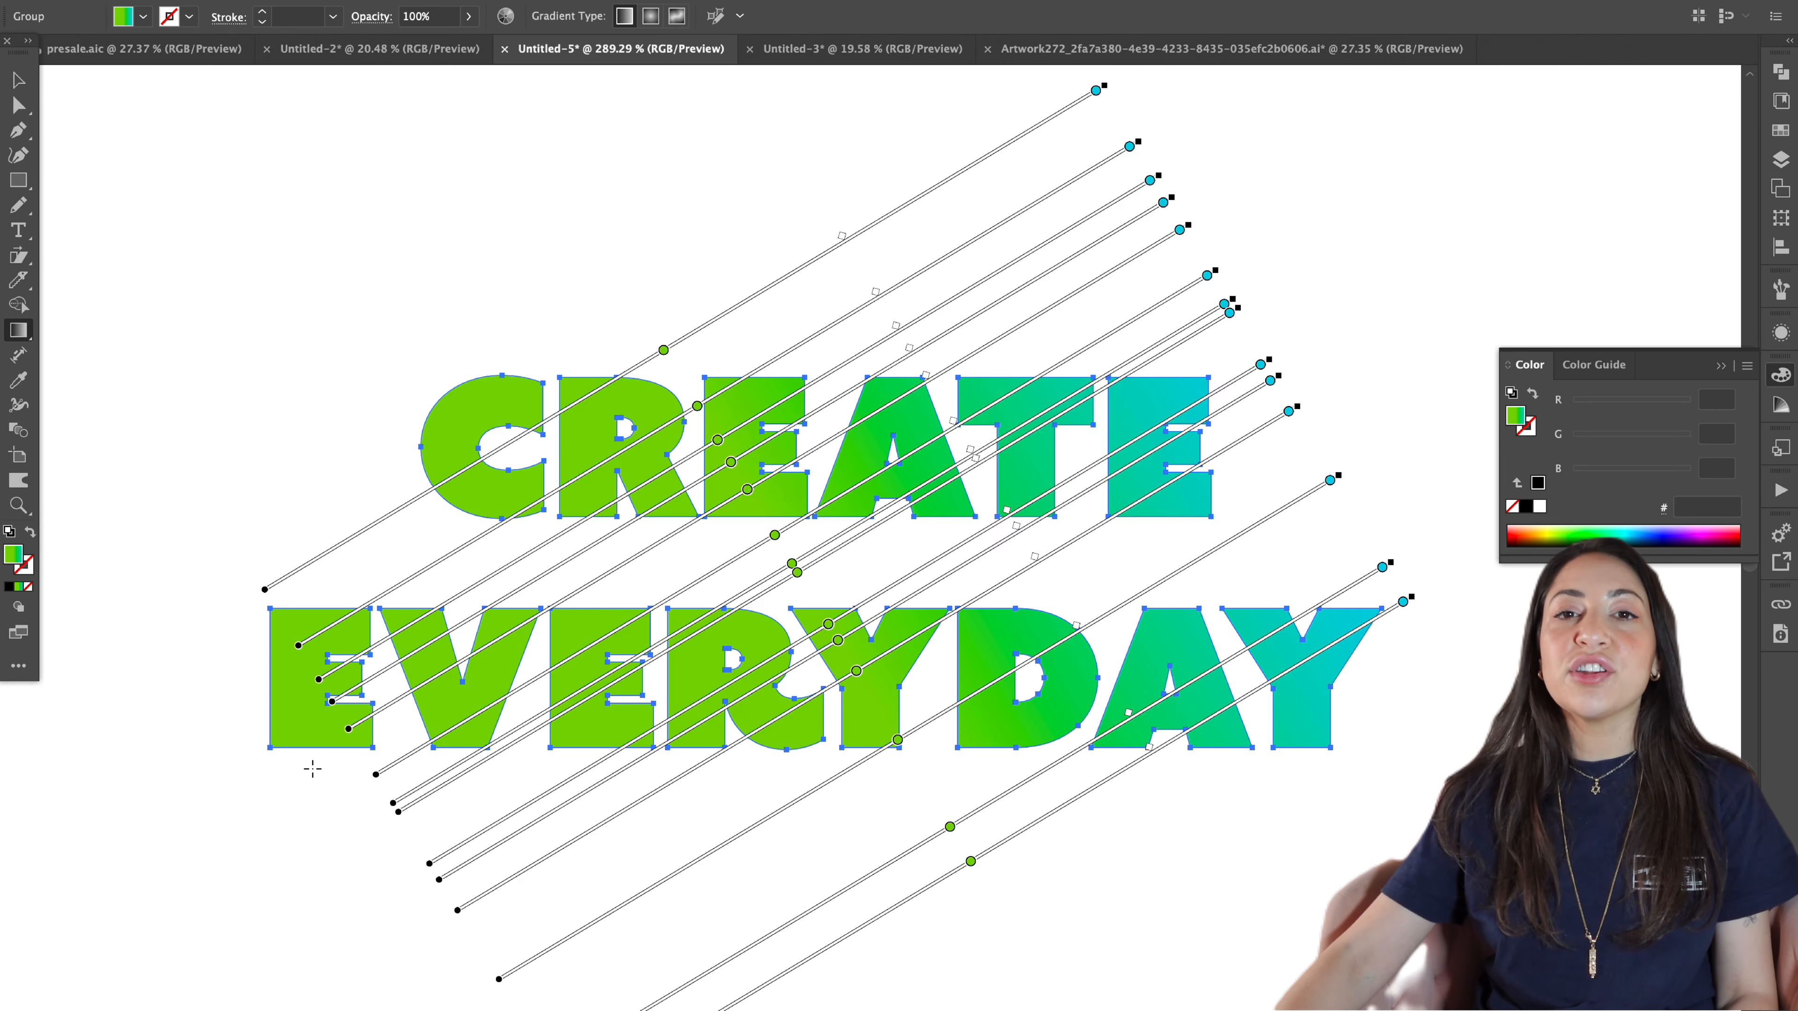
- Redirect the green-to-blue gradient across the combined CREATE EVERYDAY lettering, running diagonally from lower left to upper right
left_click_drag(313, 771, 1040, 338)
left_click_drag(771, 860, 783, 405)
left_click_drag(362, 801, 1078, 444)
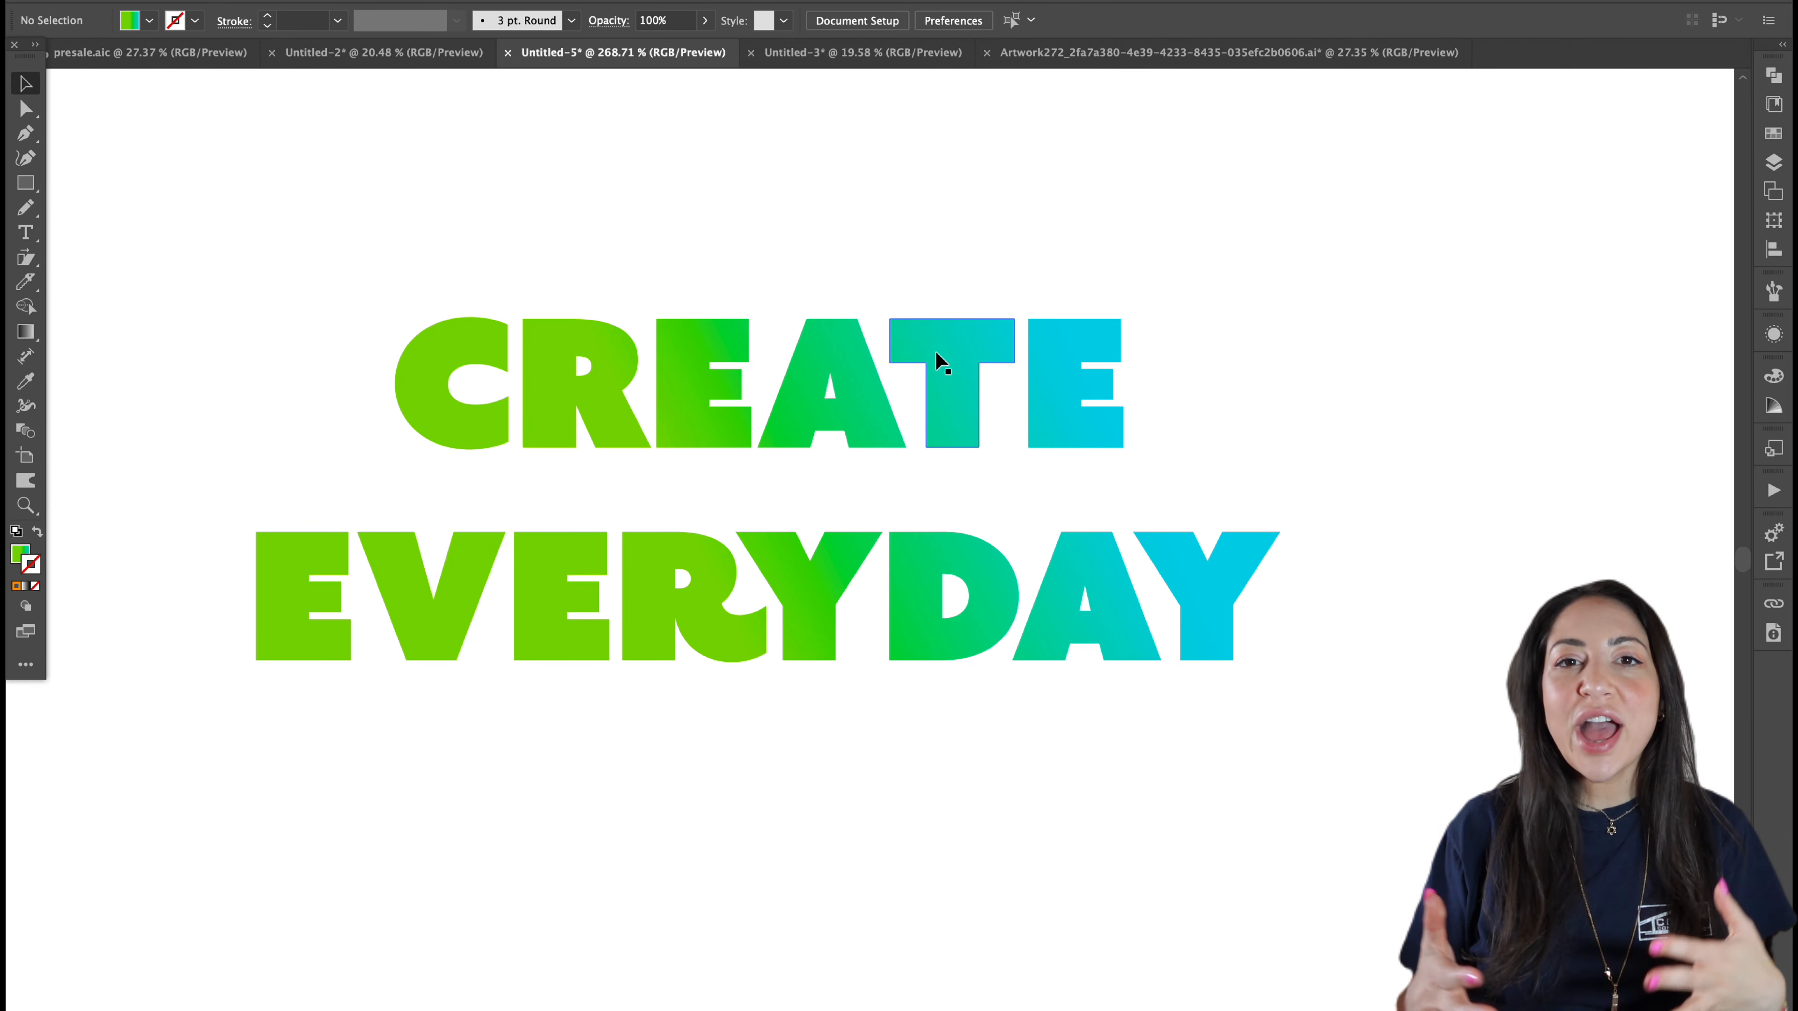
left_click_drag(834, 389, 875, 370)
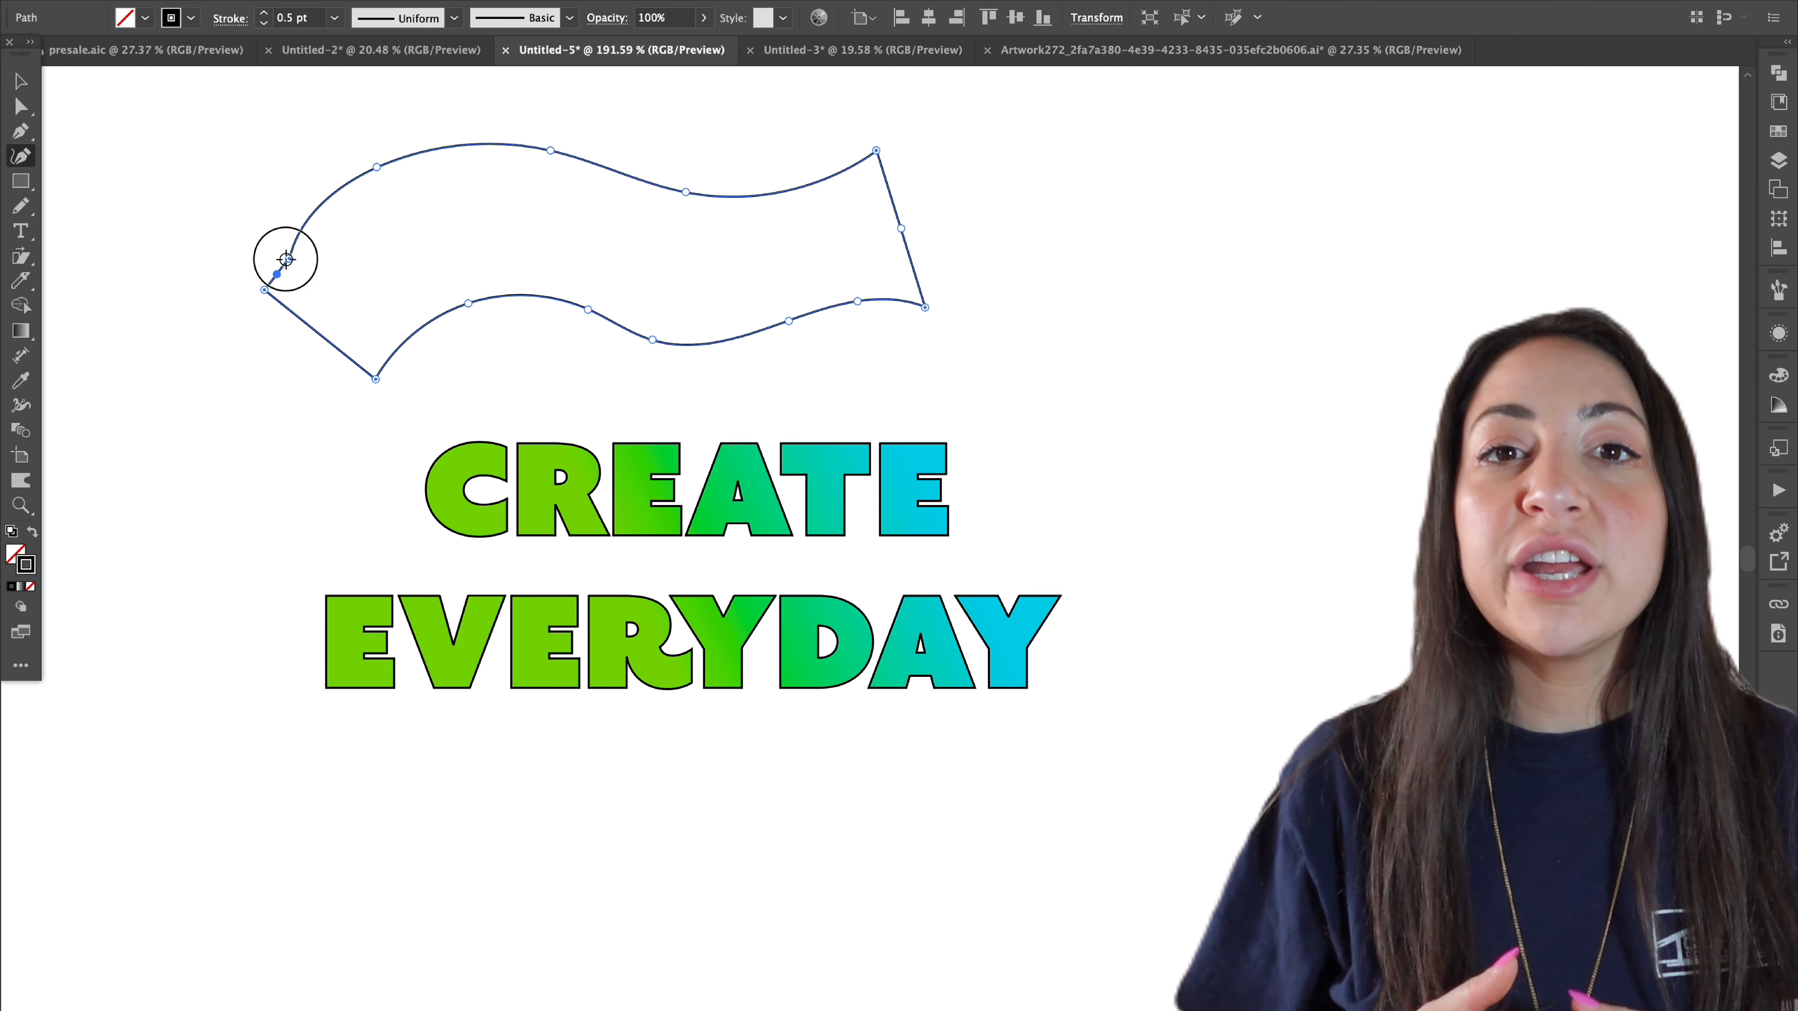
- Distort the words CREATE and EVERYDAY into the wavy outline drawn above them
left_click_drag(936, 501, 990, 422)
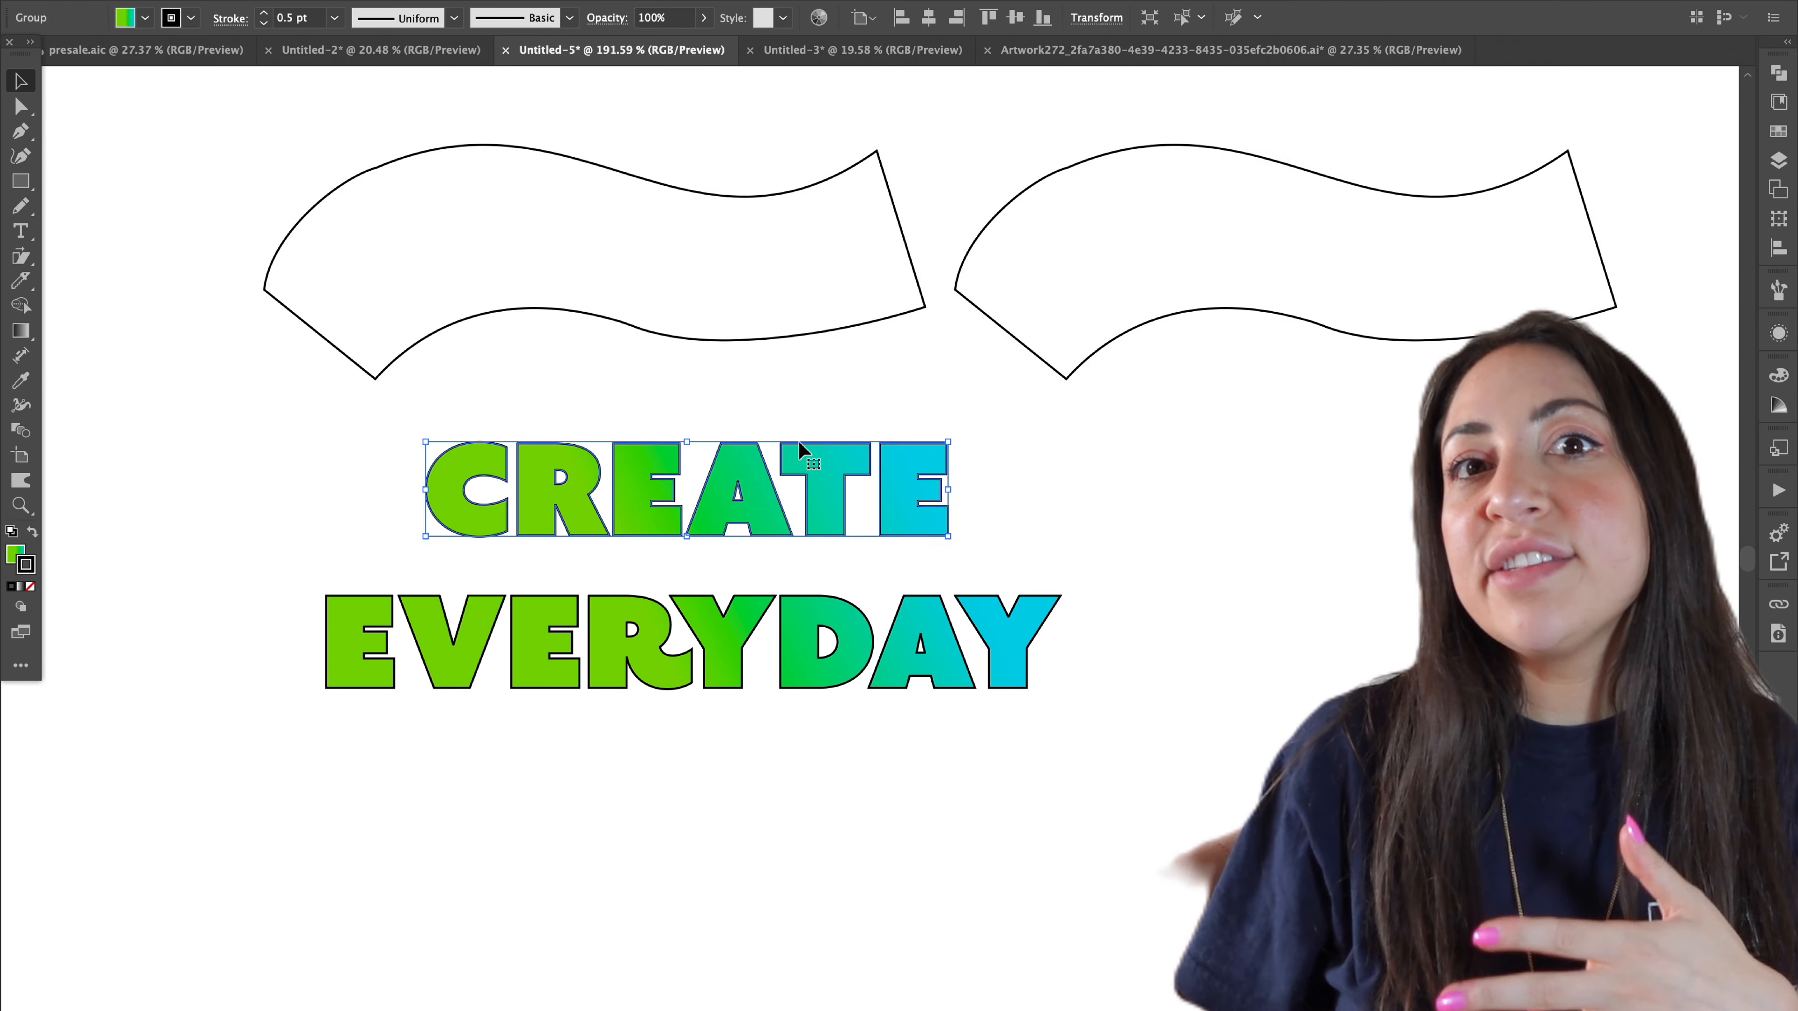
left_click(696, 331, "shift")
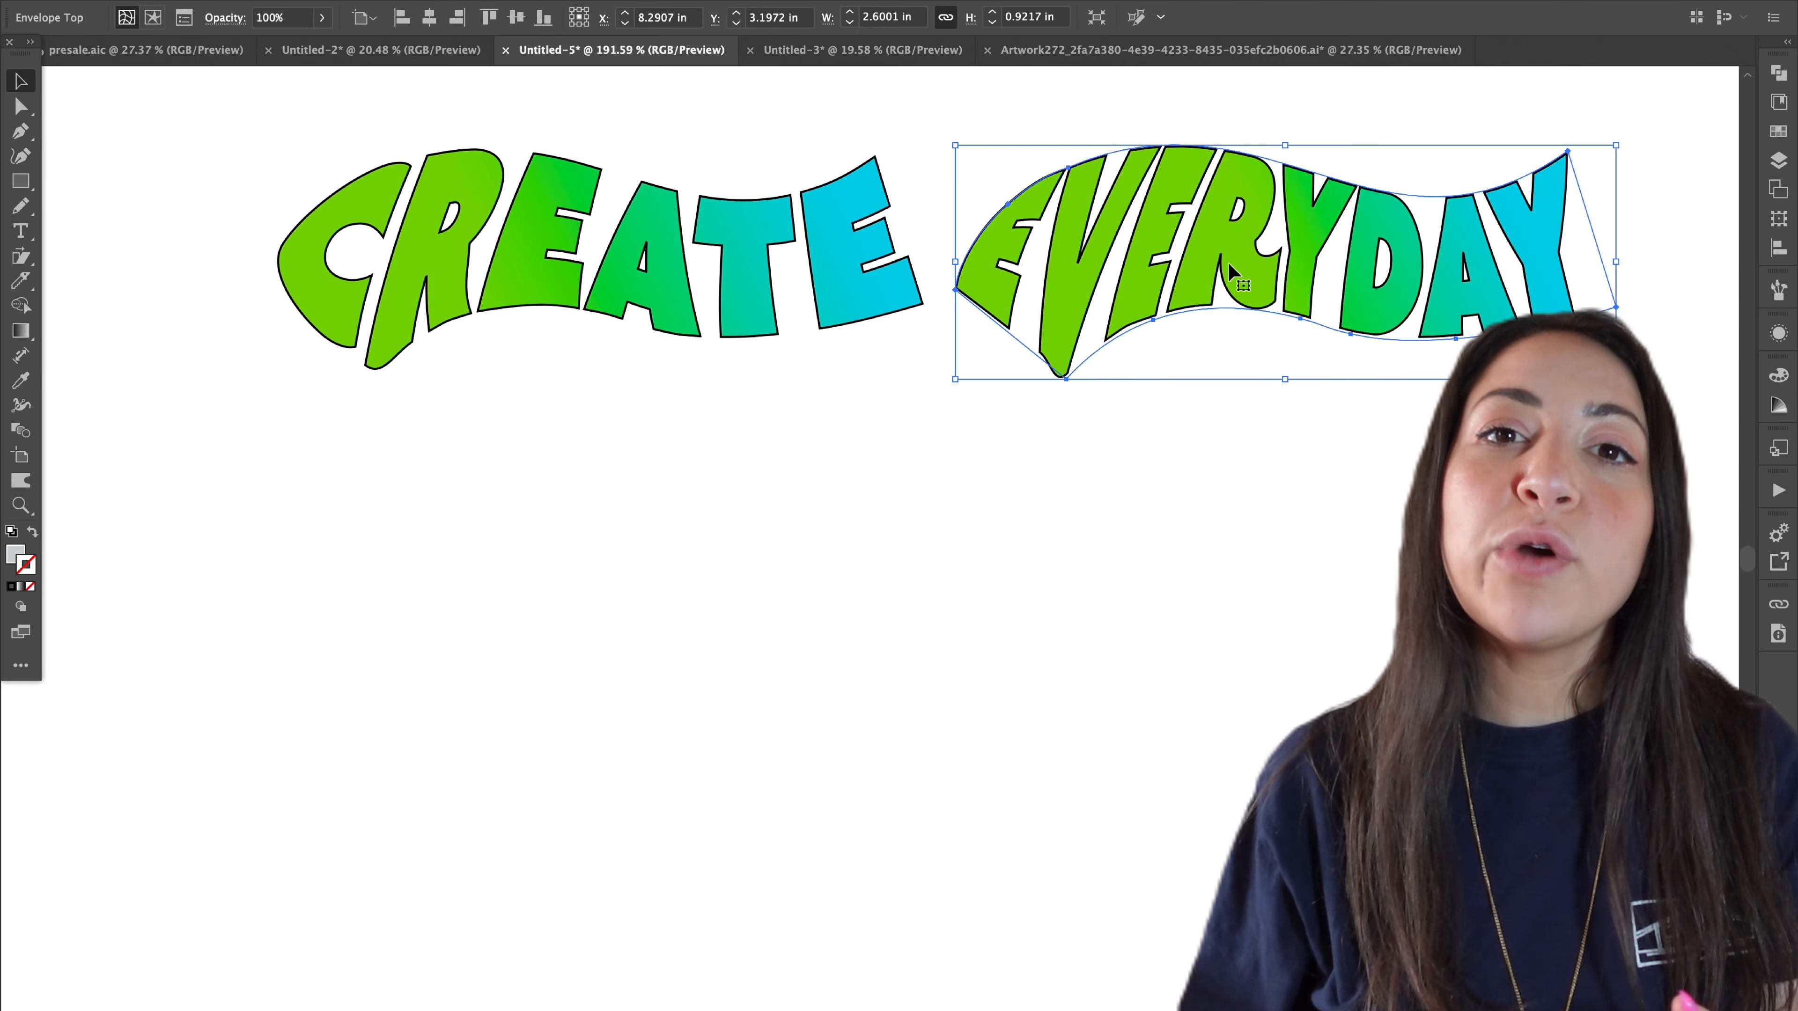
- Refine the wavy envelopes of CREATE and EVERYDAY by moving their anchor points and handles, raising the low point beneath EVERYDAY
left_click_drag(703, 158, 635, 192)
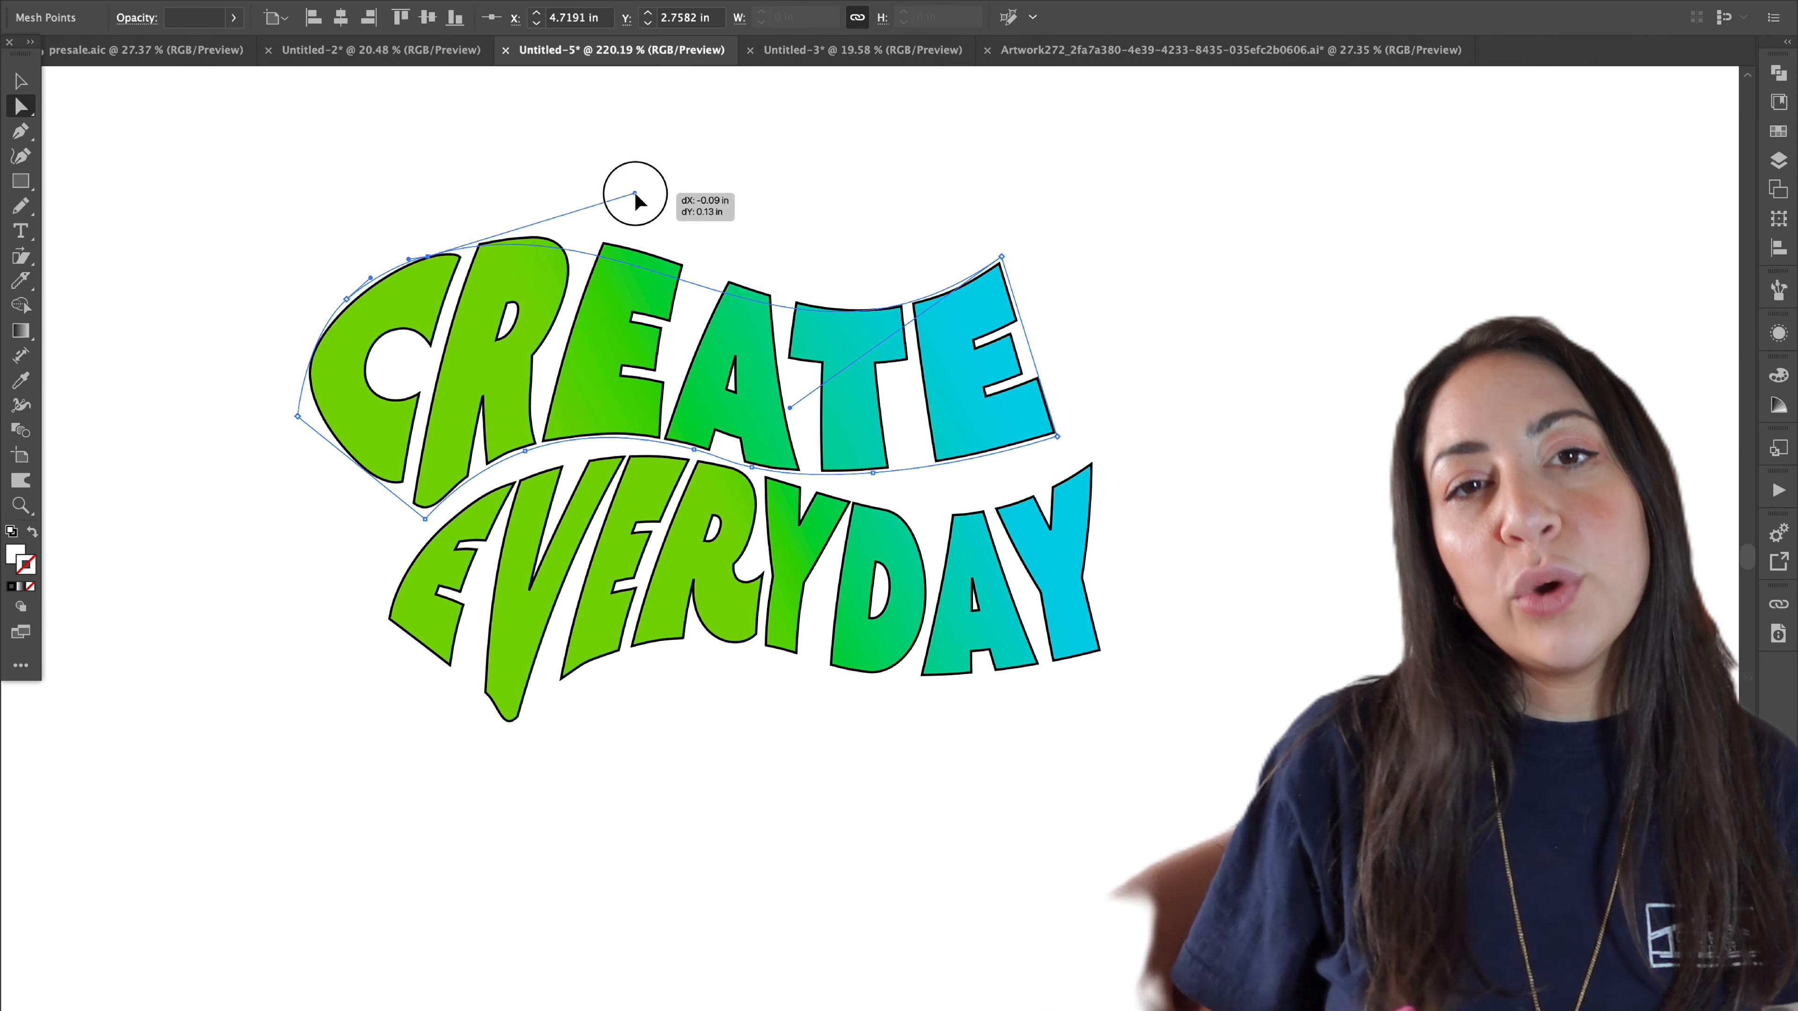
left_click(385, 484)
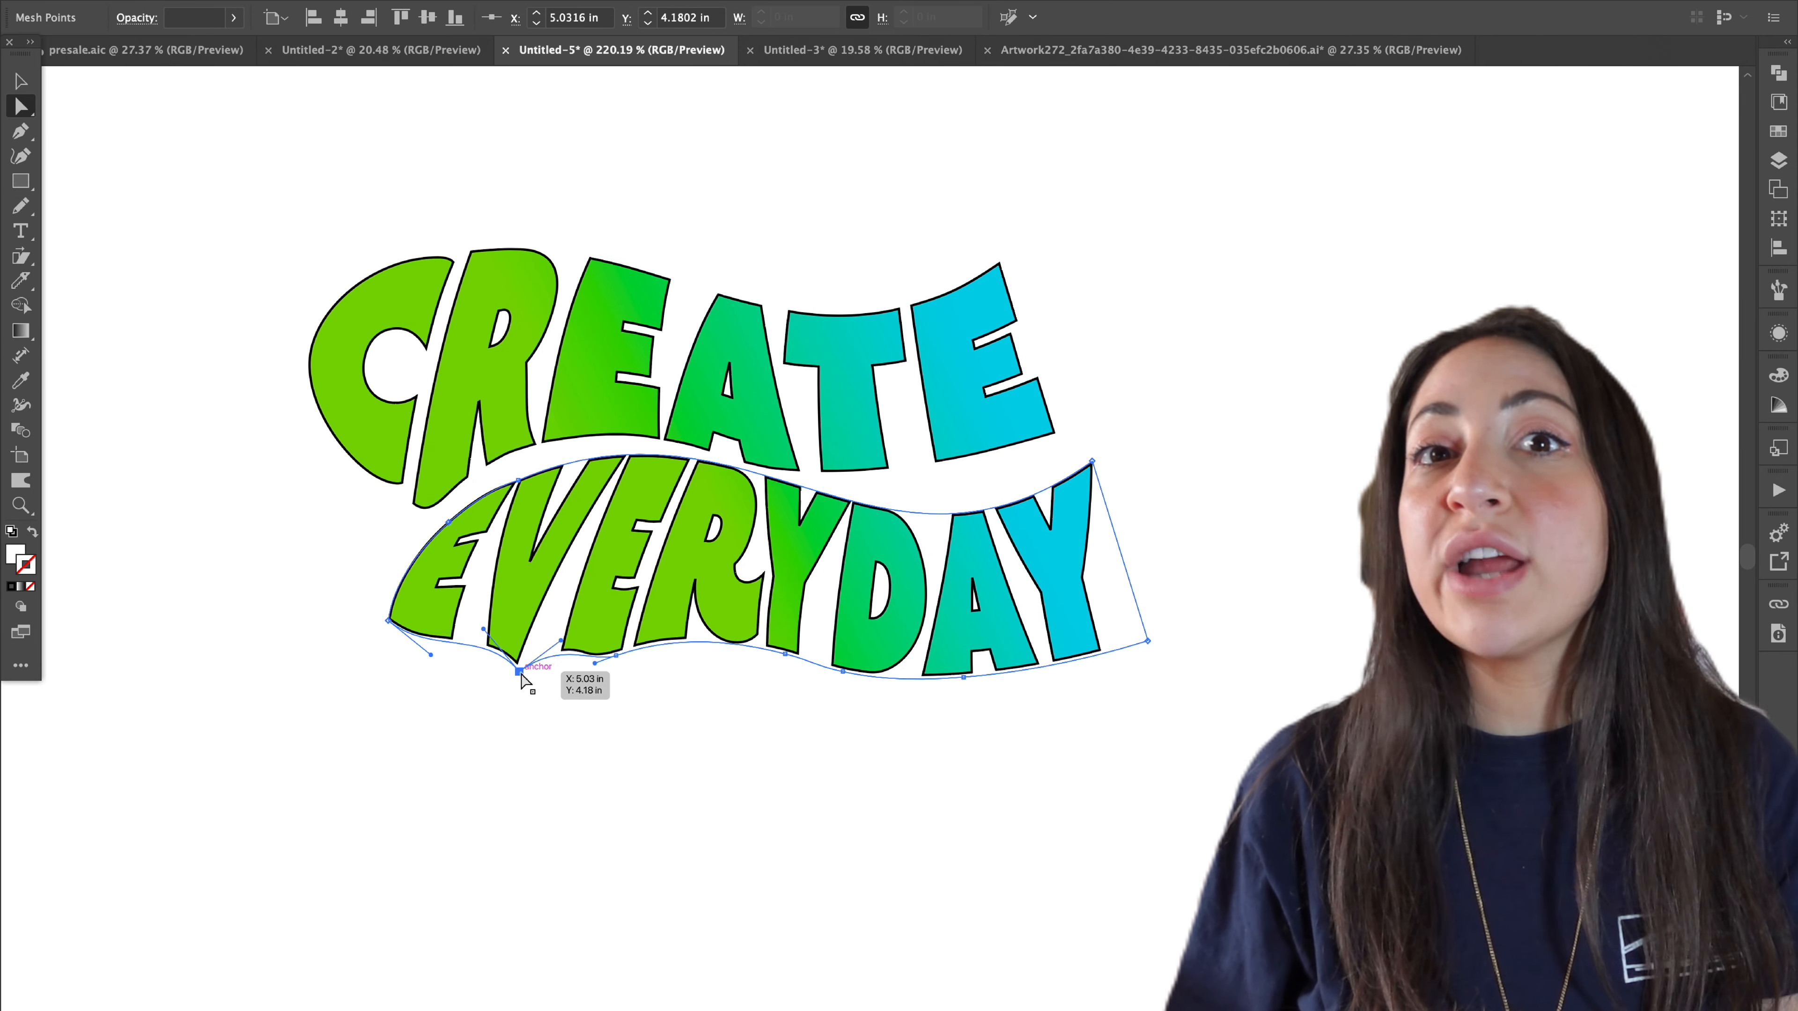
left_click_drag(965, 543, 957, 543)
left_click_drag(768, 376, 742, 386)
left_click_drag(586, 663, 440, 657)
key("v")
left_click_drag(714, 544, 710, 551)
- Draw a wide rectangle beside the wavy lettering and bend its upper and lower edges upward into an arch
left_click(173, 313)
left_click_drag(177, 305, 640, 334)
scroll(640, 334, "down", 2)
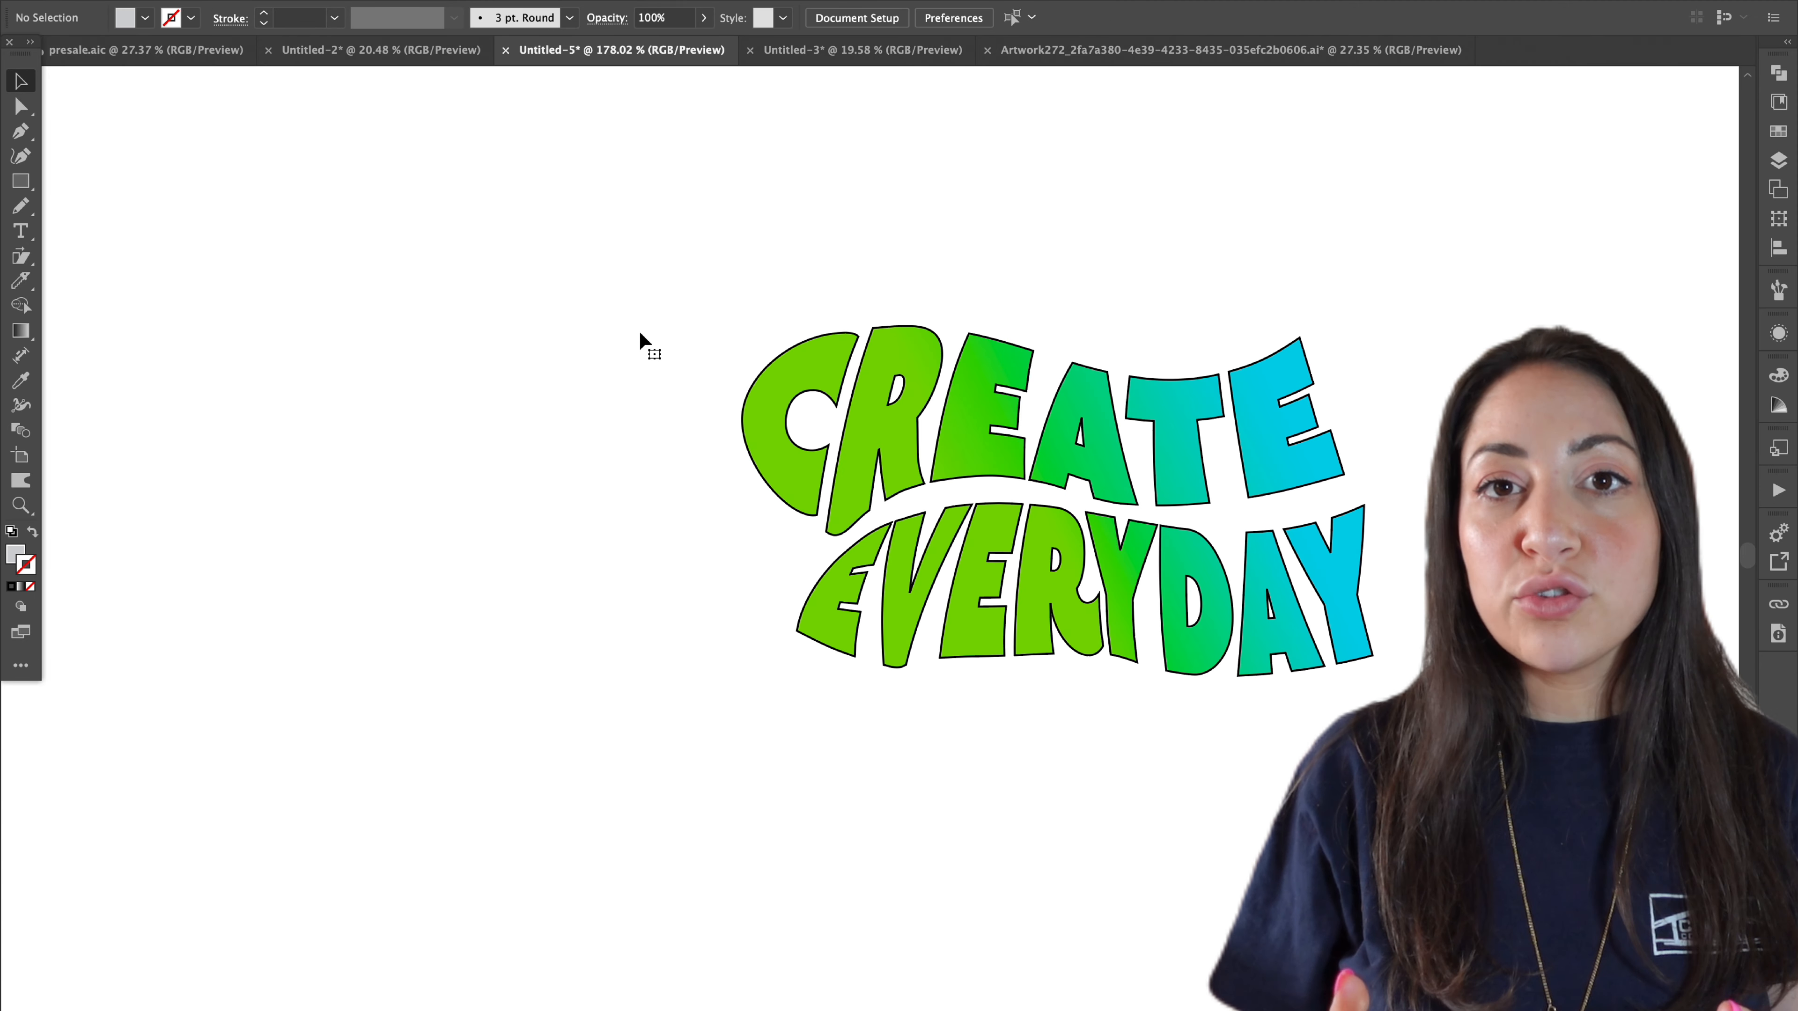
mouse_move(133, 278)
left_mouse_down()
mouse_move(510, 482)
mouse_move(672, 455)
left_mouse_up()
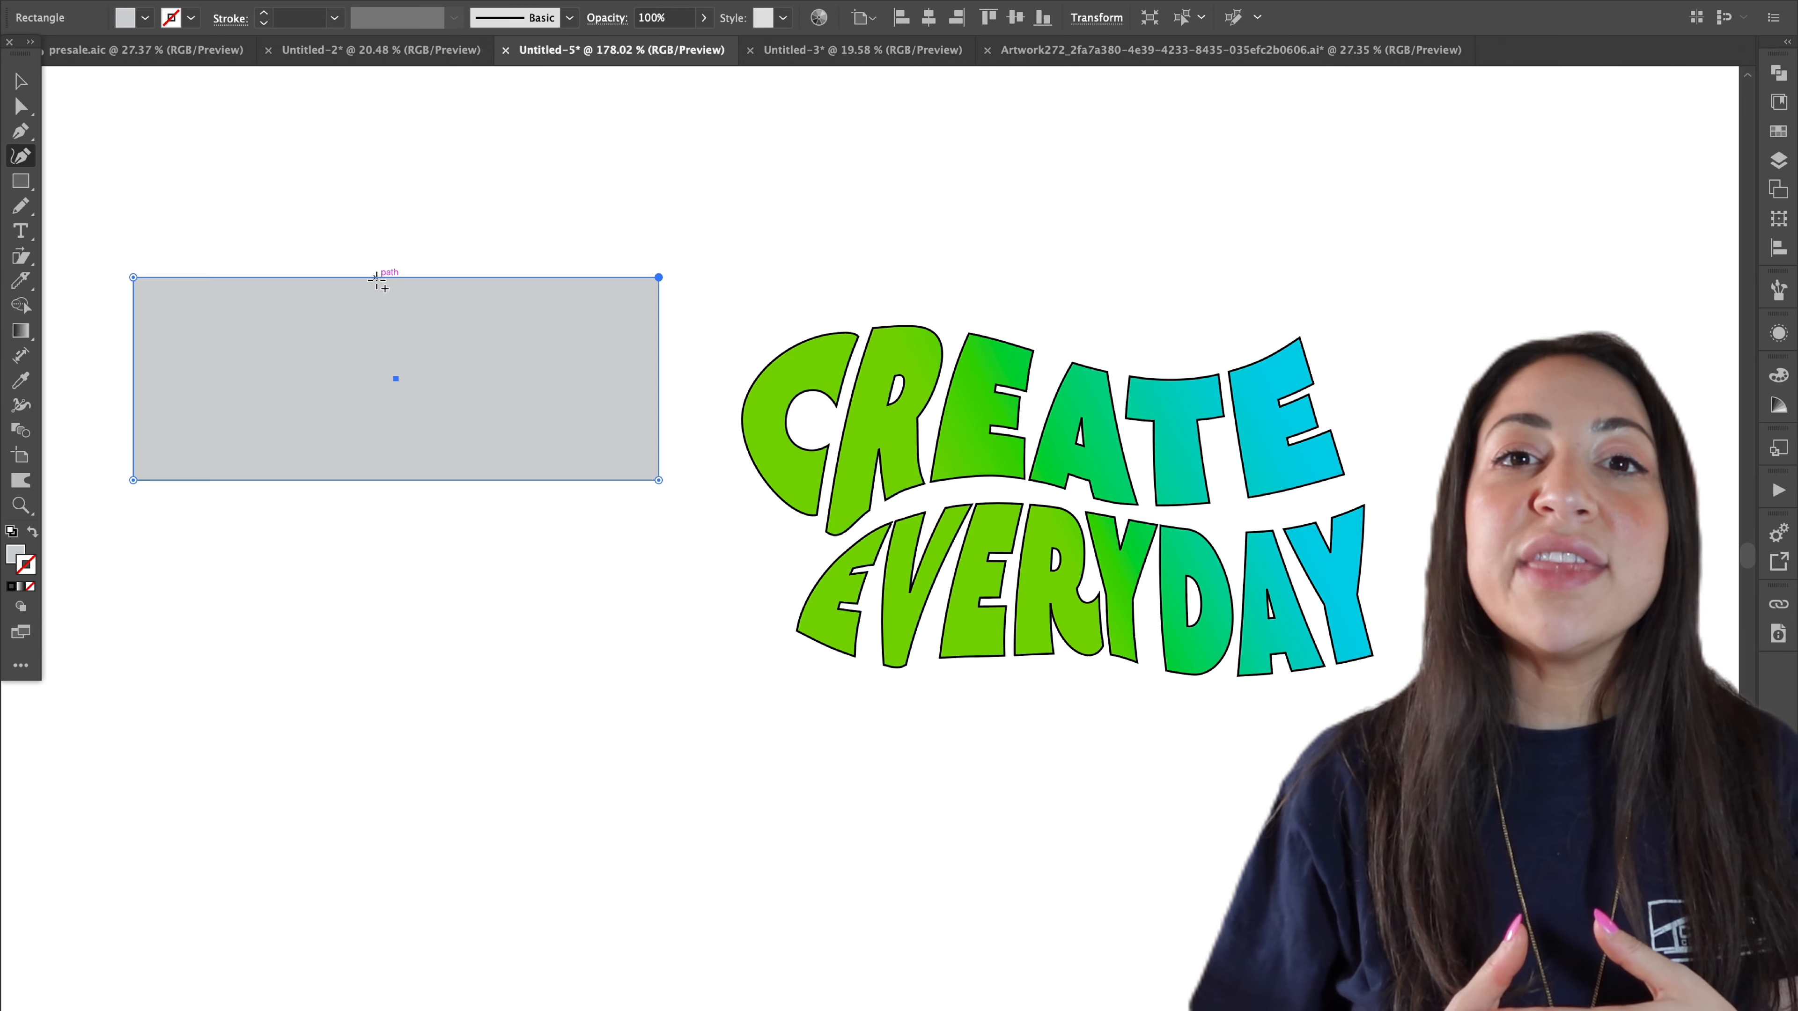
left_click_drag(383, 480, 383, 393)
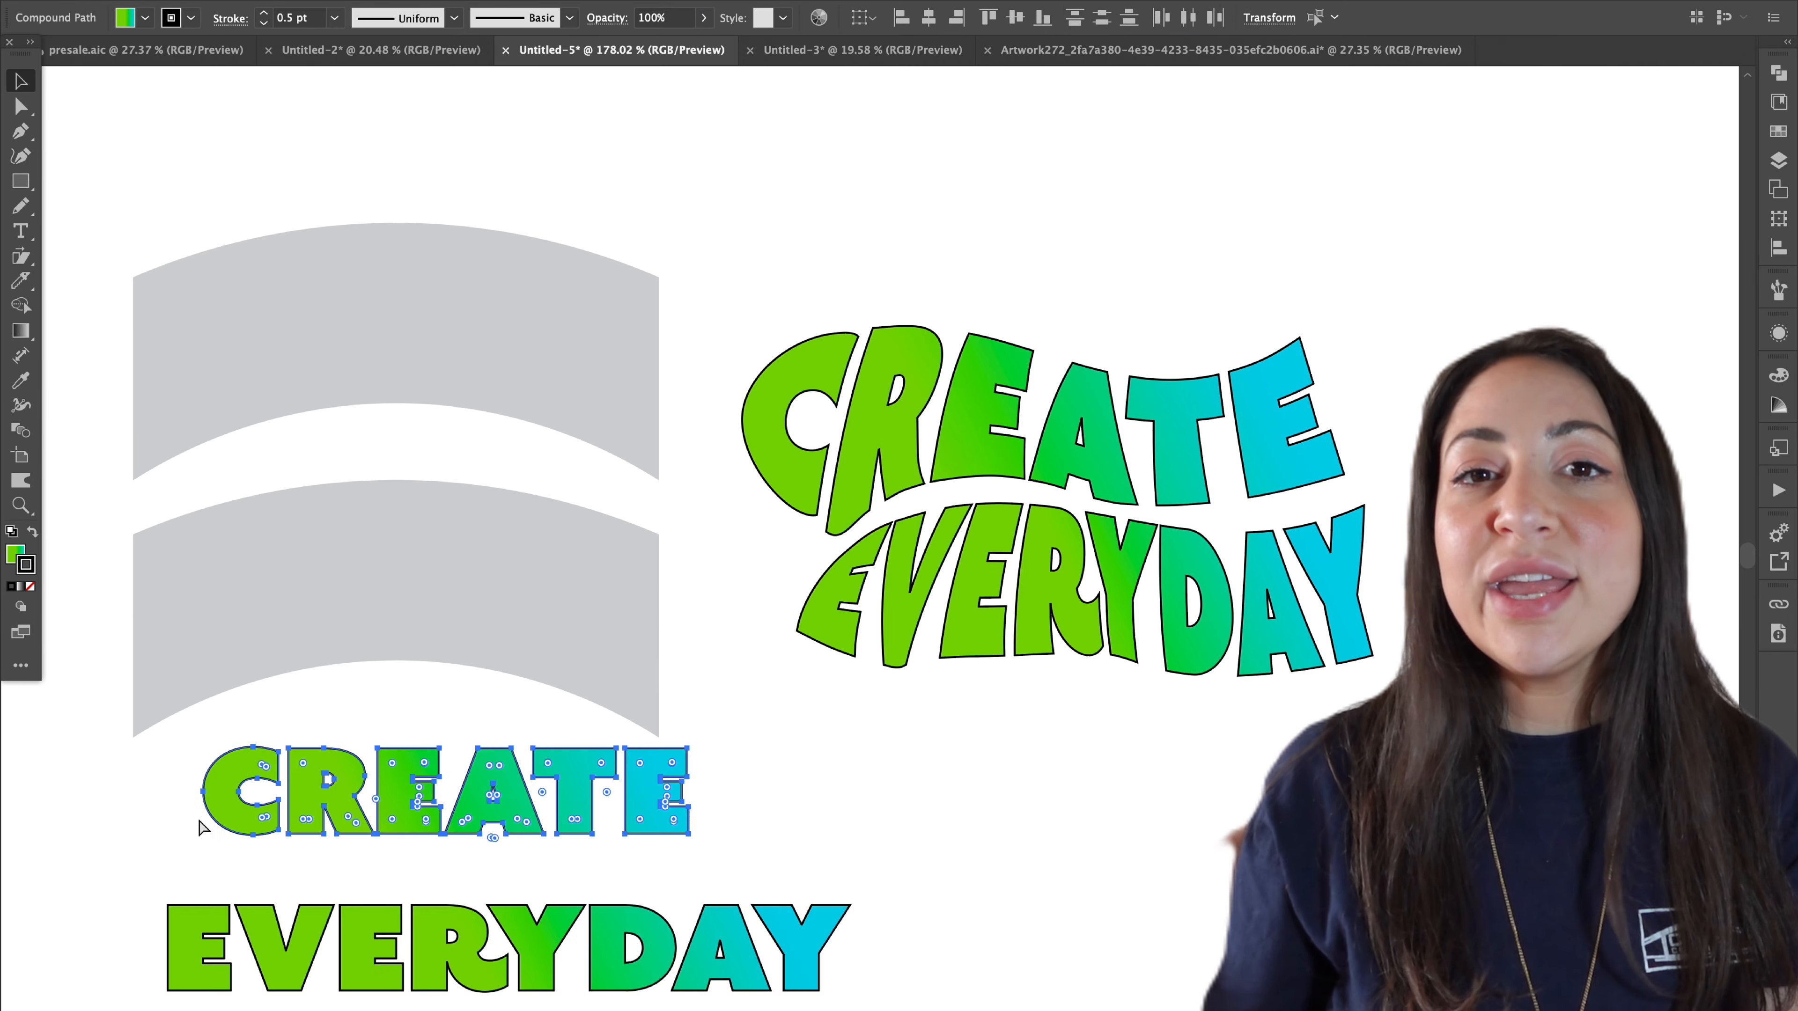
- Make an envelope distort from the top object to fit the lettering into the arch
key("ctrl+alt+c")
key("Return")
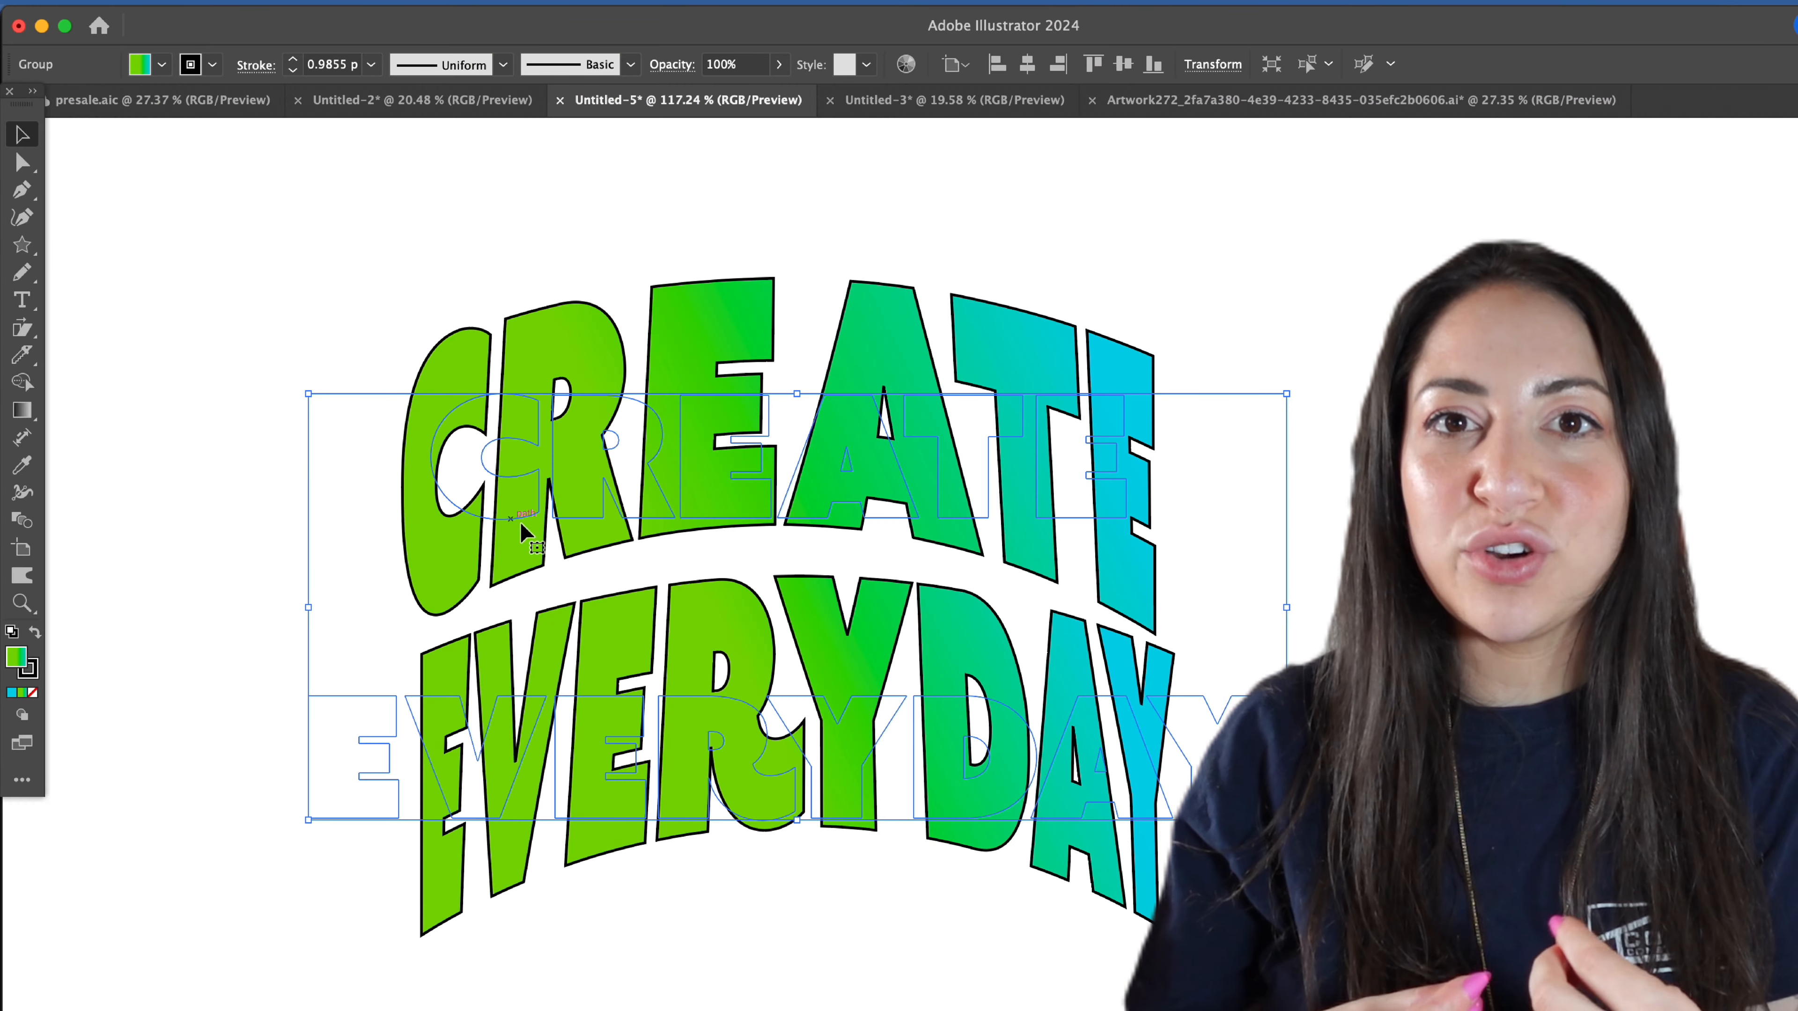
- Isolate the CREATE envelope inside the lettering group, nudge it slightly upward and leave isolation
double_click(498, 467)
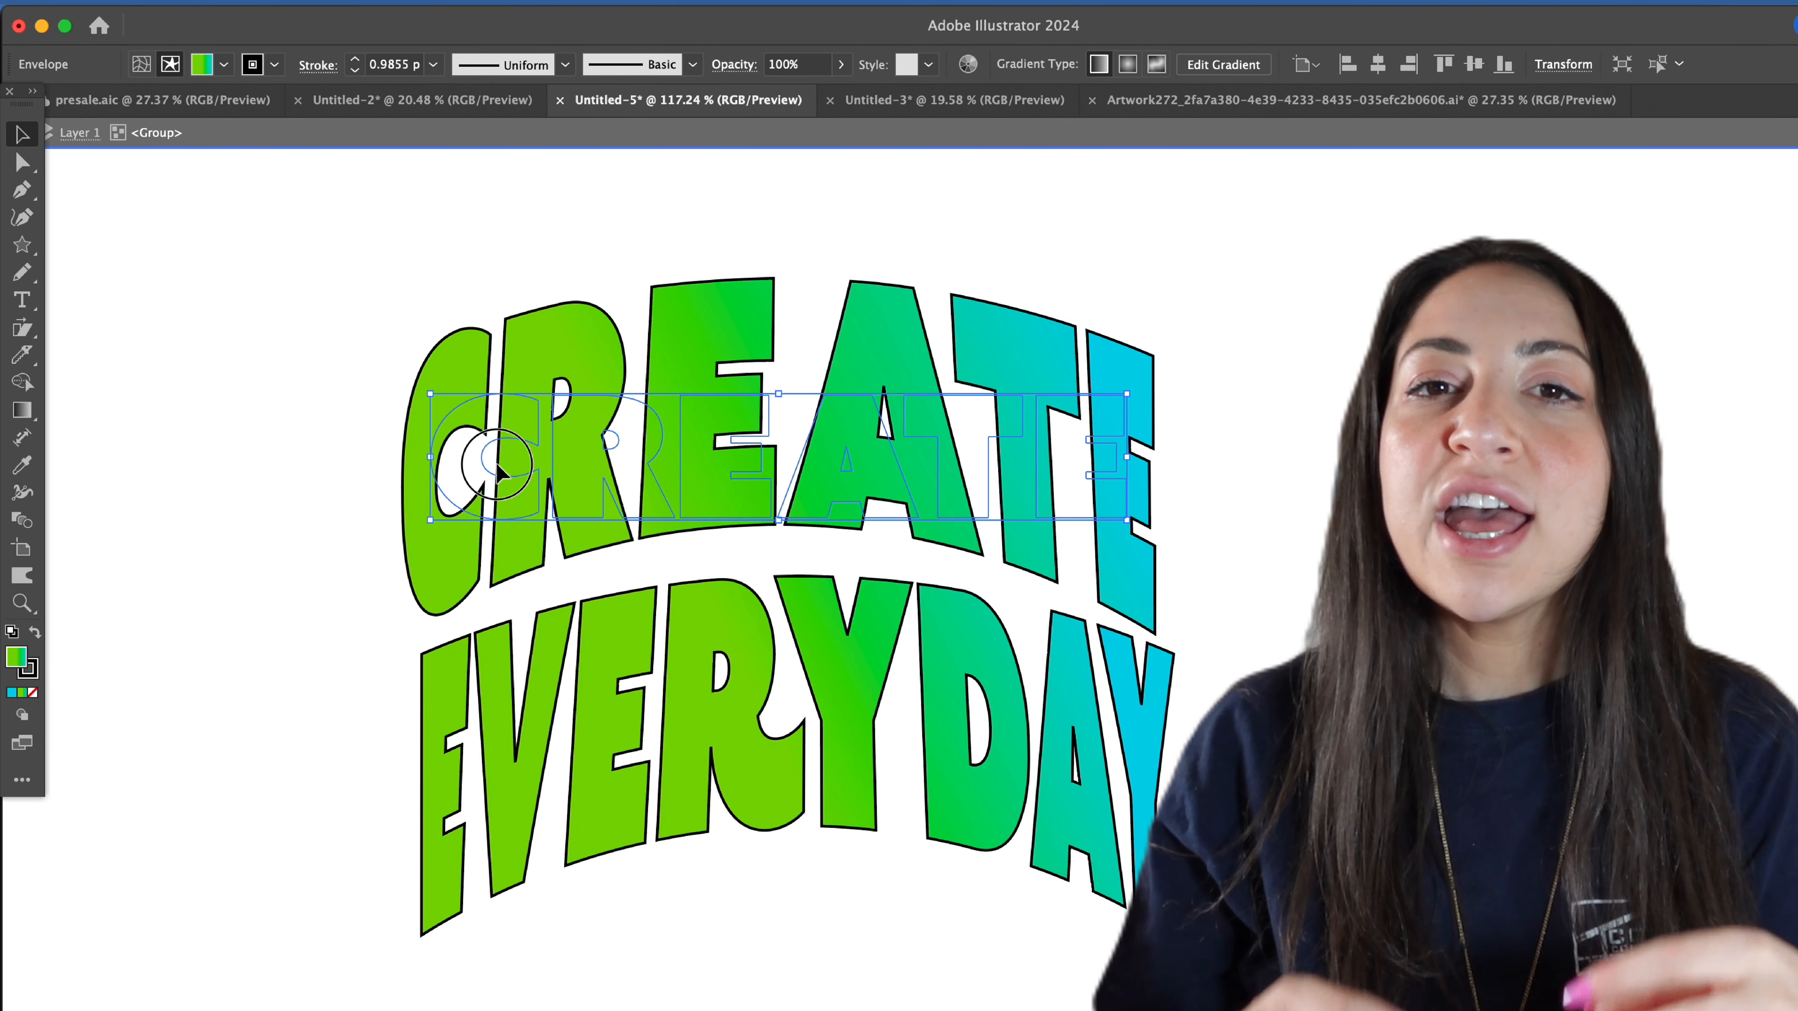
double_click(498, 467)
left_click_drag(512, 486, 513, 481)
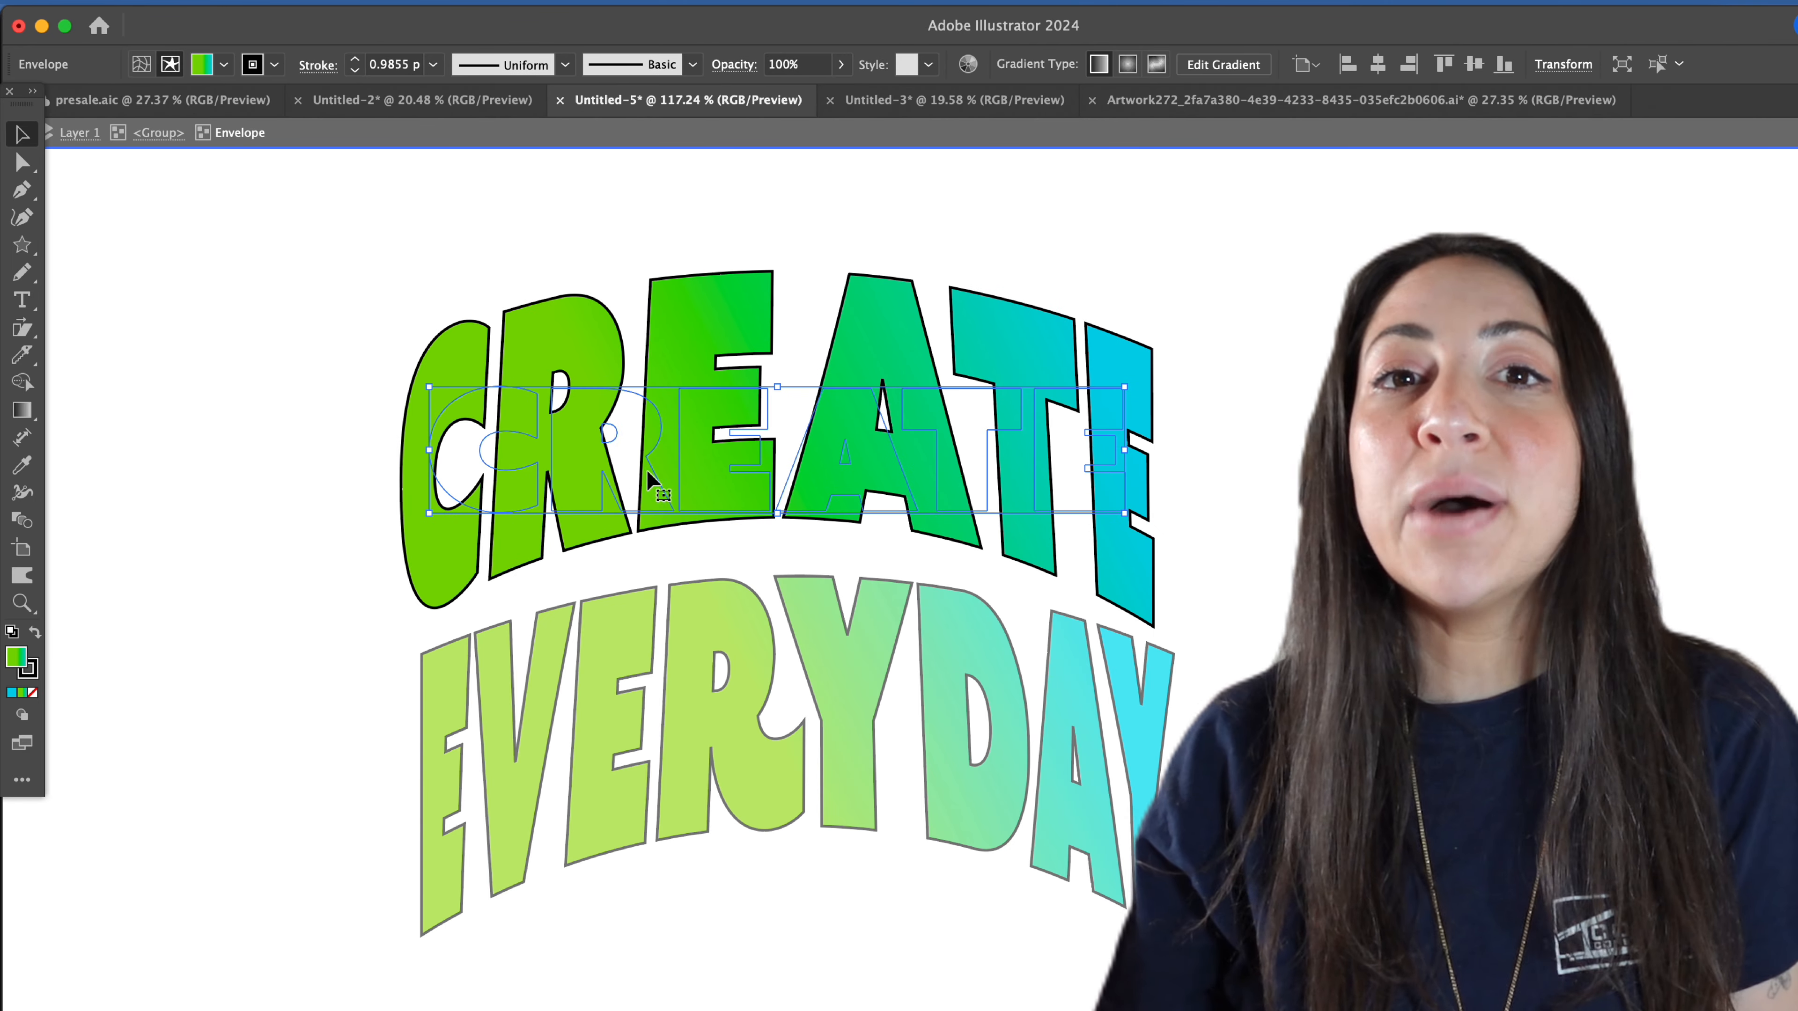
double_click(337, 470)
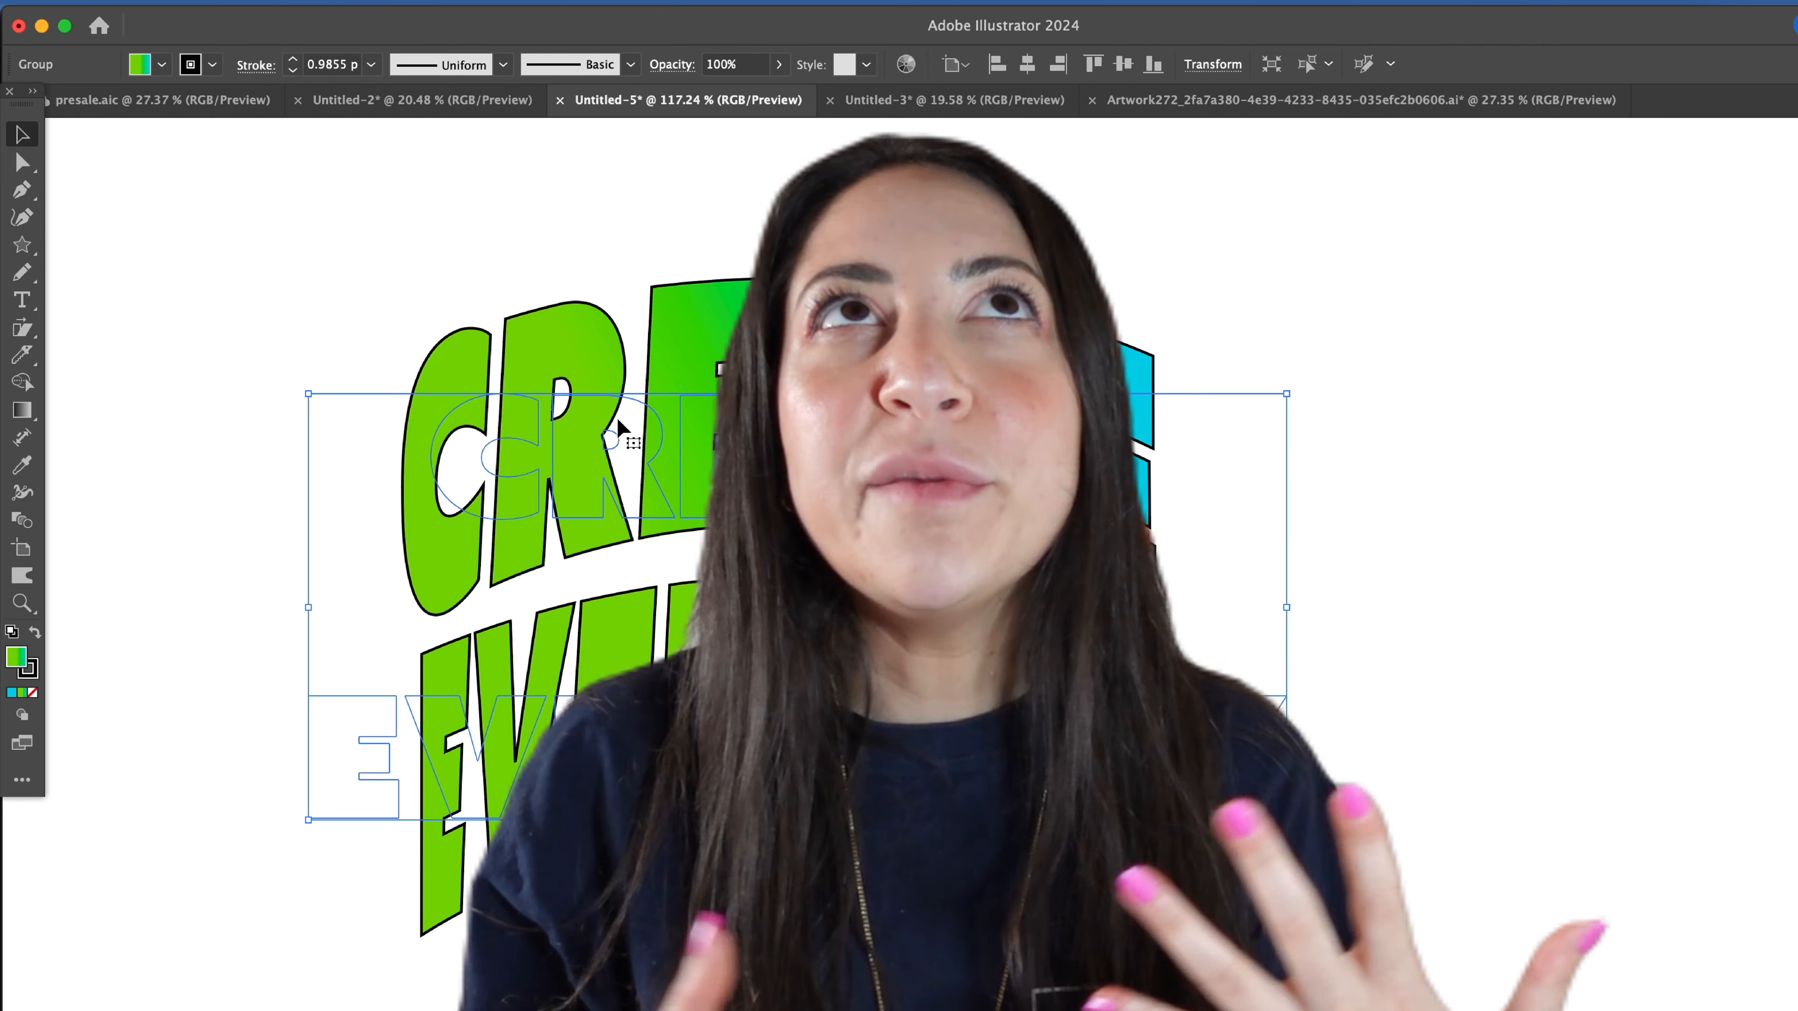
double_click(499, 471)
double_click(498, 467)
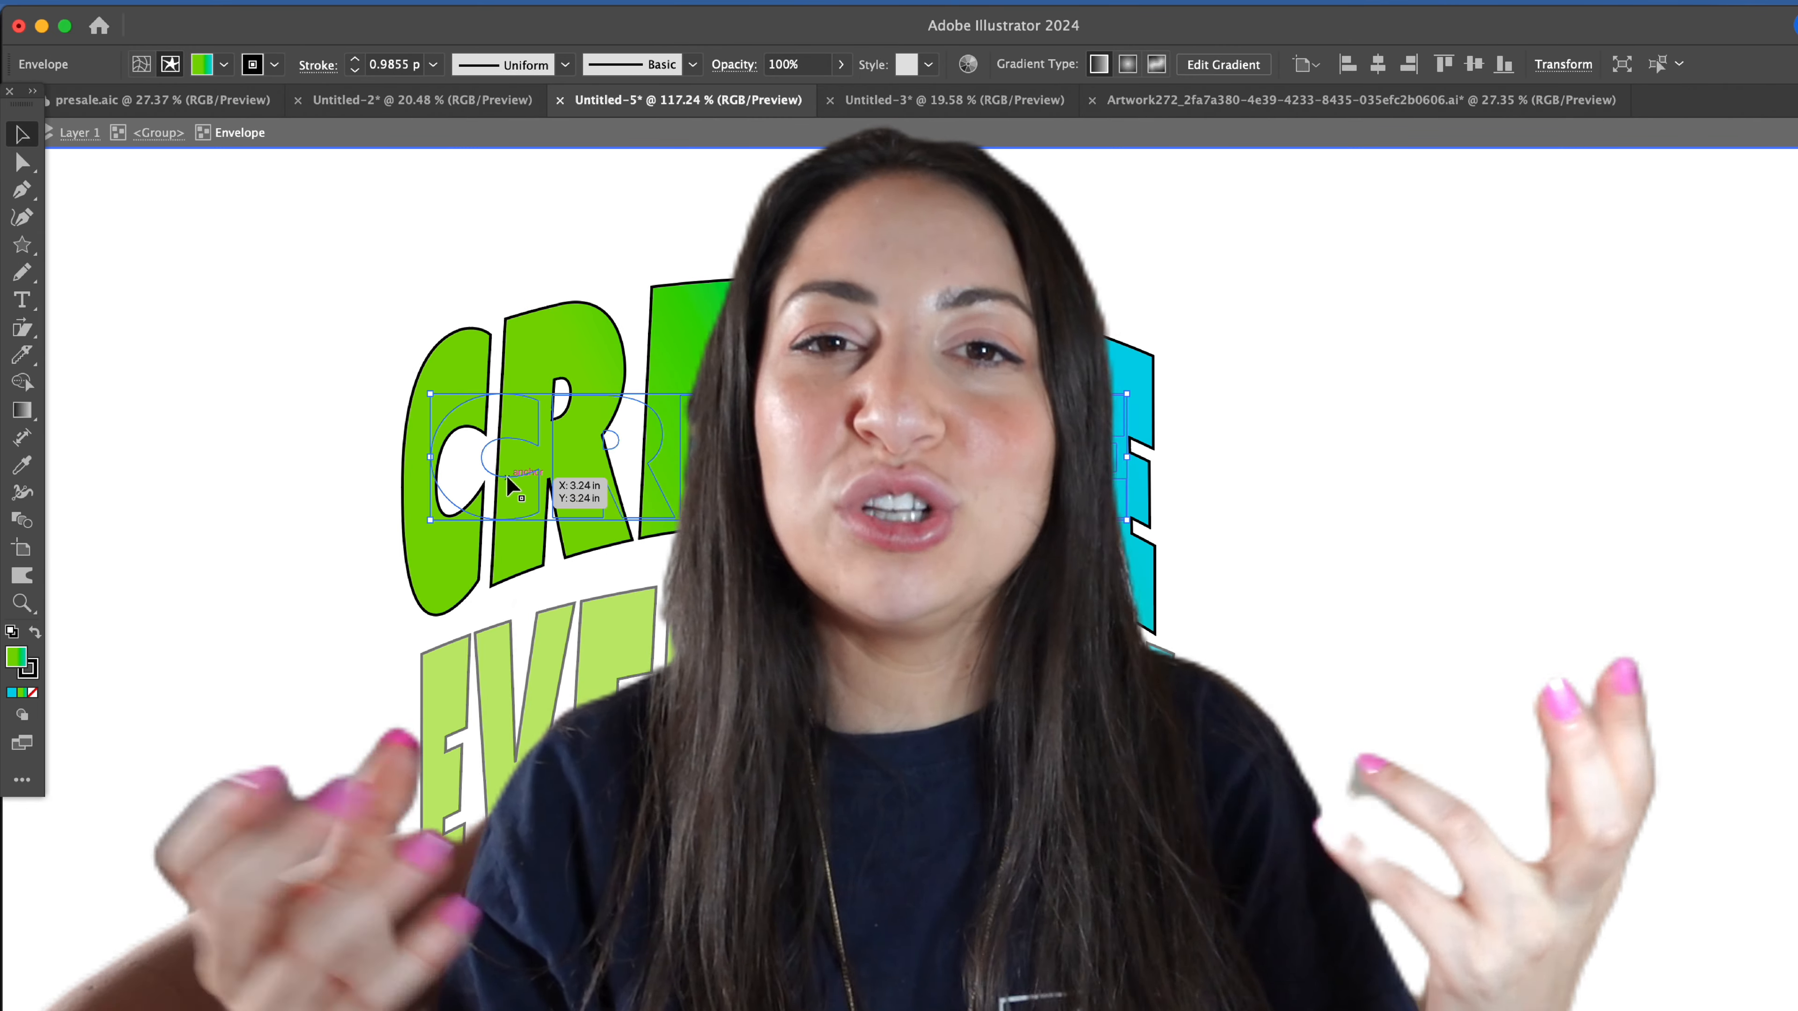
double_click(338, 469)
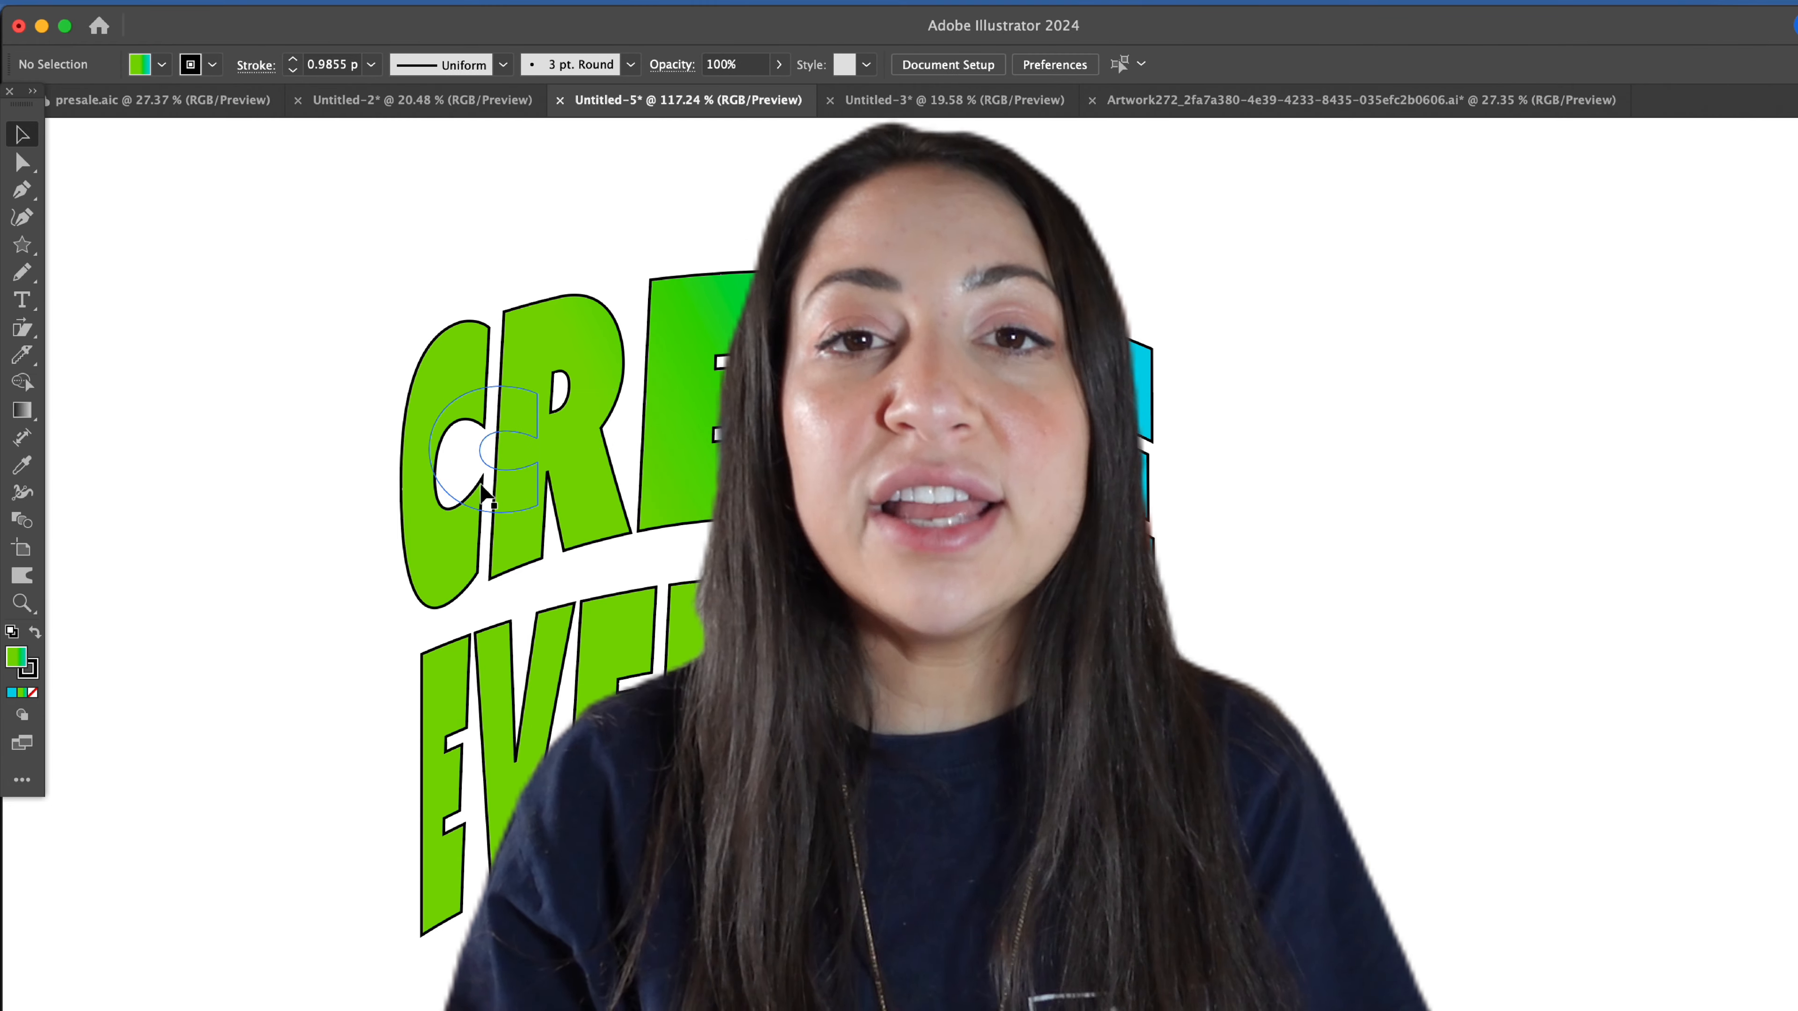
- Inspect the expanded CREATE lettering in isolation and undo the expansion
left_click(430, 459)
double_click(430, 458)
left_click(429, 458)
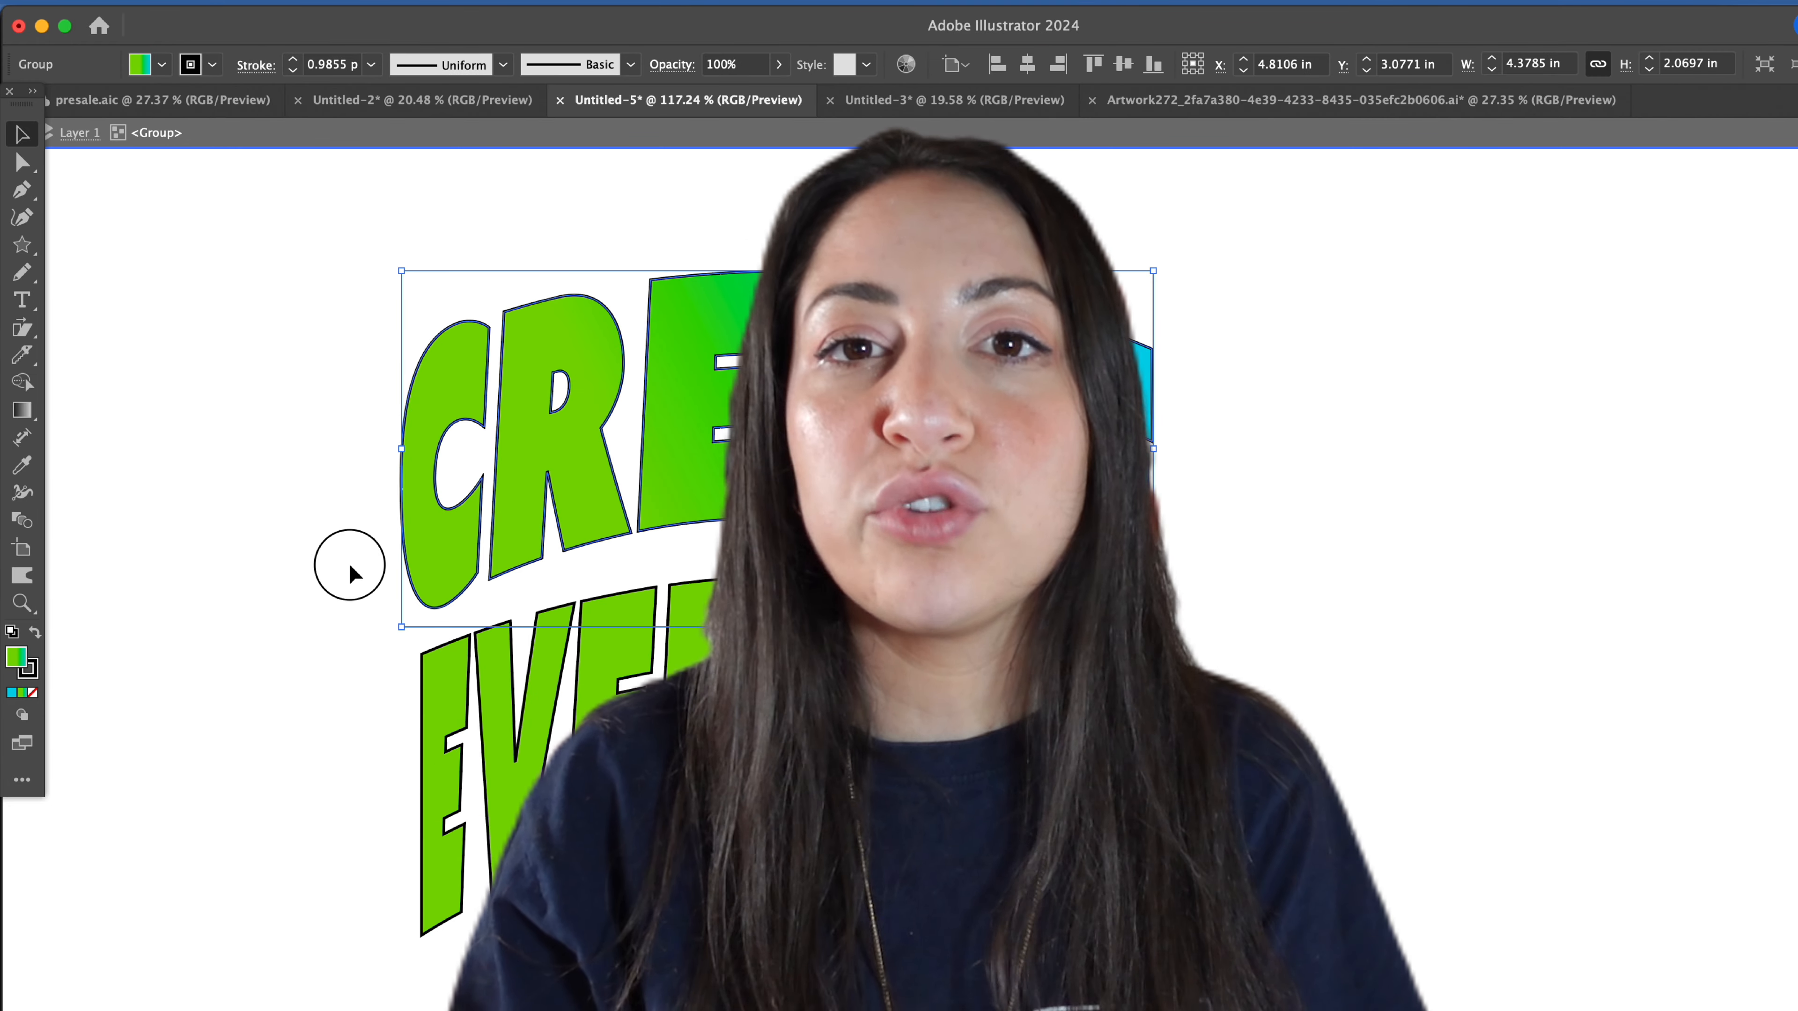
double_click(348, 564)
left_click(508, 726)
left_click(326, 636)
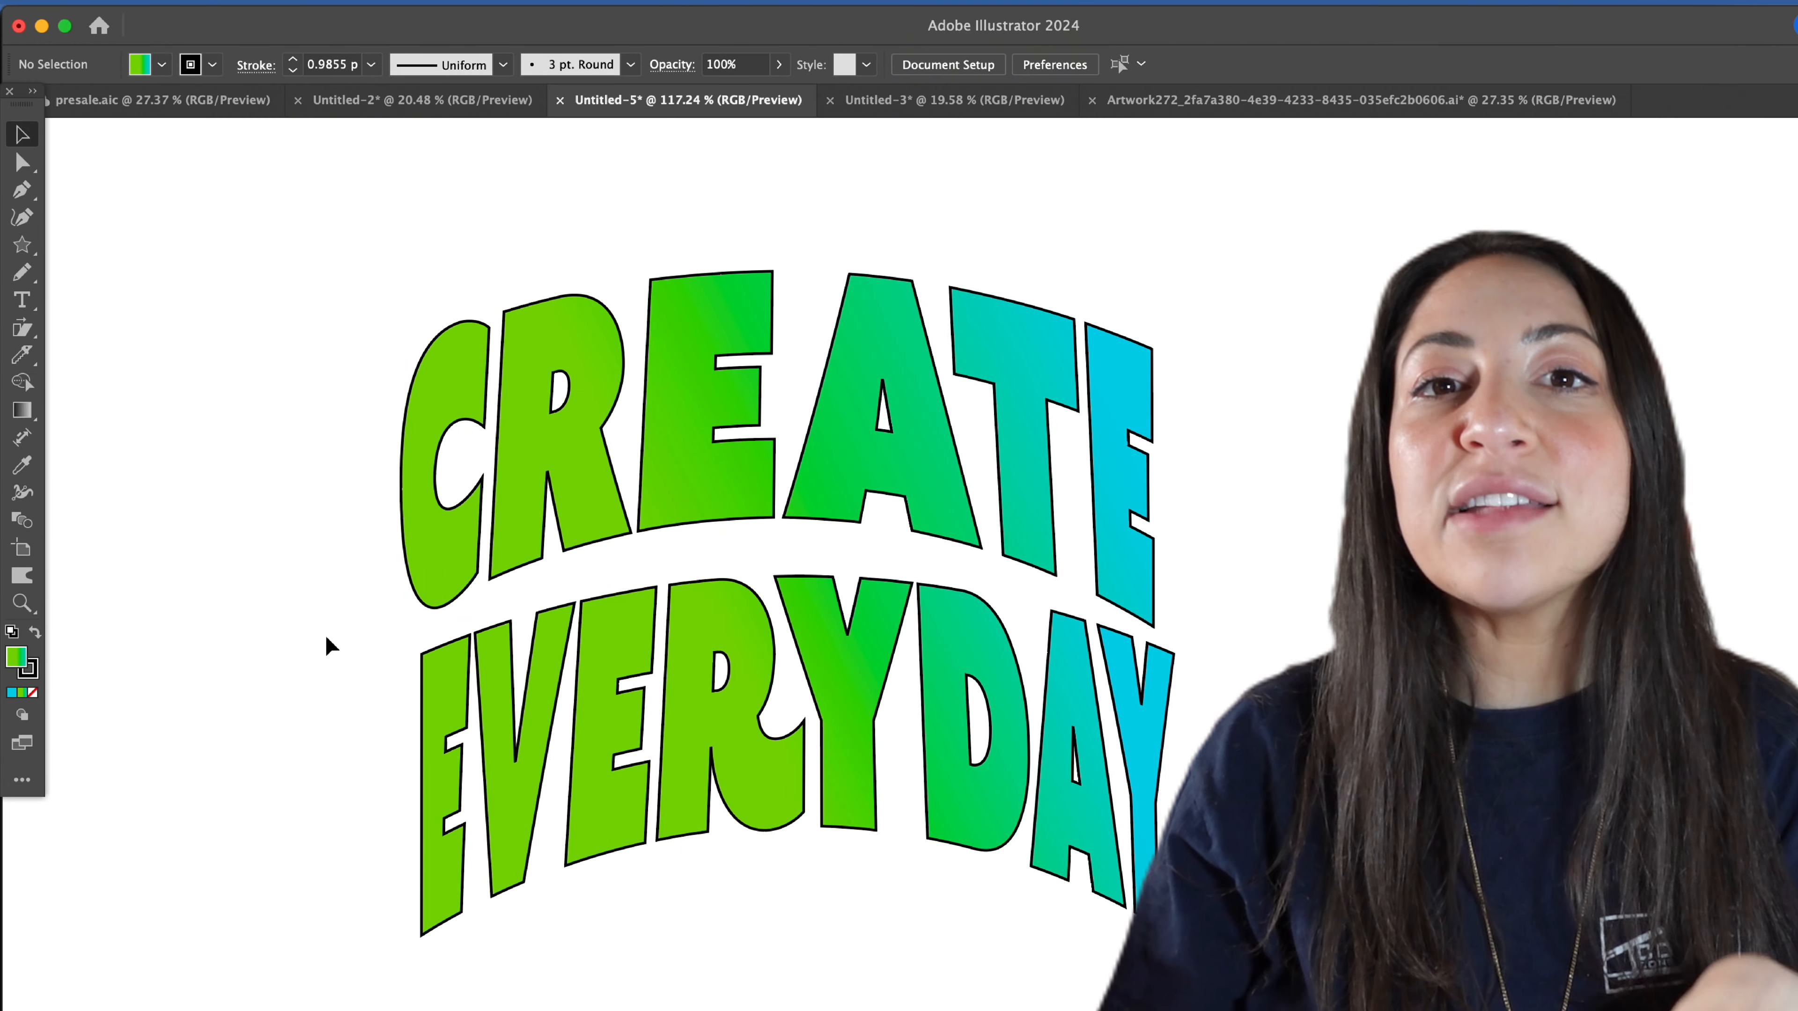
key("super+z")
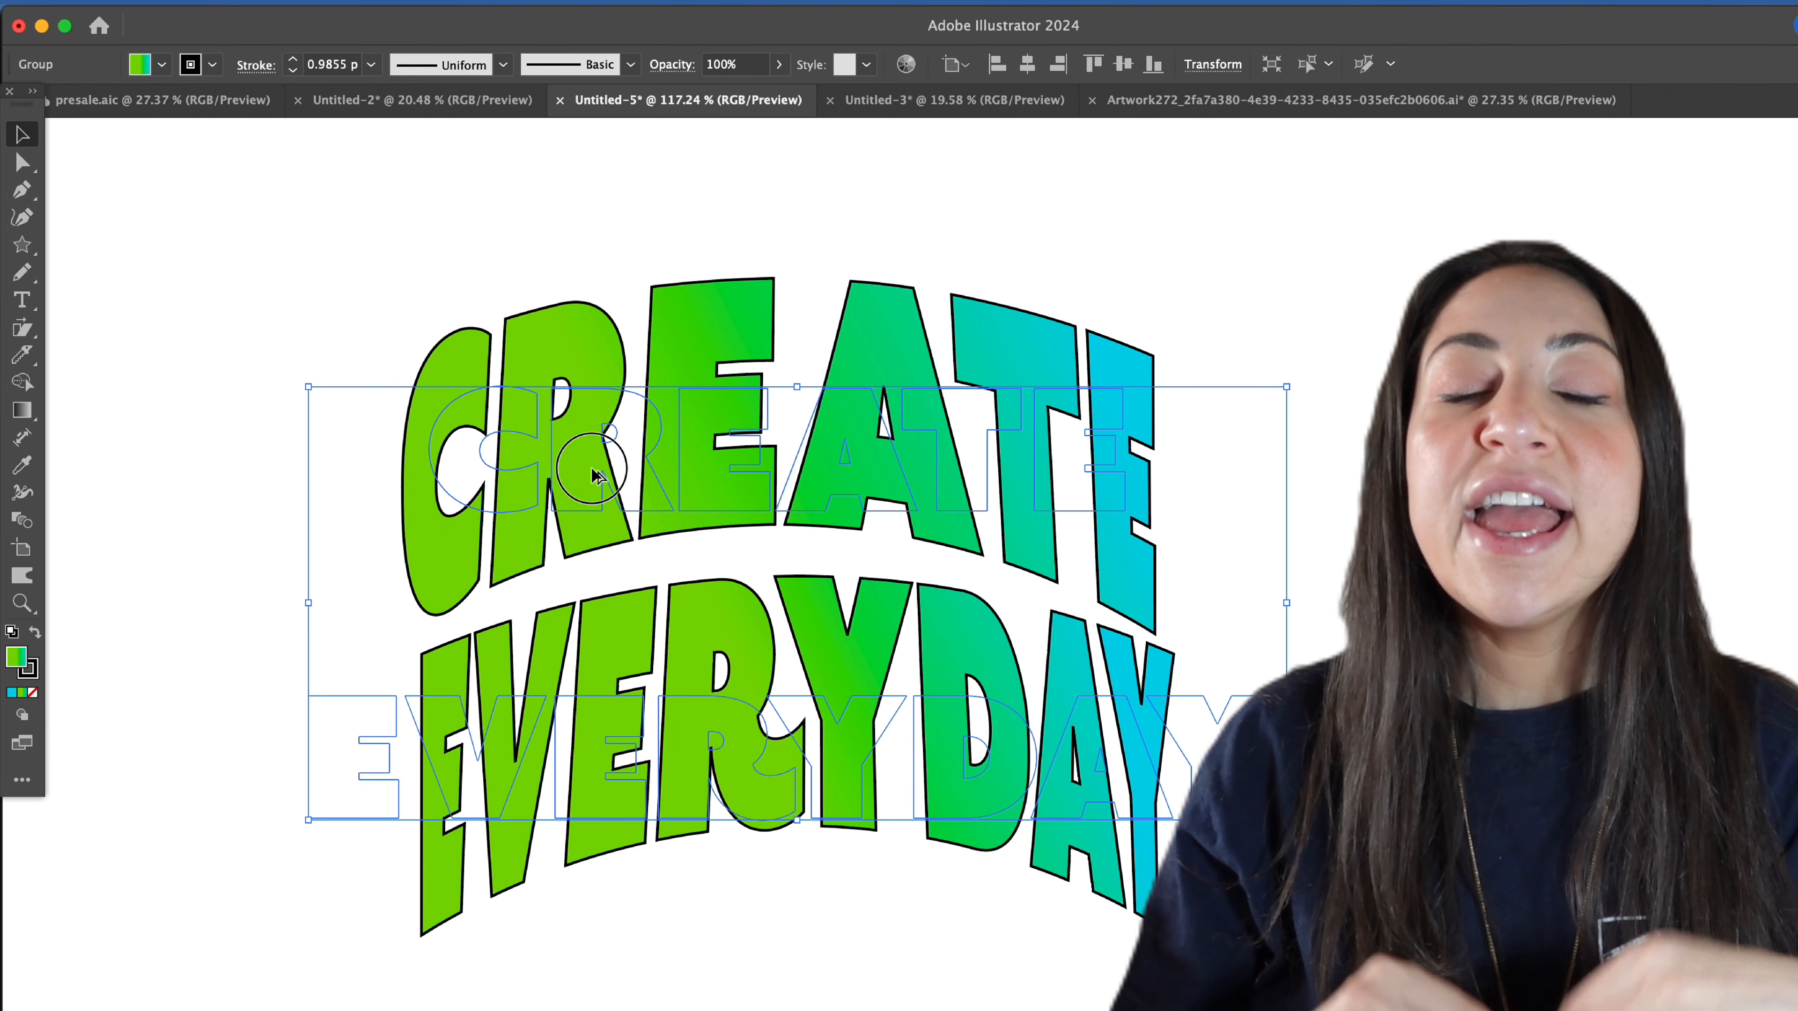
- Duplicate the arched lettering horizontally to the right and expand the original
left_click_drag(597, 476, 1510, 475)
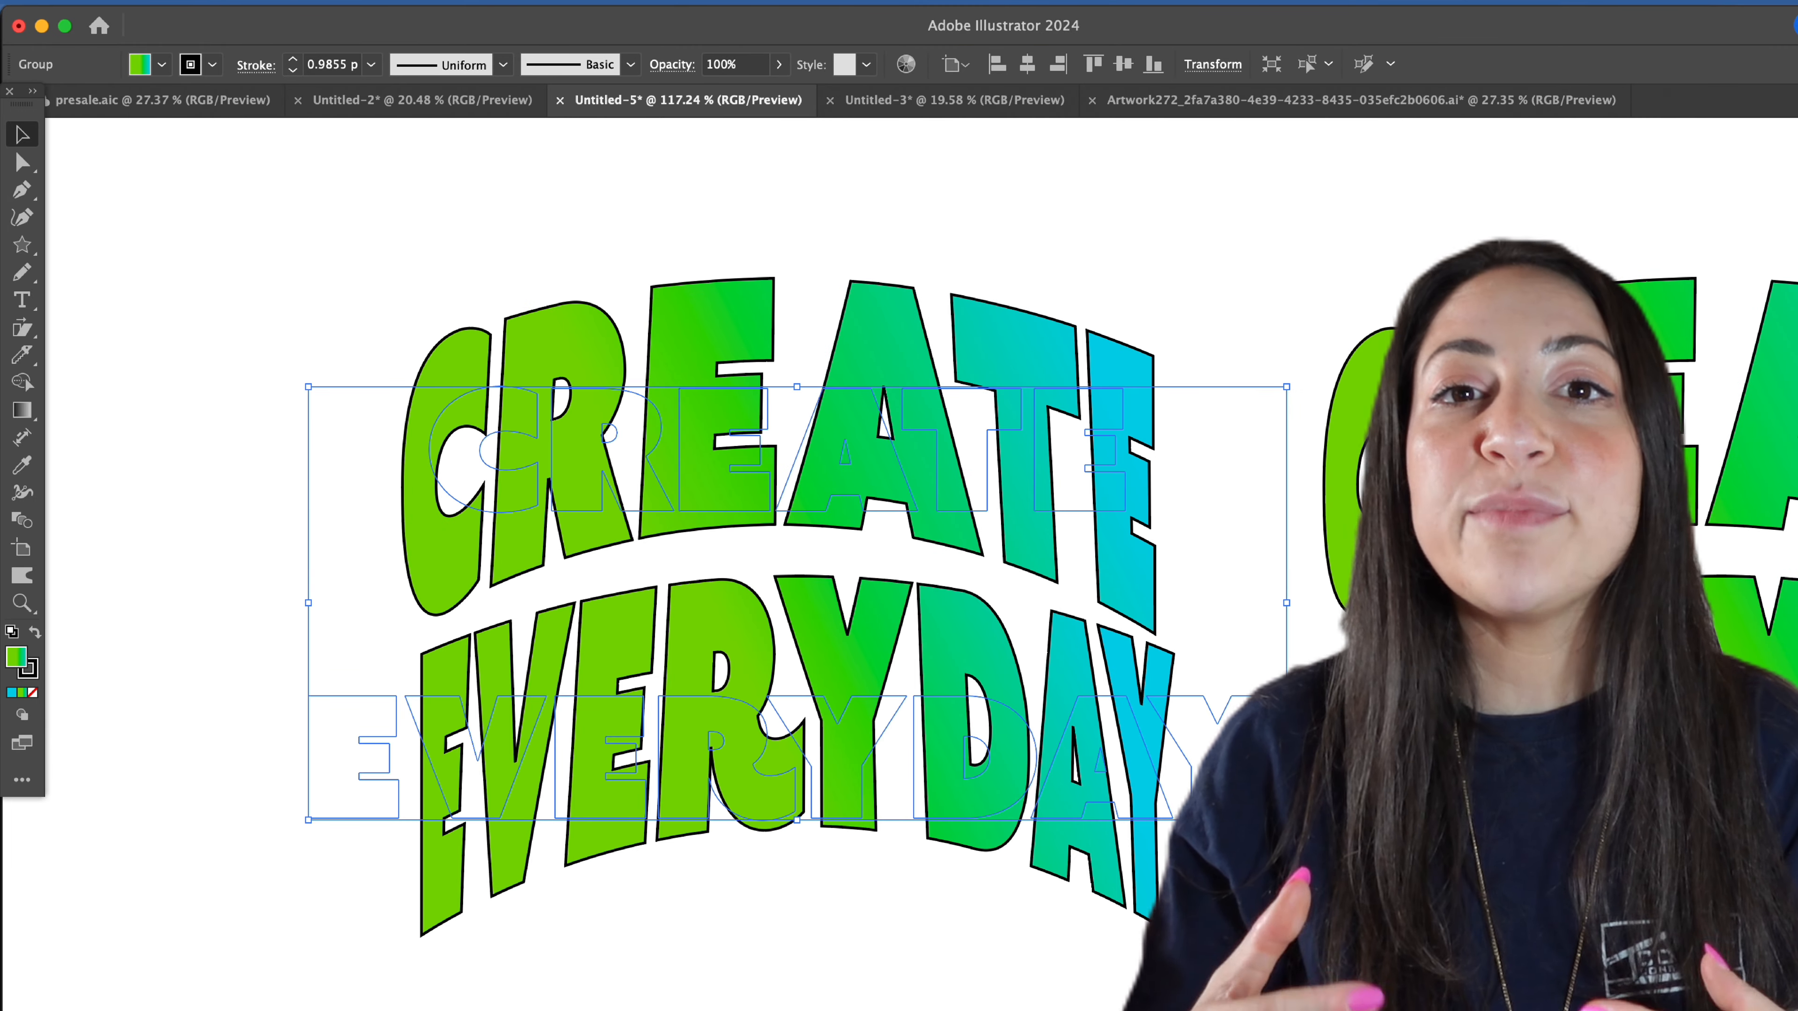
left_click(275, 3)
left_click(334, 316)
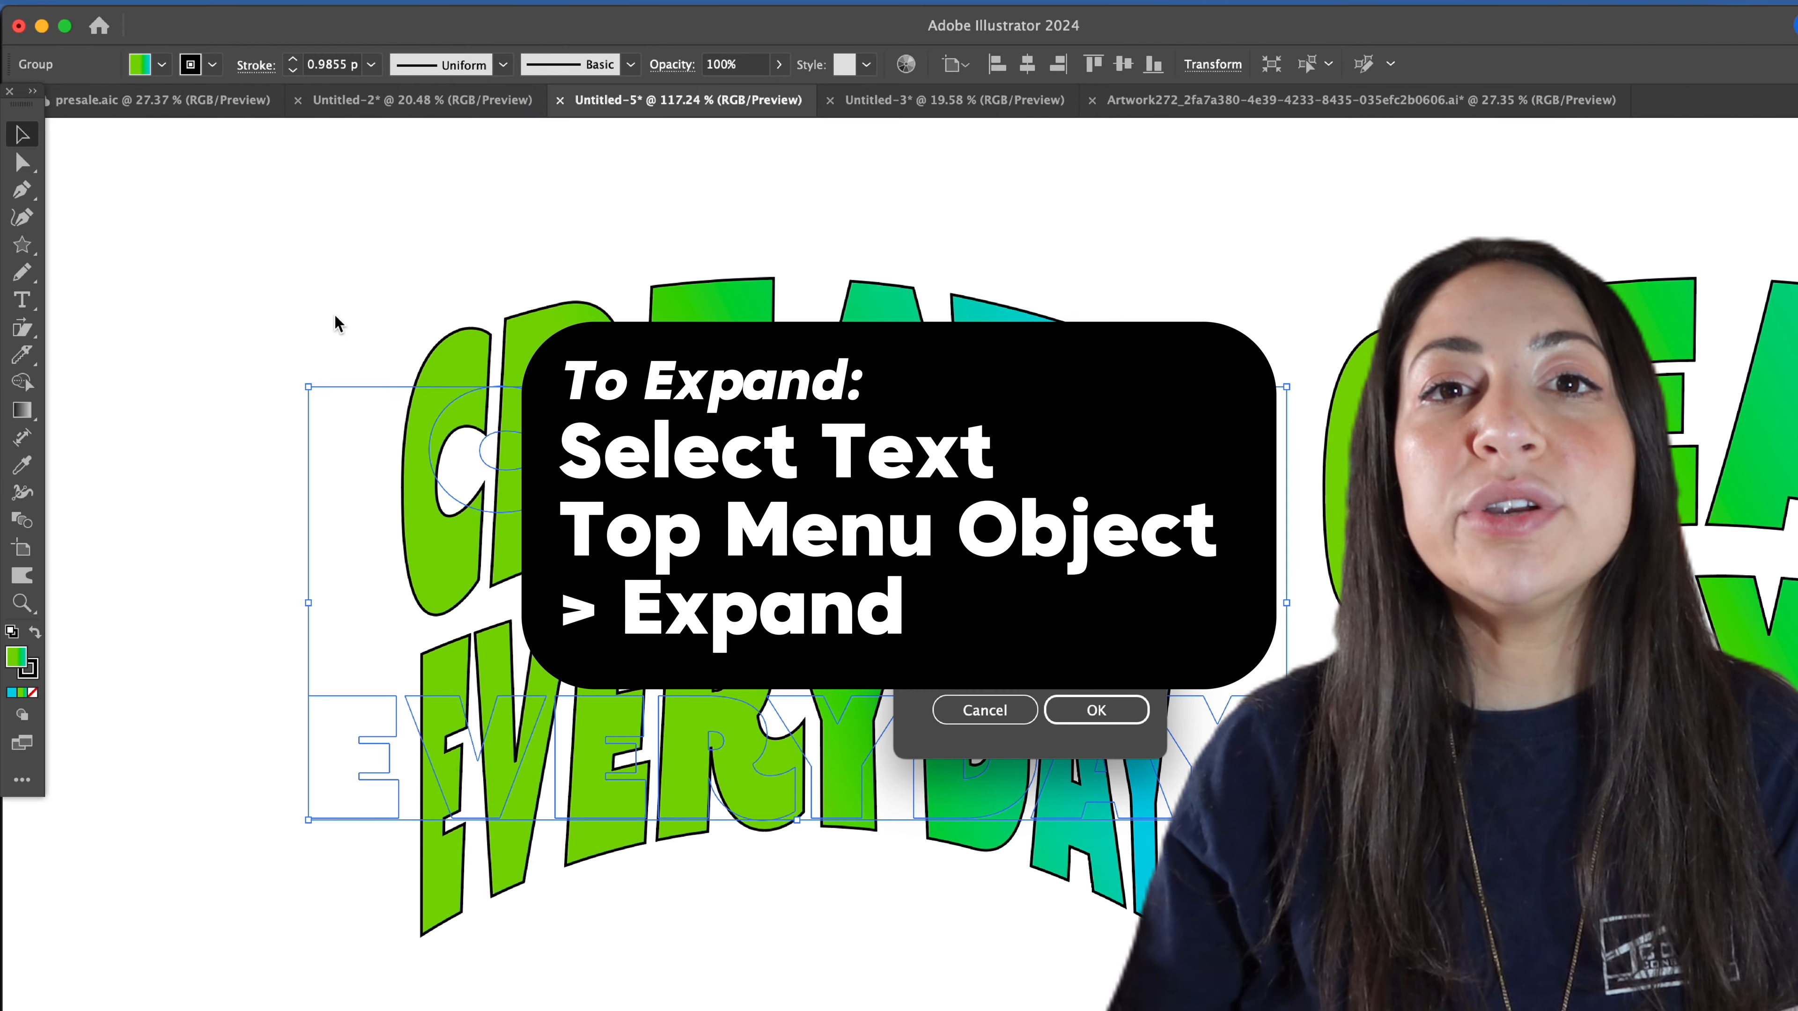
left_click(1090, 710)
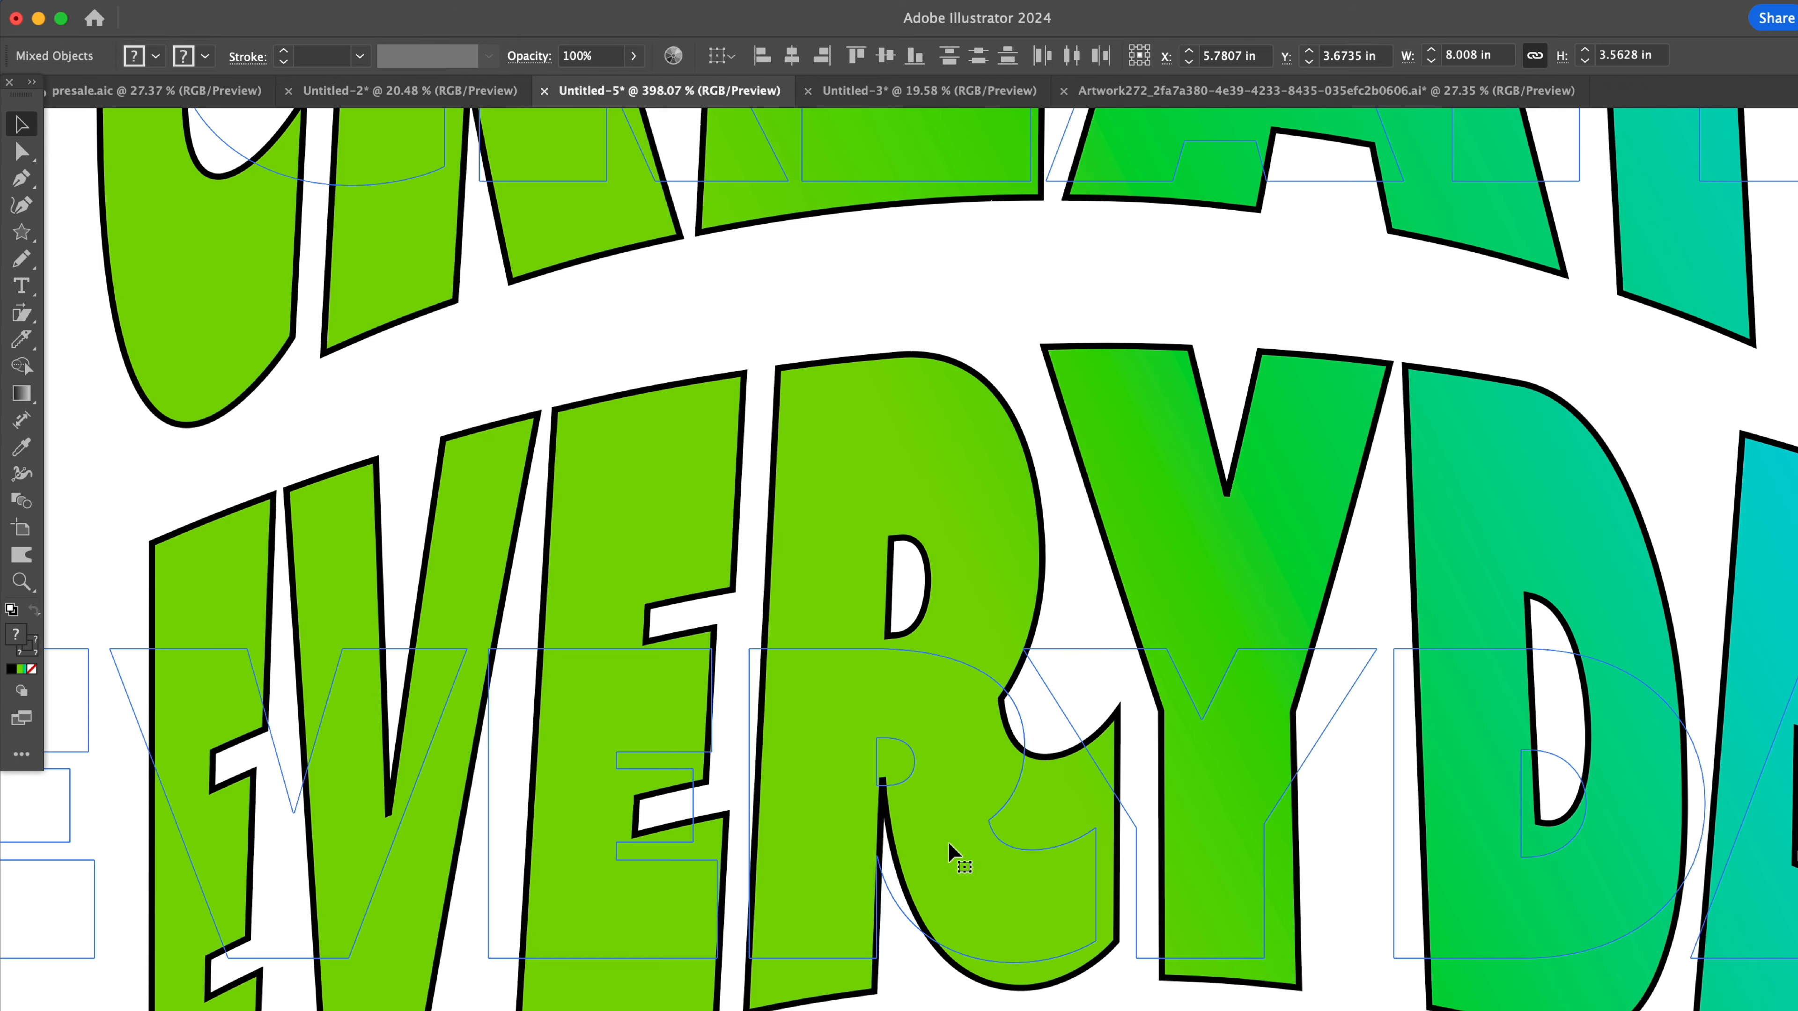
- Examine the letter outlines up close and compare the expanded lettering with the unexpanded version
scroll(1014, 858, "down", 5)
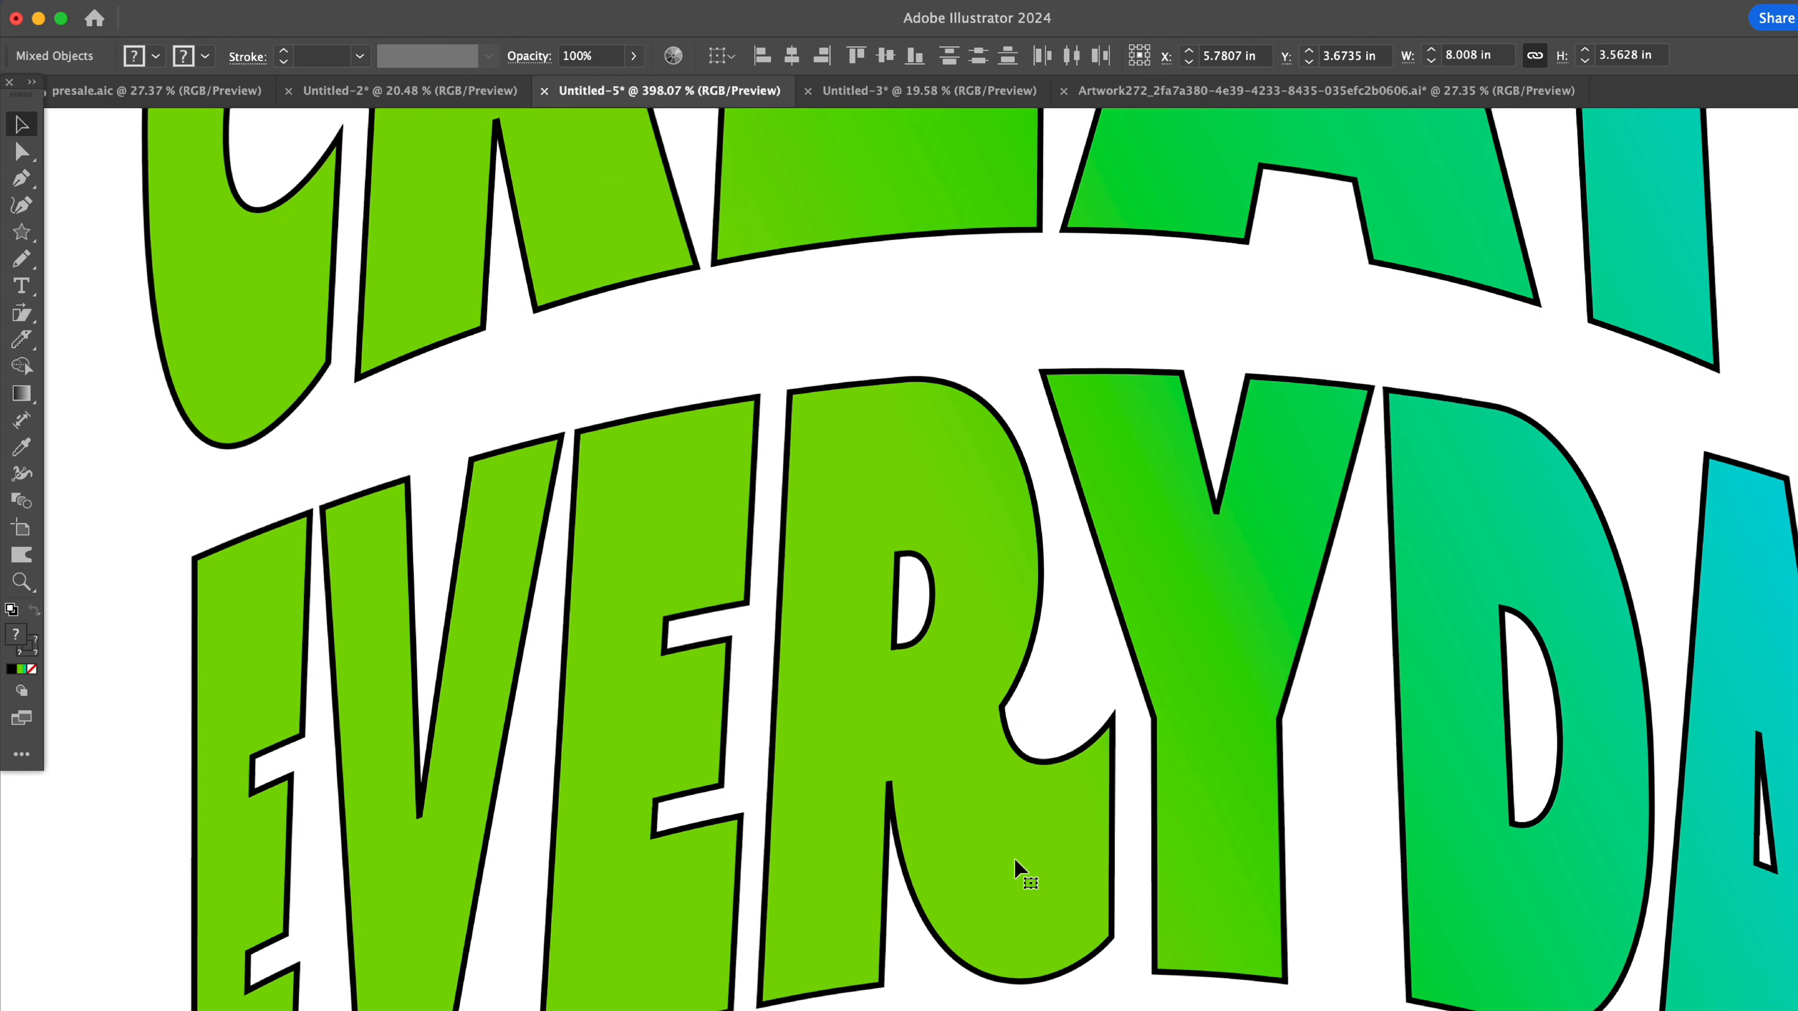
left_click(1015, 861)
scroll(1015, 861, "up", 2)
left_click(805, 598)
scroll(805, 599, "up", 3)
scroll(805, 600, "down", 4)
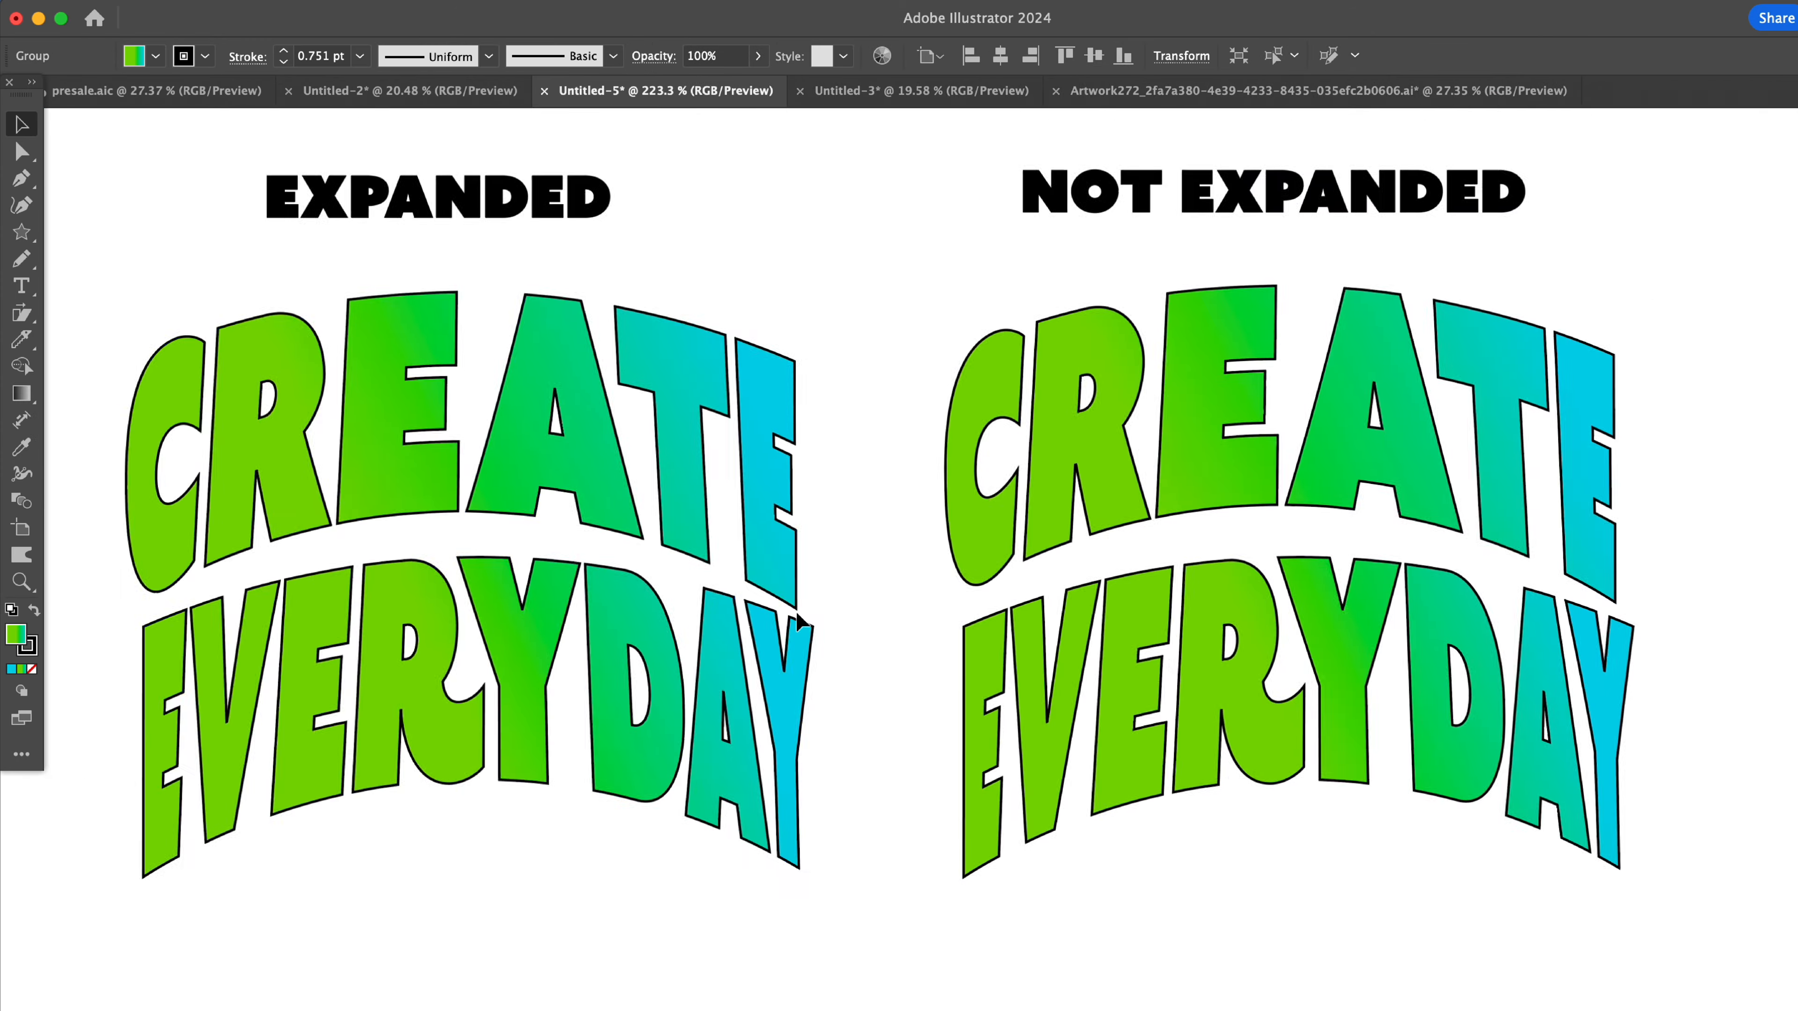
- Isolate the CREATE envelope in the unexpanded version and review the actions available for it
scroll(798, 616, "left", 2)
double_click(1207, 464)
left_click(1207, 464)
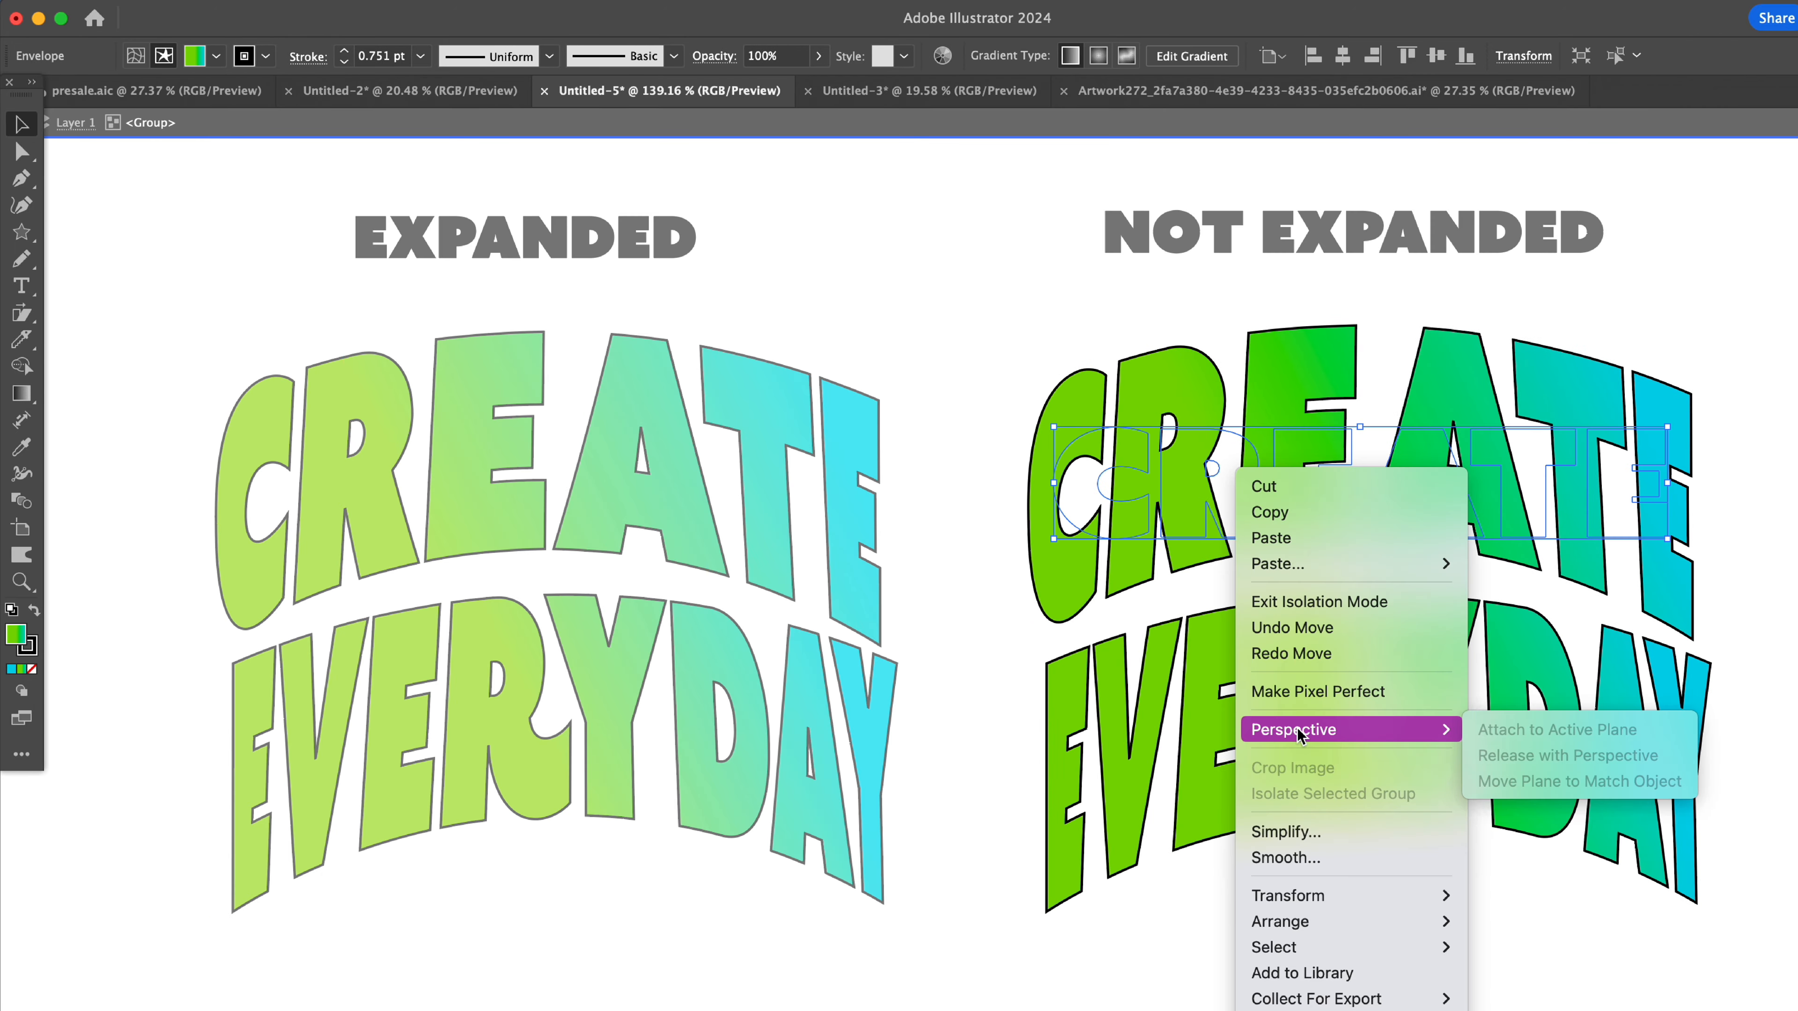
mouse_move(1110, 457)
left_mouse_down()
mouse_move(1076, 293)
mouse_move(1091, 460)
left_mouse_up()
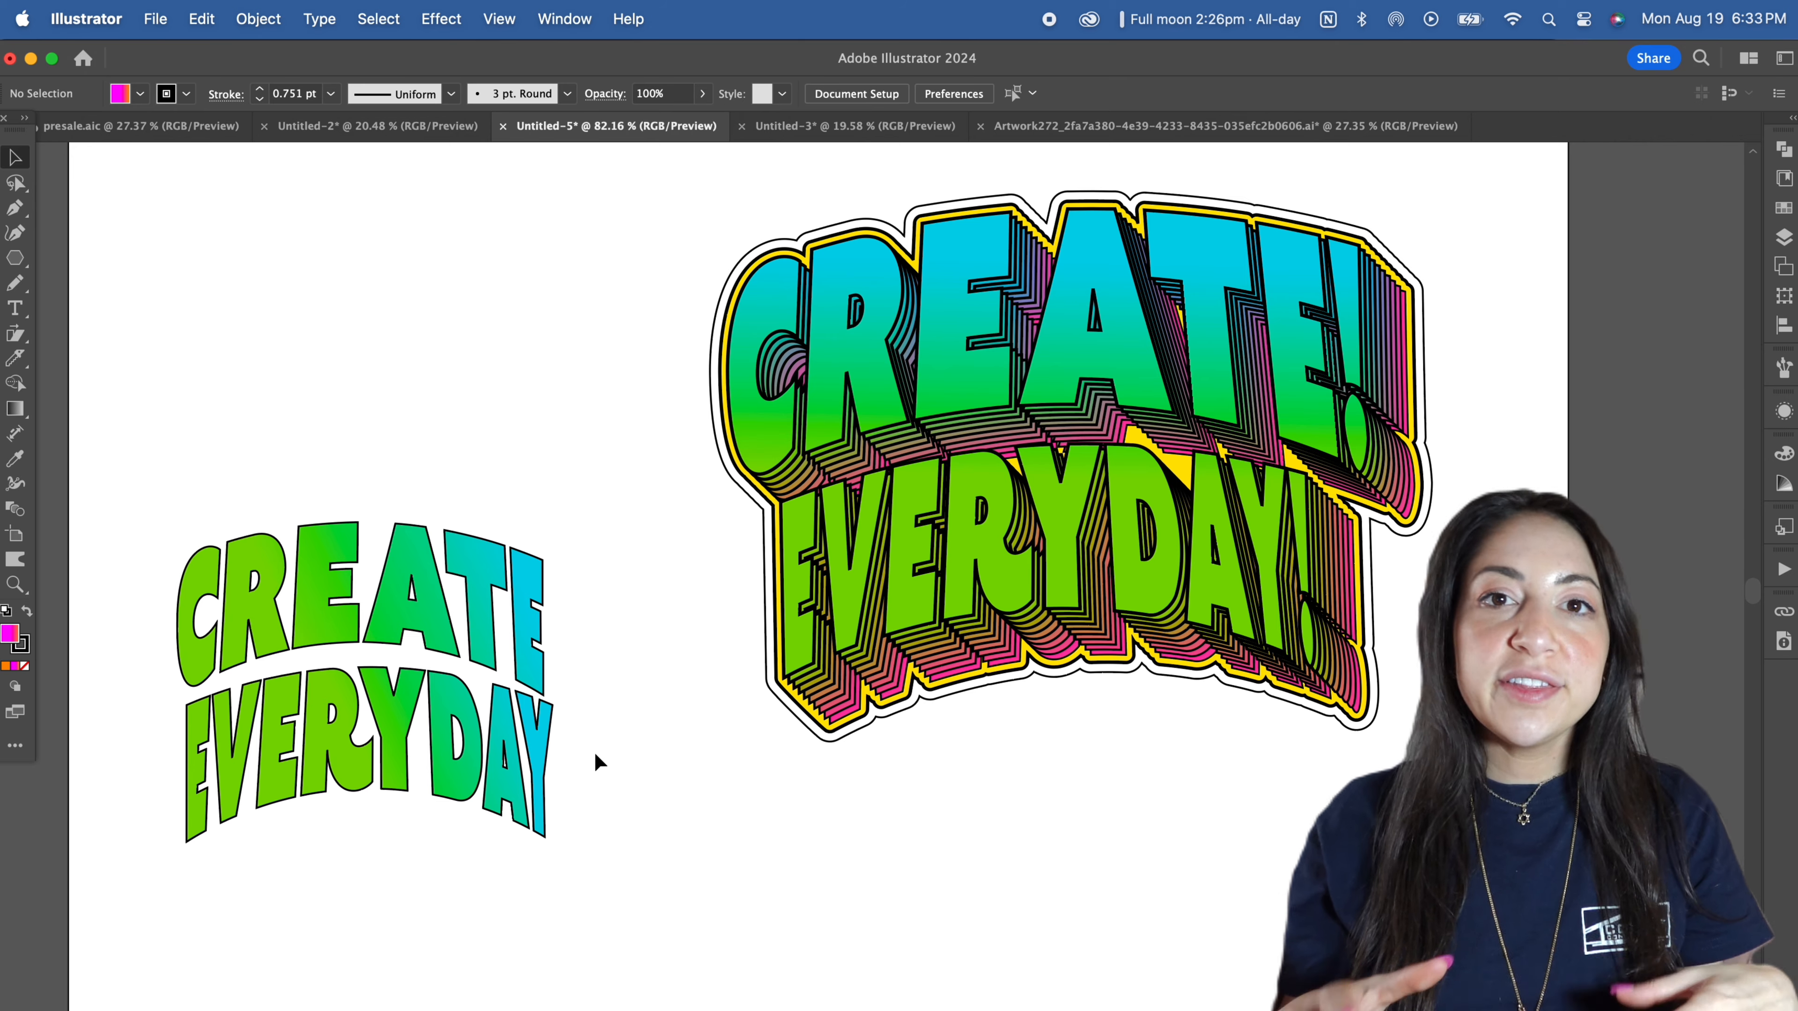
- Duplicate the arched CREATE EVERYDAY lettering with a small diagonal offset, the front copy above and left of the rear one
scroll(1055, 408, "up", 6)
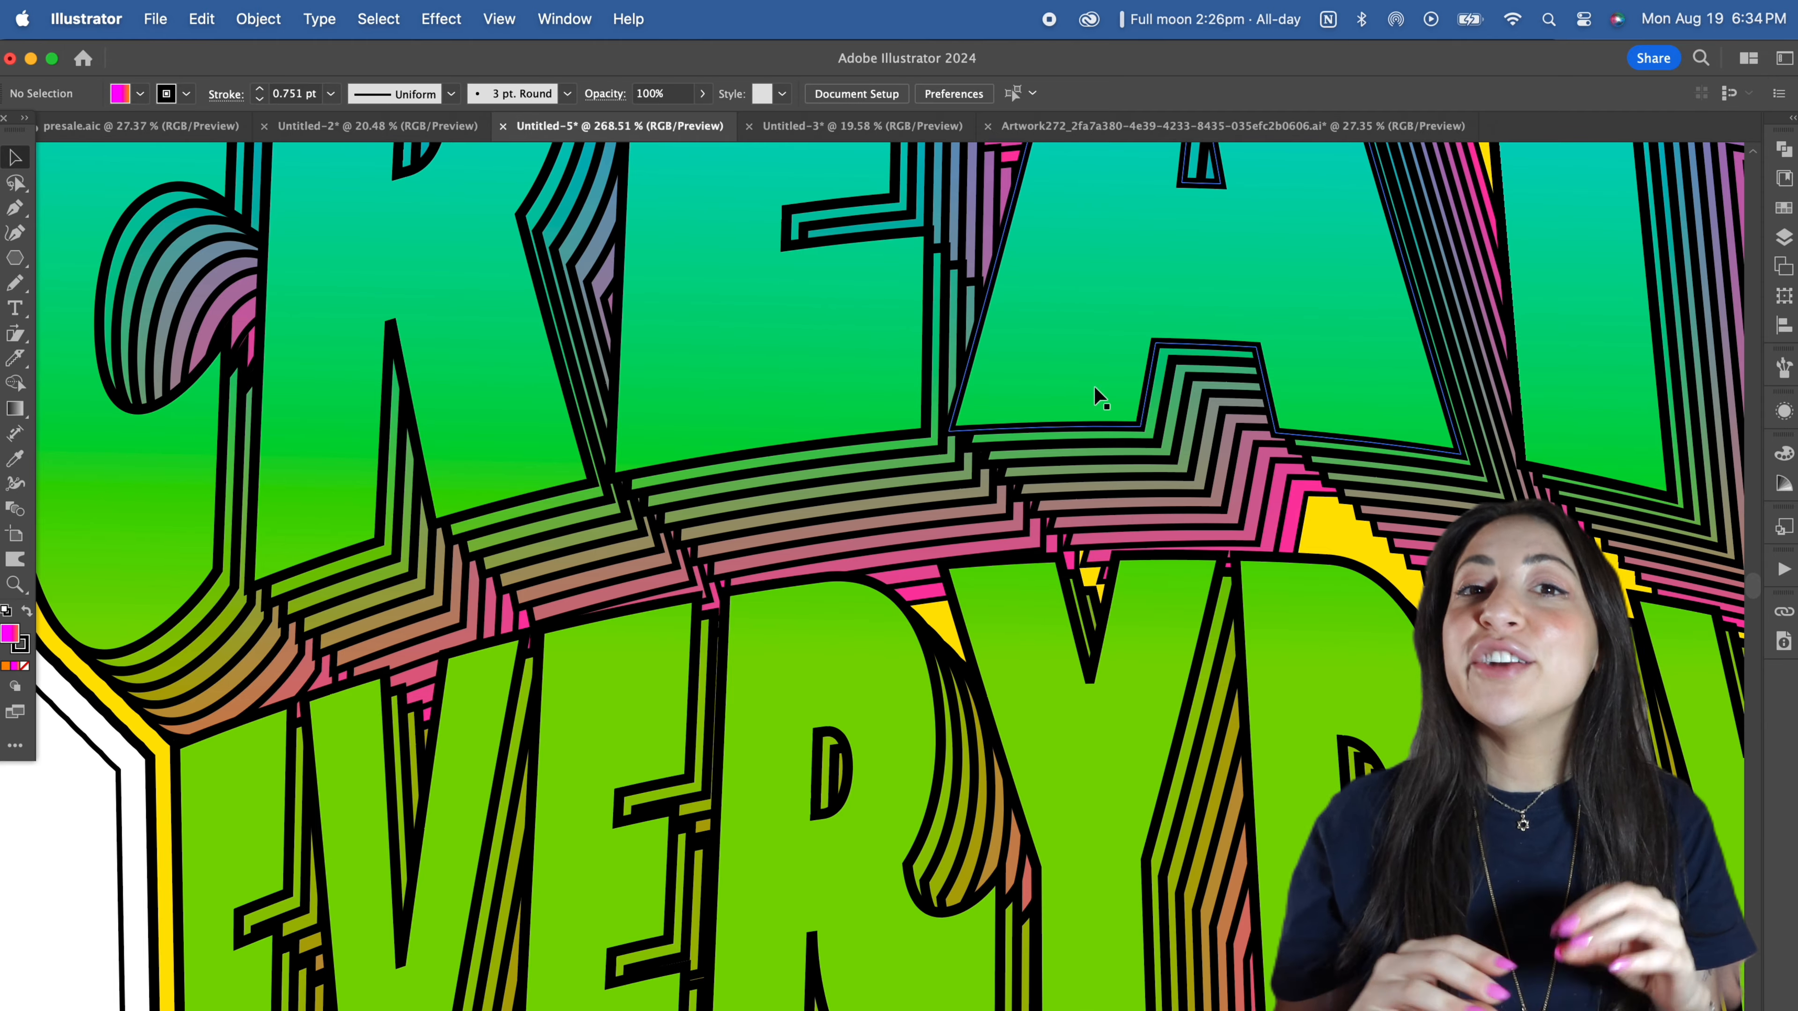
scroll(1272, 585, "down", 5)
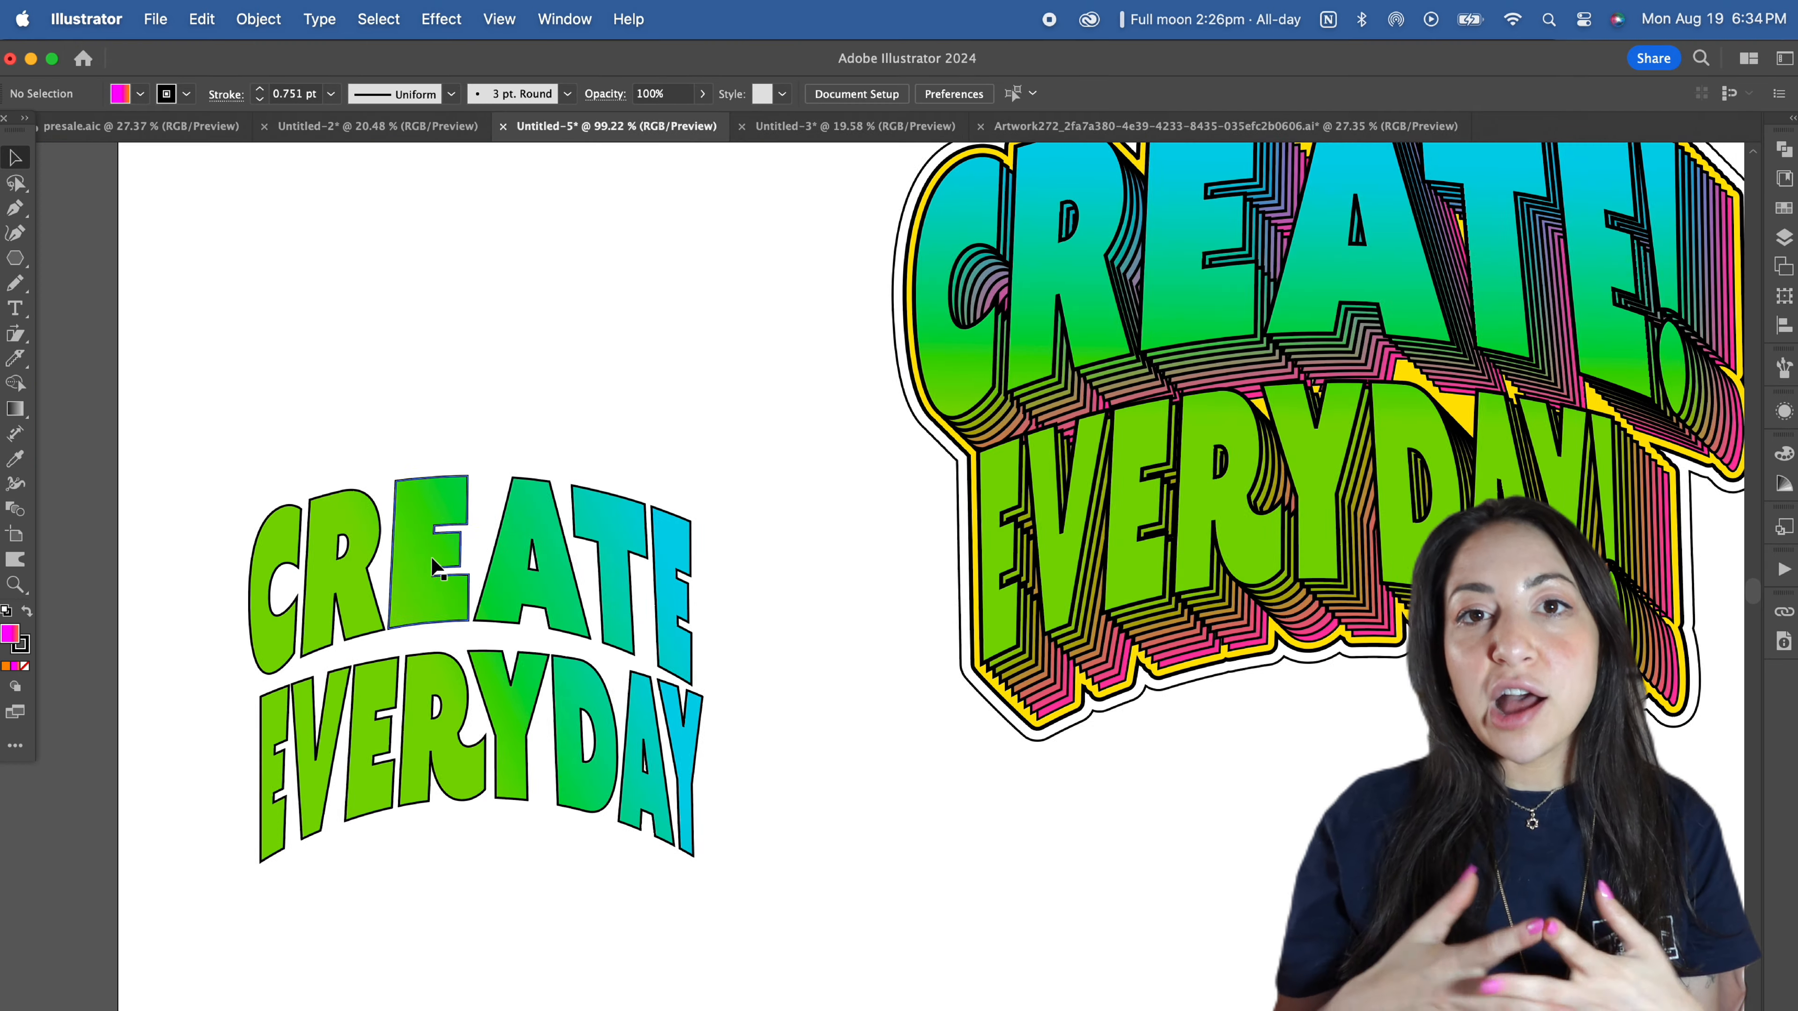
scroll(432, 556, "up", 3)
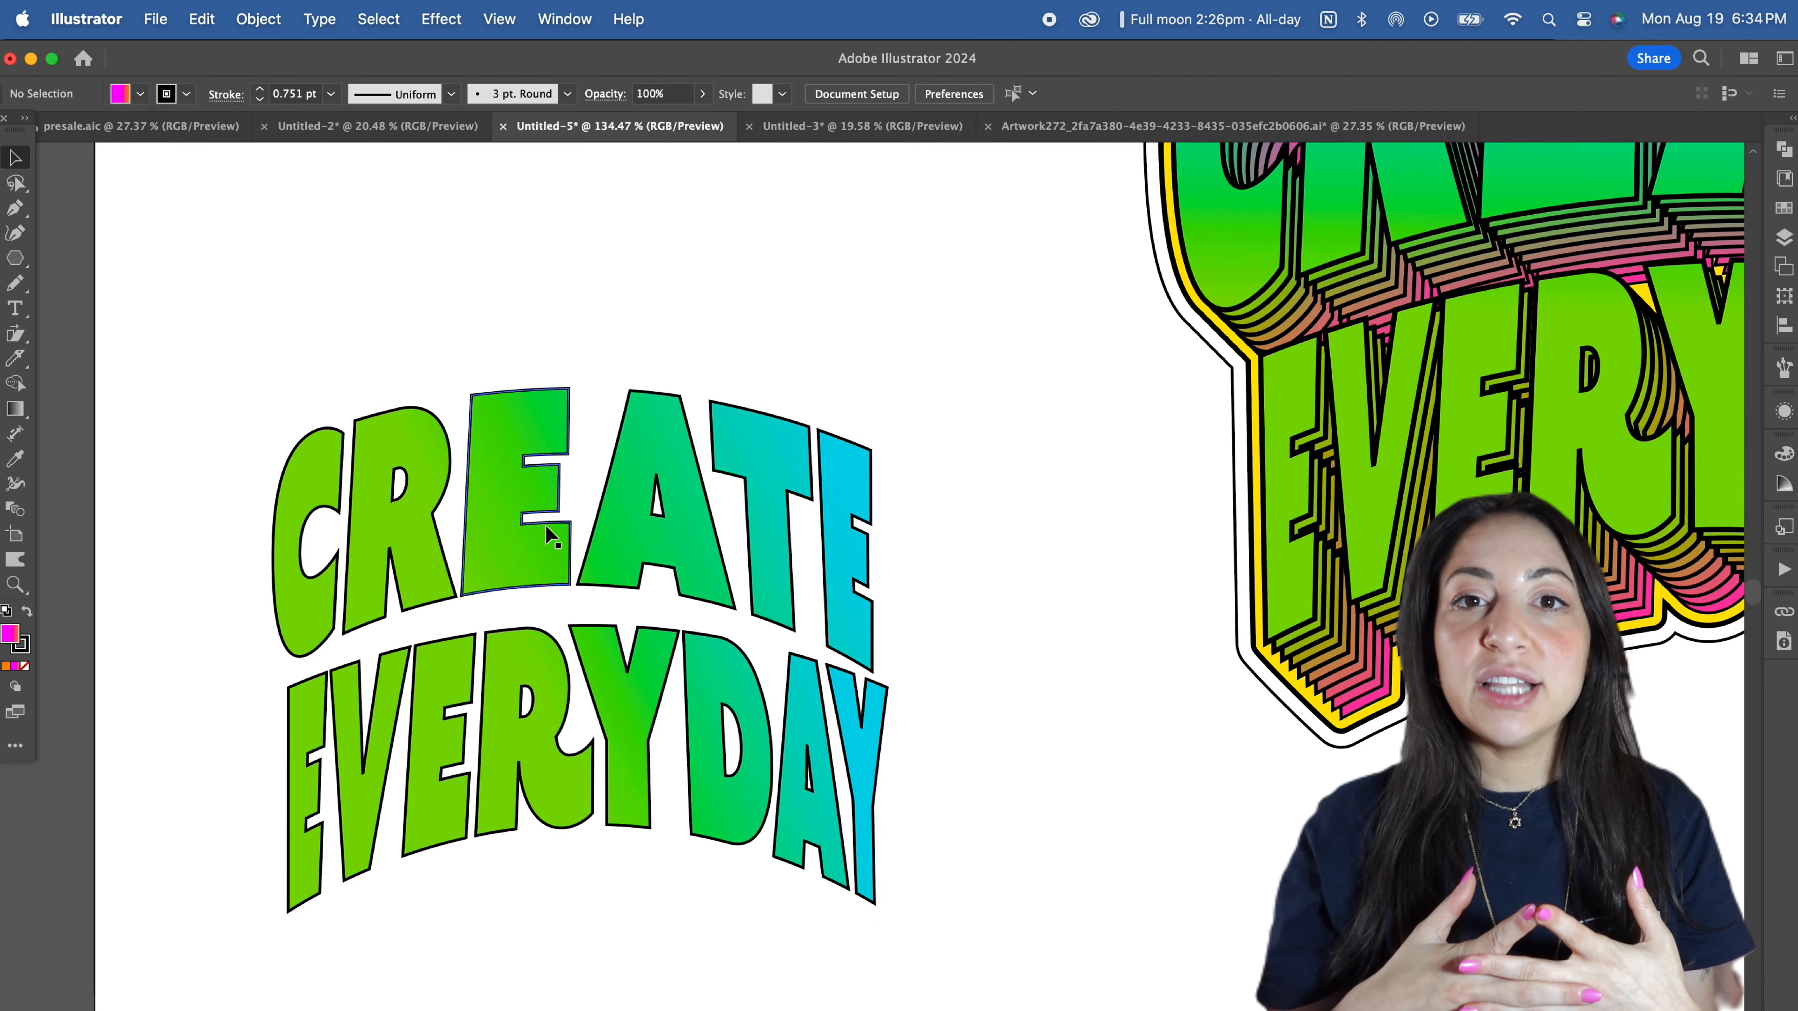
left_click_drag(497, 540, 532, 448)
left_click(490, 910)
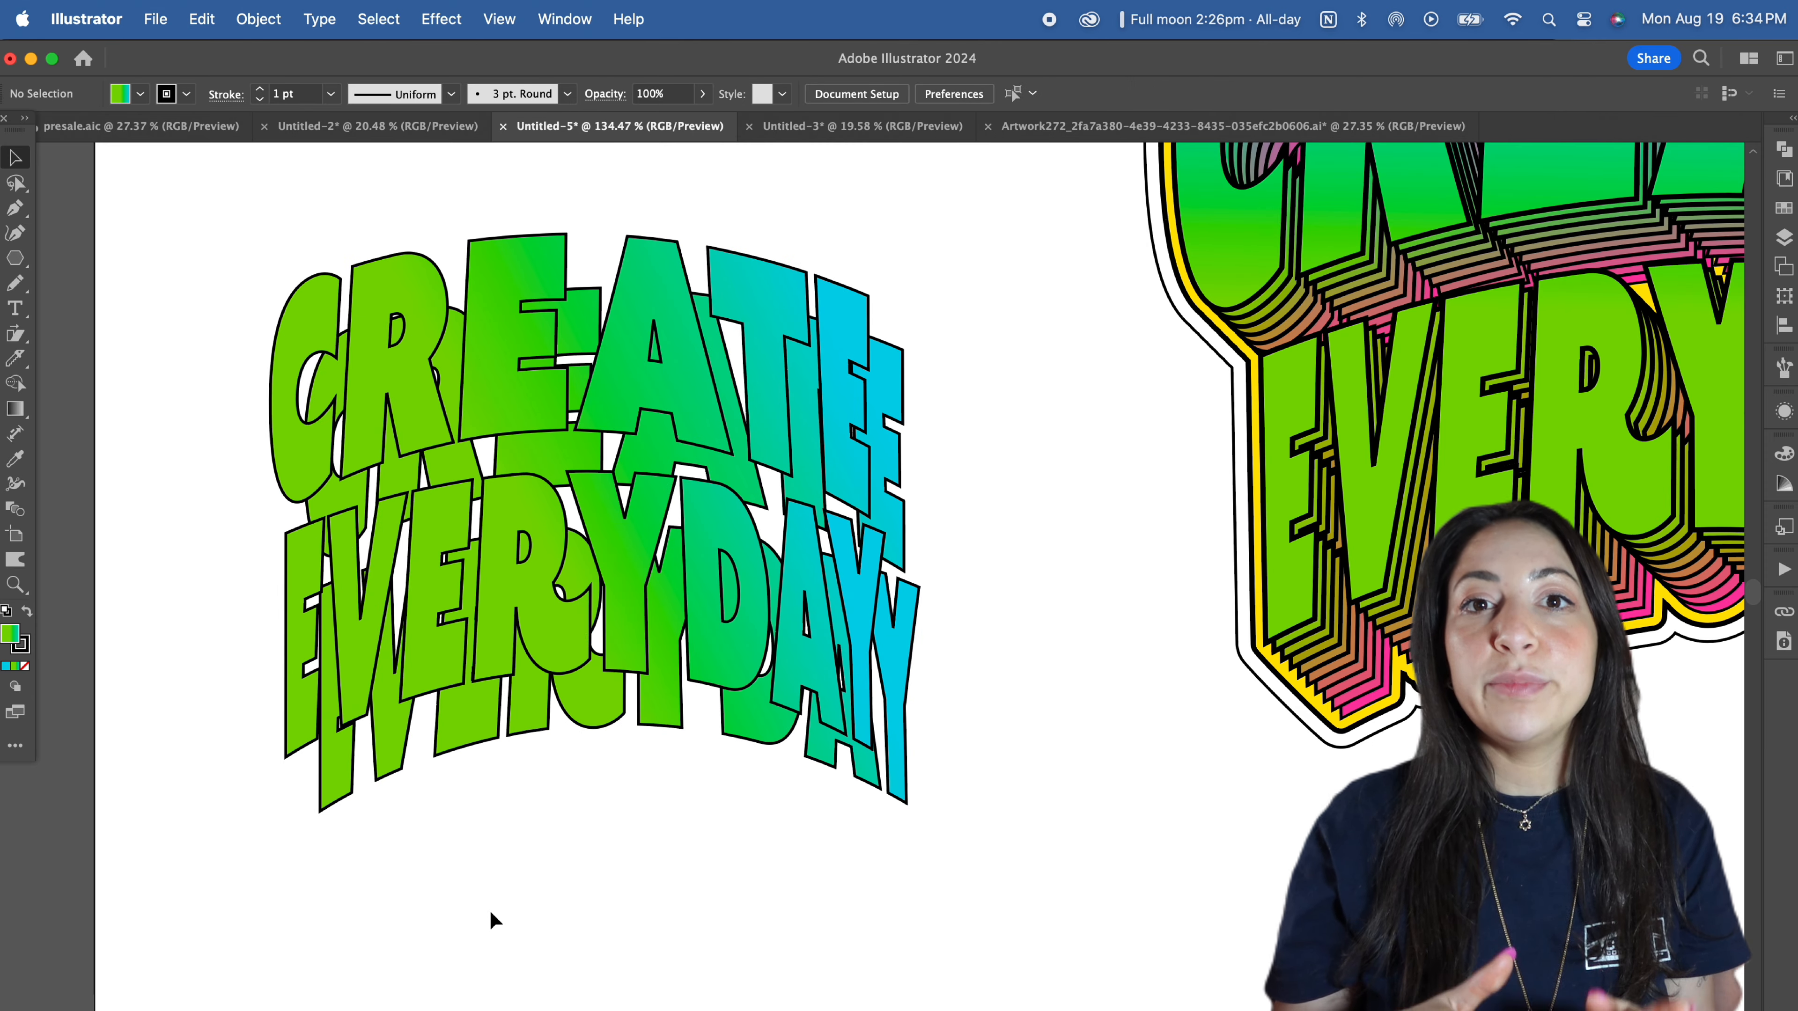
- Select both offset copies of the lettering and make a blend between them
left_click_drag(461, 723, 462, 723)
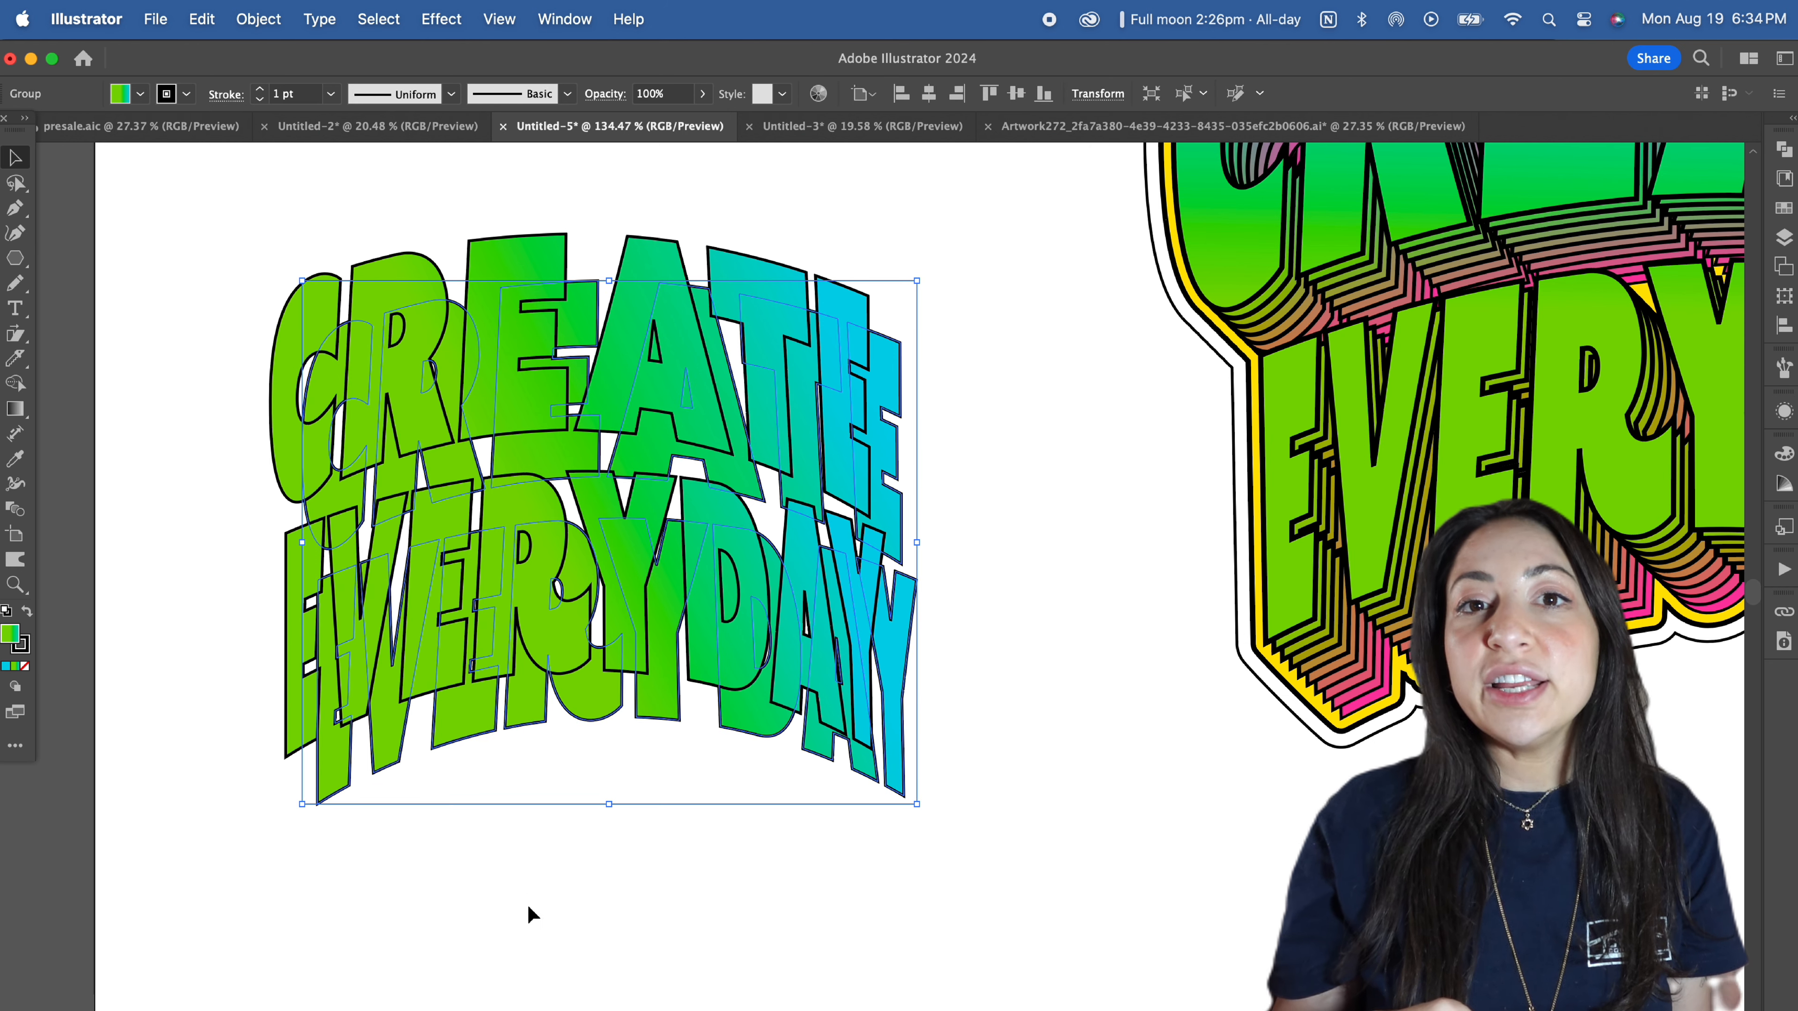
left_click(256, 19)
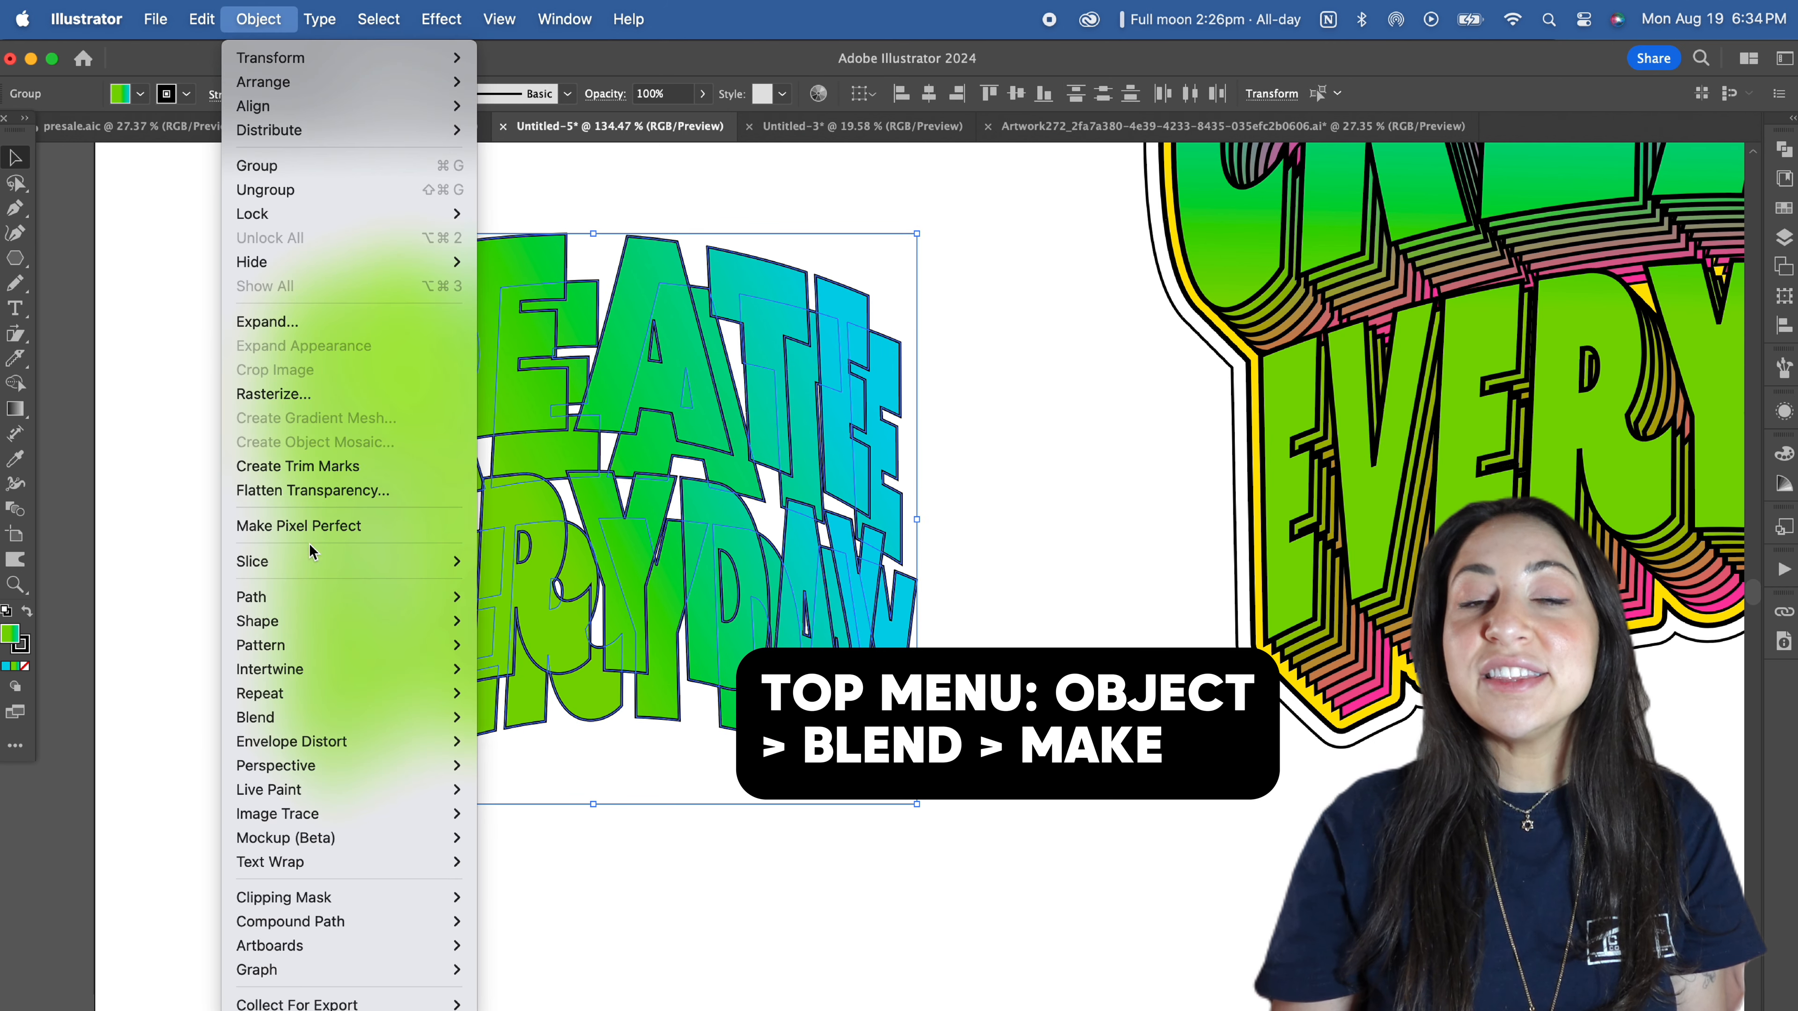
mouse_move(327, 723)
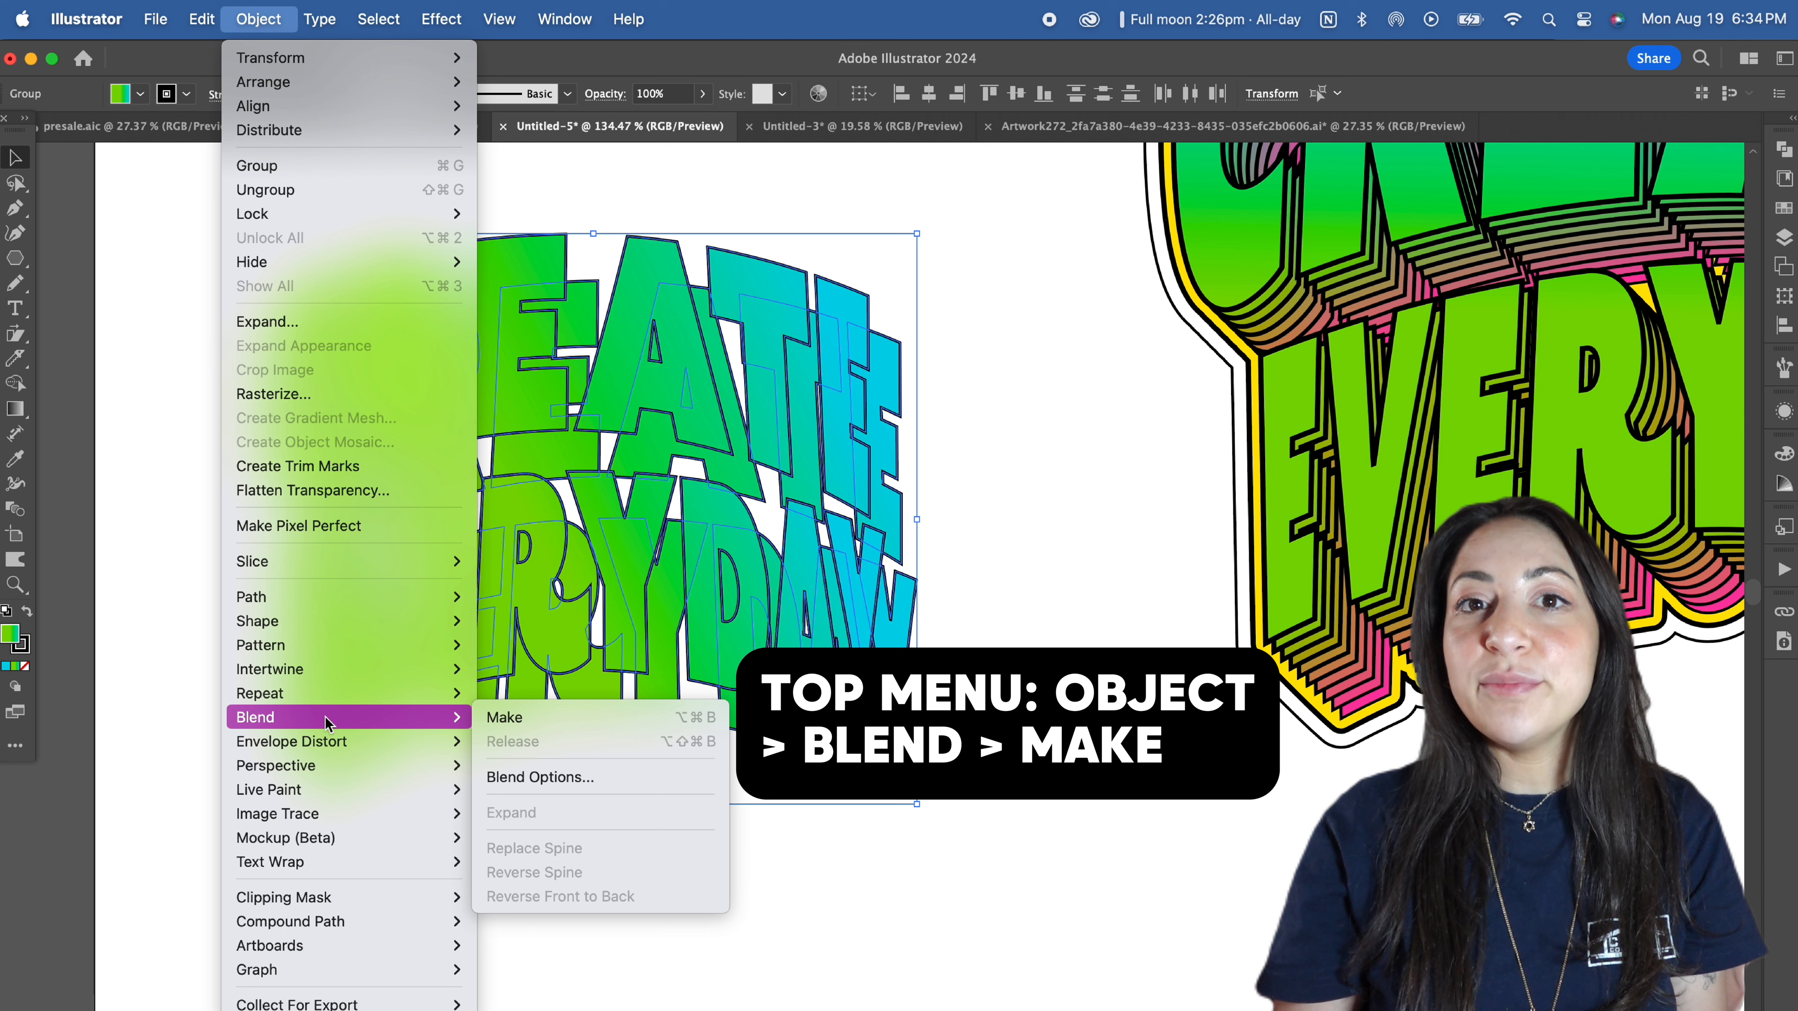
left_click(492, 718)
left_click(422, 873)
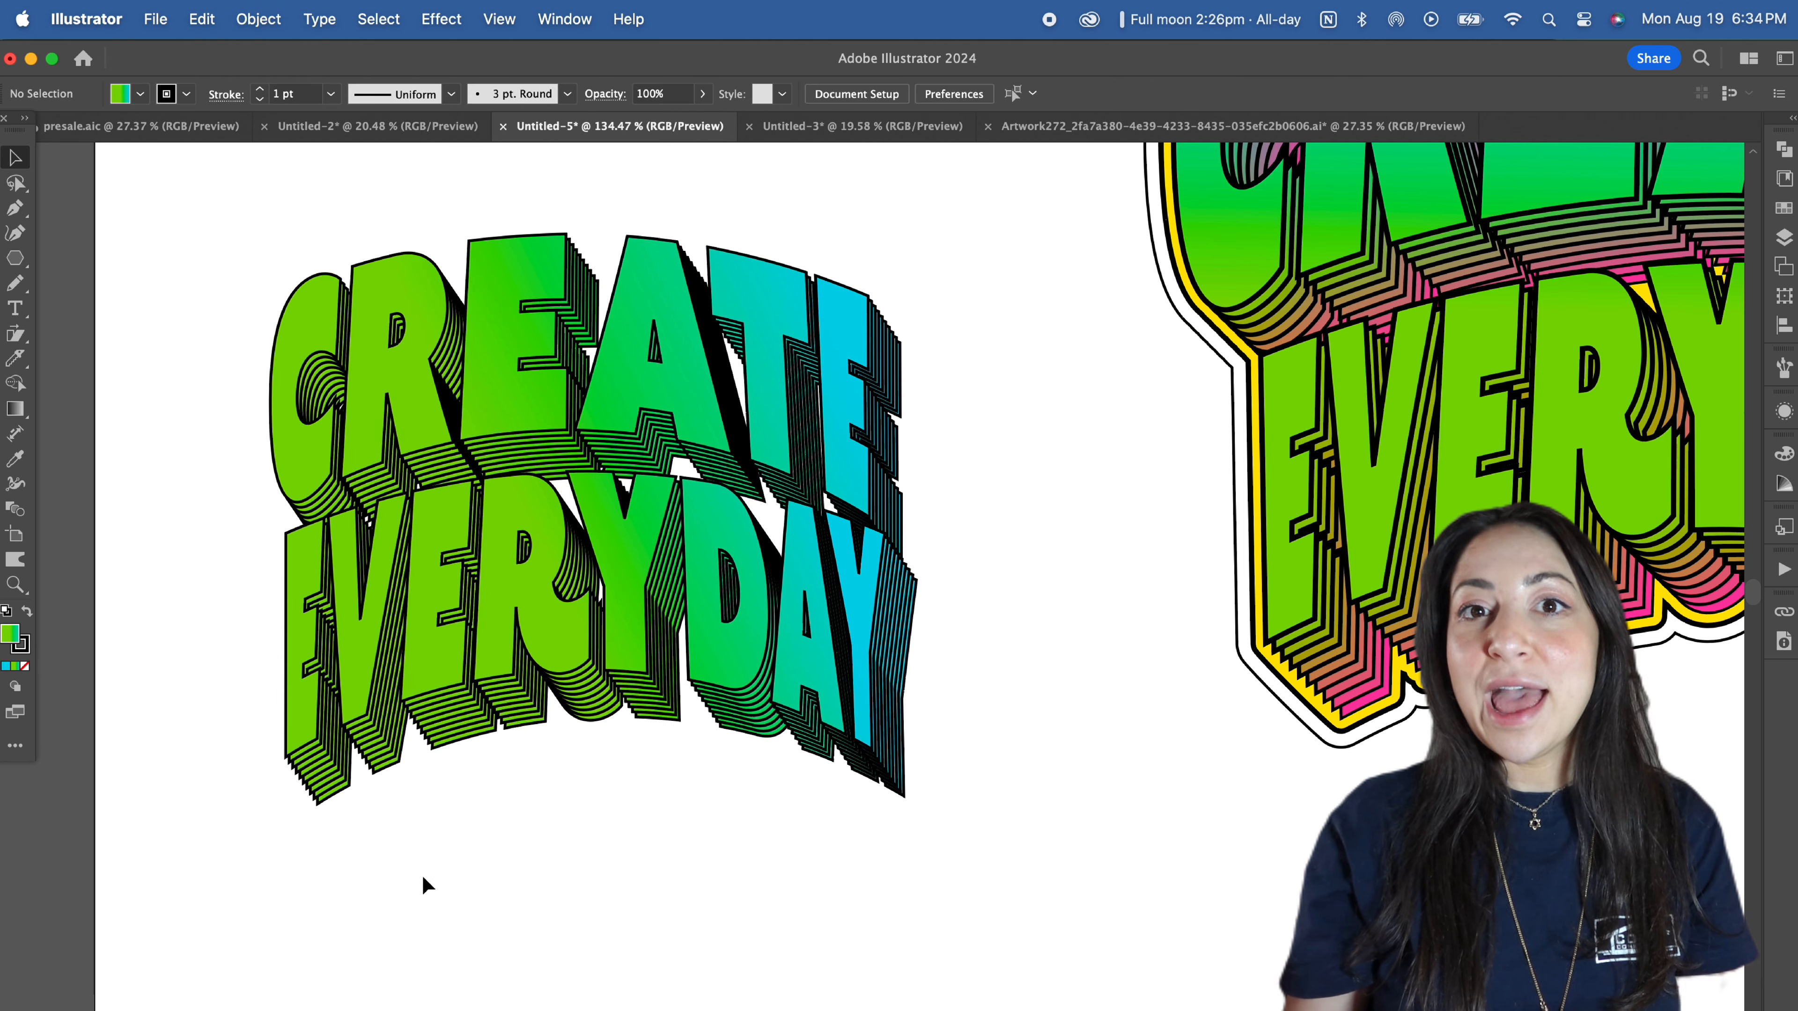
- Isolate the rear lettering copy within the blend, leave isolation and select the whole blend
double_click(461, 737)
left_click(460, 741)
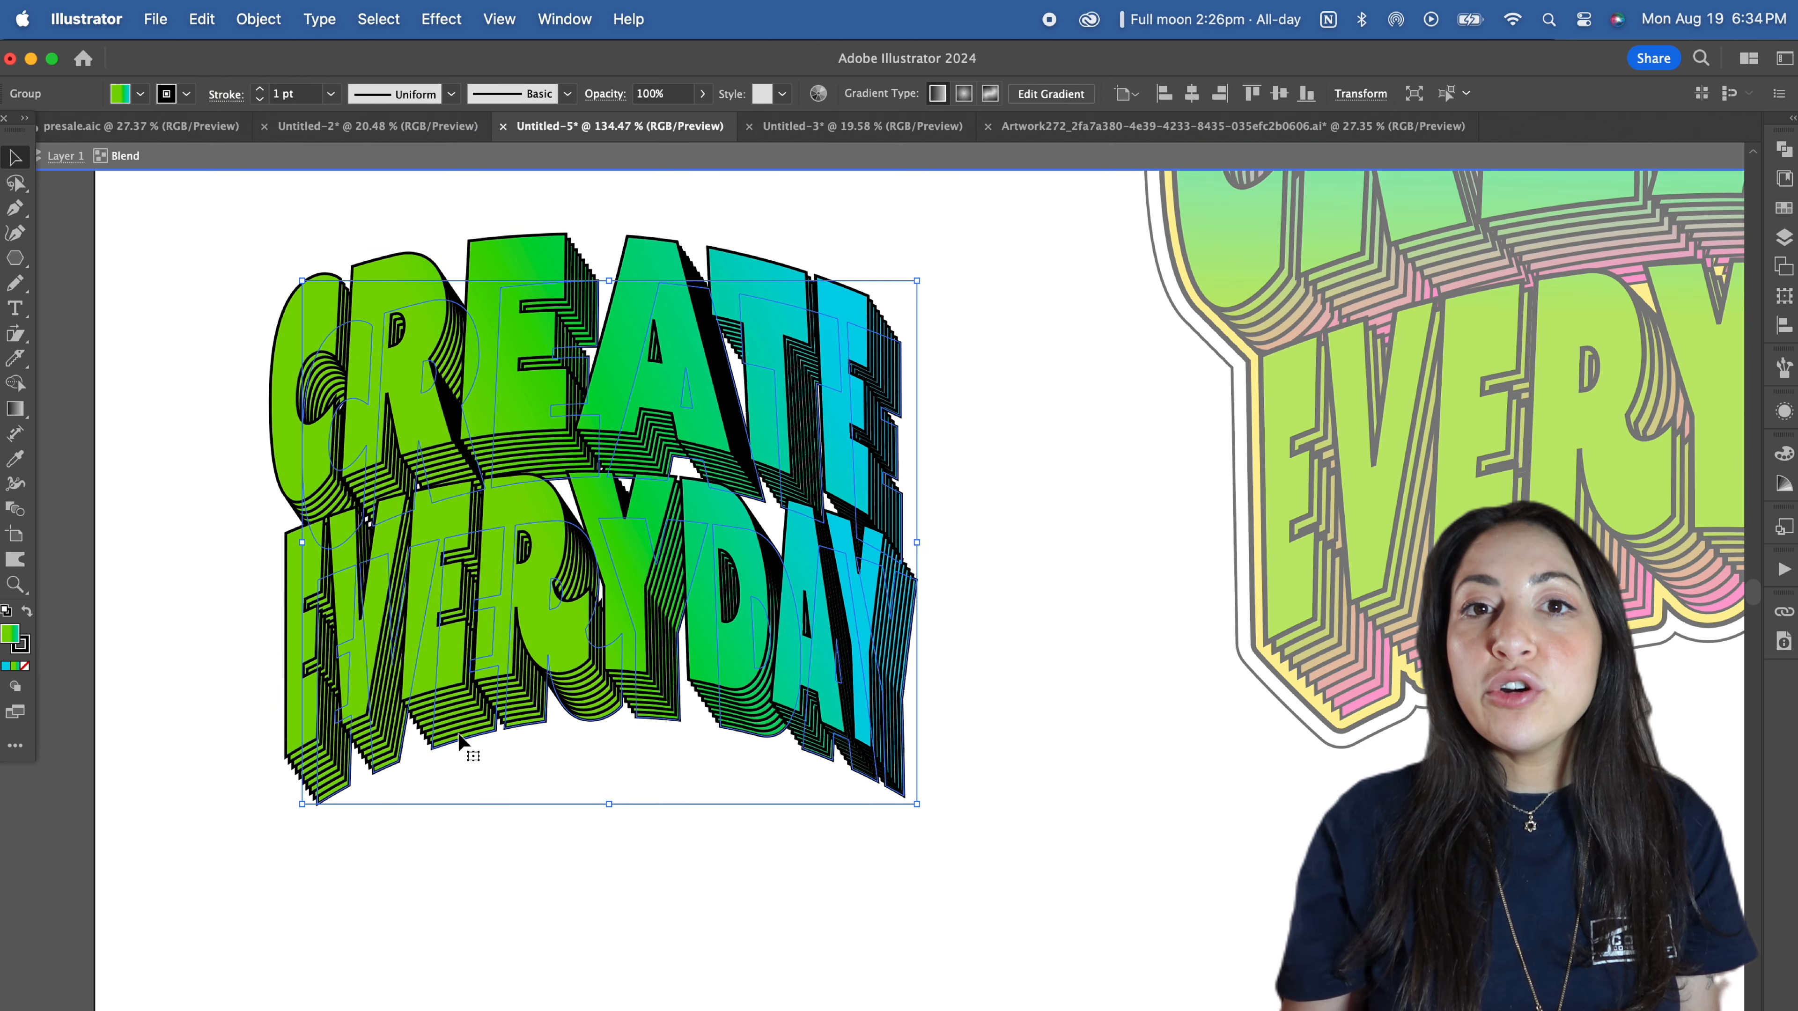
key("Escape")
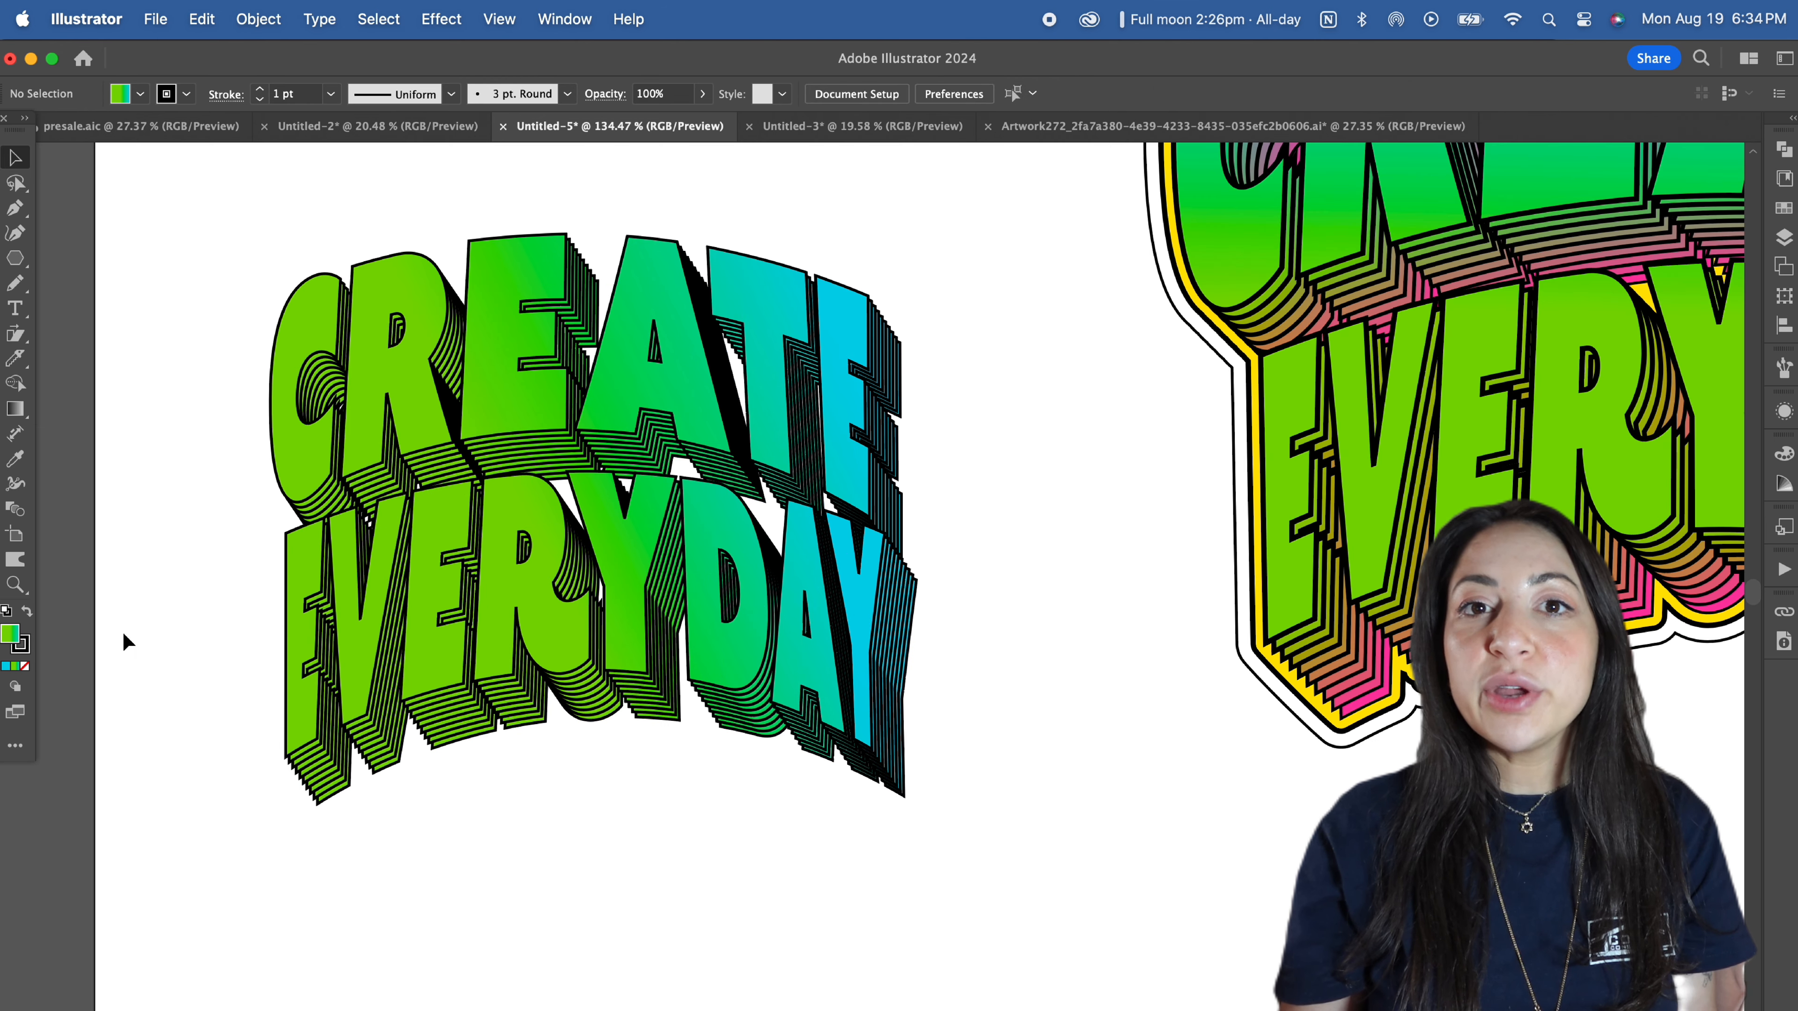
left_click(313, 620)
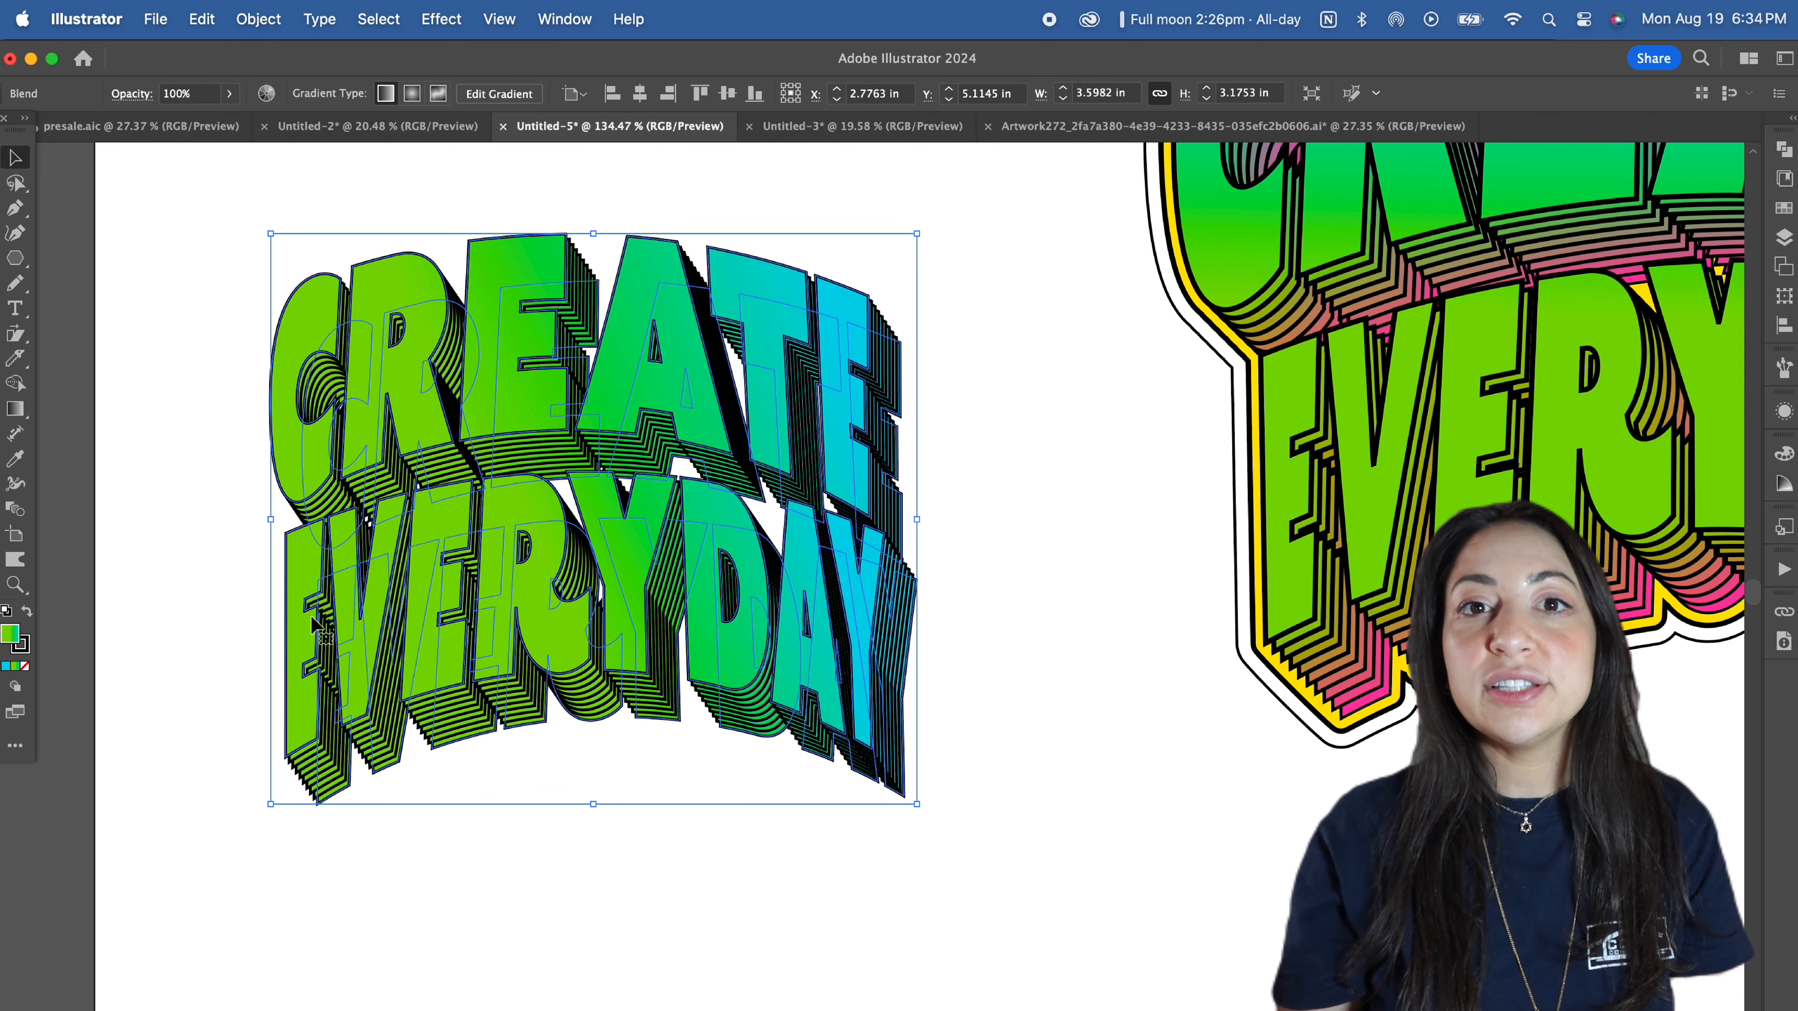
- Review the lettering blend's spacing options, trying 10 and 15 specified steps
left_click(258, 19)
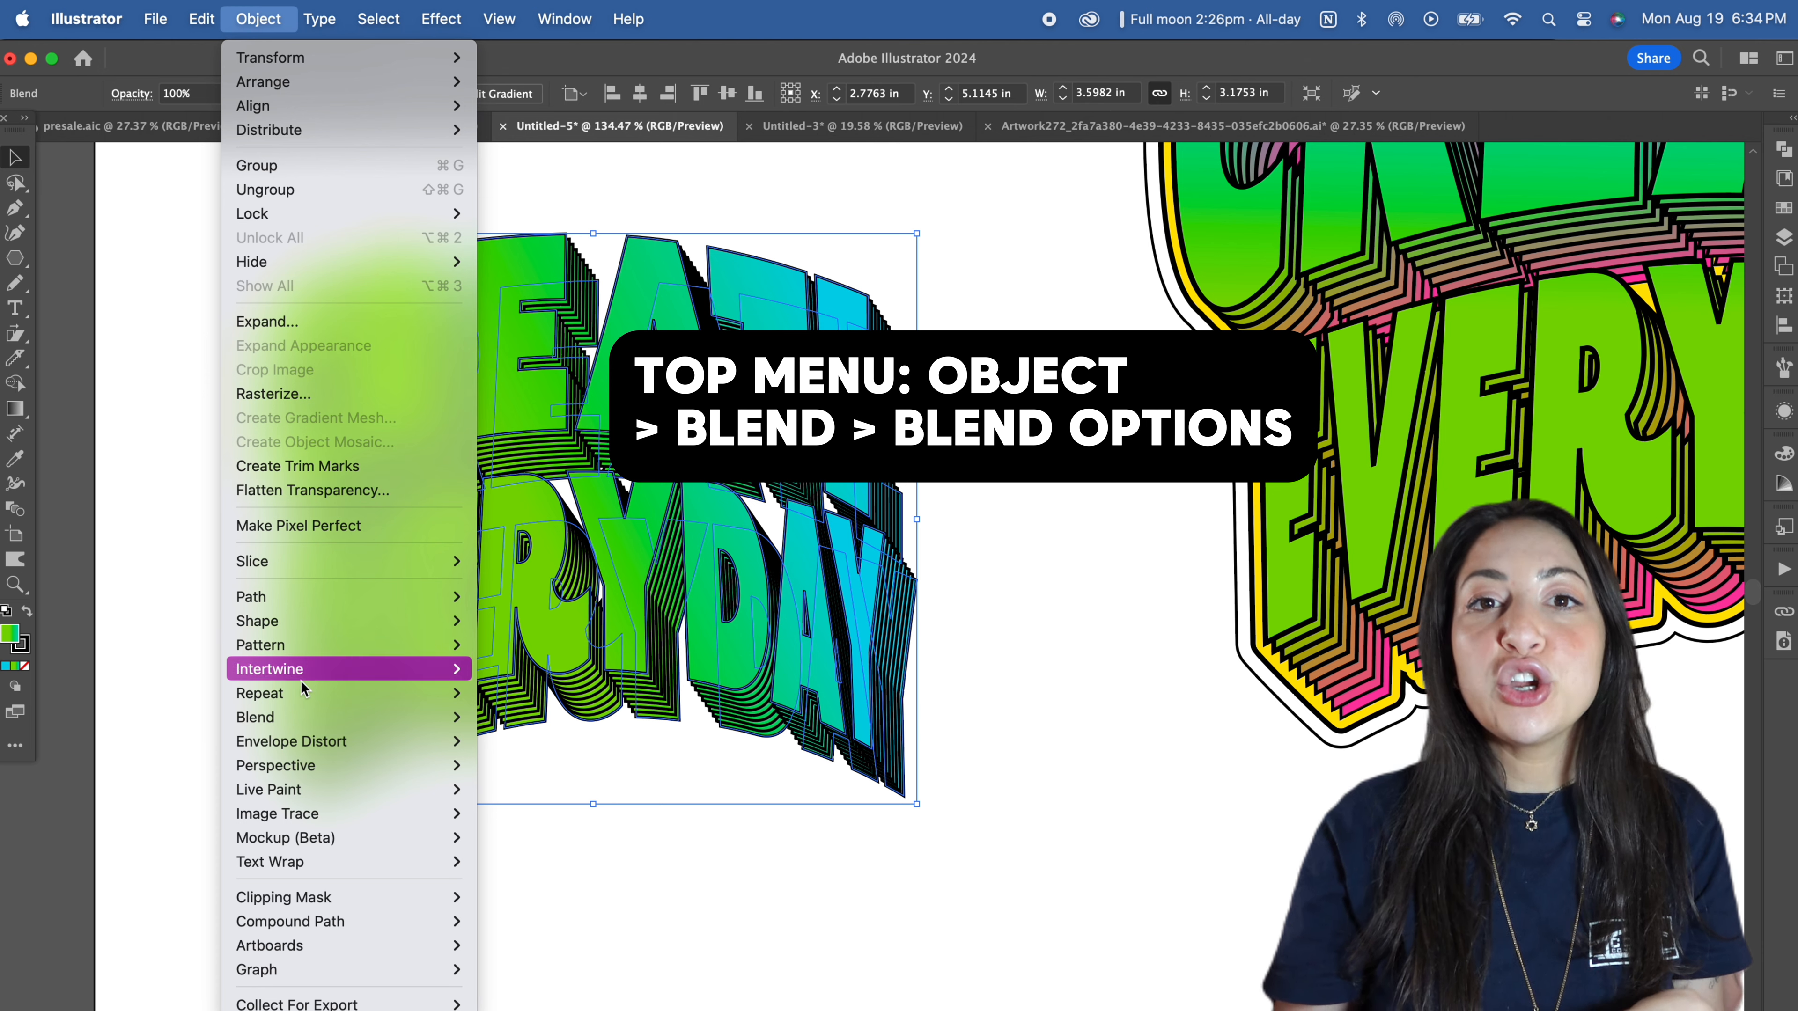
mouse_move(306, 716)
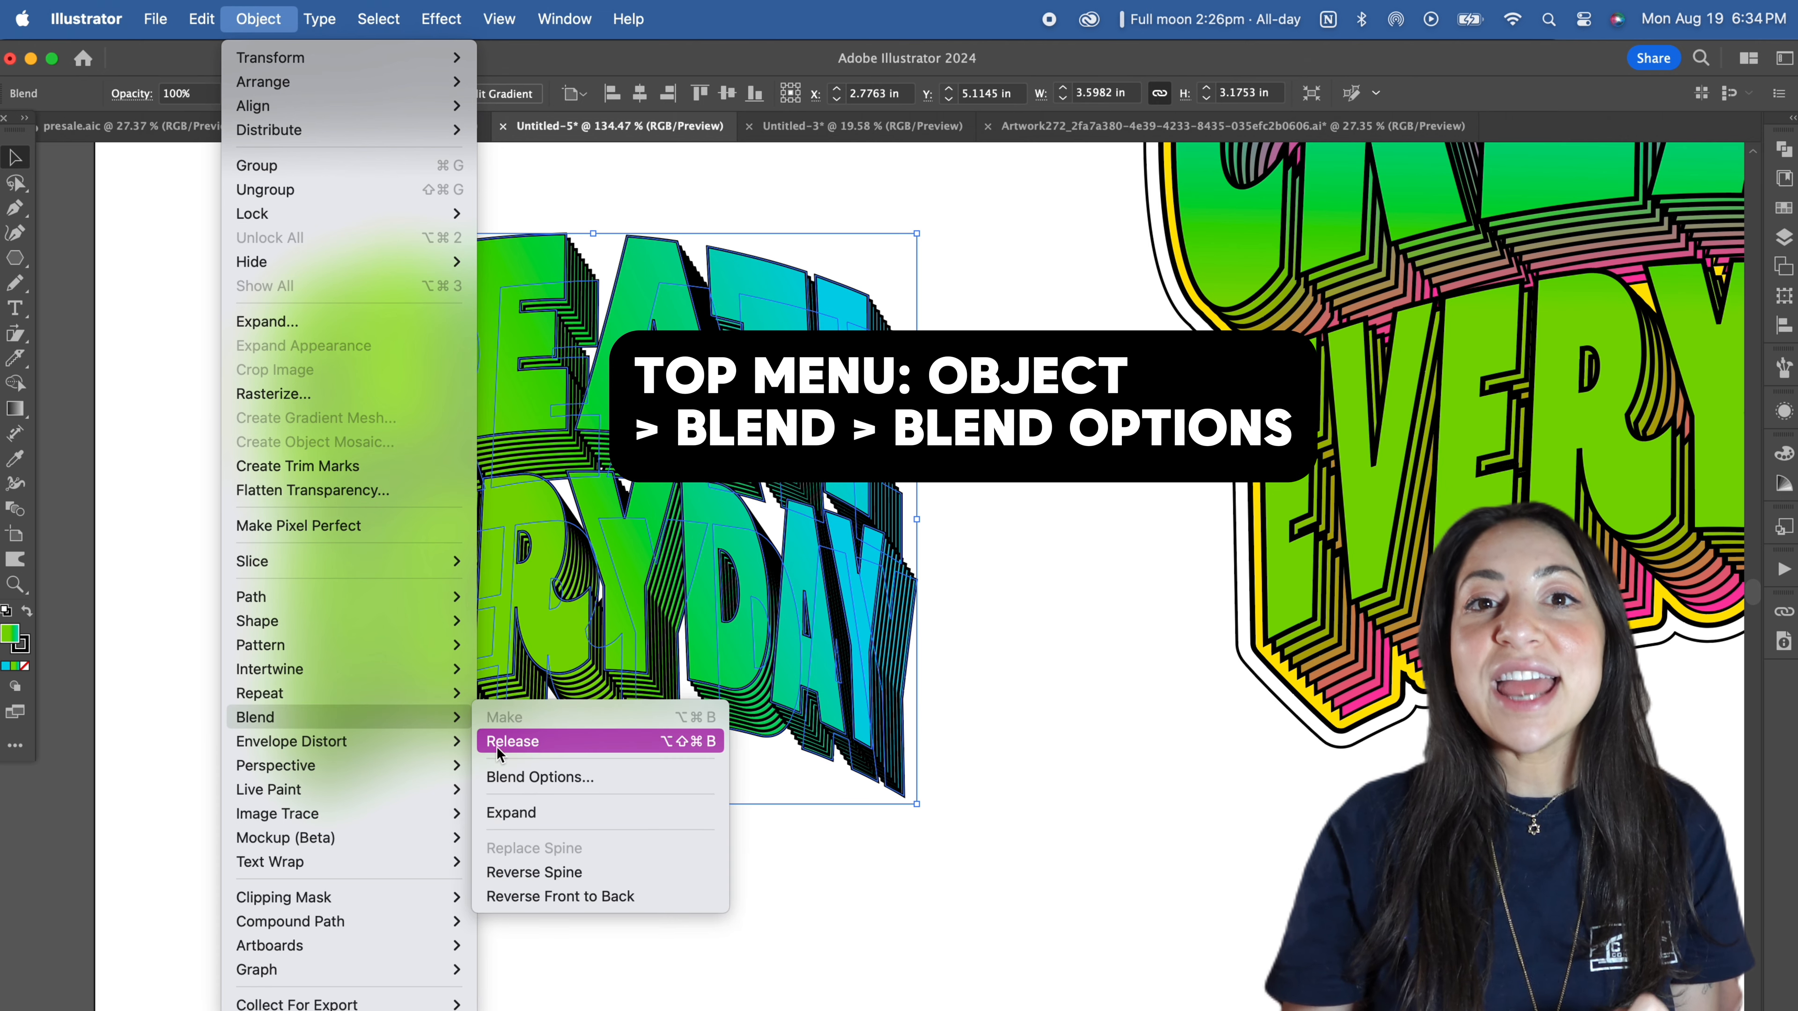
left_click(524, 777)
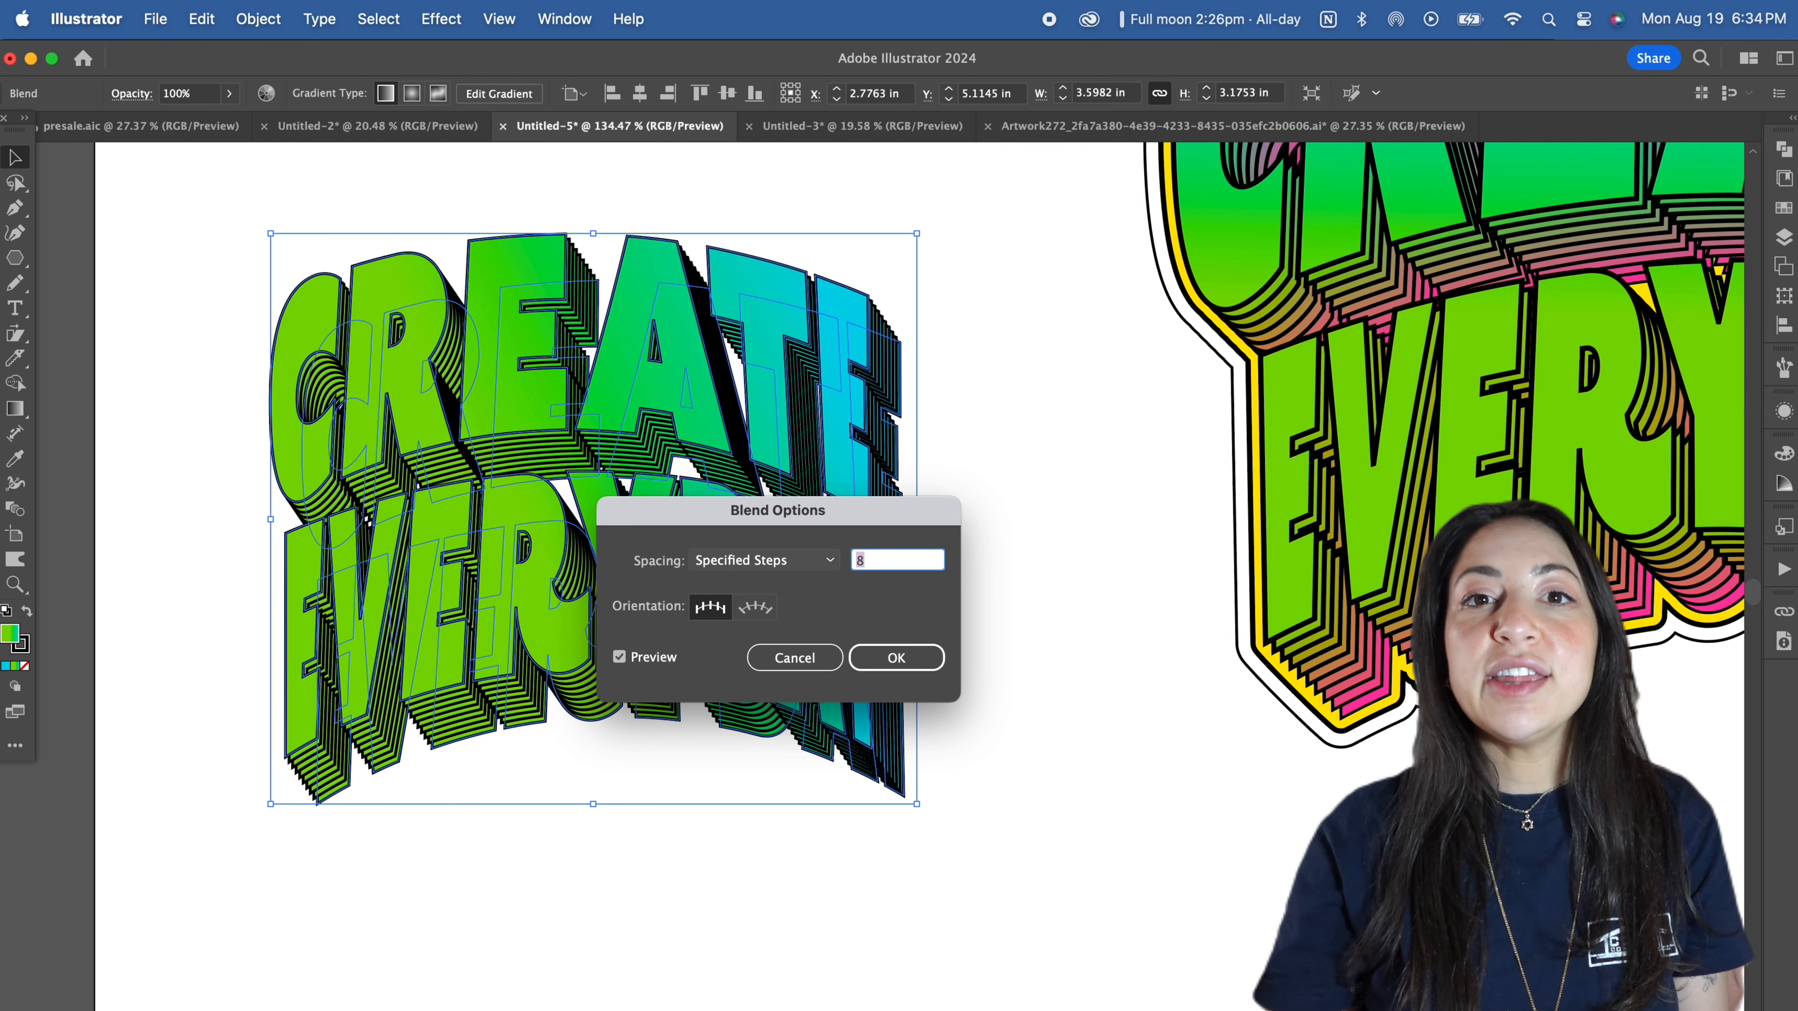
left_click(755, 609)
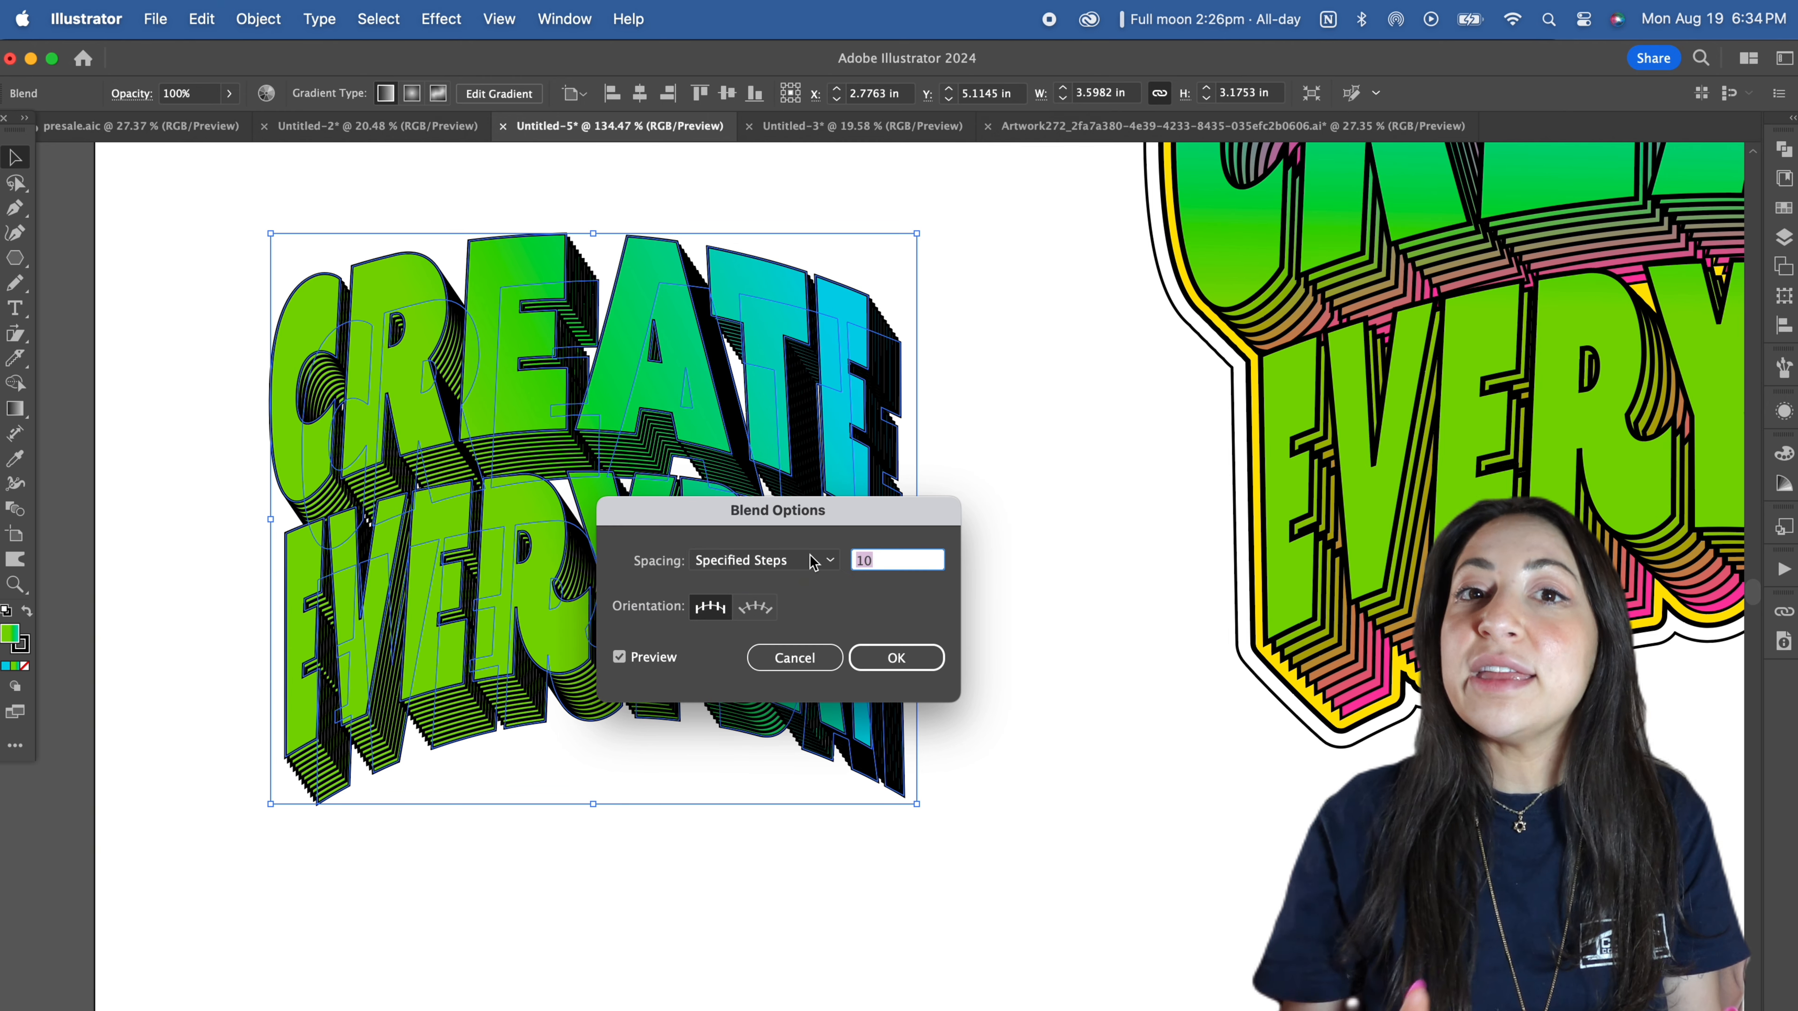
- Try spacing the blend by a specified distance of 0.0517 in, with its orientation aligned to the path
left_click(748, 560)
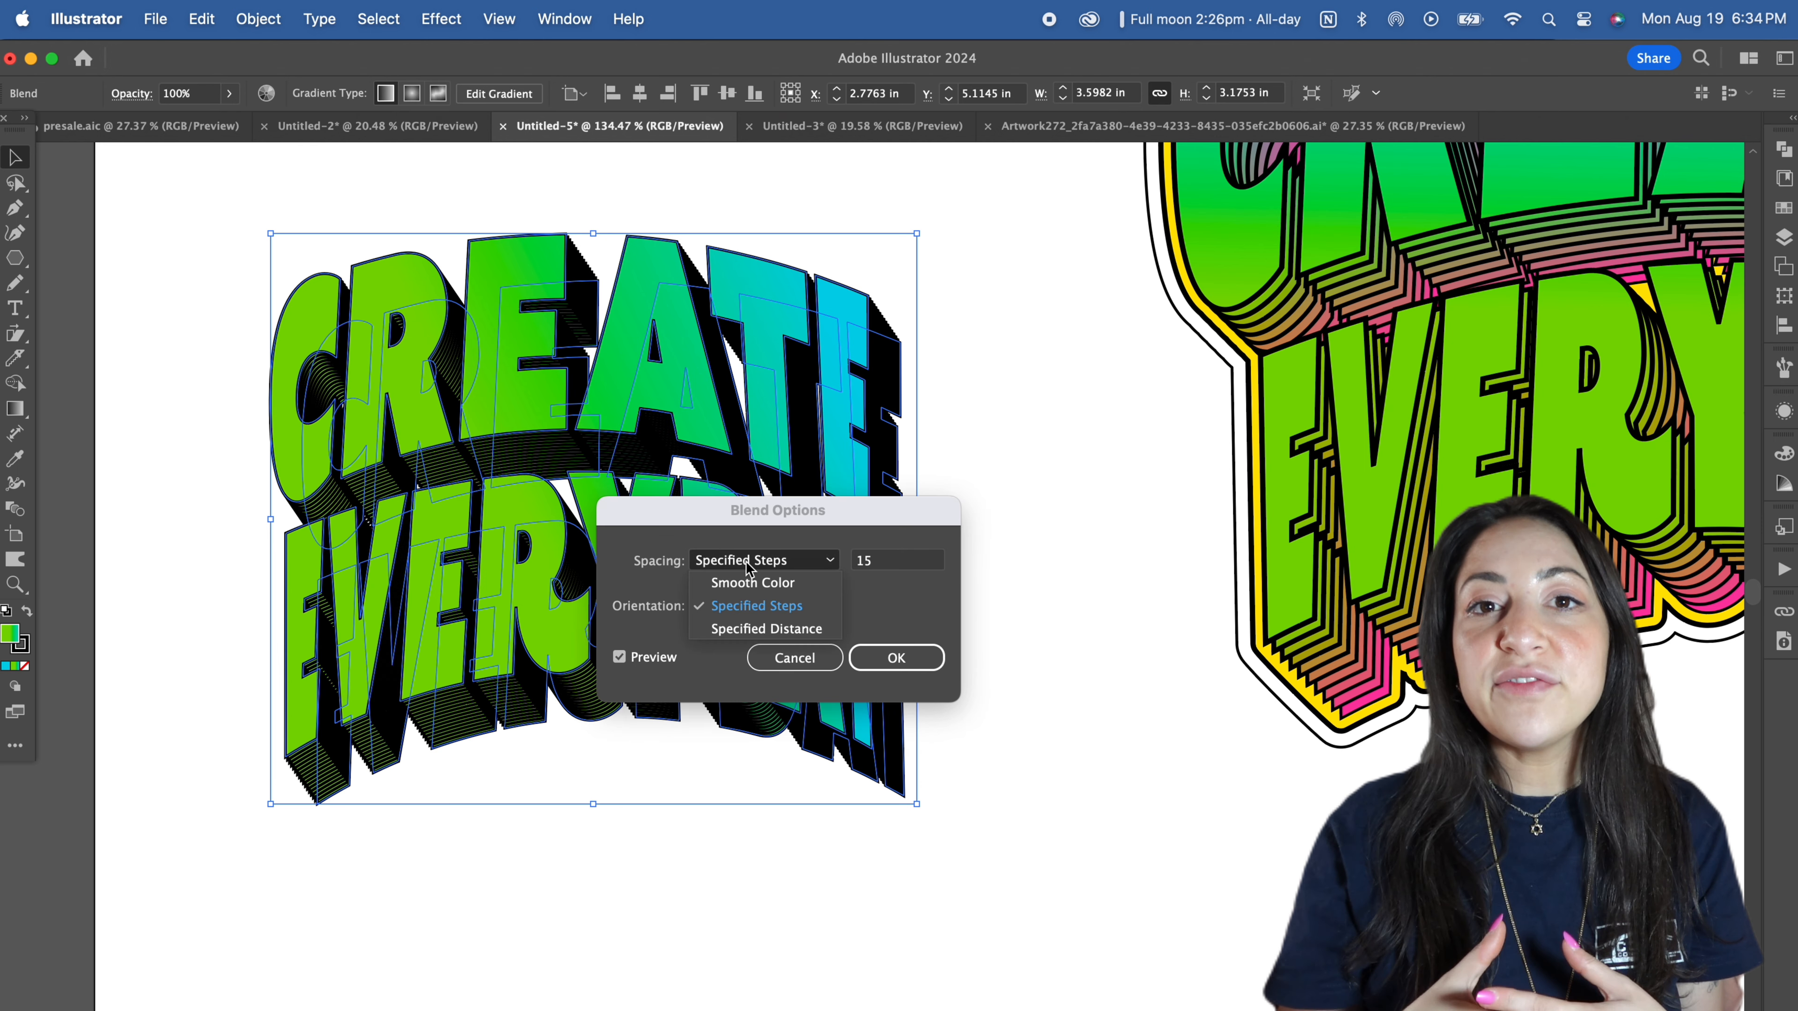
left_click(766, 629)
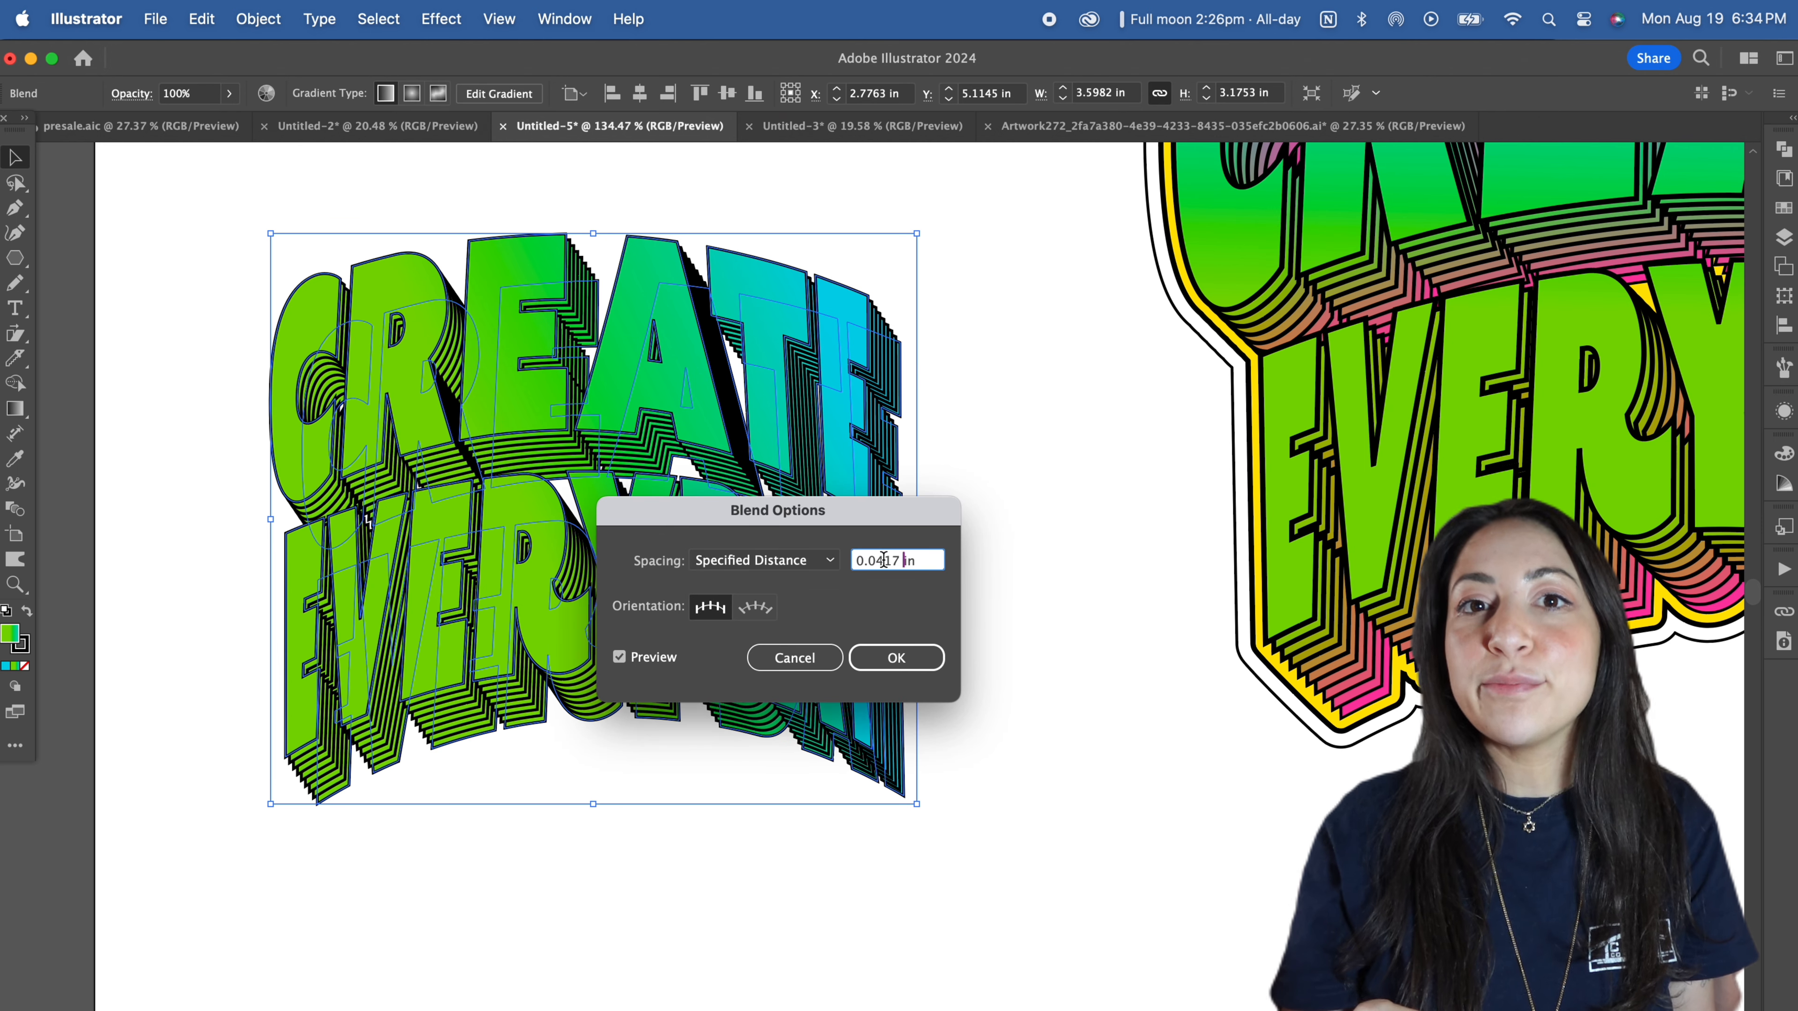
left_click(754, 609)
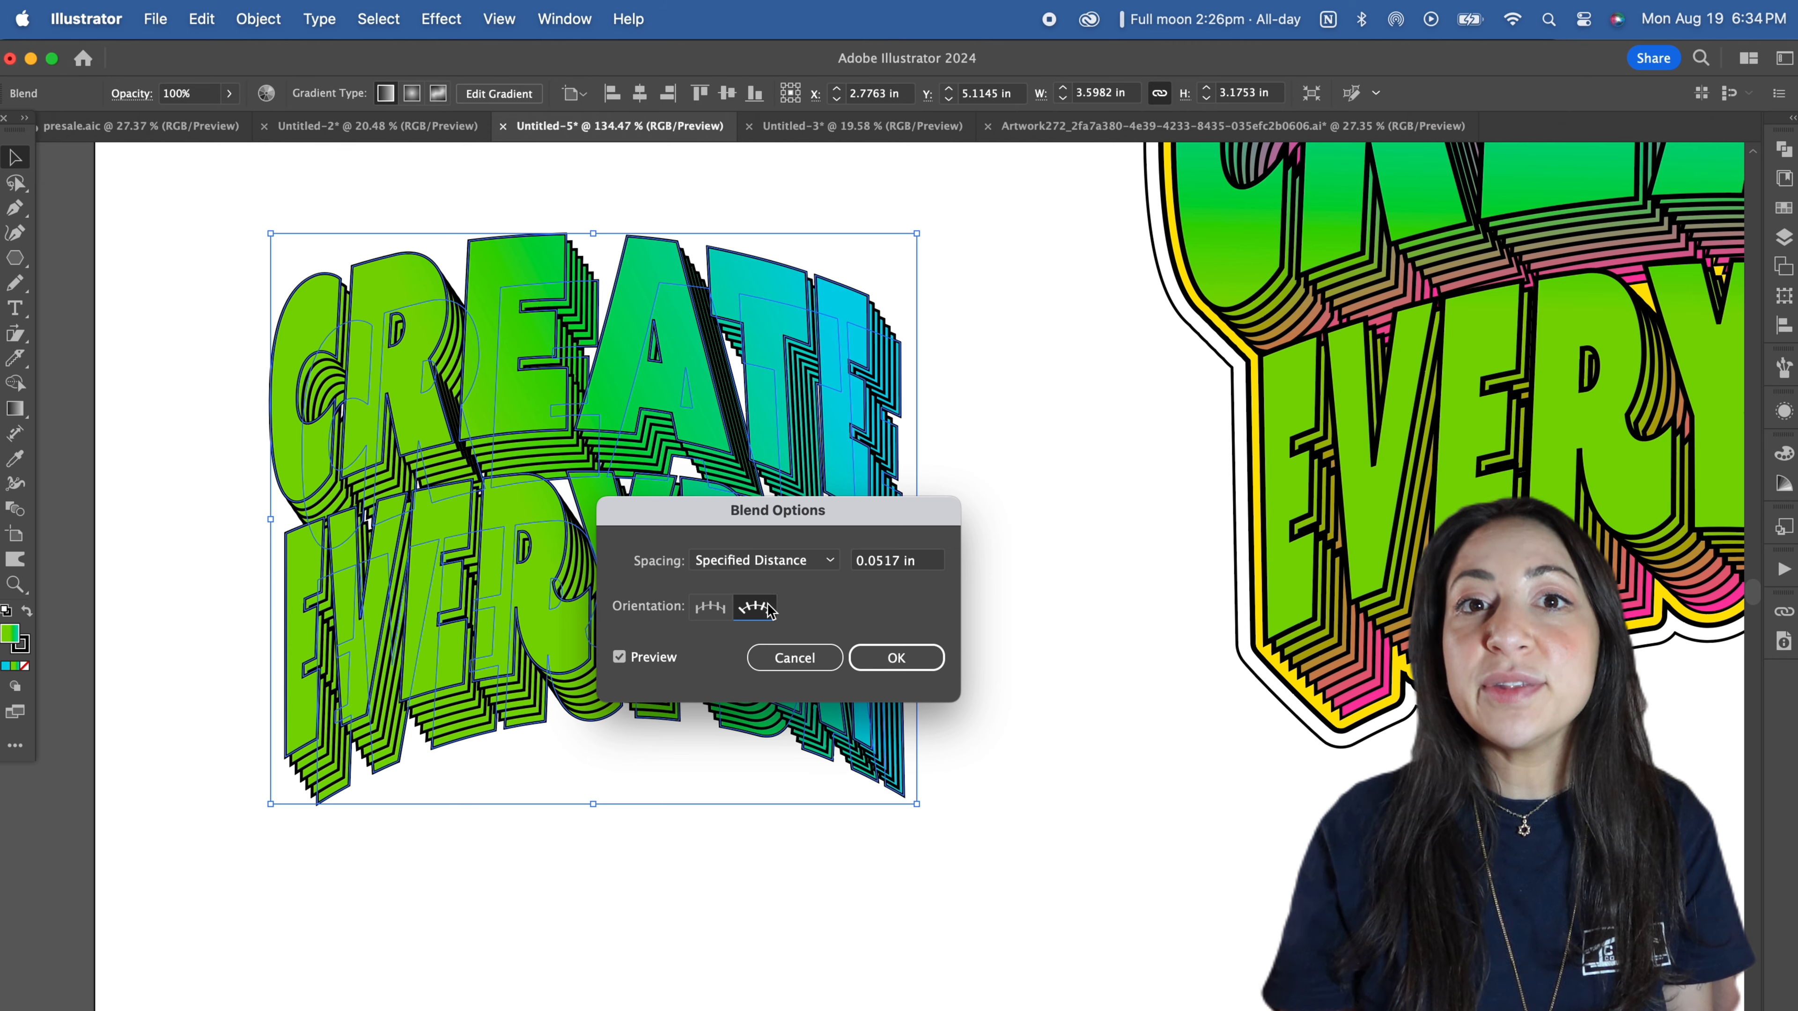
- Apply Smooth Color spacing to the lettering blend
left_click(769, 563)
left_click(753, 582)
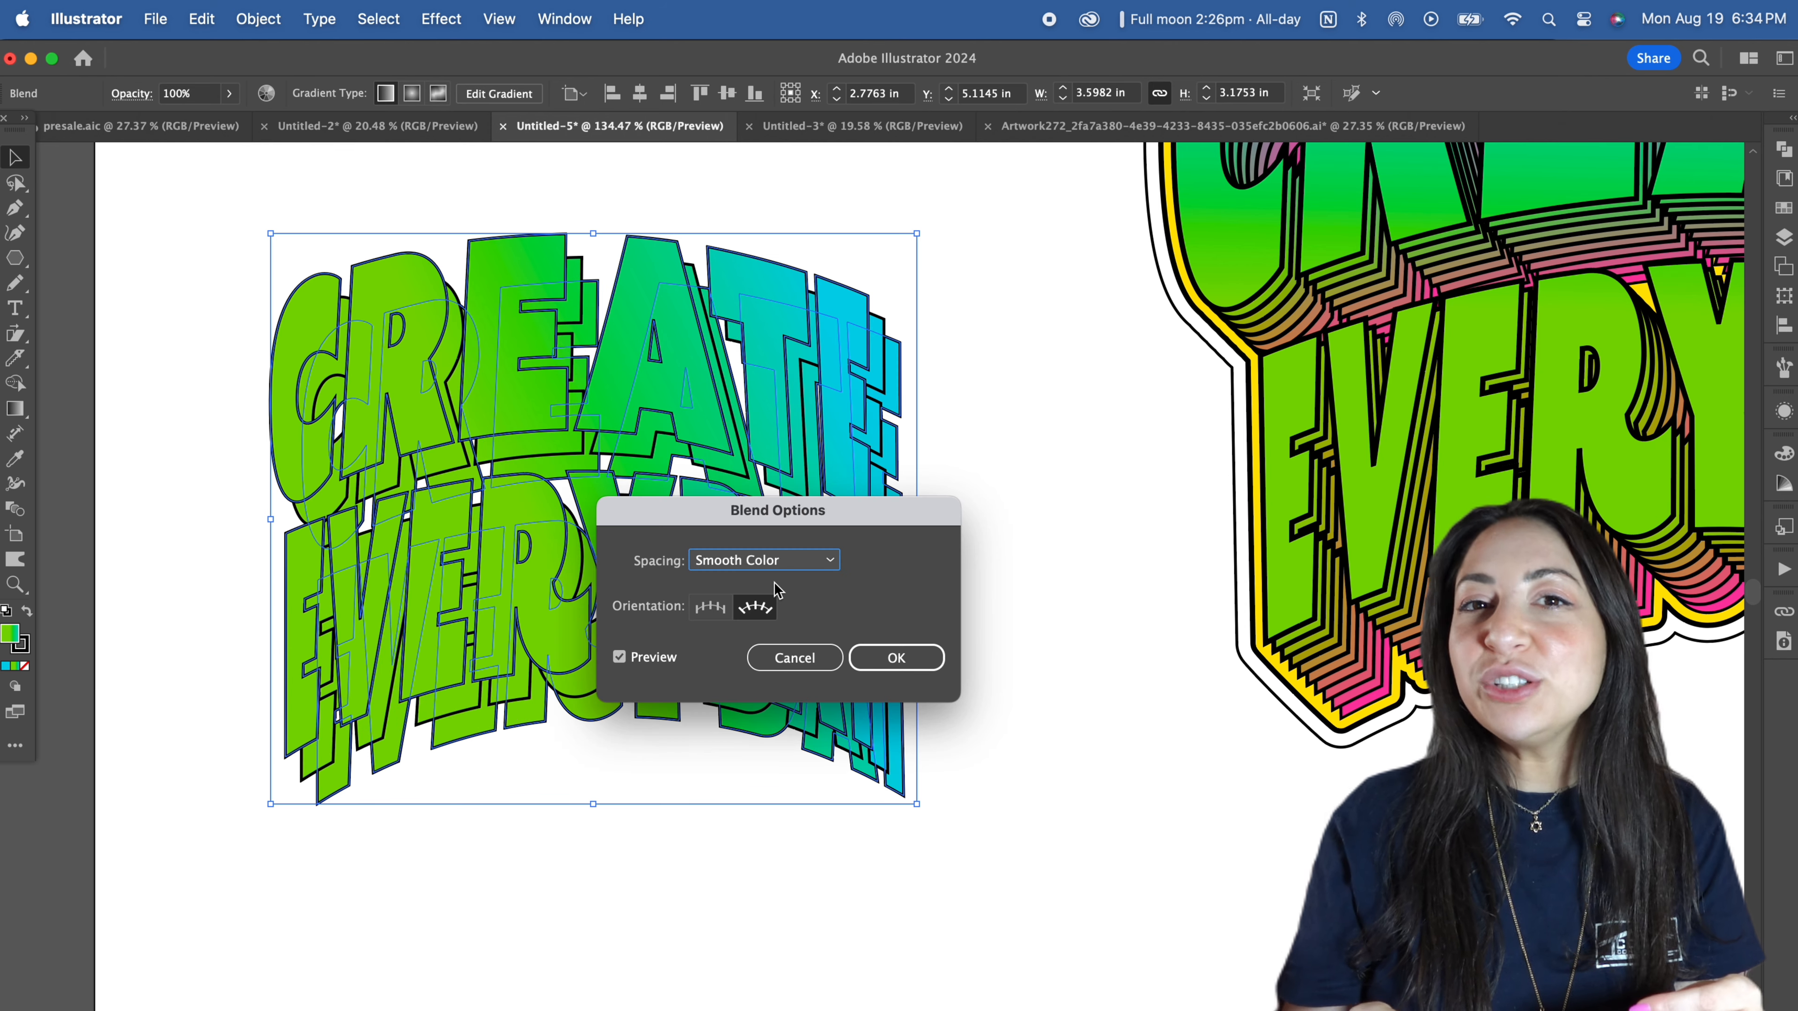
left_click_drag(782, 546, 1000, 409)
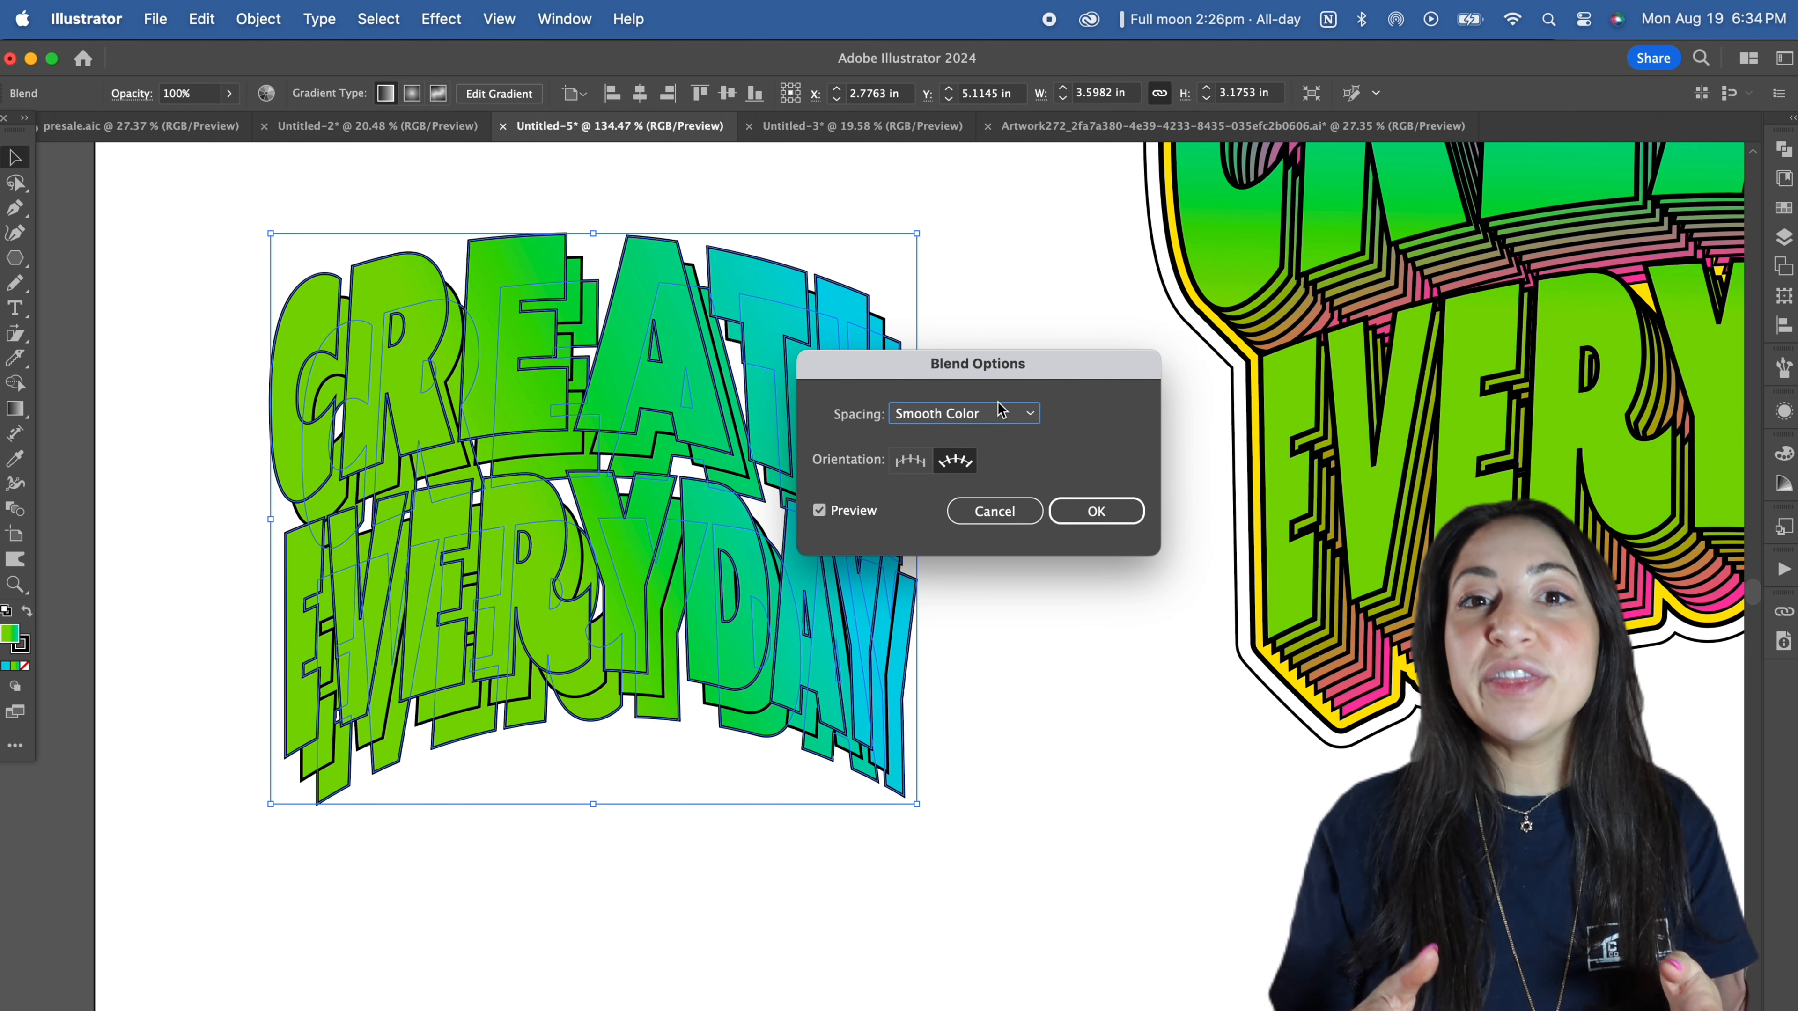
left_click(1095, 511)
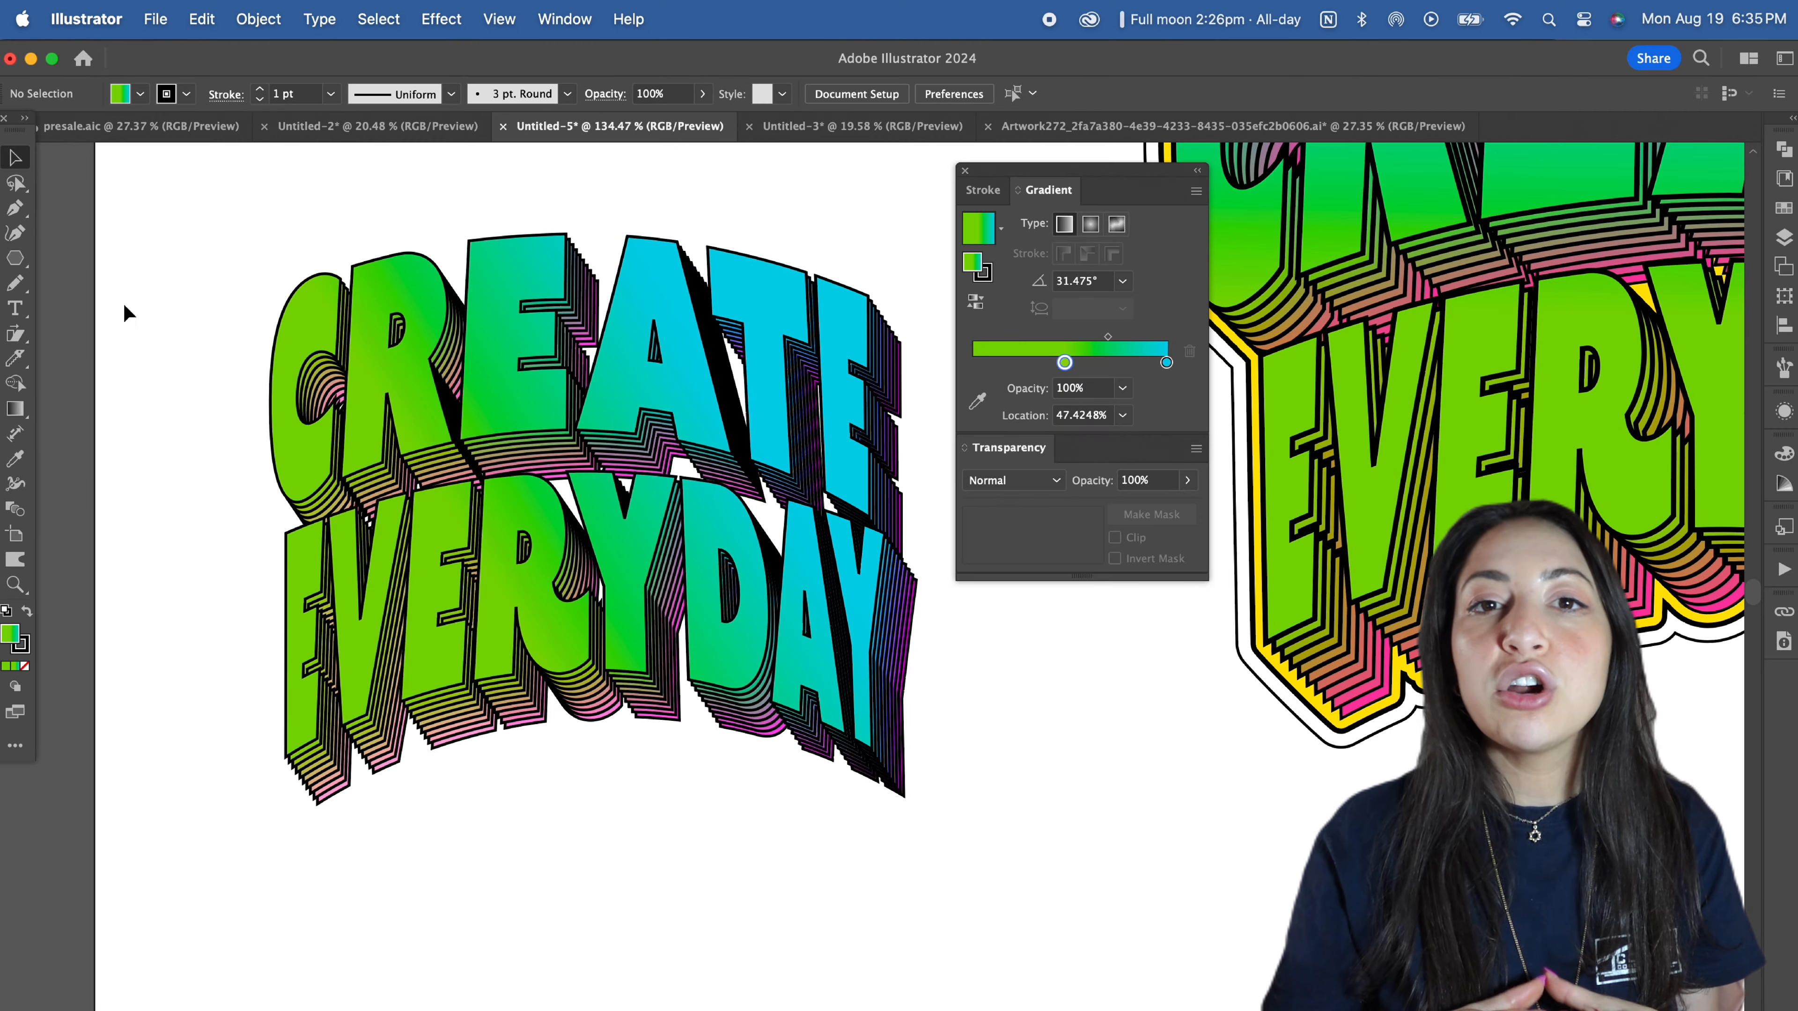
- Set the green-to-pink lettering blend to 4 specified steps with its orientation aligned to the path
left_click(259, 19)
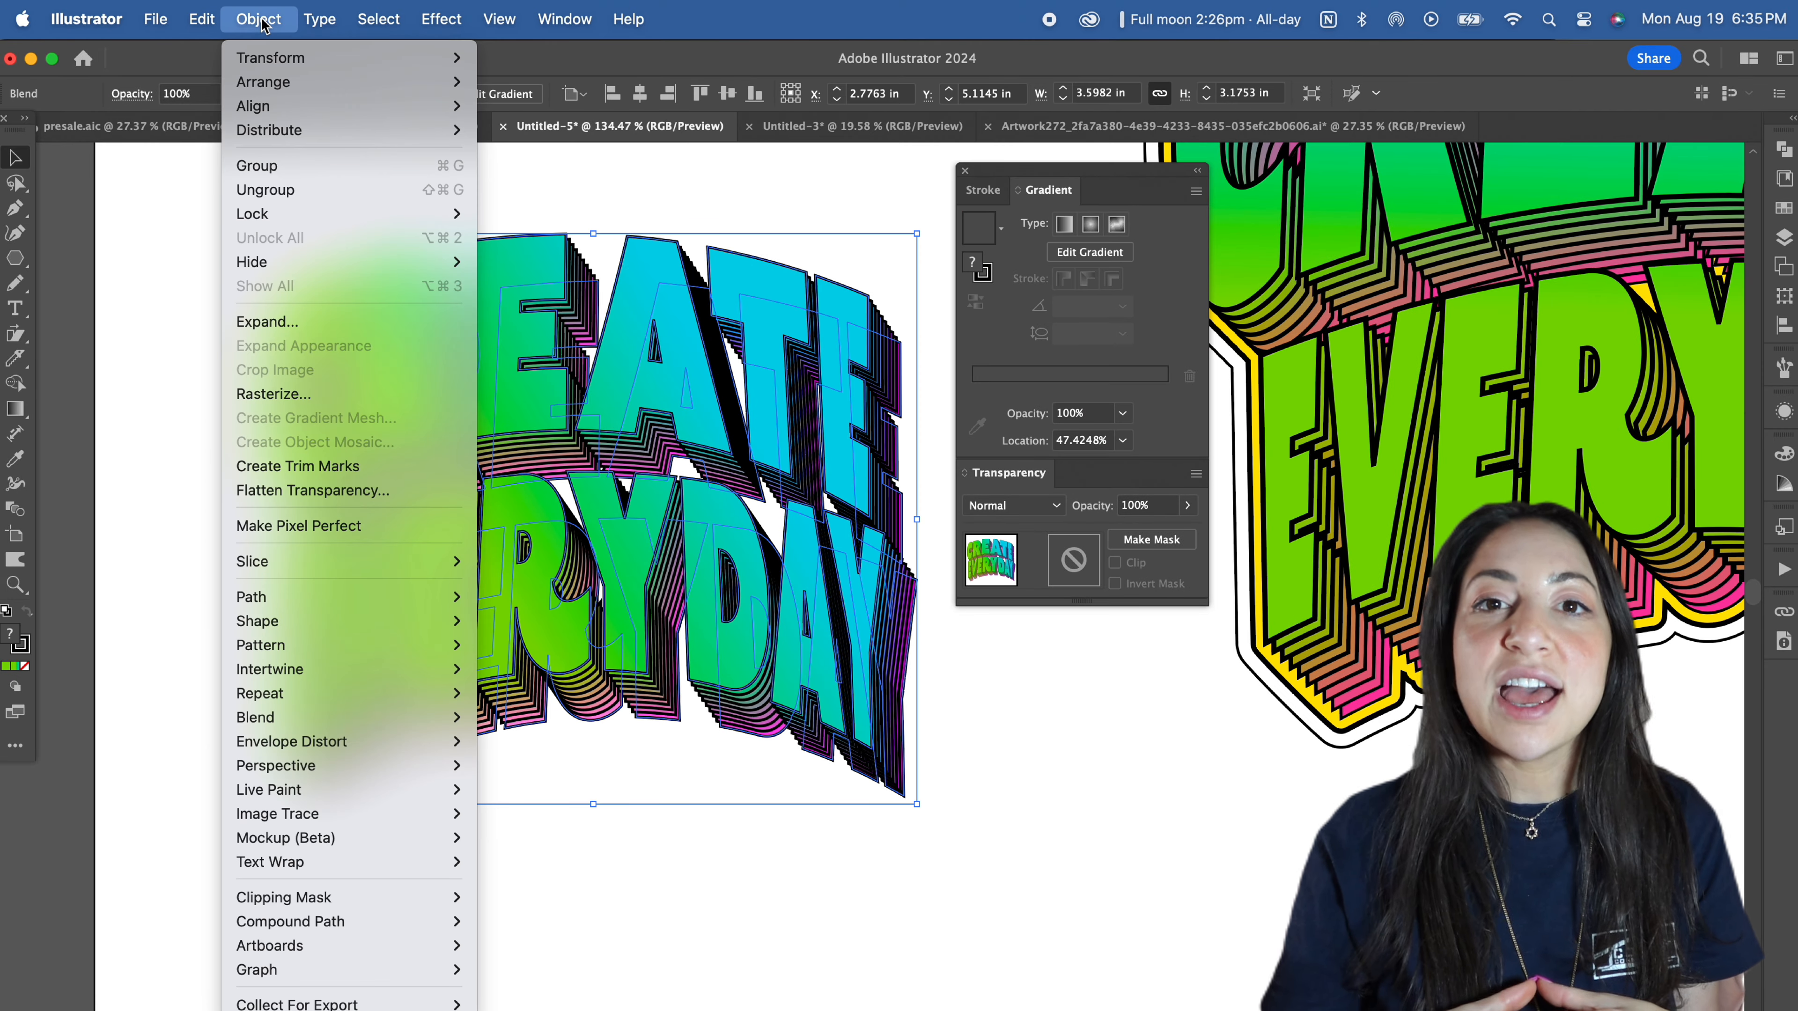
mouse_move(283, 717)
left_click(566, 775)
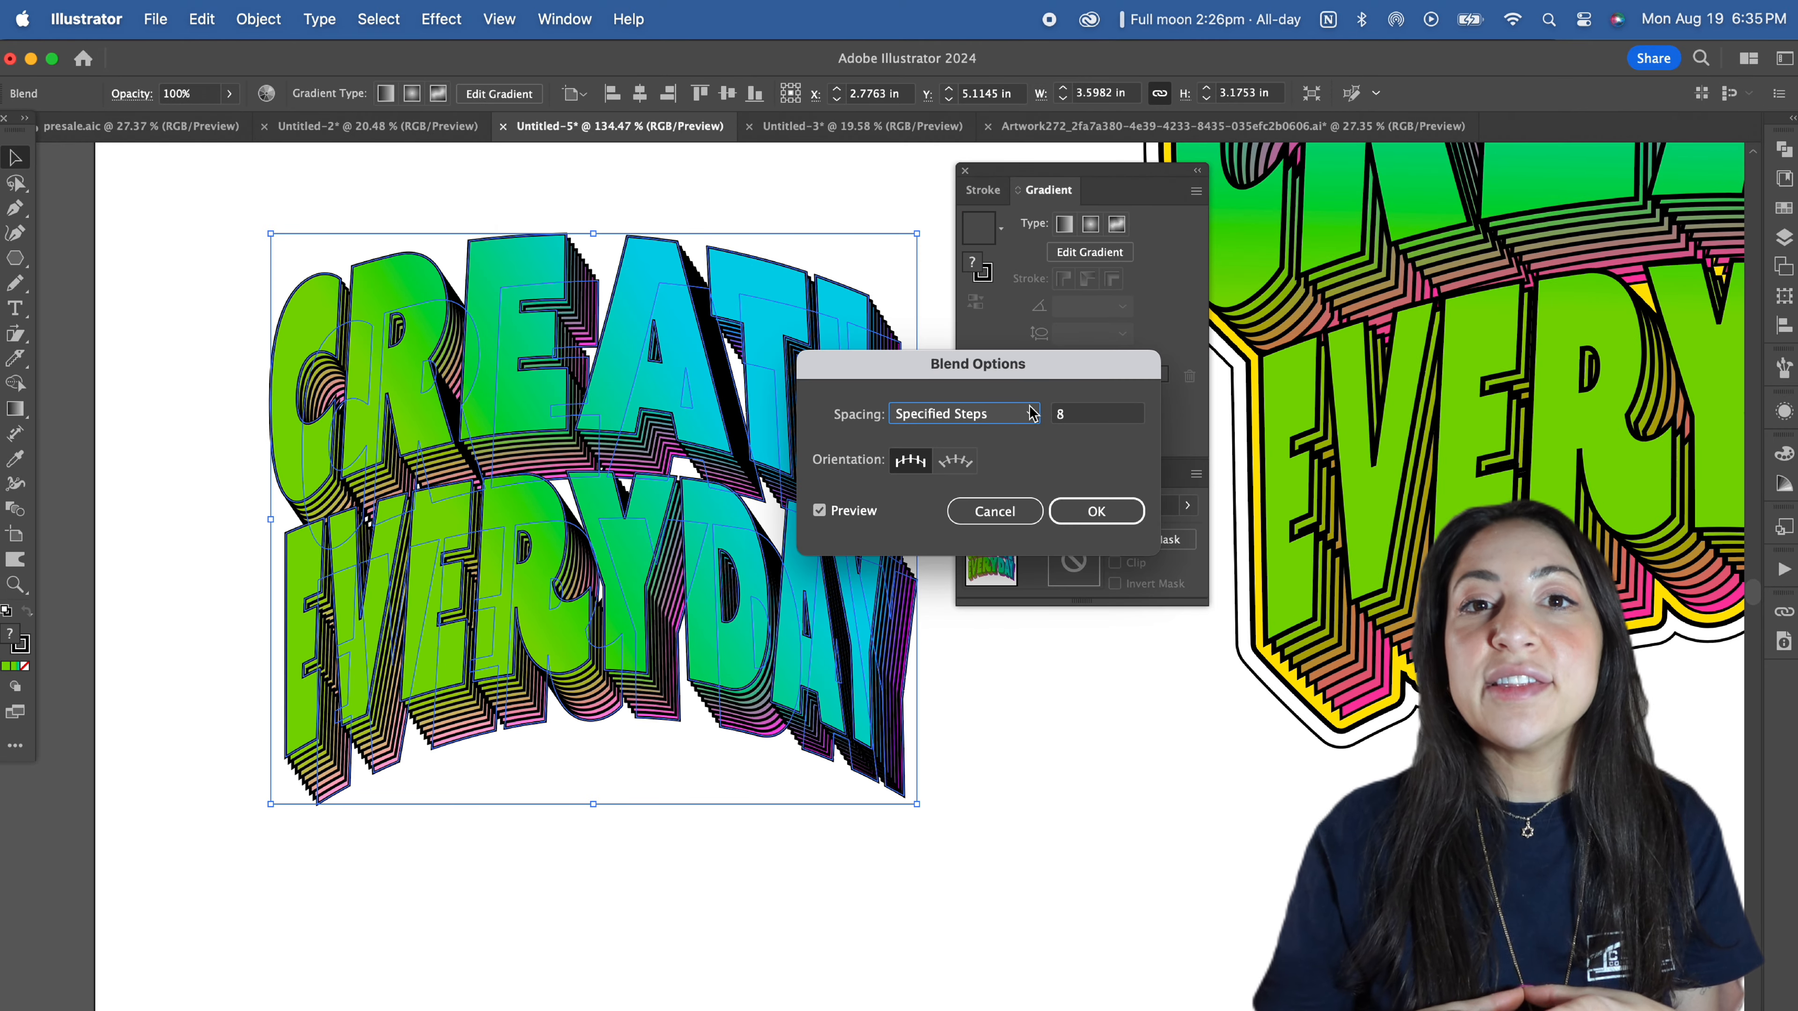
type("4")
left_click(955, 461)
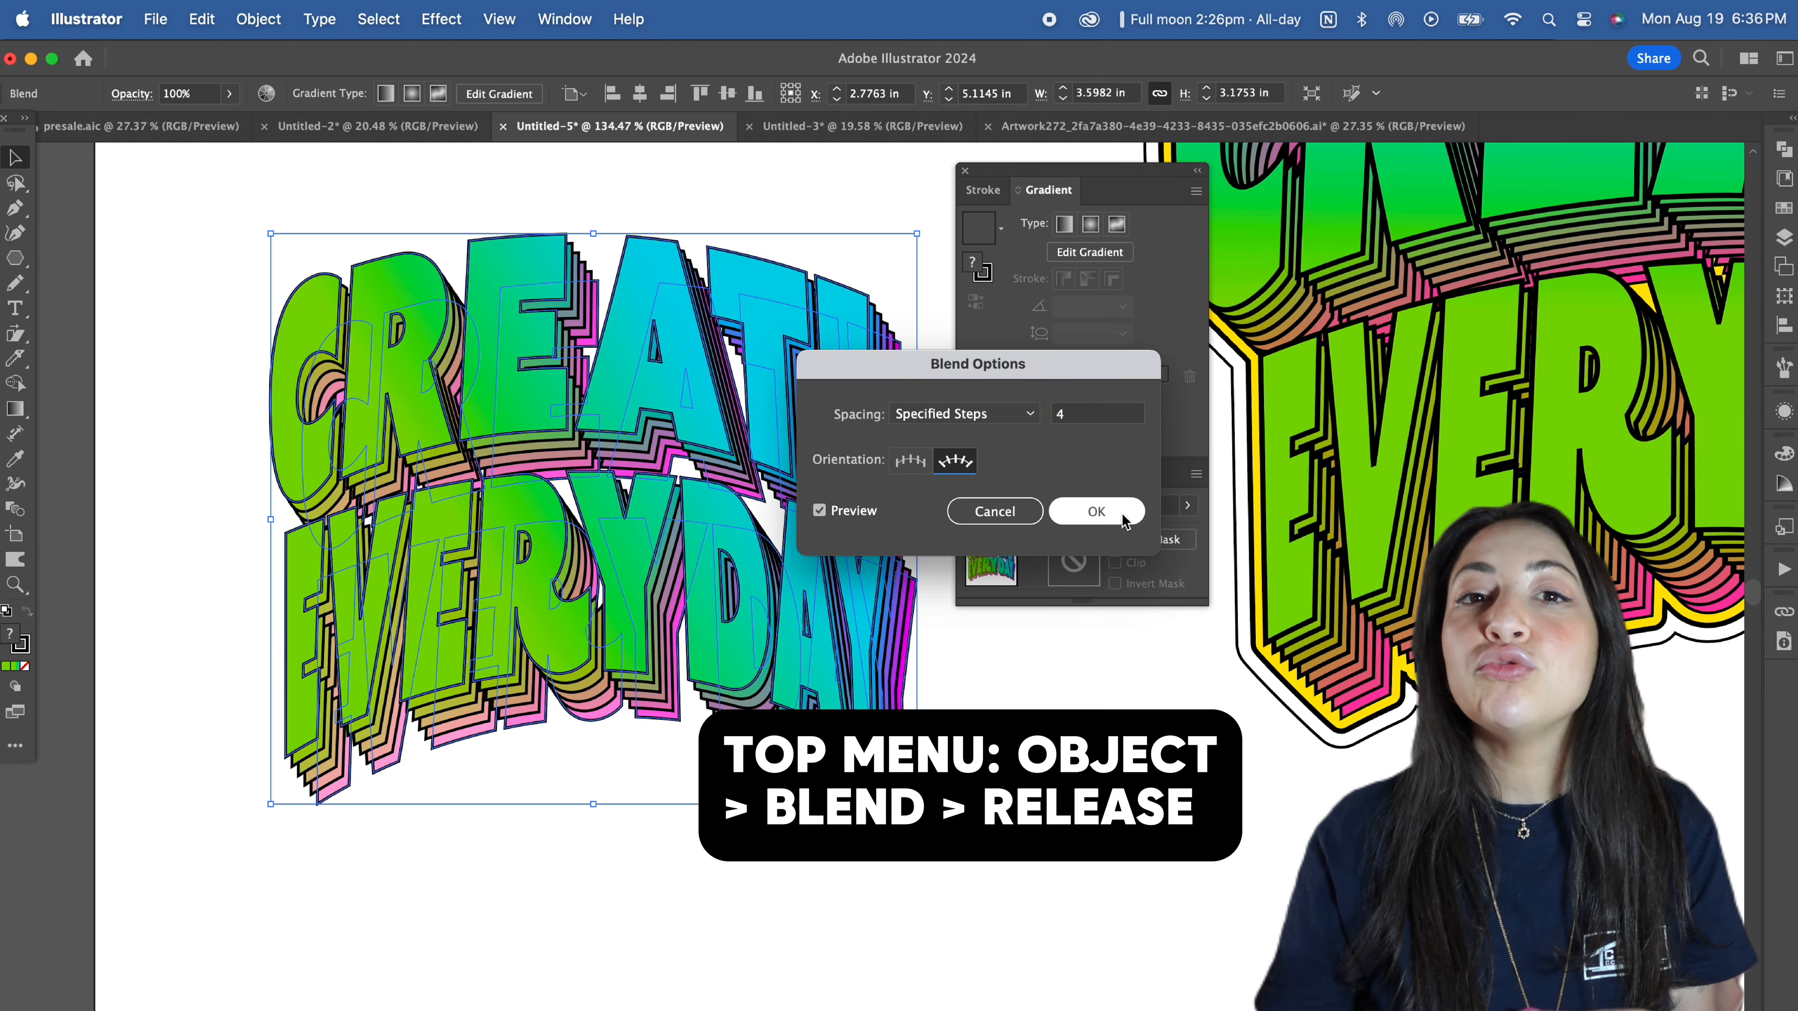
left_click(1122, 517)
- Isolate the blend to inspect its front green and rear pink lettering, and leave isolation
left_click(484, 197)
double_click(499, 283)
left_click(190, 318)
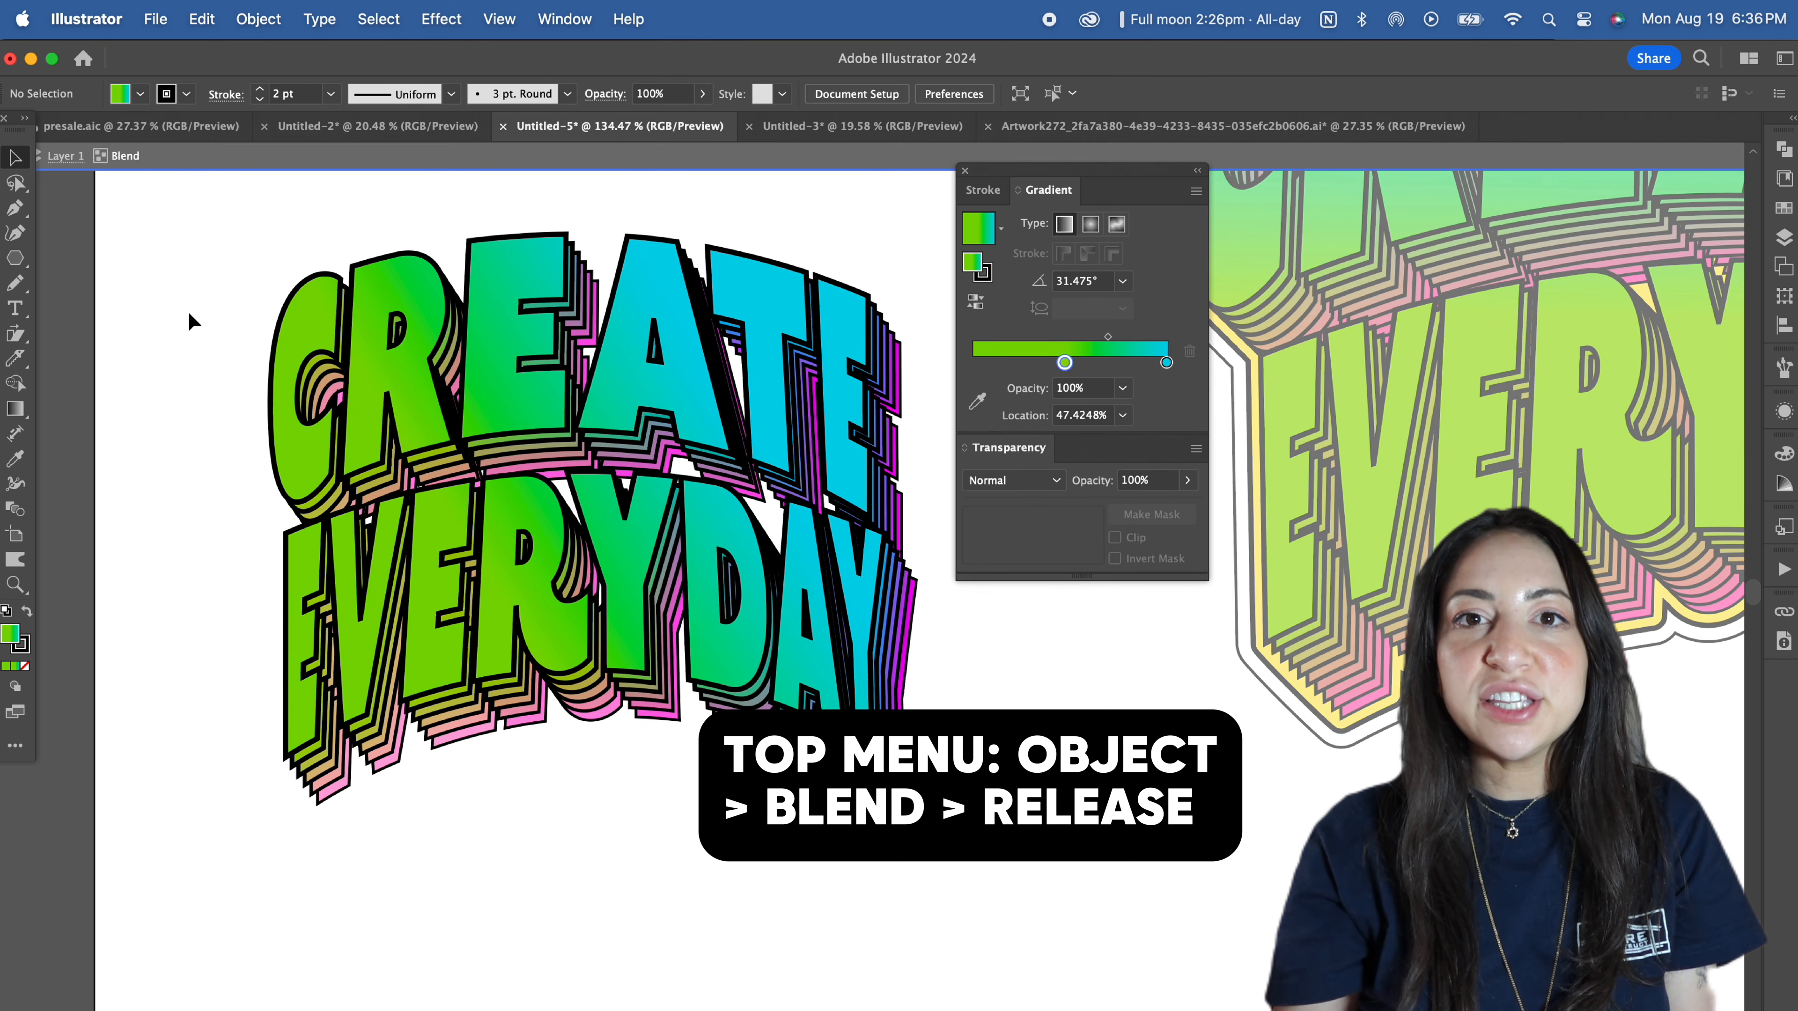
left_click(400, 390)
left_click(382, 766)
left_click(259, 89)
double_click(140, 353)
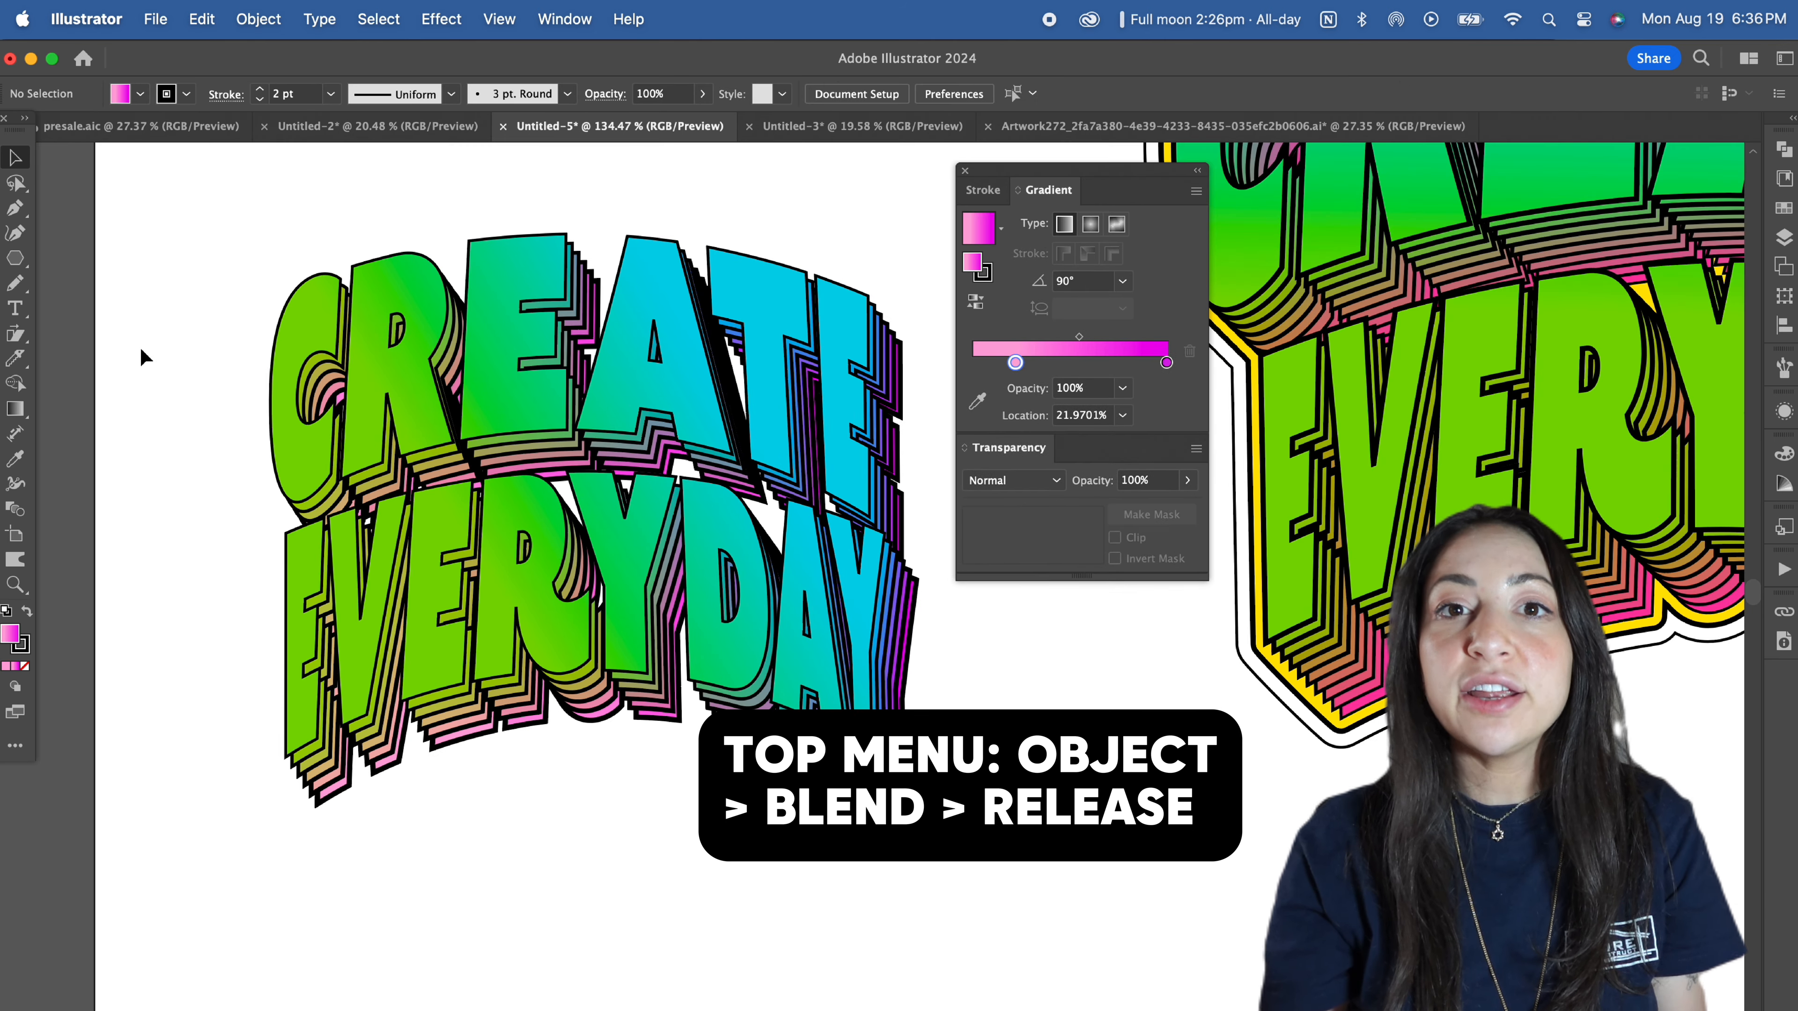
- Isolate the rear pink lettering and shrink it to about 0.87 by 0.74 in, centred below EVERYDAY
double_click(510, 385)
left_click(509, 385)
left_click_drag(509, 385, 510, 309)
key("super+z")
left_click(613, 450)
left_click_drag(609, 280, 605, 679)
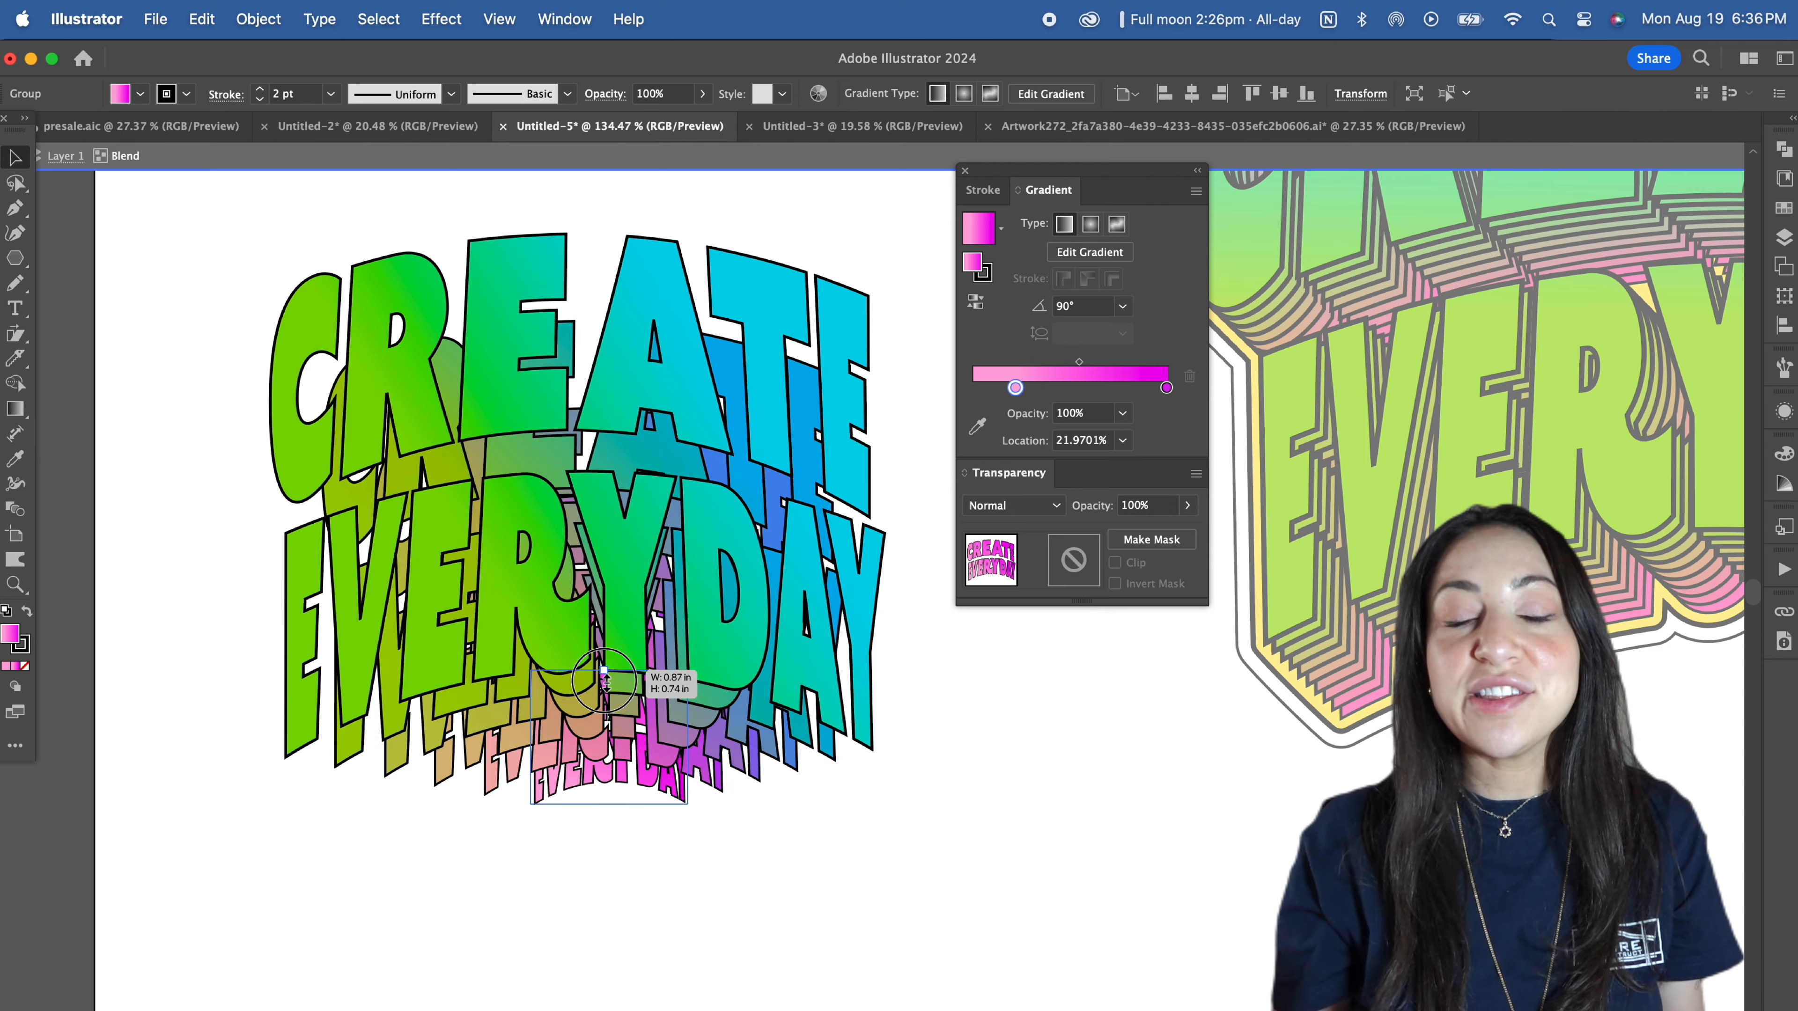
double_click(440, 891)
- Select the tapered blend and increase its number of specified steps
left_click(593, 783)
left_click(258, 19)
mouse_move(325, 724)
left_click(555, 782)
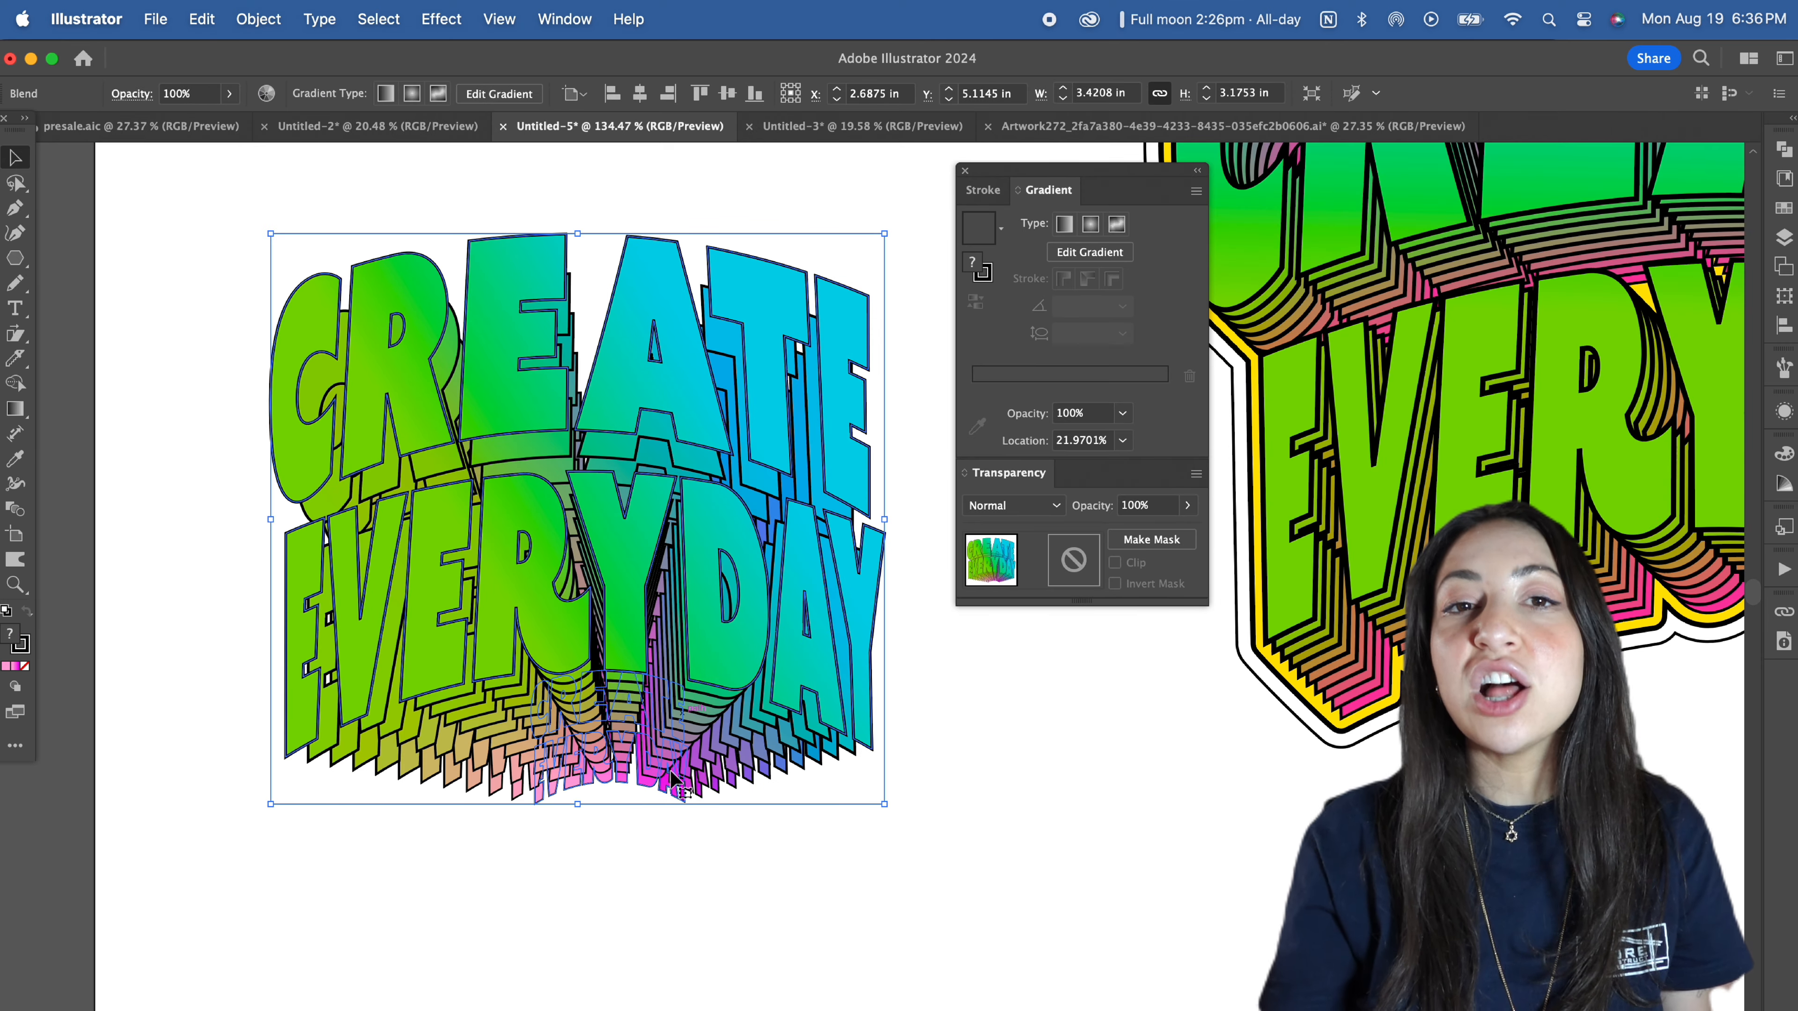
- Isolate the rear pink lettering within the blend and enlarge it outward from its lower-right corner
double_click(676, 787)
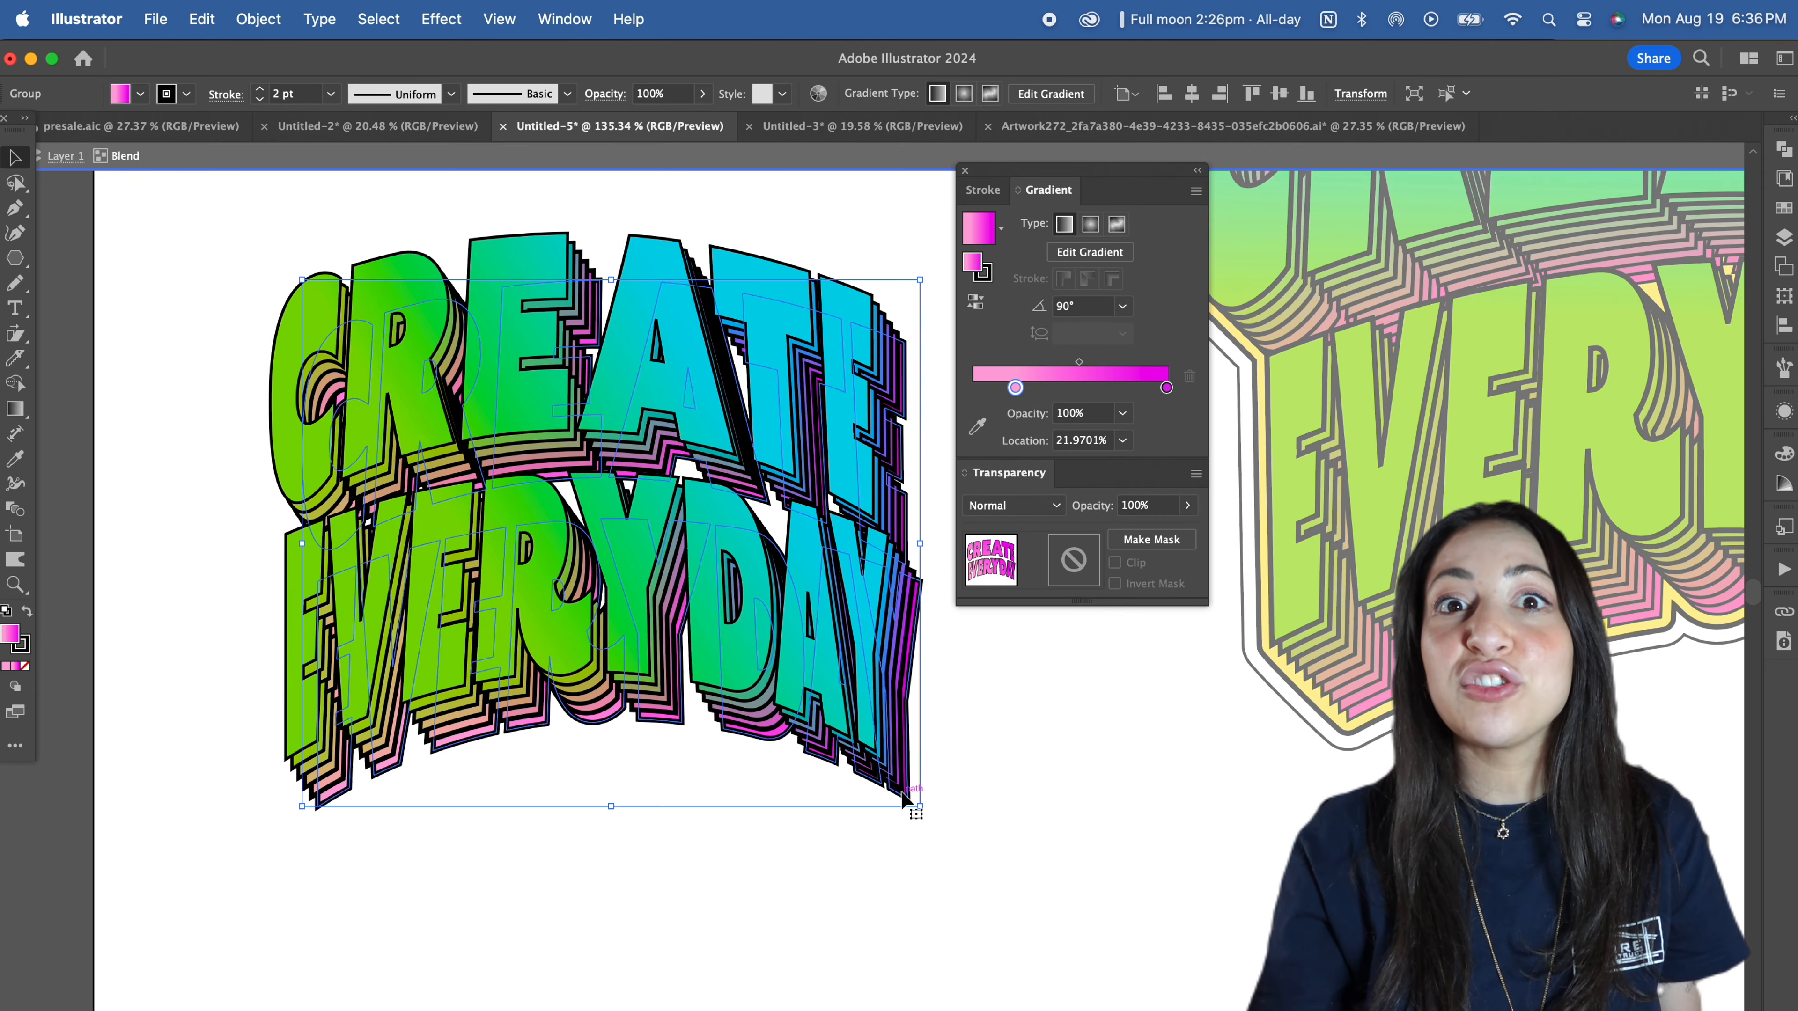
left_click_drag(919, 804, 942, 829)
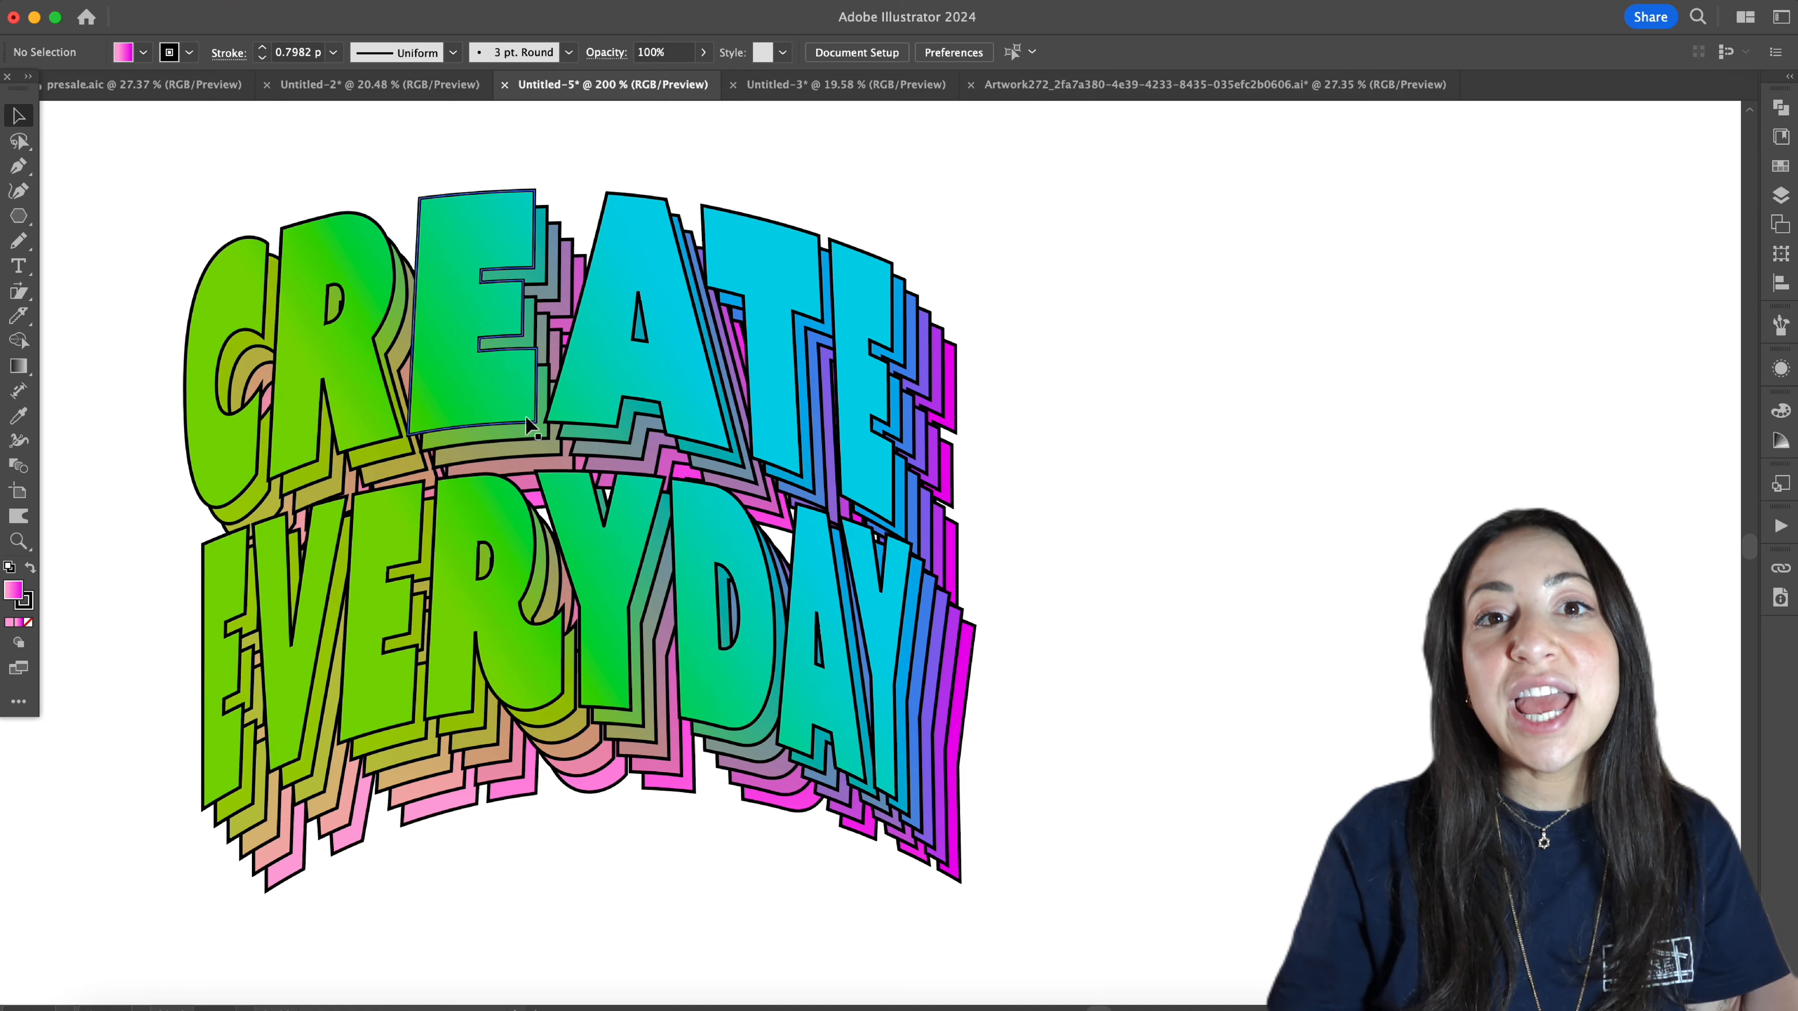
left_click(525, 413)
left_click_drag(526, 413, 1453, 567)
key("Delete")
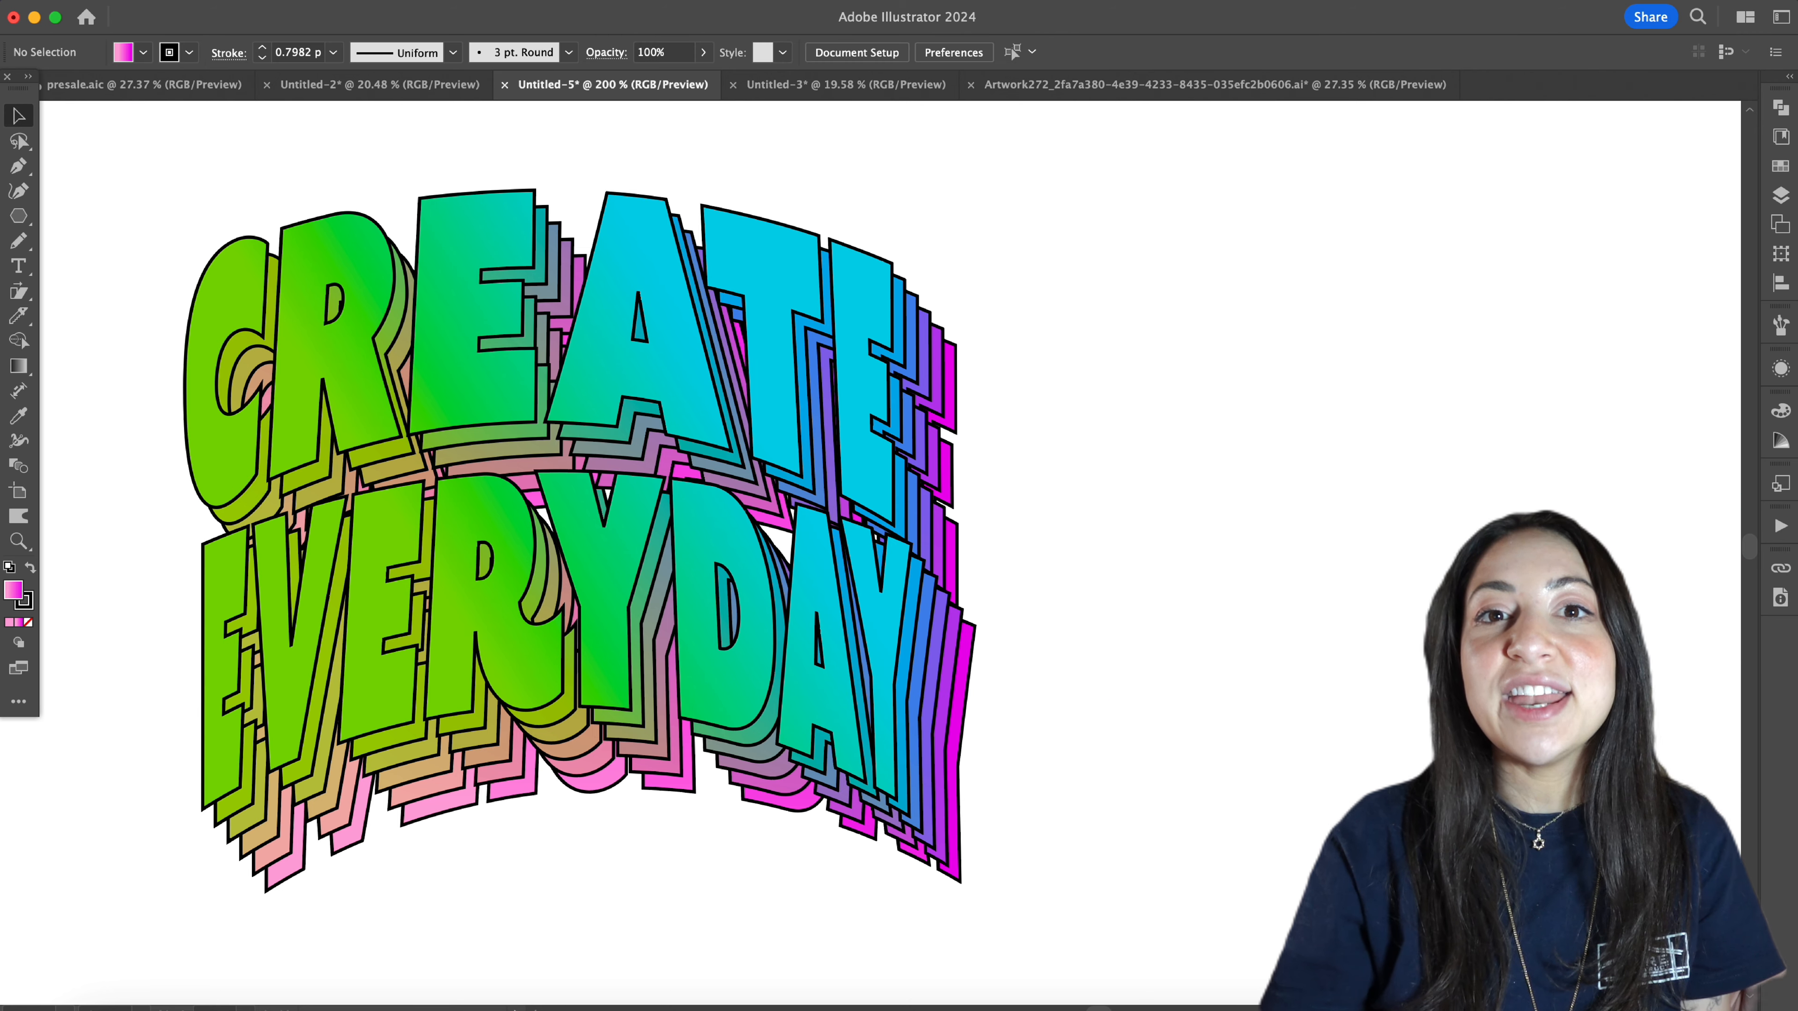
- Expand the lettering blend's object, fill and stroke, with gradients expanded to 255 objects
left_click(240, 1)
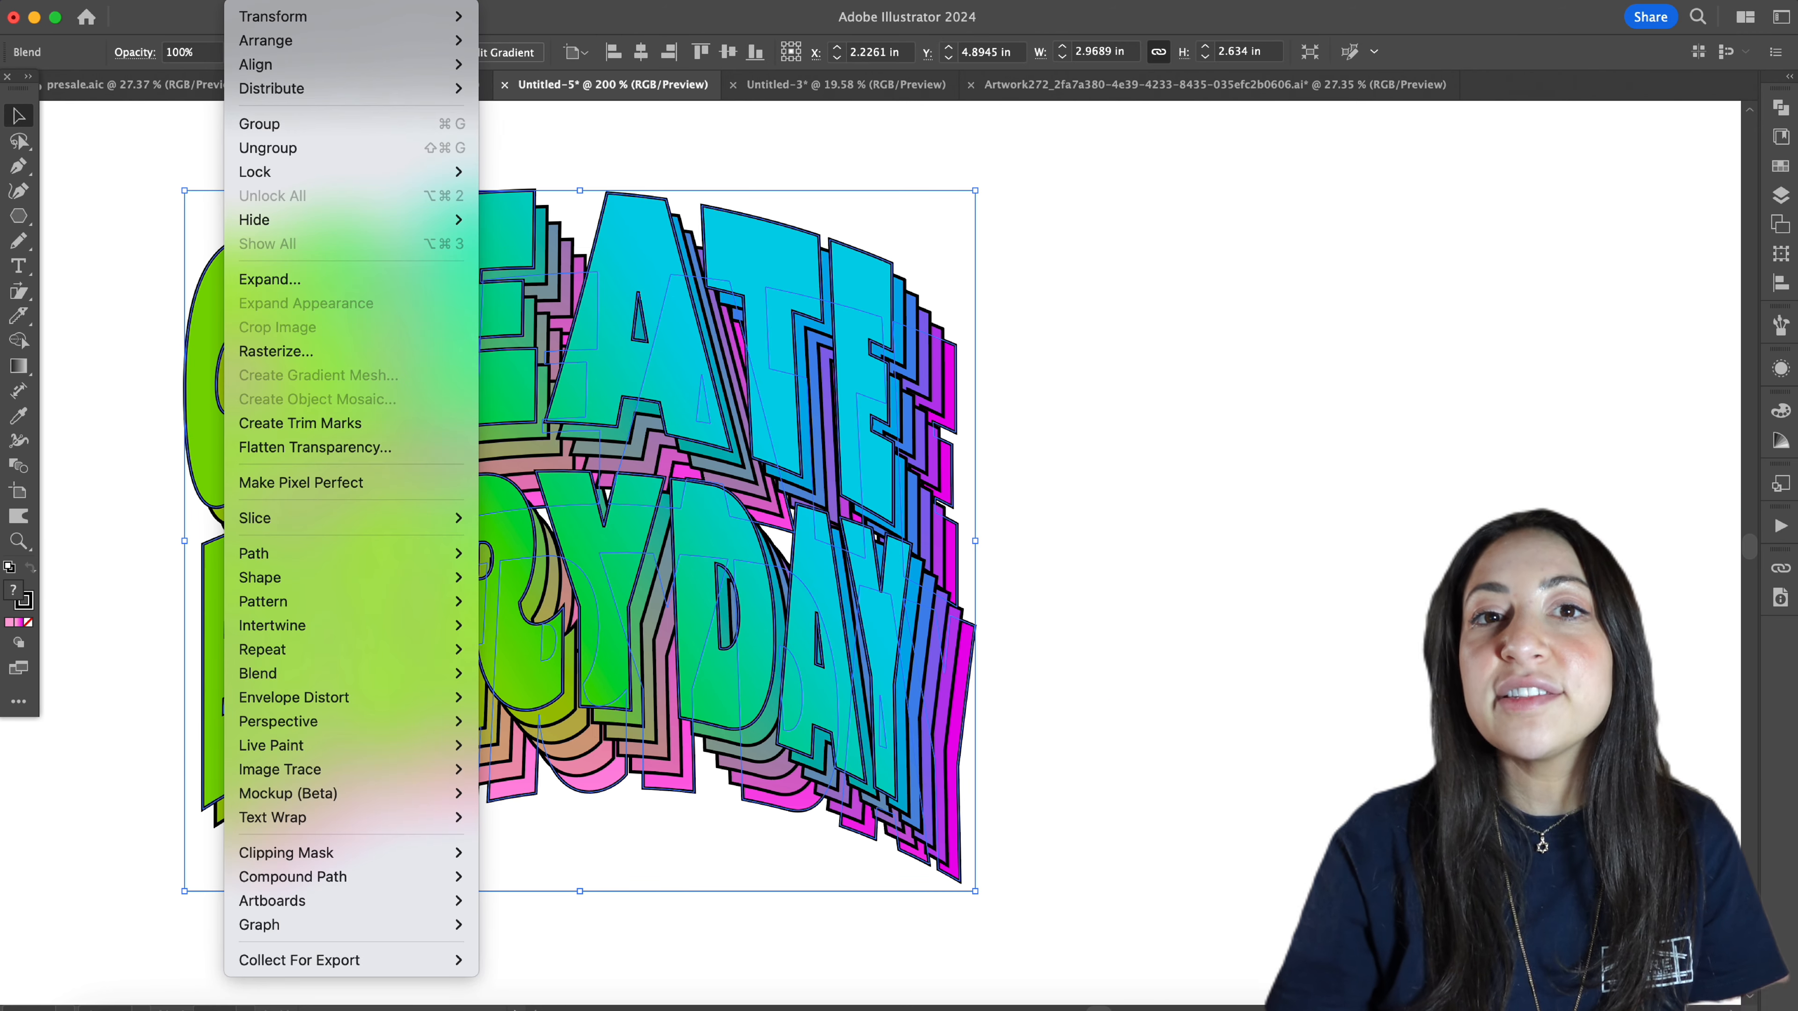
left_click(306, 281)
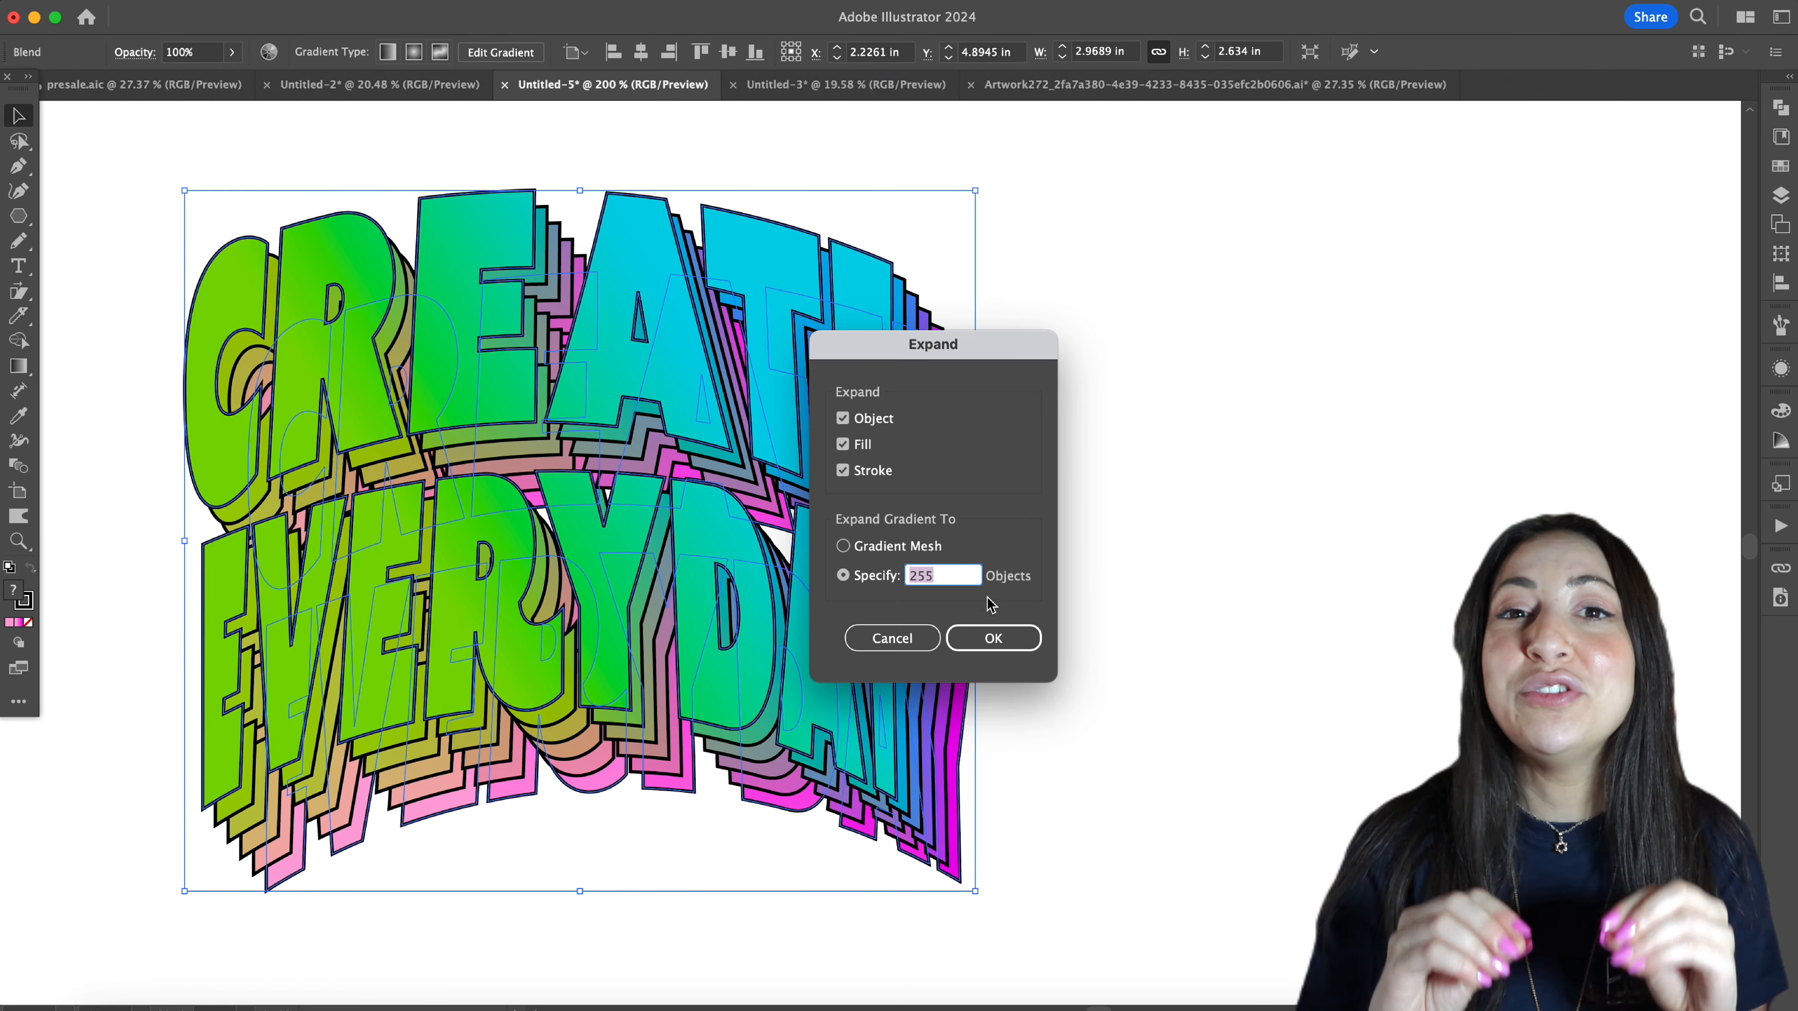
left_click(984, 637)
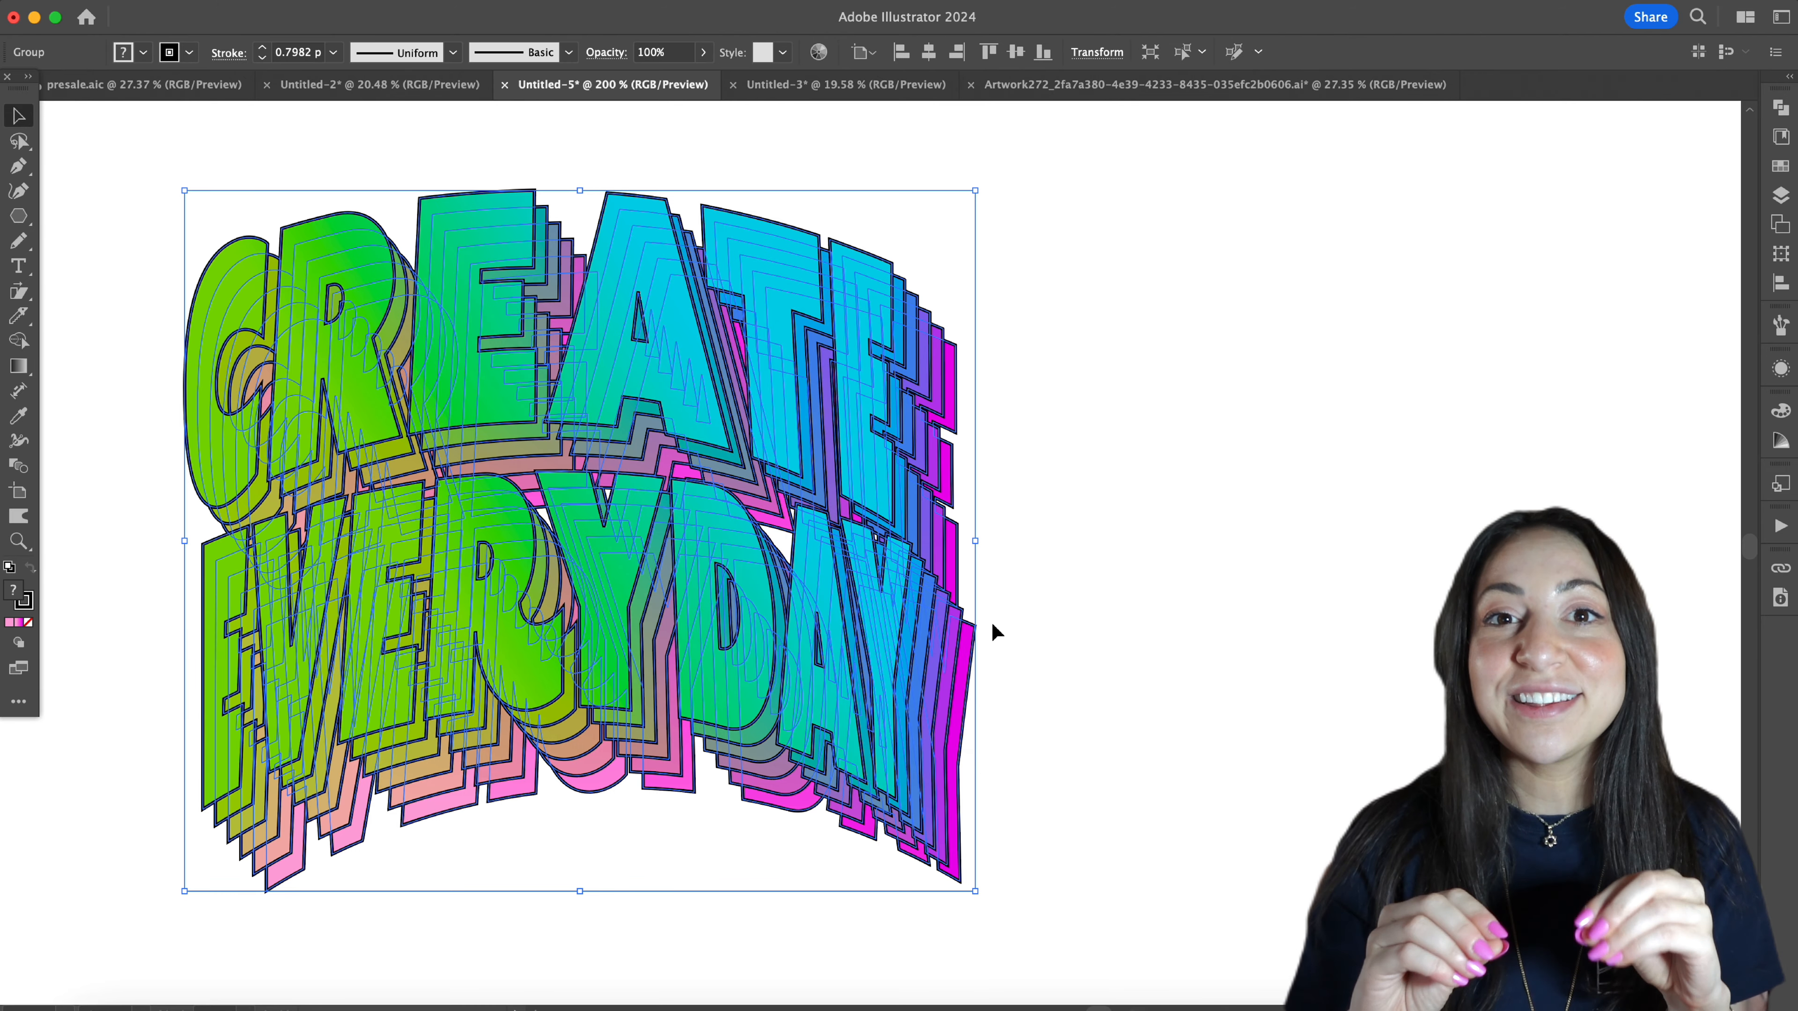
- Place a duplicate of the expanded lettering diagonally below and to the right of the original
left_click(992, 622)
left_click_drag(870, 624, 1685, 916)
left_click_drag(1266, 535, 1329, 824)
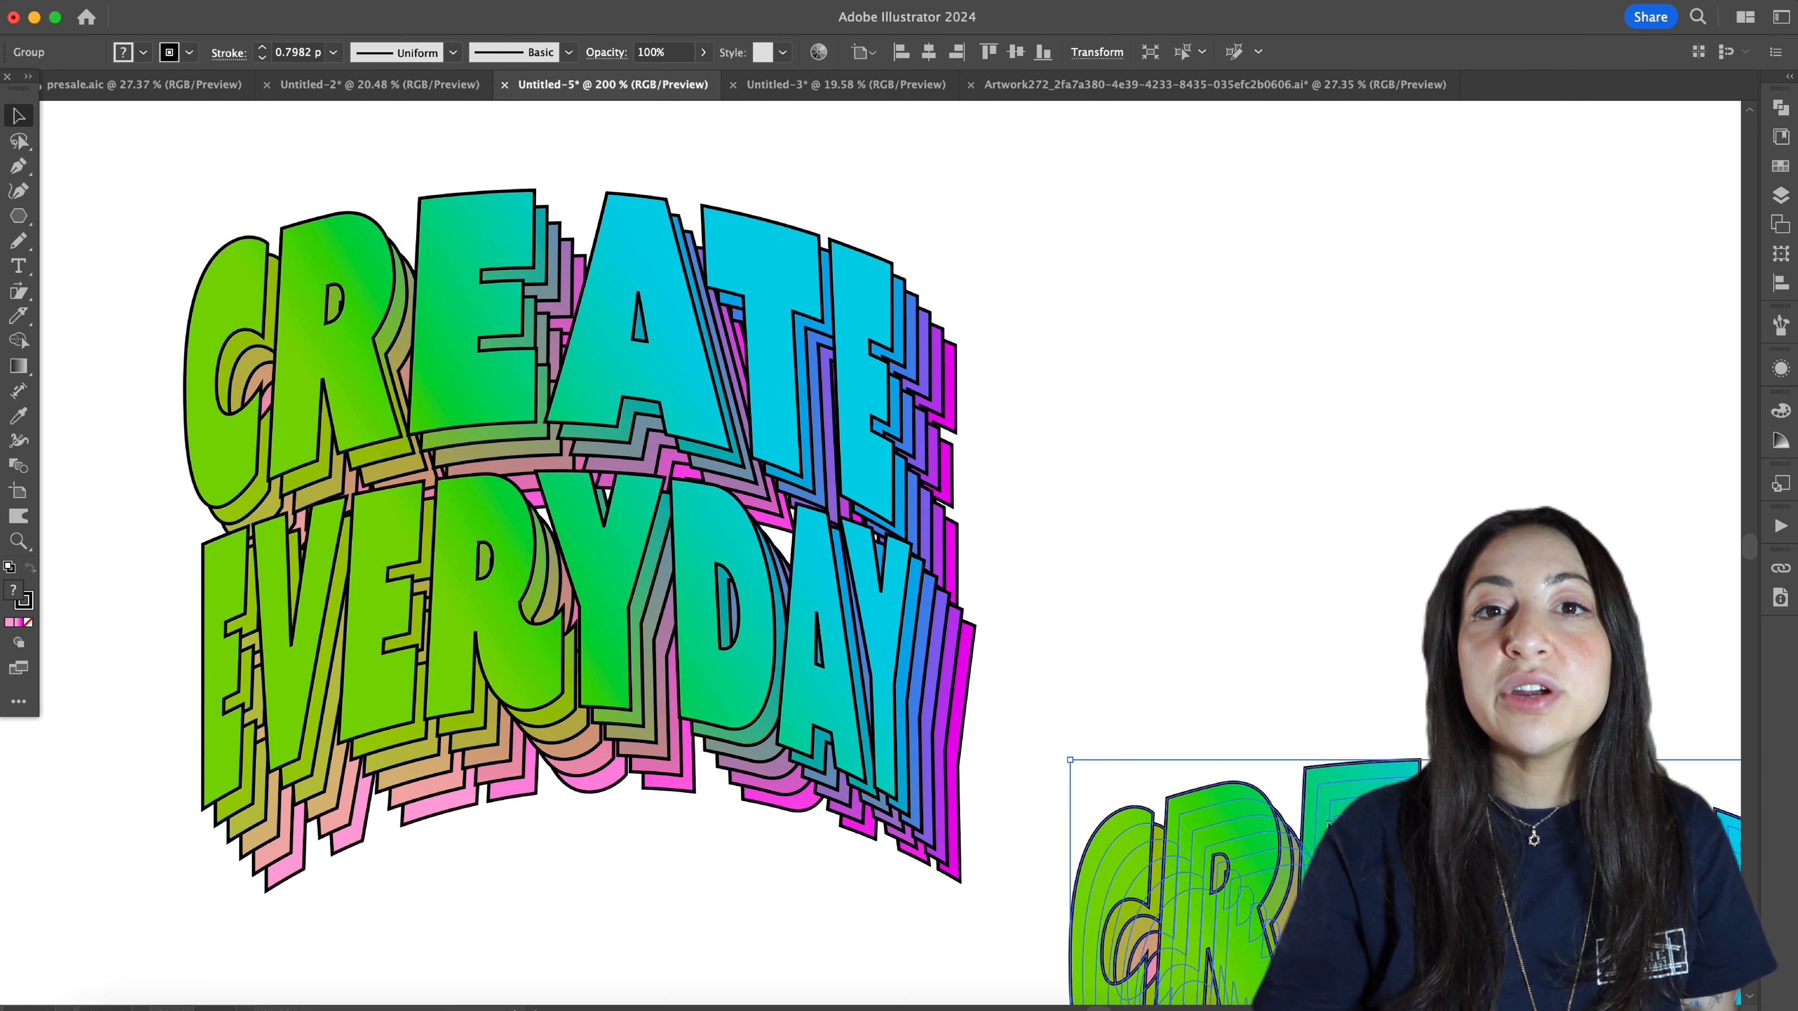
- Select the expanded lettering and unite all its layers into a single silhouette shape
left_click(1191, 451)
left_click(749, 364)
scroll(749, 364, "left", 1)
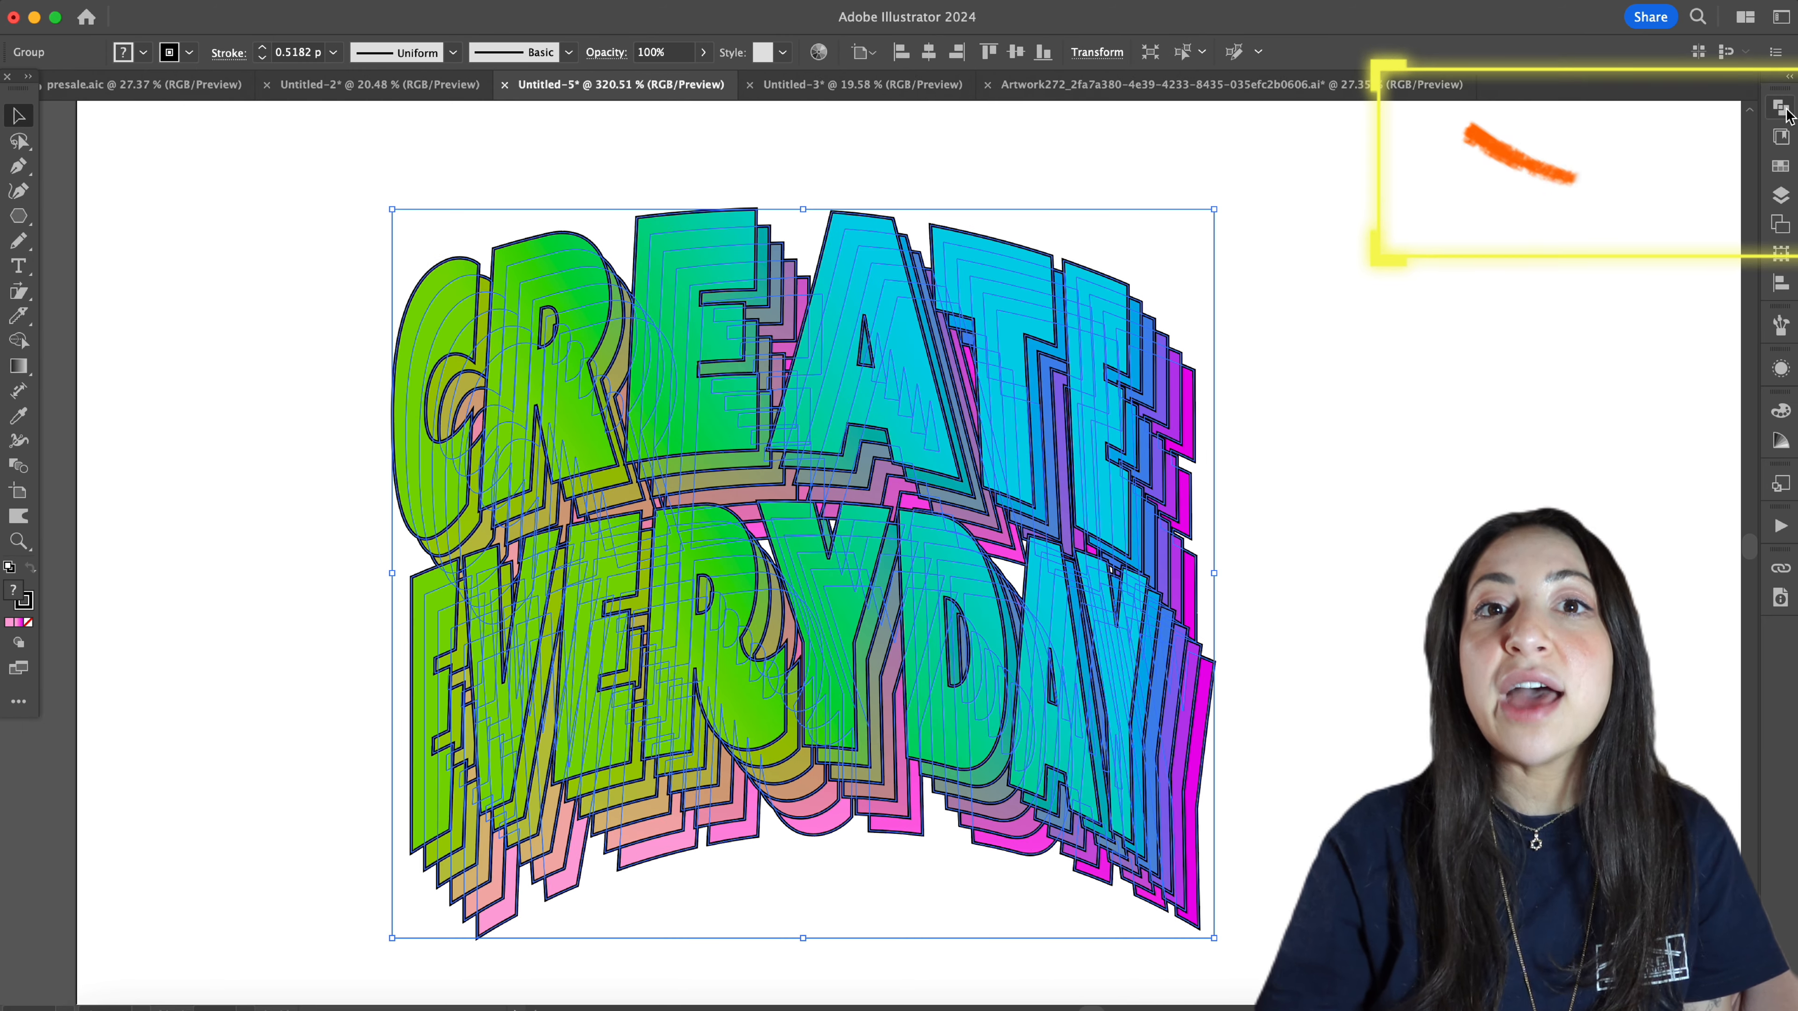
left_click(1784, 111)
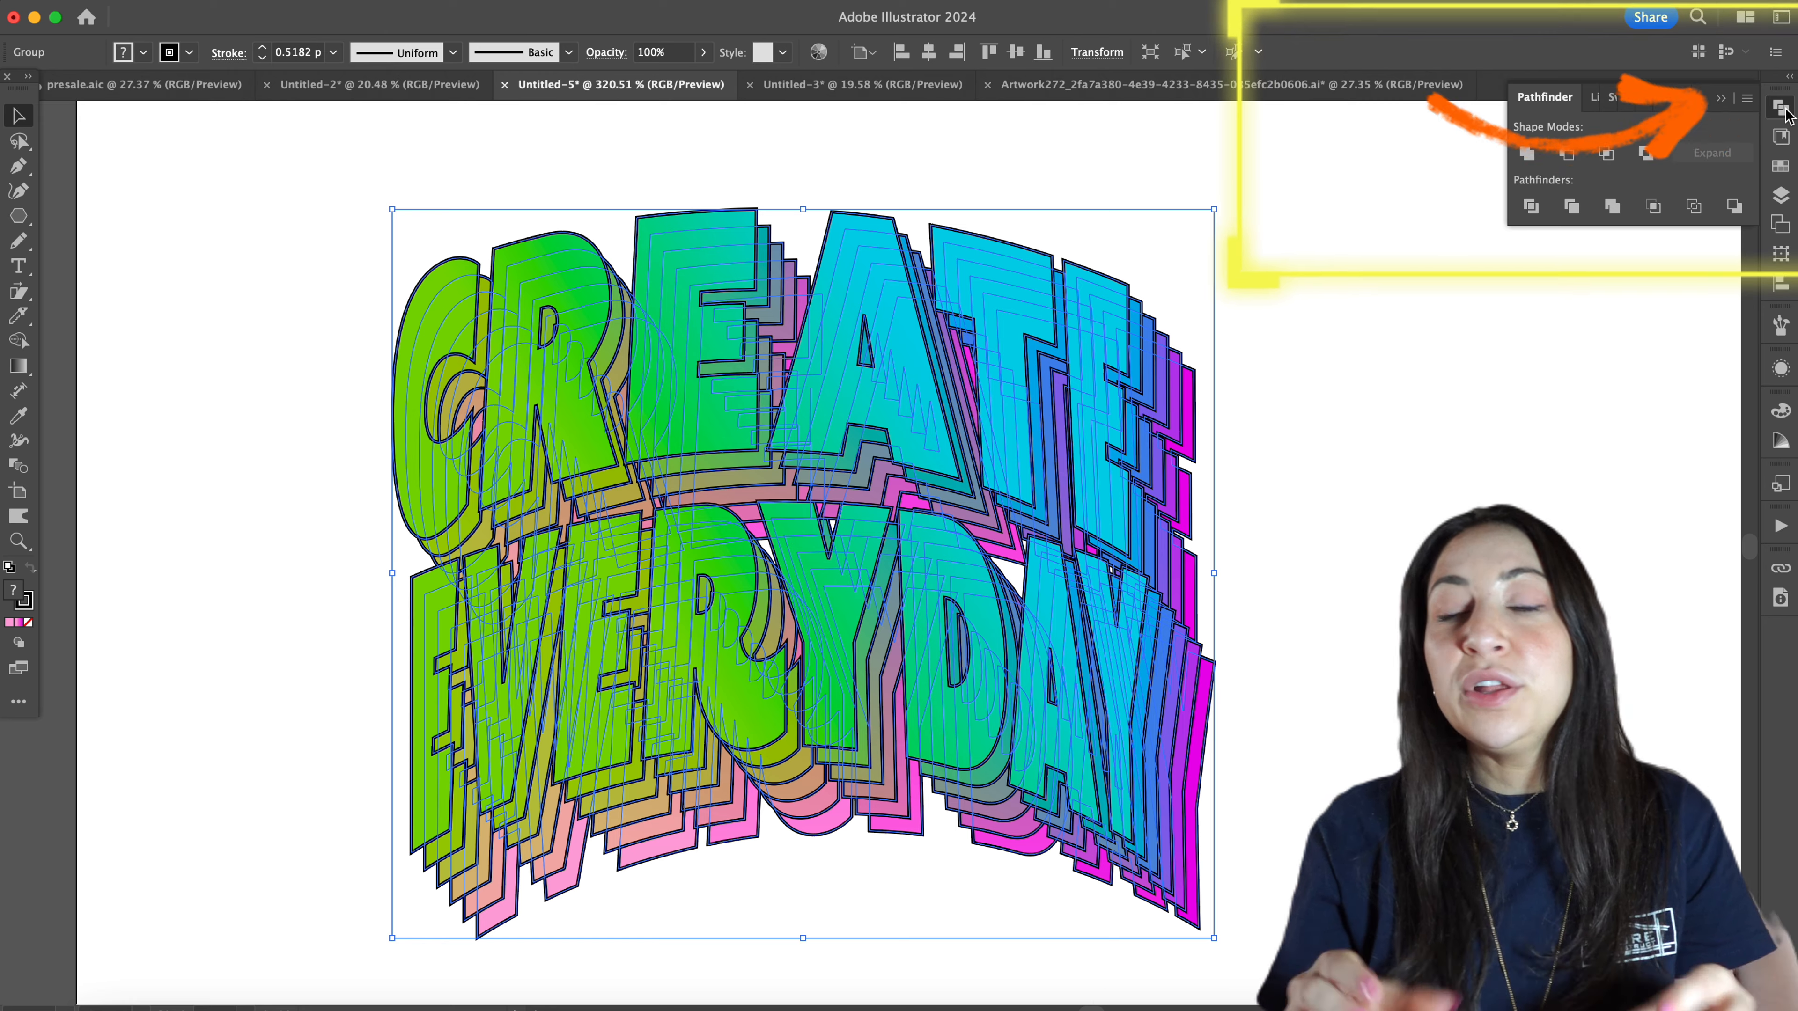
left_click(1527, 154)
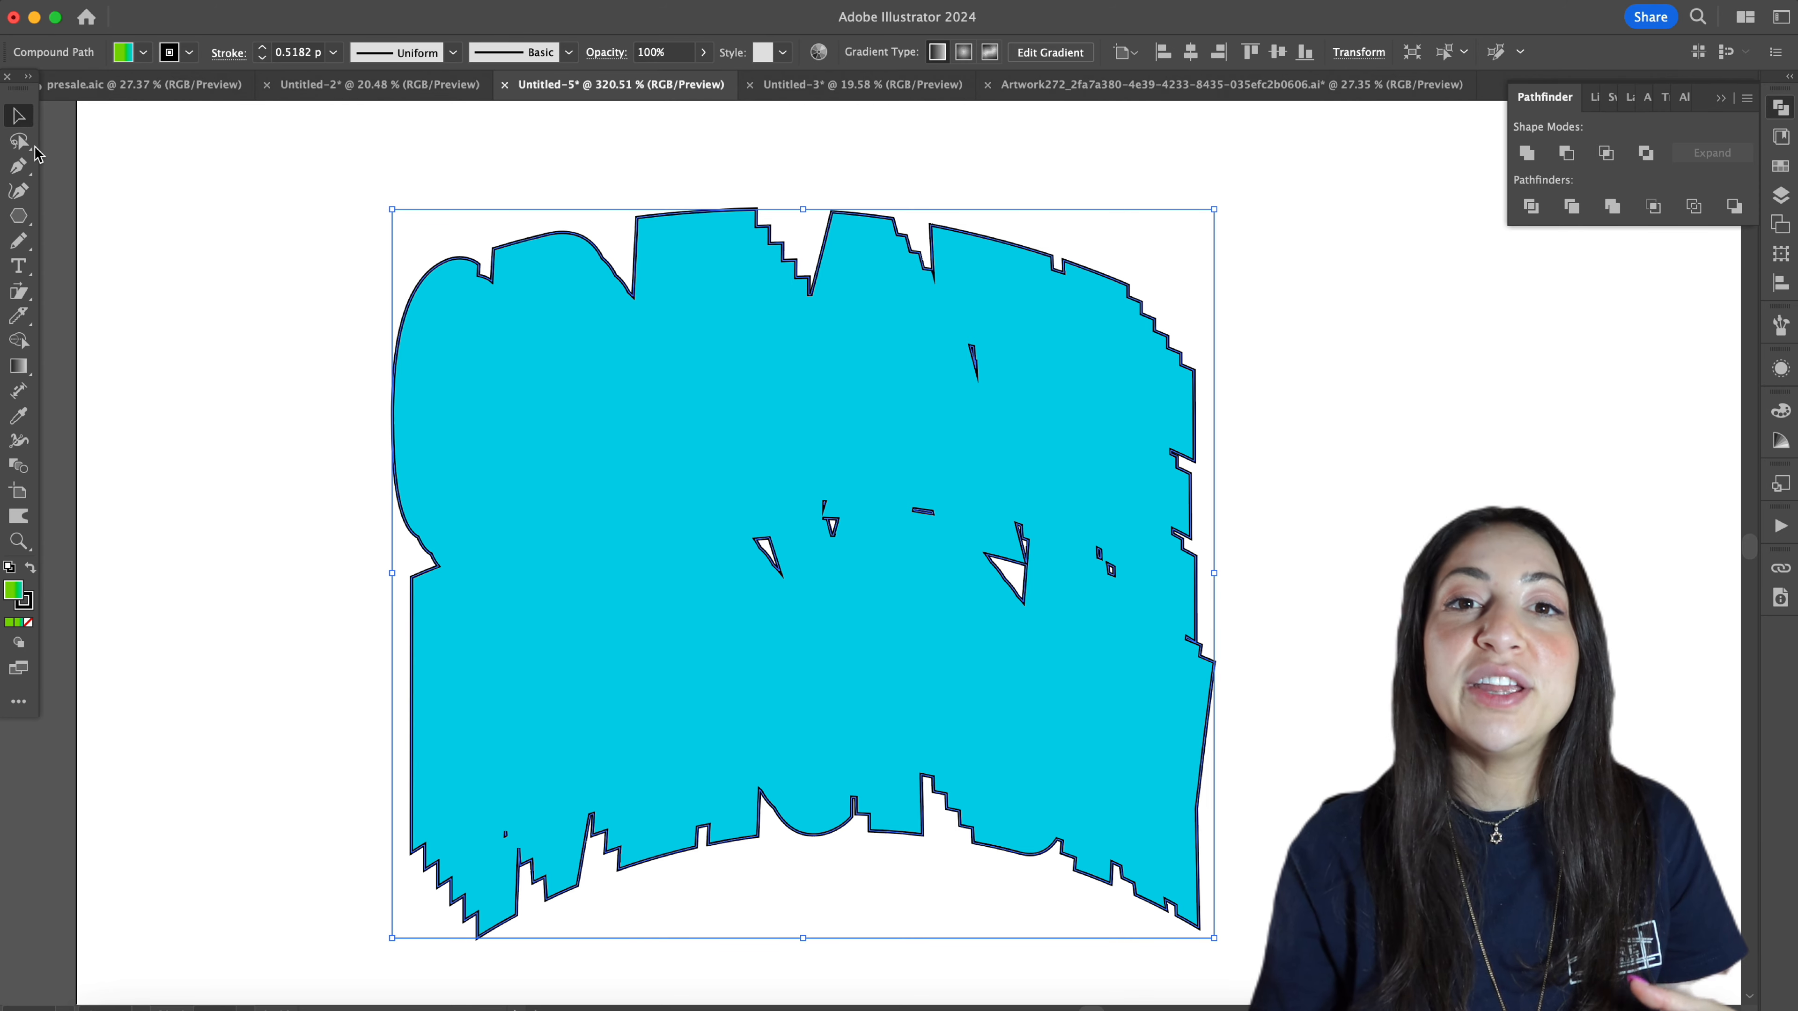
- Delete the stair-stepped anchor points on the silhouette's lower-left corner and the adjacent notch, and rejoin both gaps with straight edges
scroll(498, 858, "up", 5)
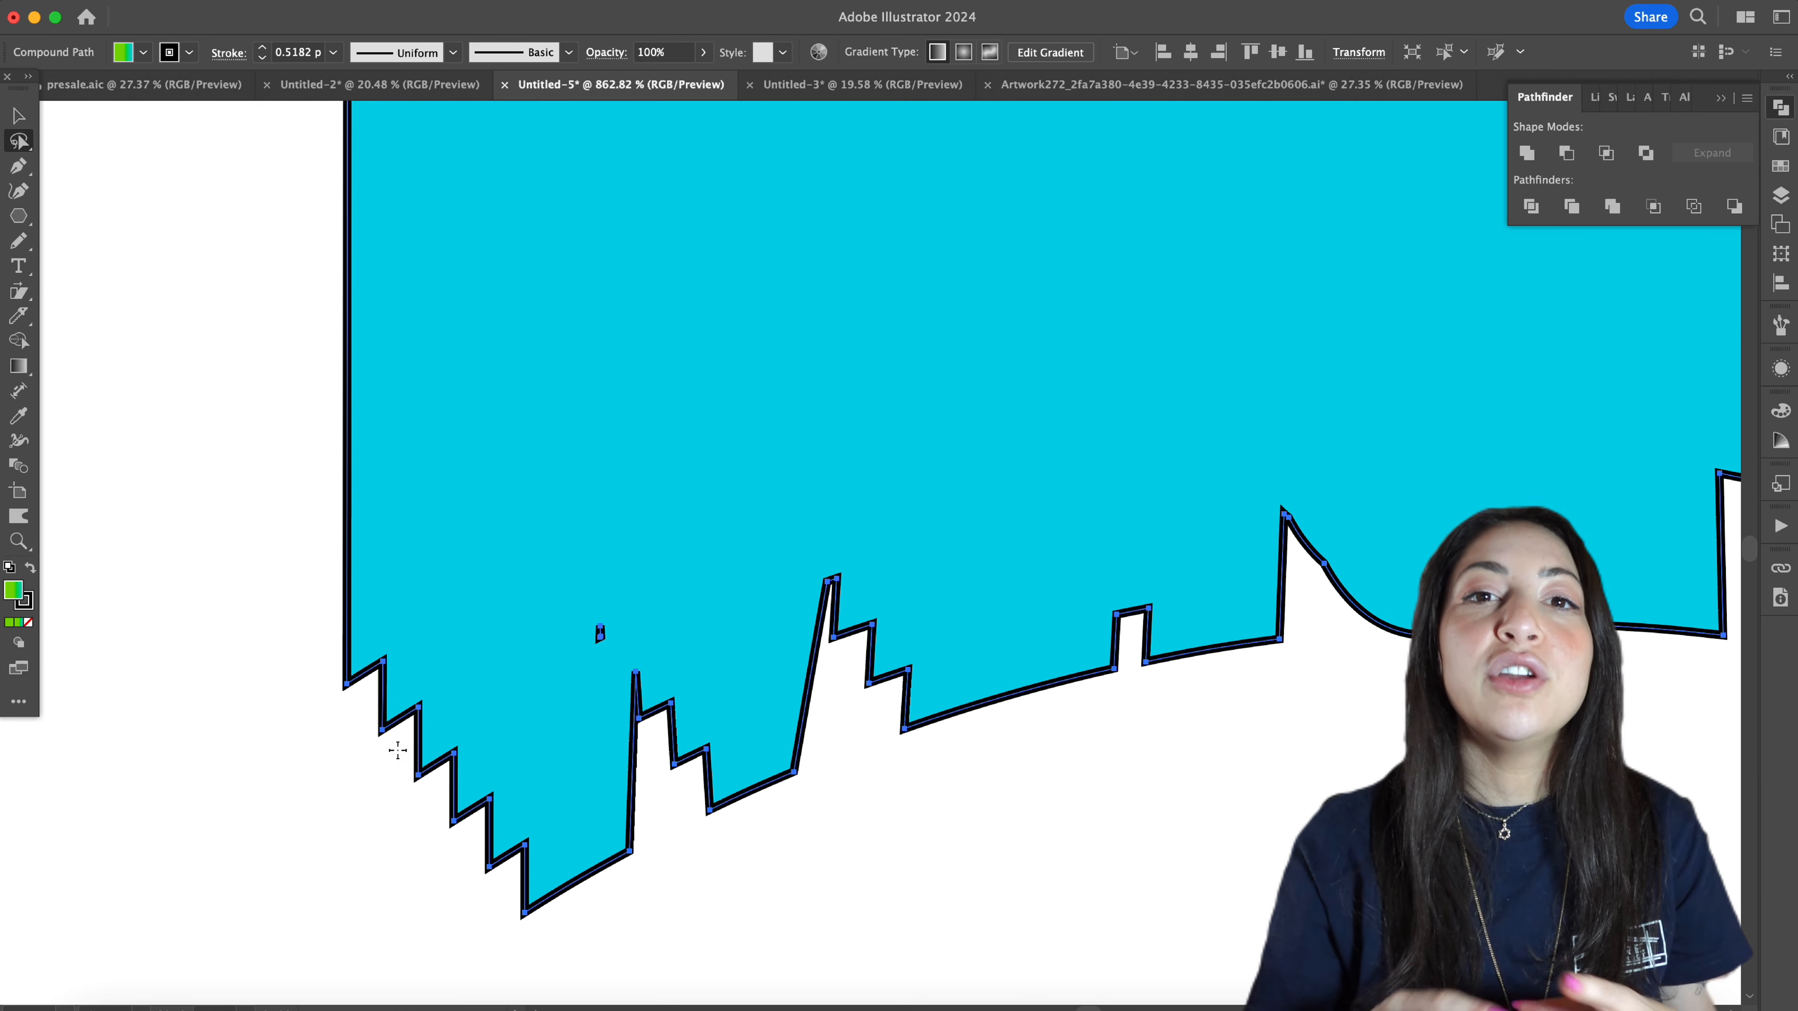
left_click_drag(467, 718, 450, 880)
key("Delete")
key("super+z")
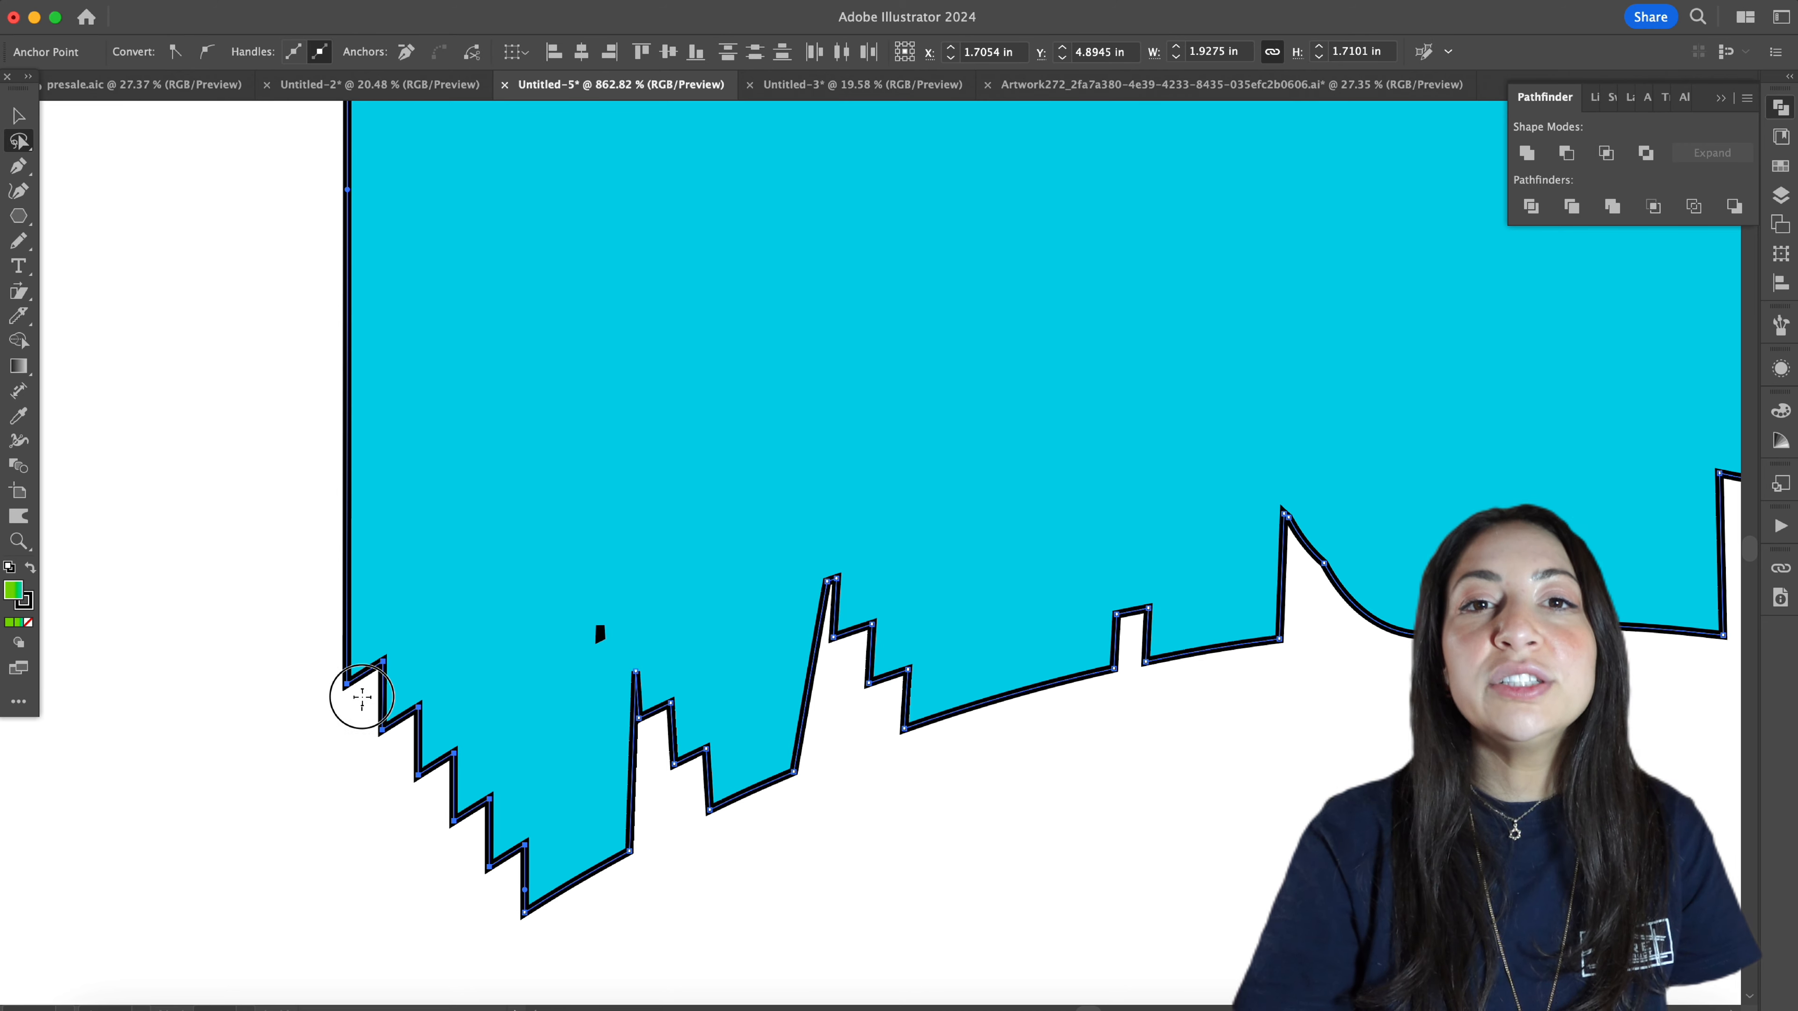
key("Delete")
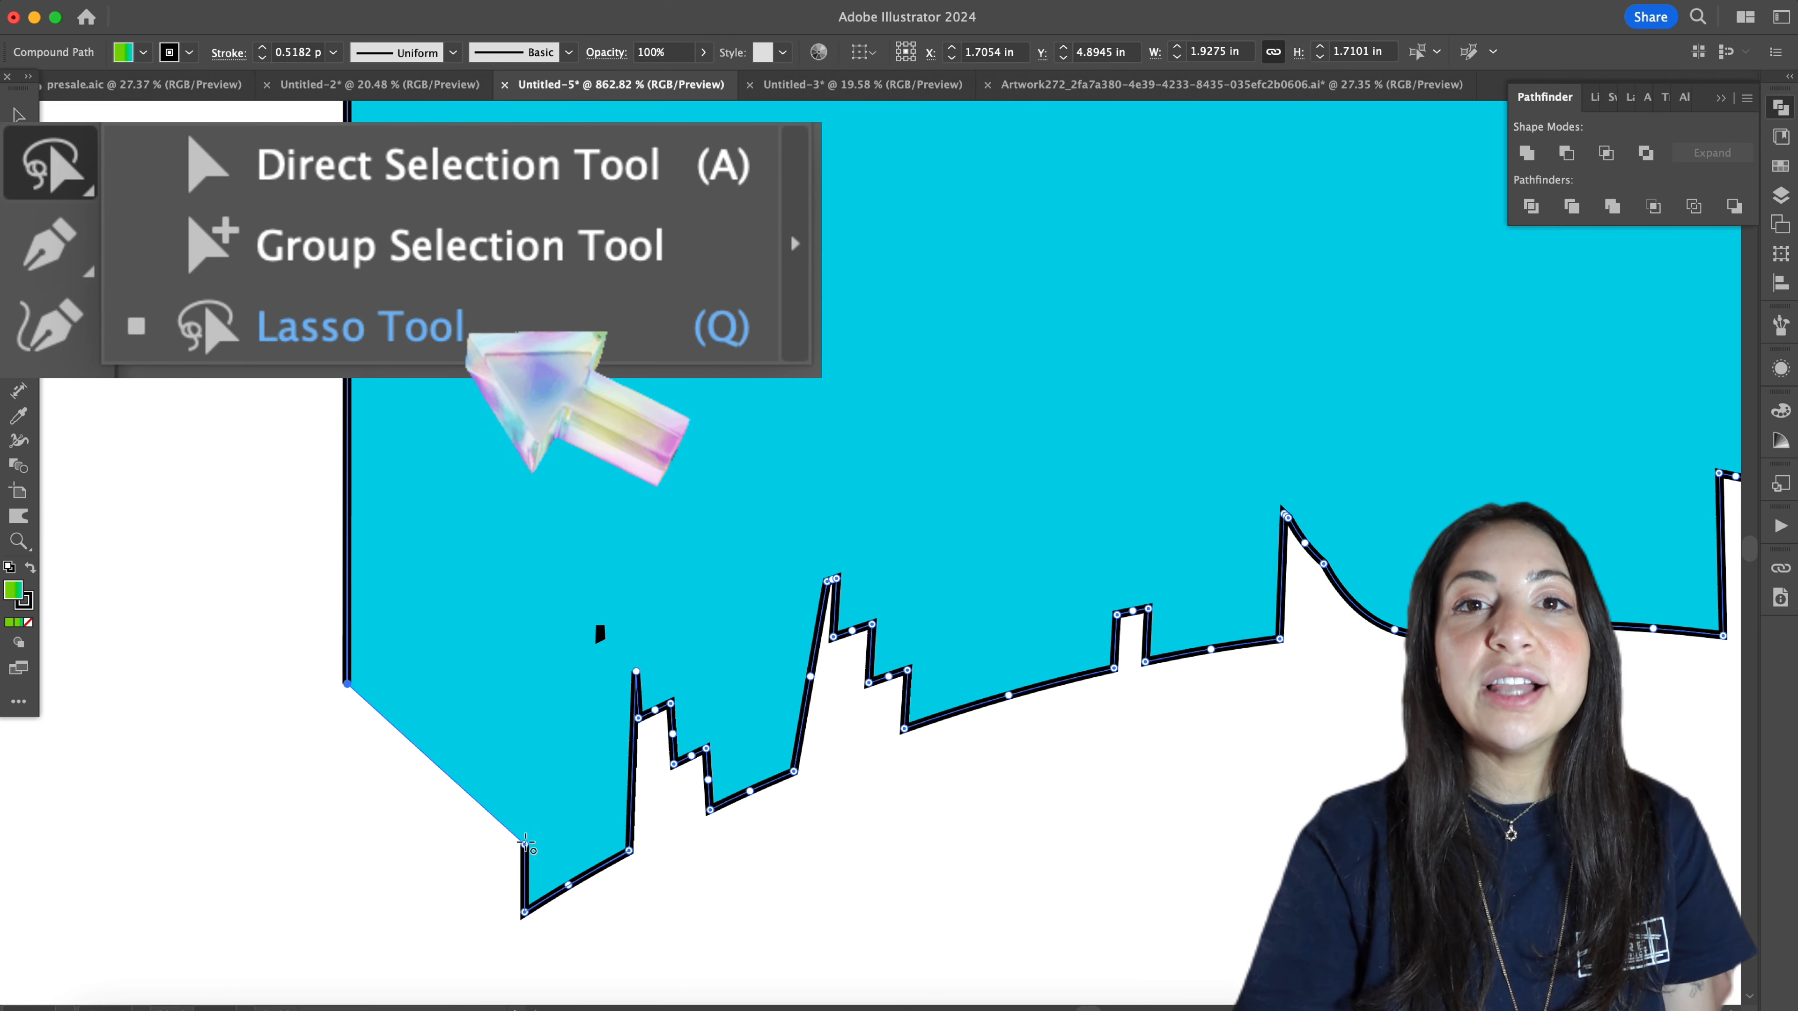
key("v")
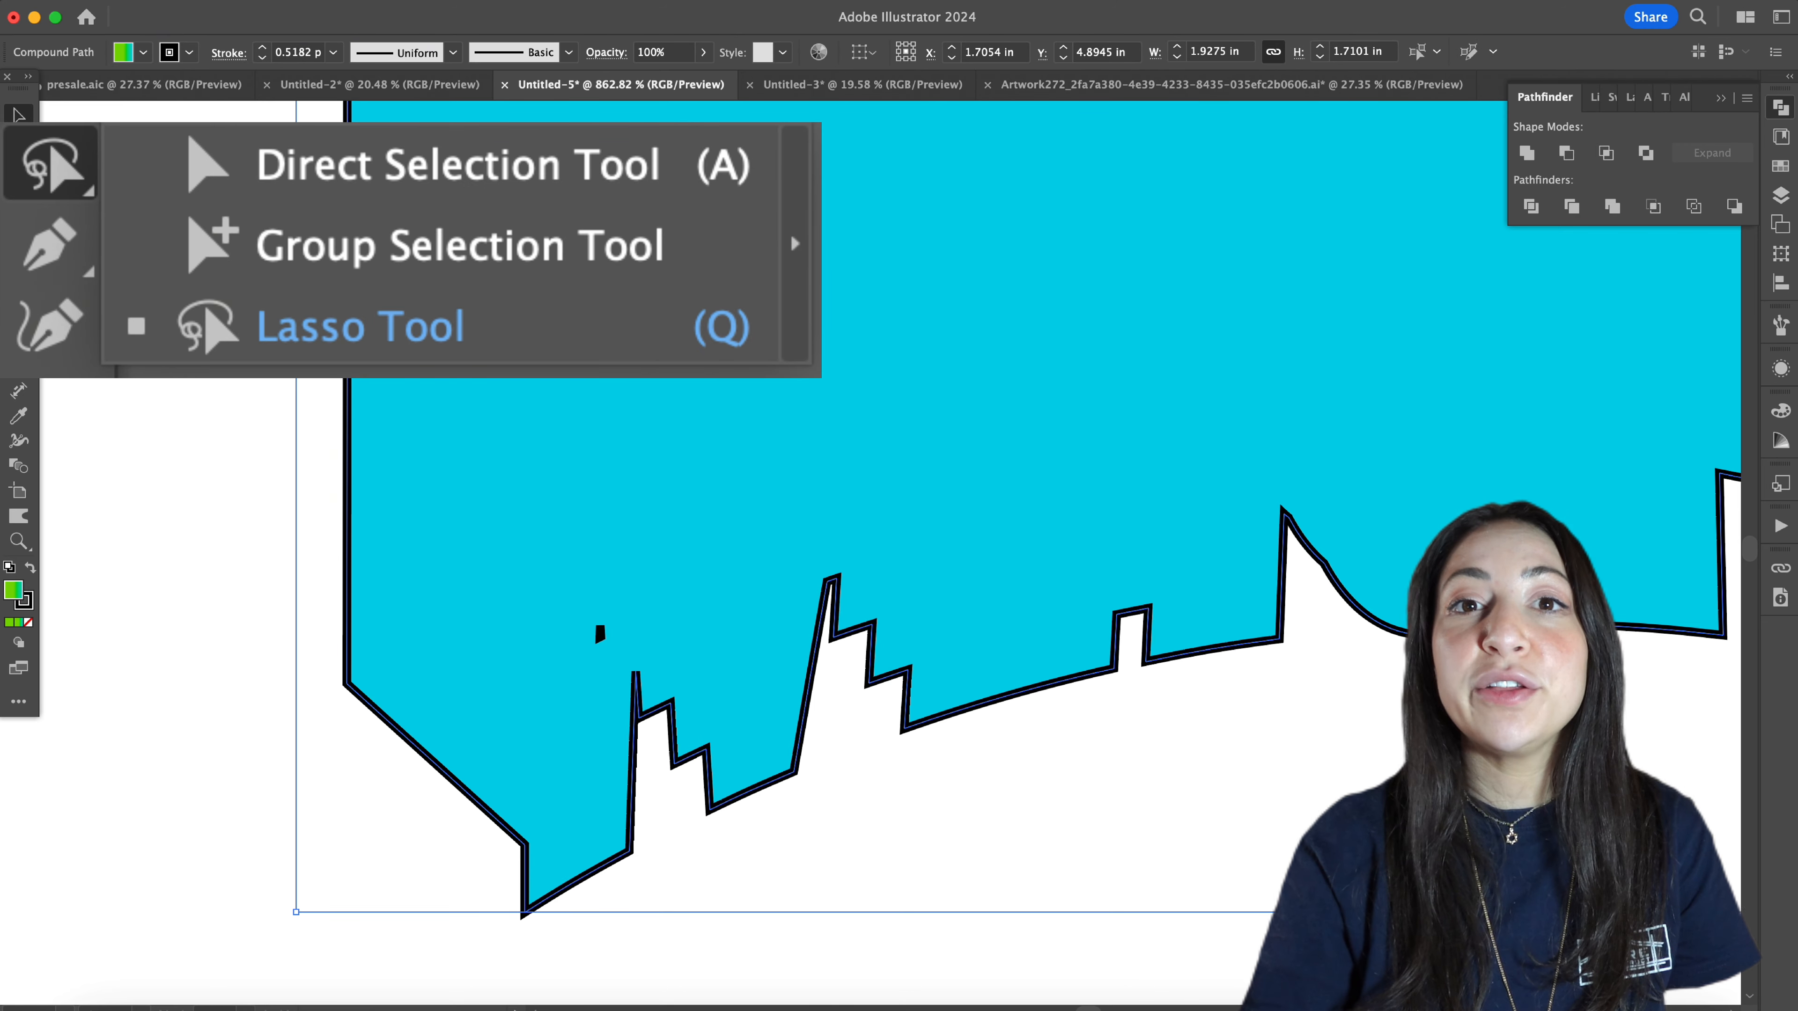
mouse_move(692, 797)
left_mouse_down()
mouse_move(685, 687)
mouse_move(627, 719)
left_mouse_up()
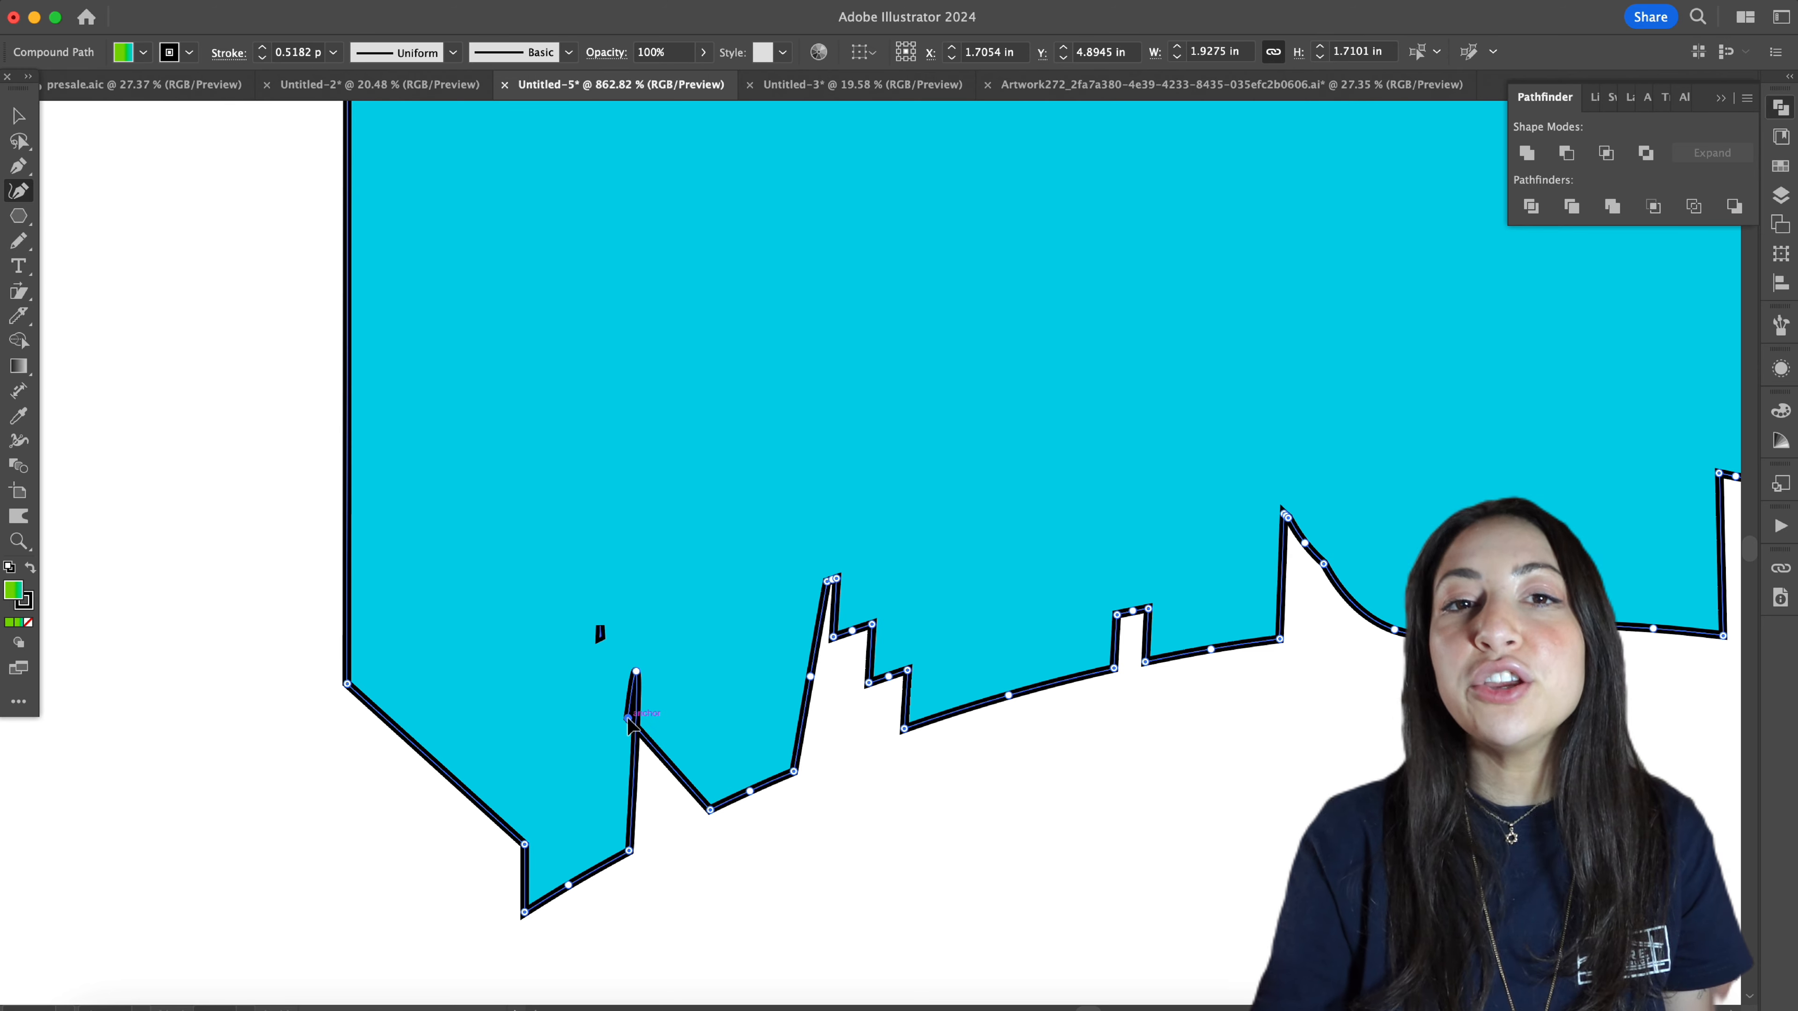
scroll(1257, 557, "down", 10)
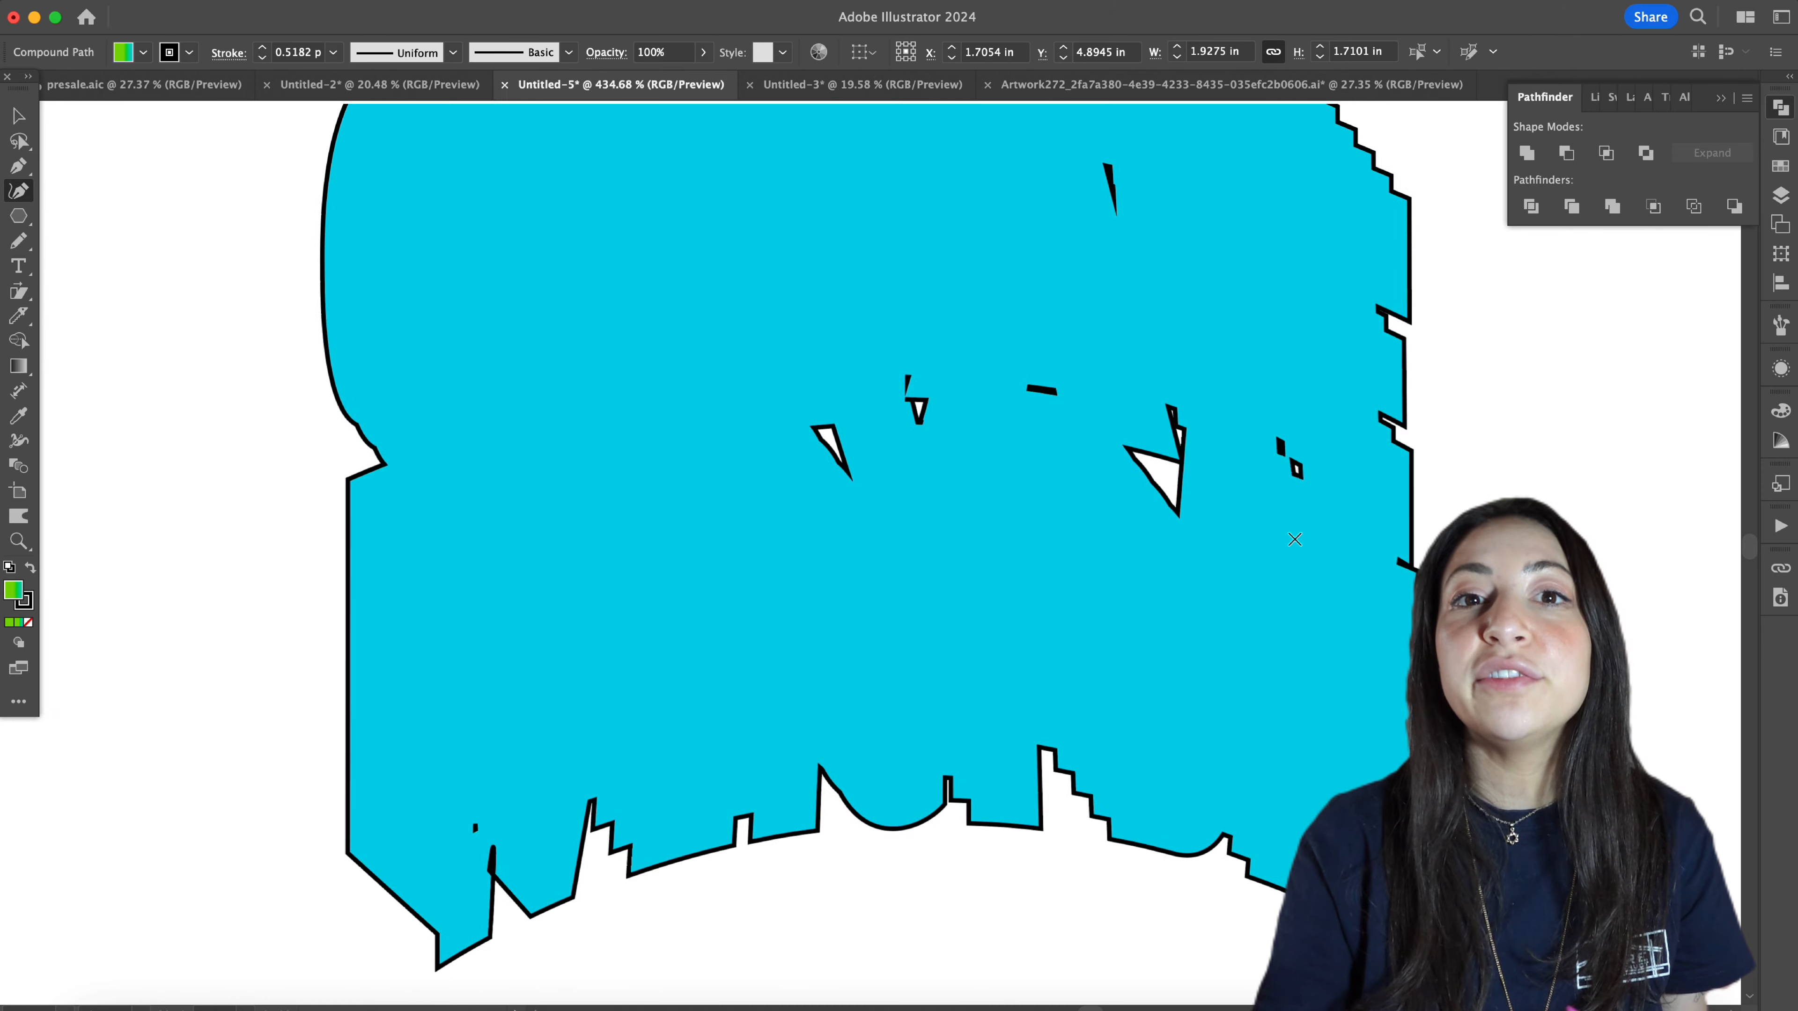
- Delete the stair-stepped anchor points on the silhouette's upper-right corner and the notch along its top edge, leaving straight edges
scroll(1268, 572, "up", 4)
scroll(1268, 571, "up", 4)
scroll(1268, 572, "right", 2)
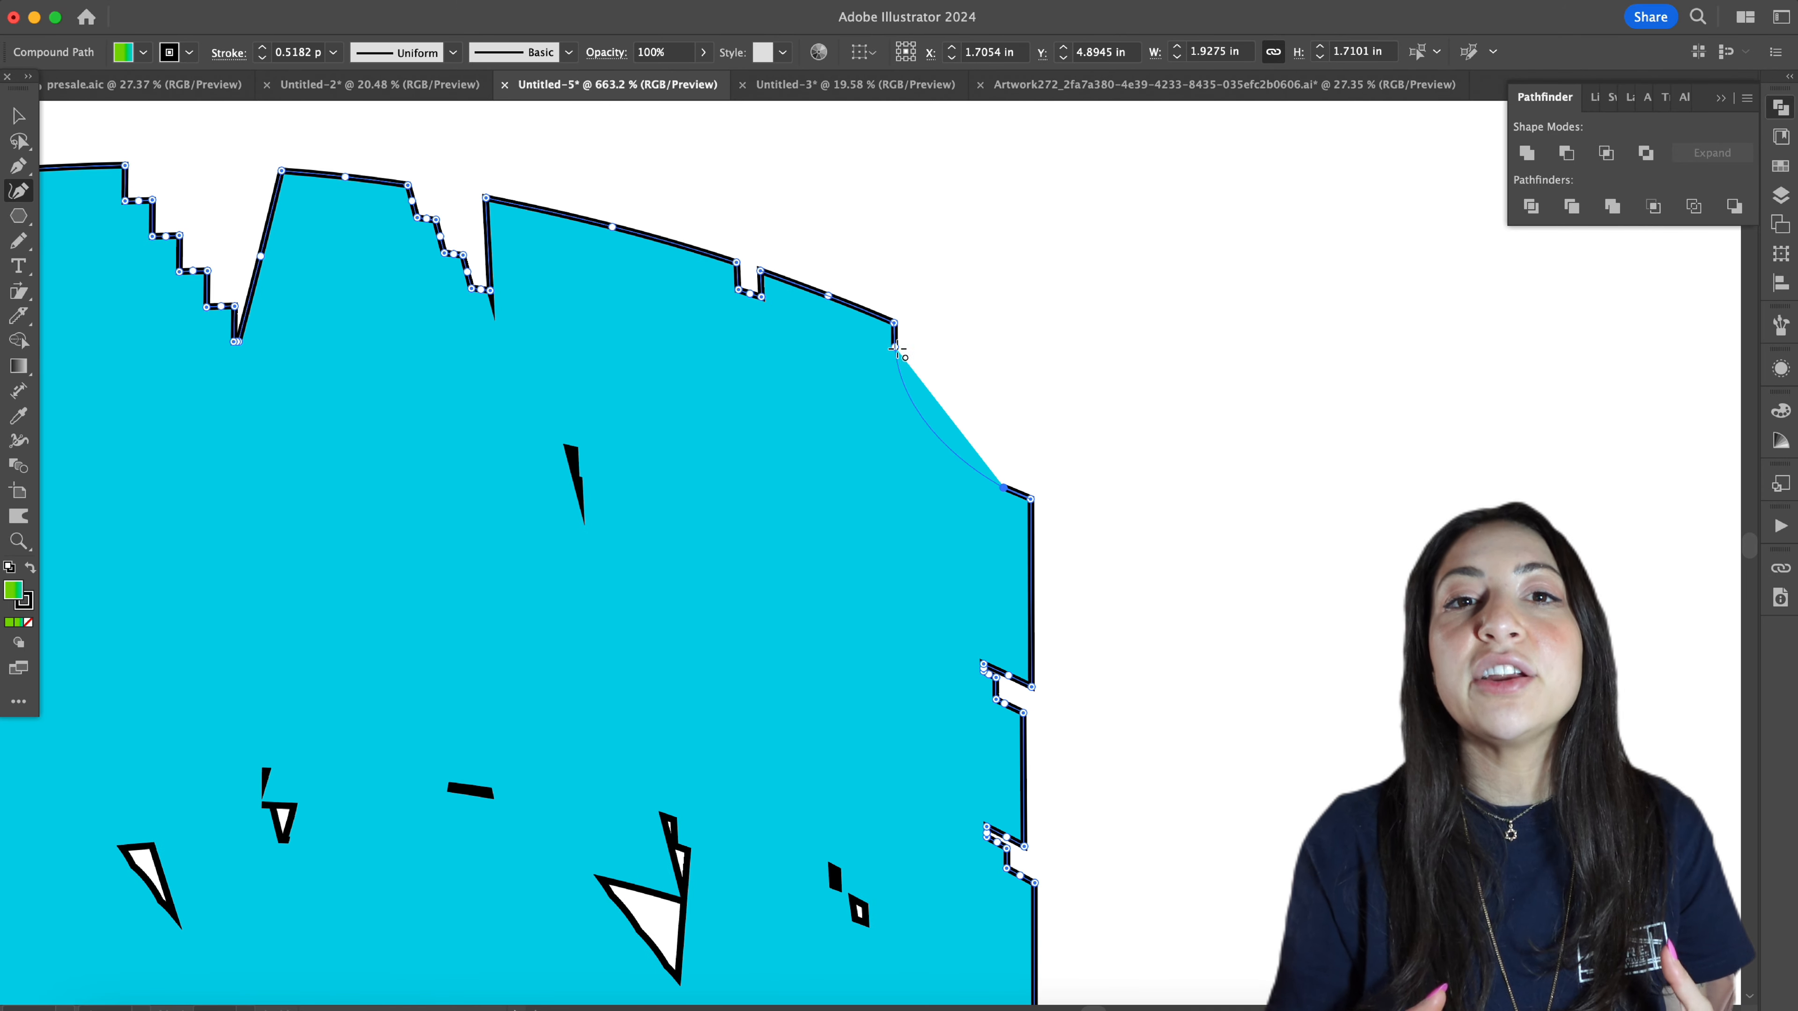
scroll(466, 457, "up", 4)
scroll(466, 457, "up", 4)
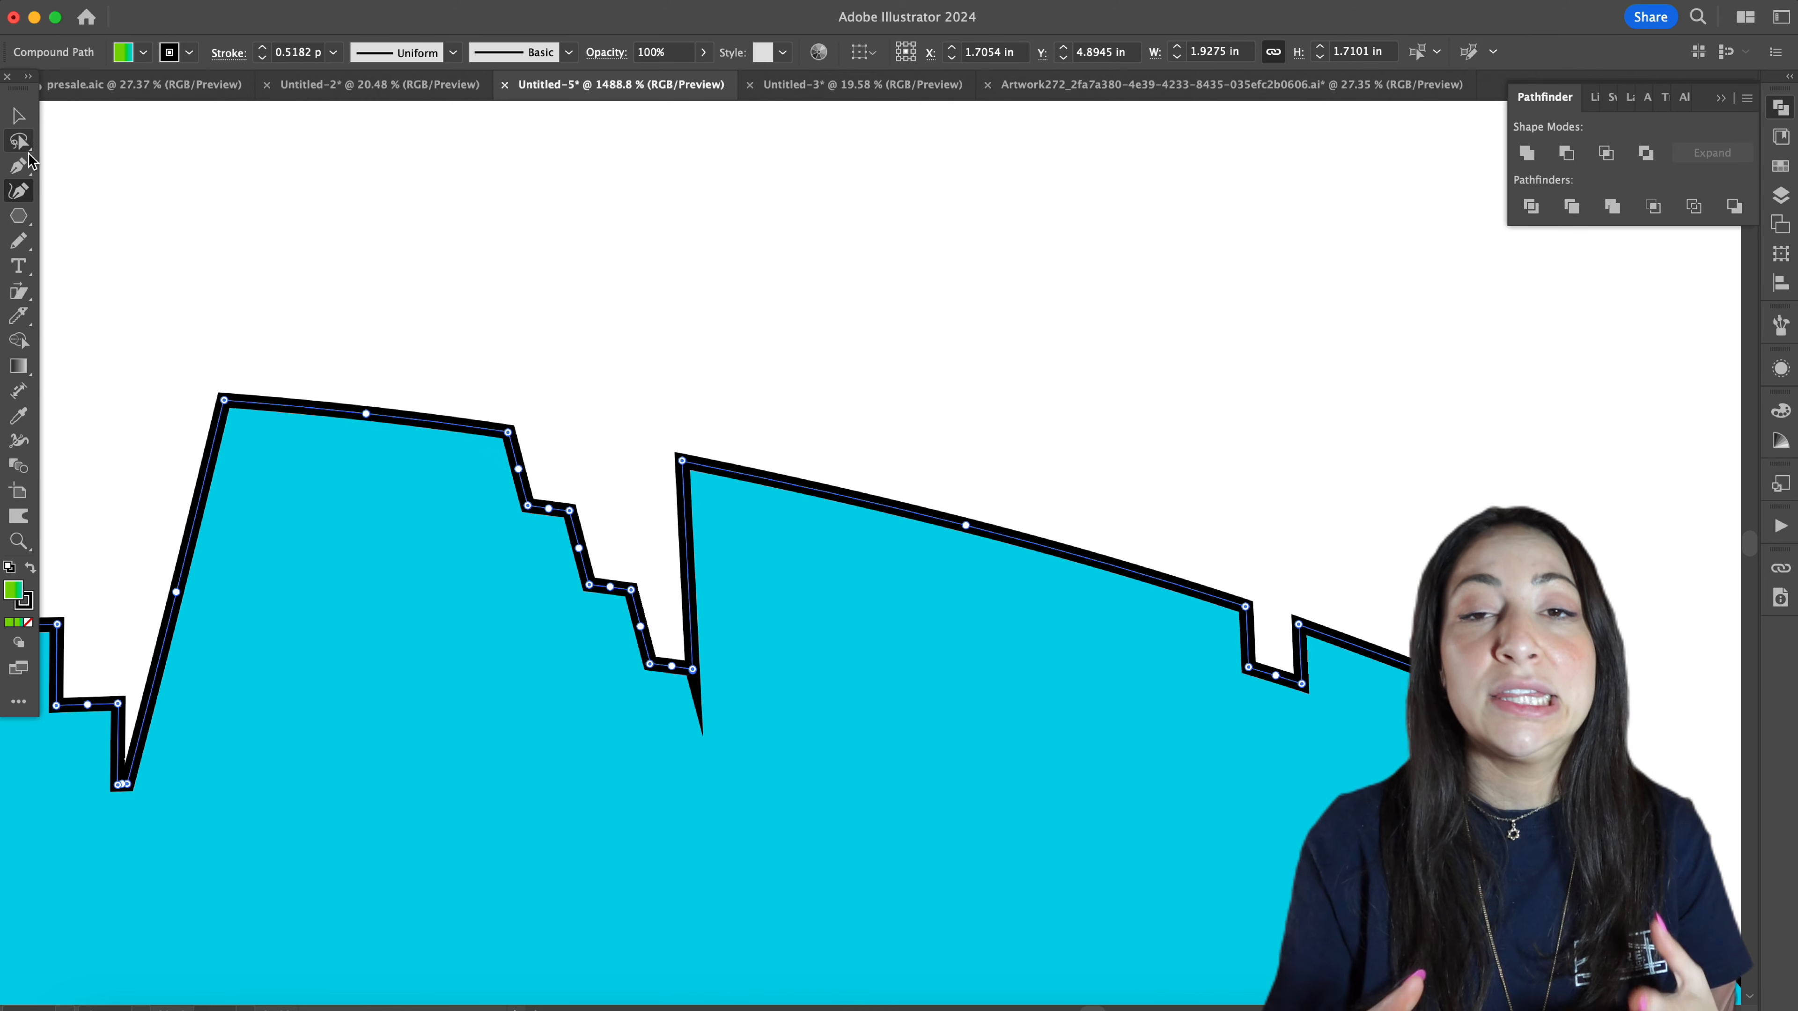
left_click_drag(671, 636, 674, 640)
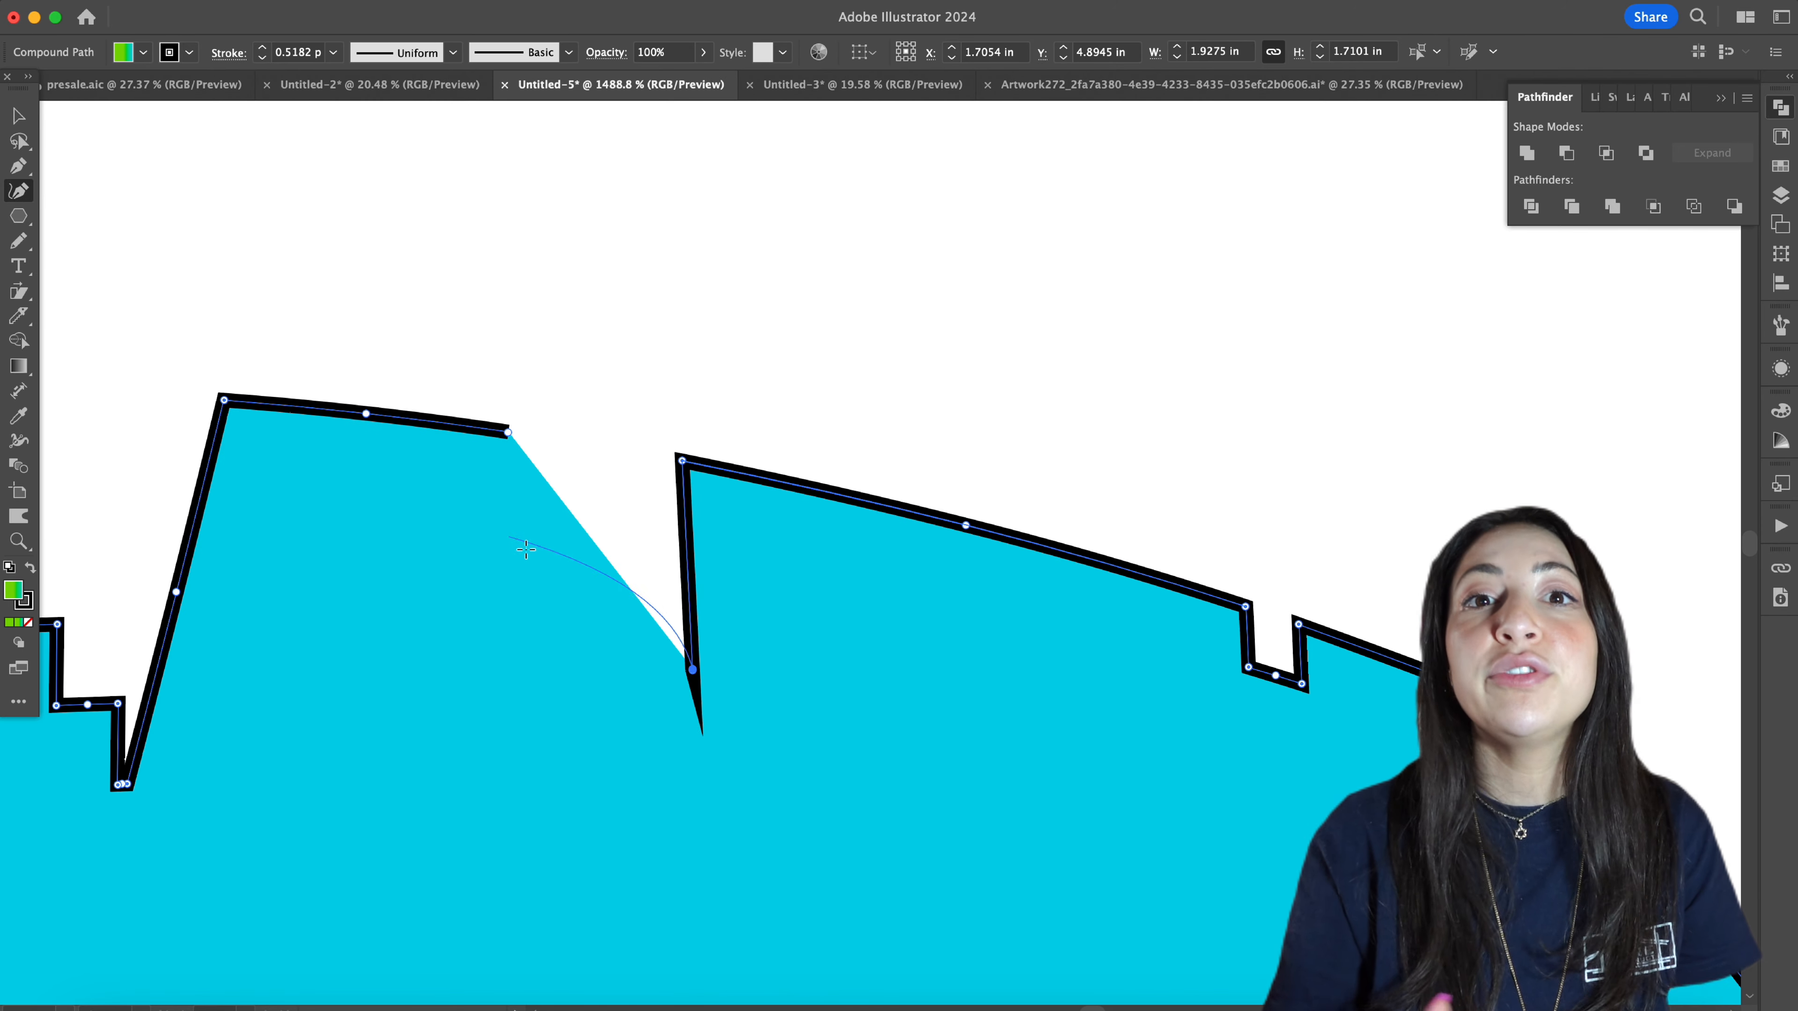
scroll(690, 662, "down", 1)
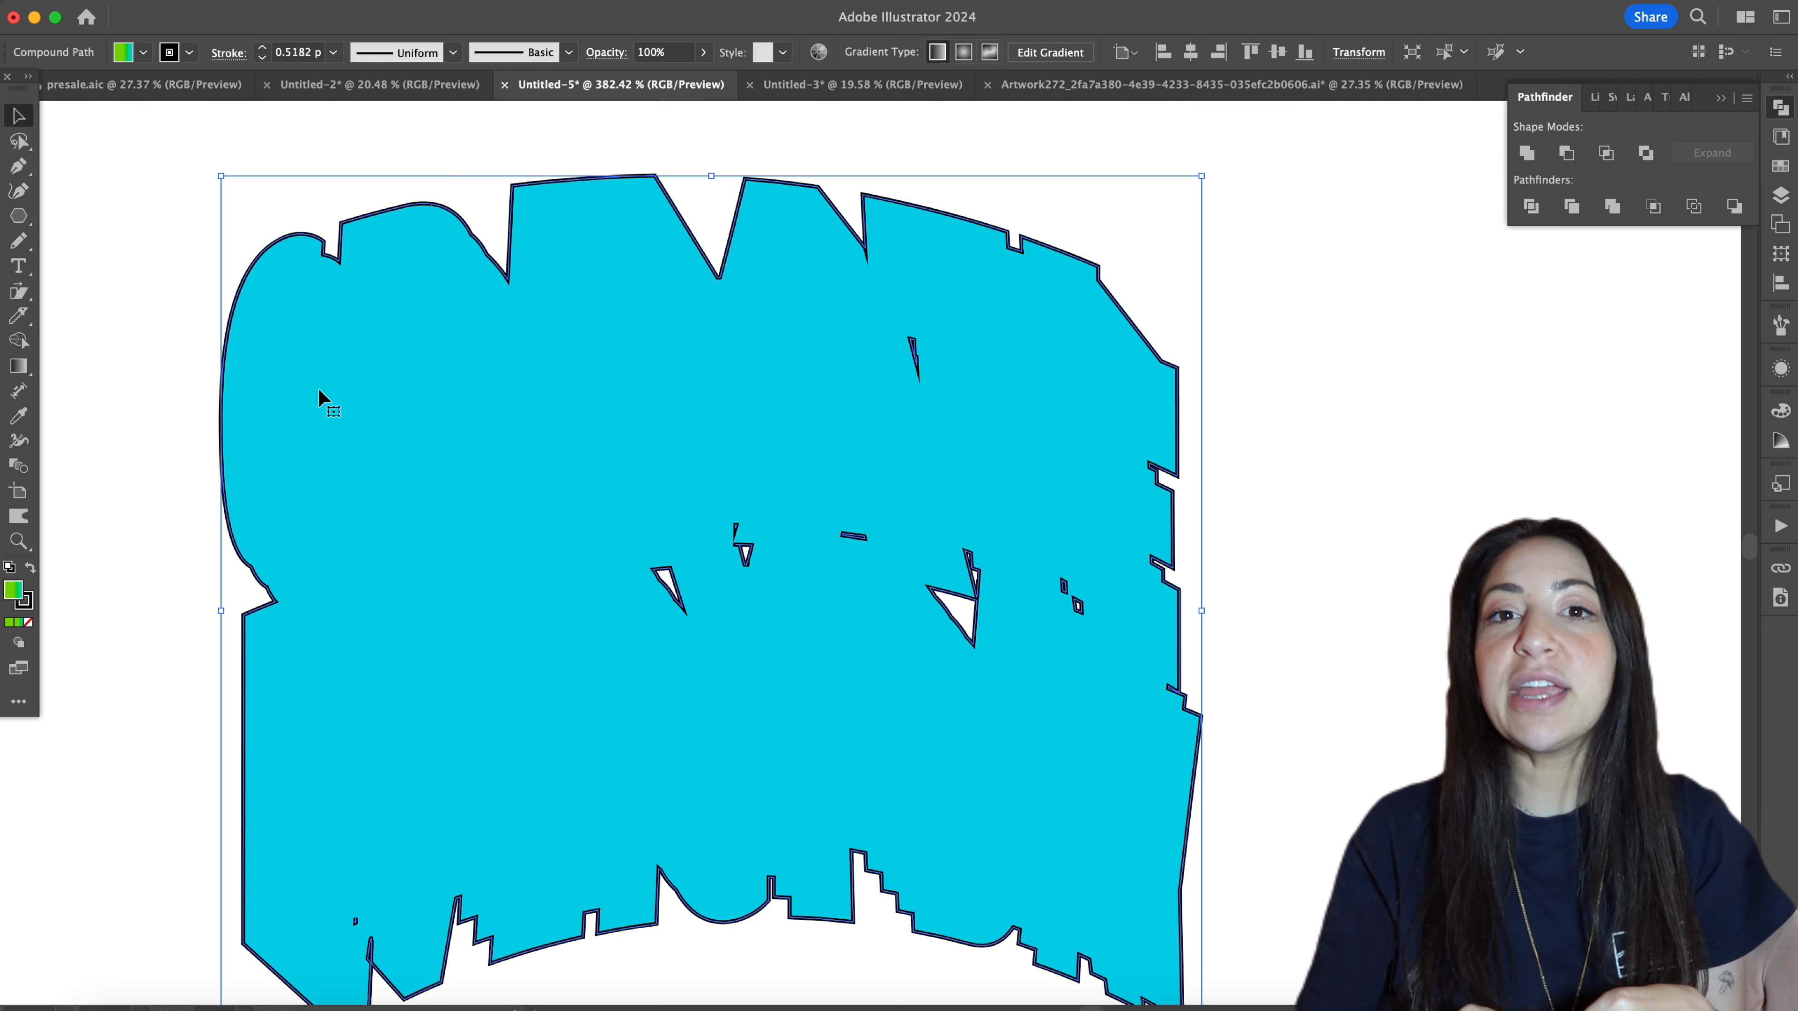
- Select the cleaned-up silhouette and set up a path offset with Round joins, trying an offset of 0.16 in
mouse_move(318, 389)
left_mouse_down()
mouse_move(293, 359)
mouse_move(318, 360)
left_mouse_up()
scroll(293, 360, "down", 2)
left_click(124, 250)
left_click(352, 392)
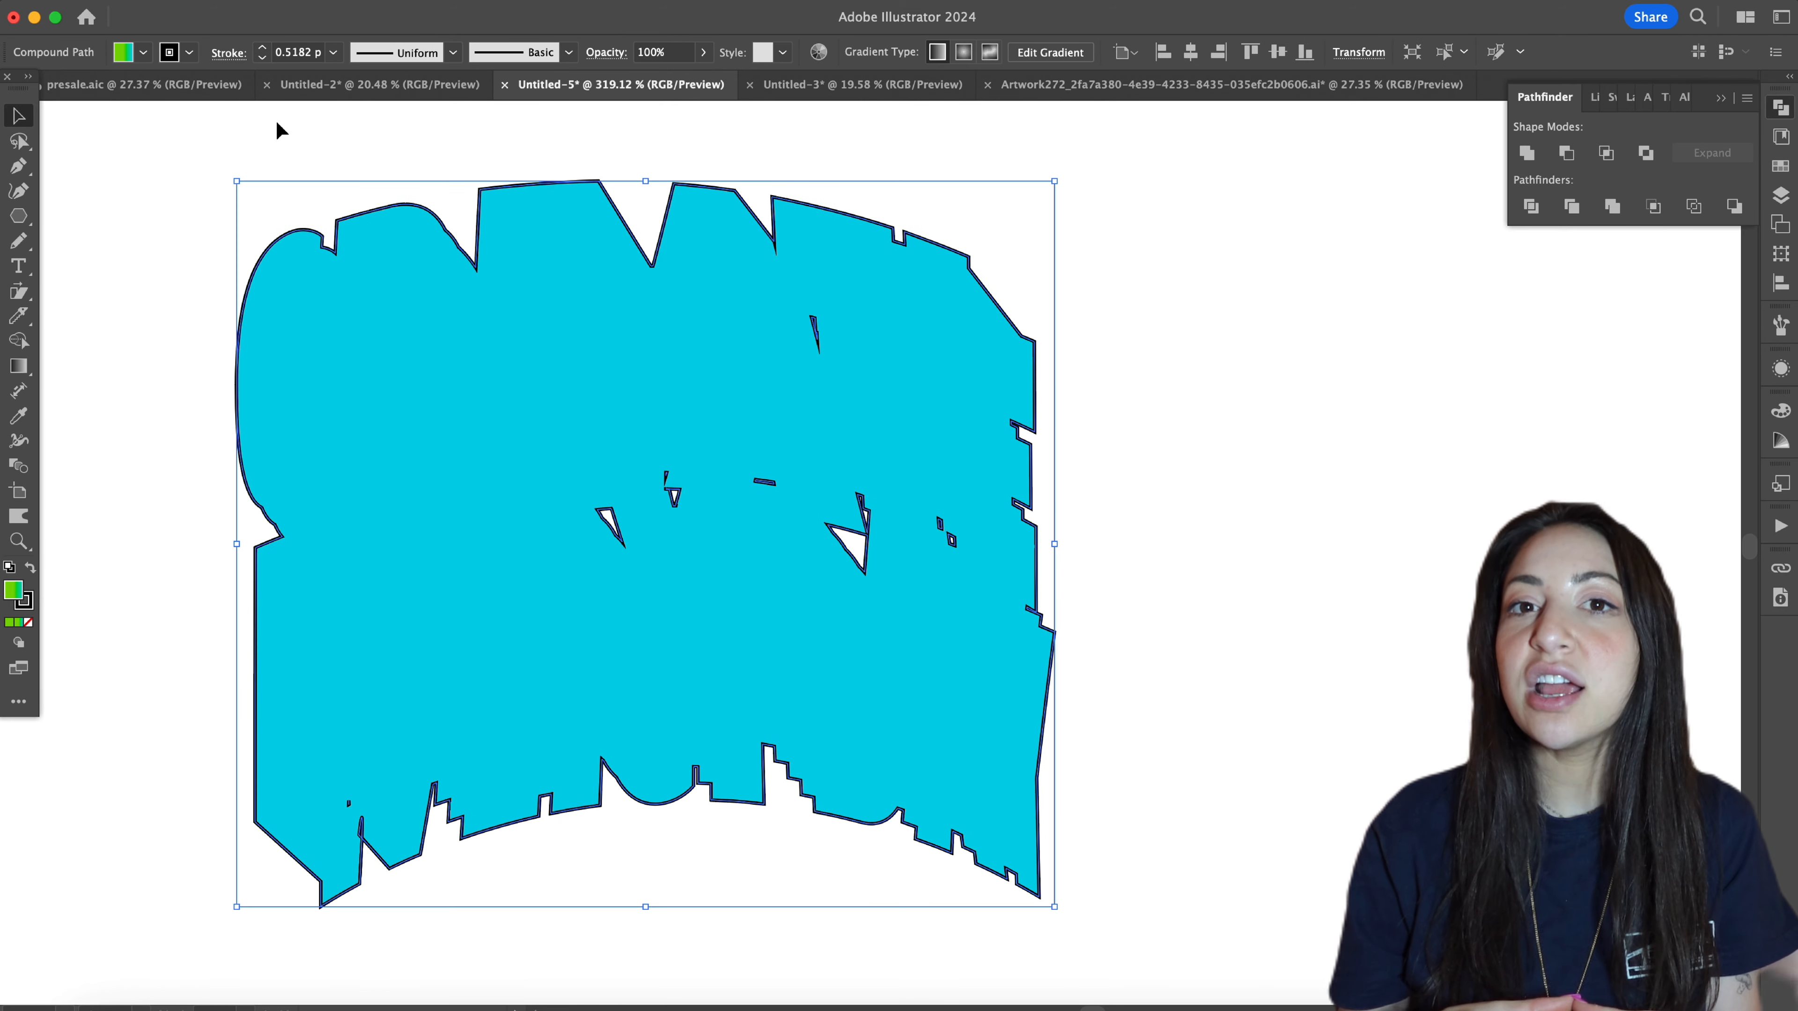
left_click(238, 3)
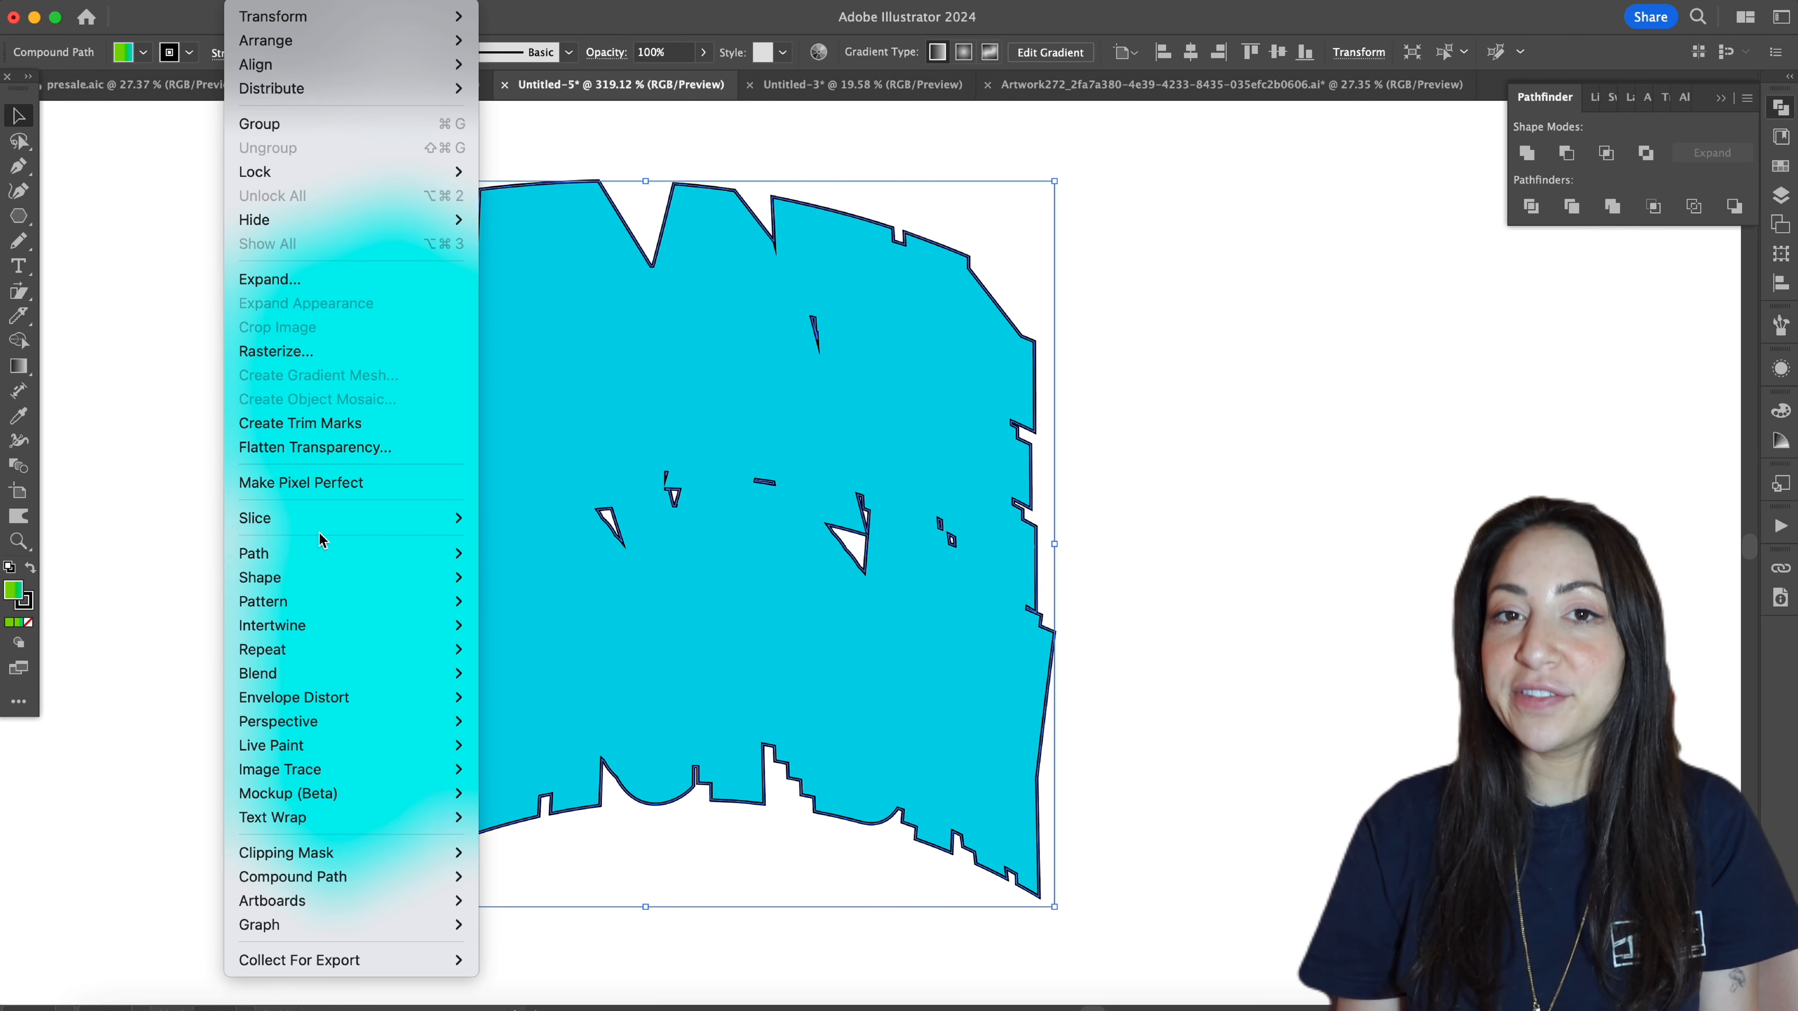
mouse_move(325, 551)
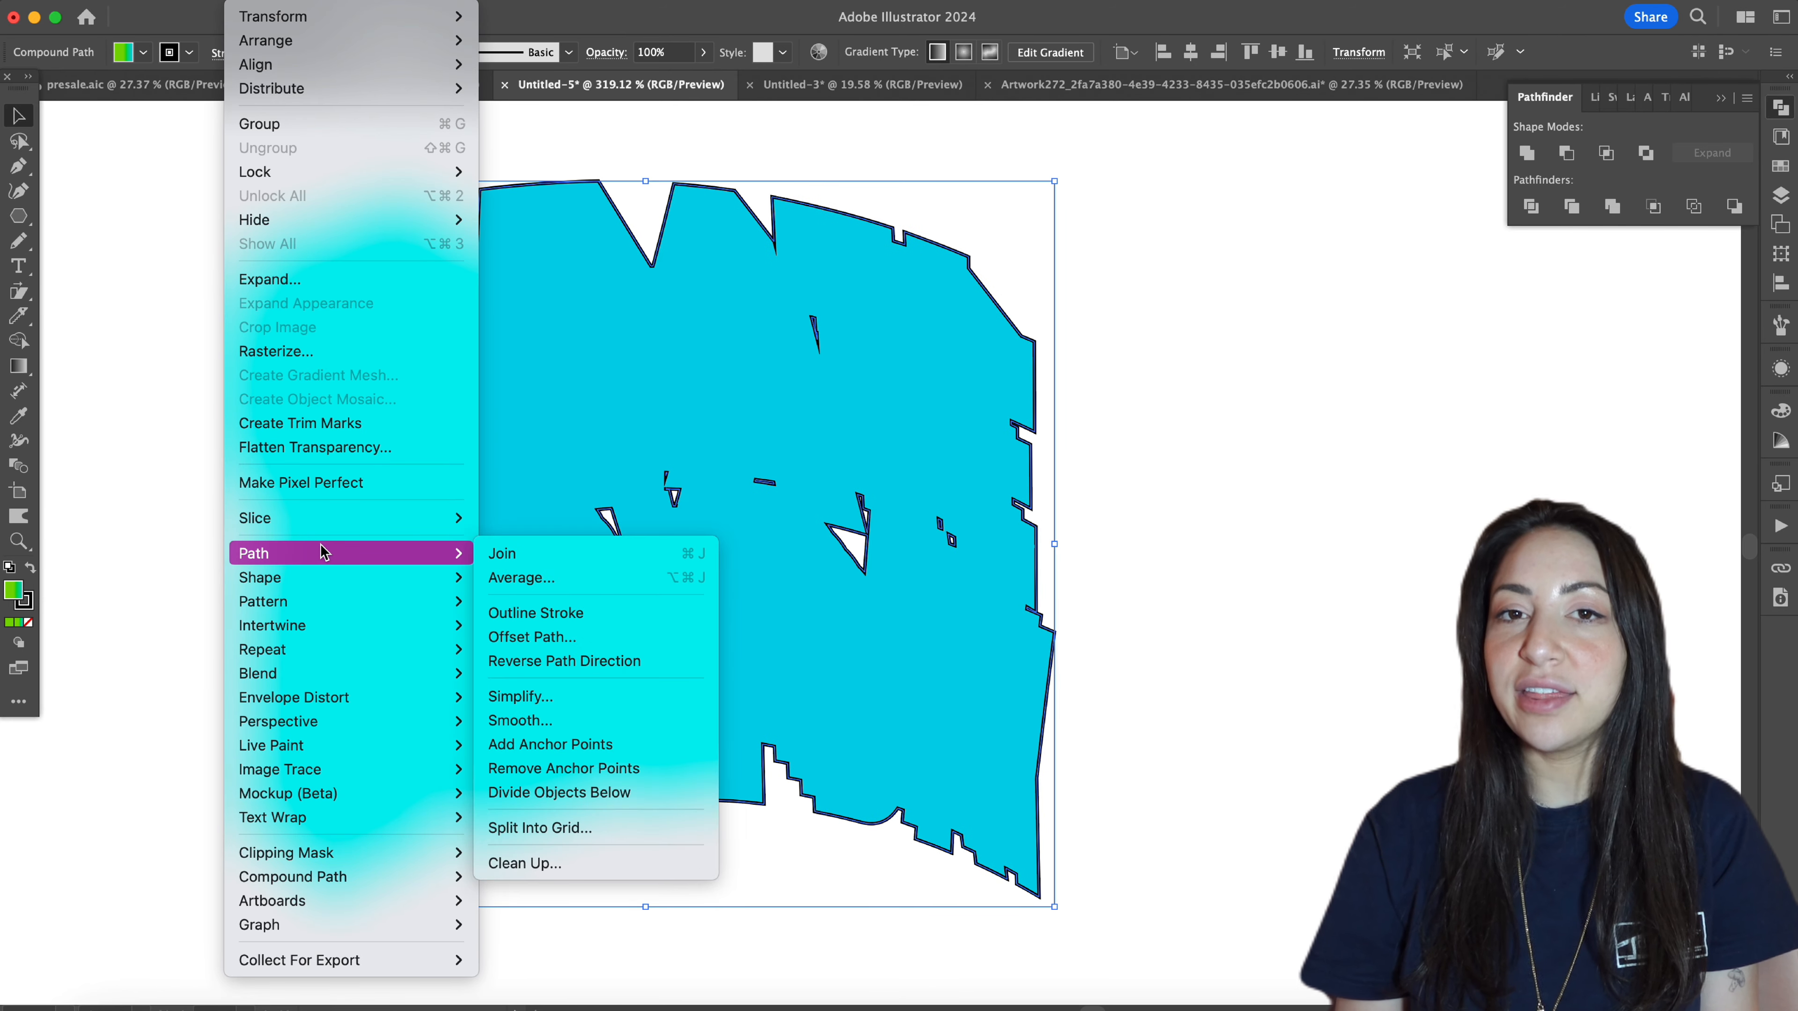
left_click(514, 638)
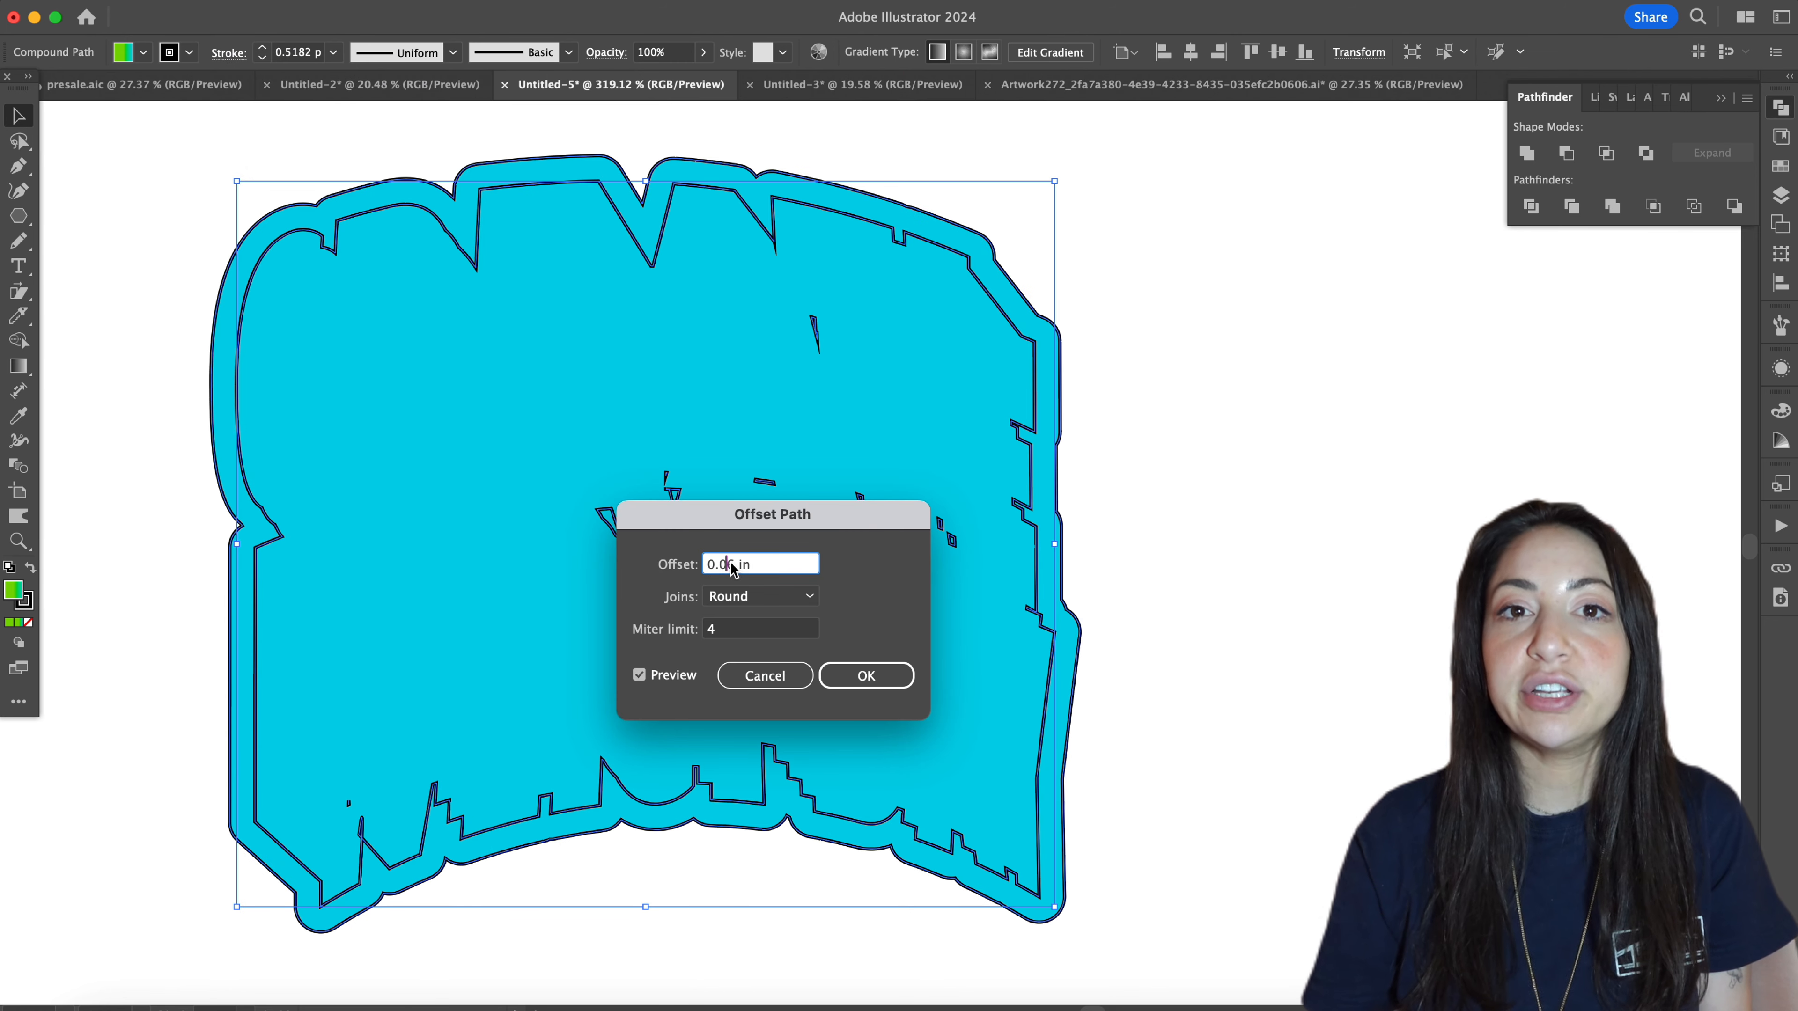
left_click(746, 597)
left_click(740, 597)
triple_click(733, 565)
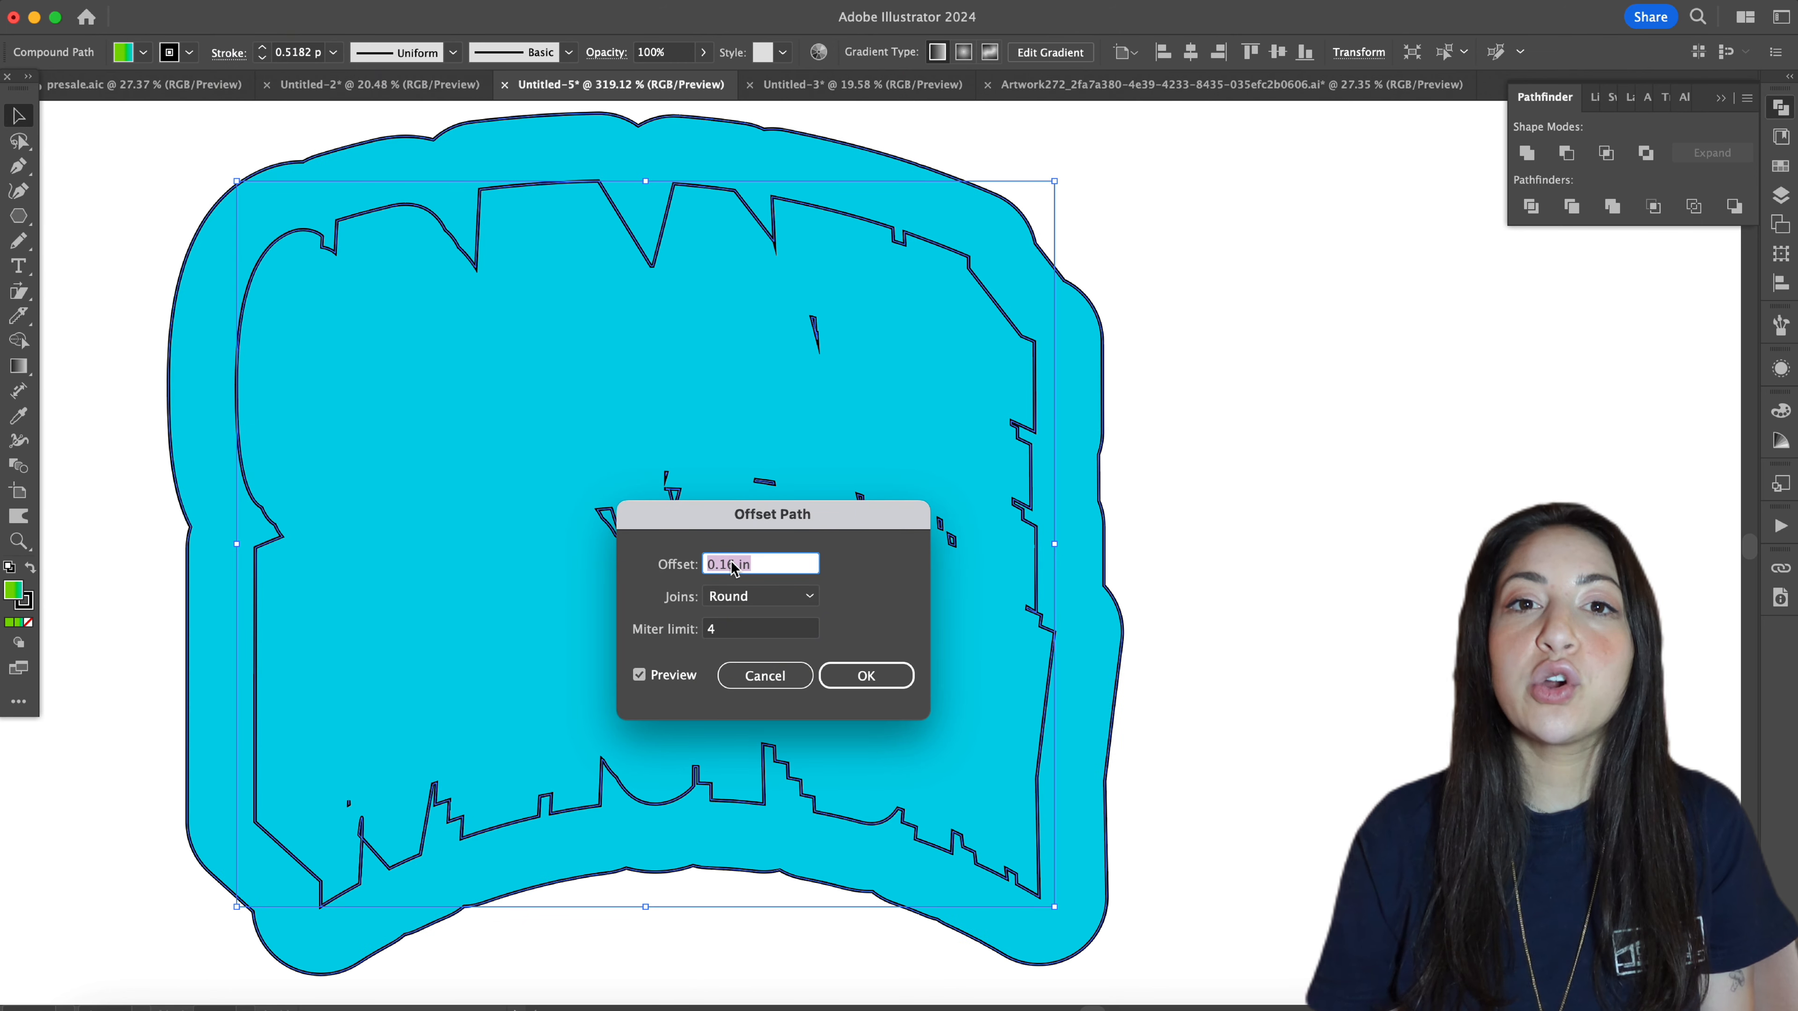
- Compare the Miter and Bevel joins, then offset the silhouette's path by 0.05 in with Round joins
left_click(773, 599)
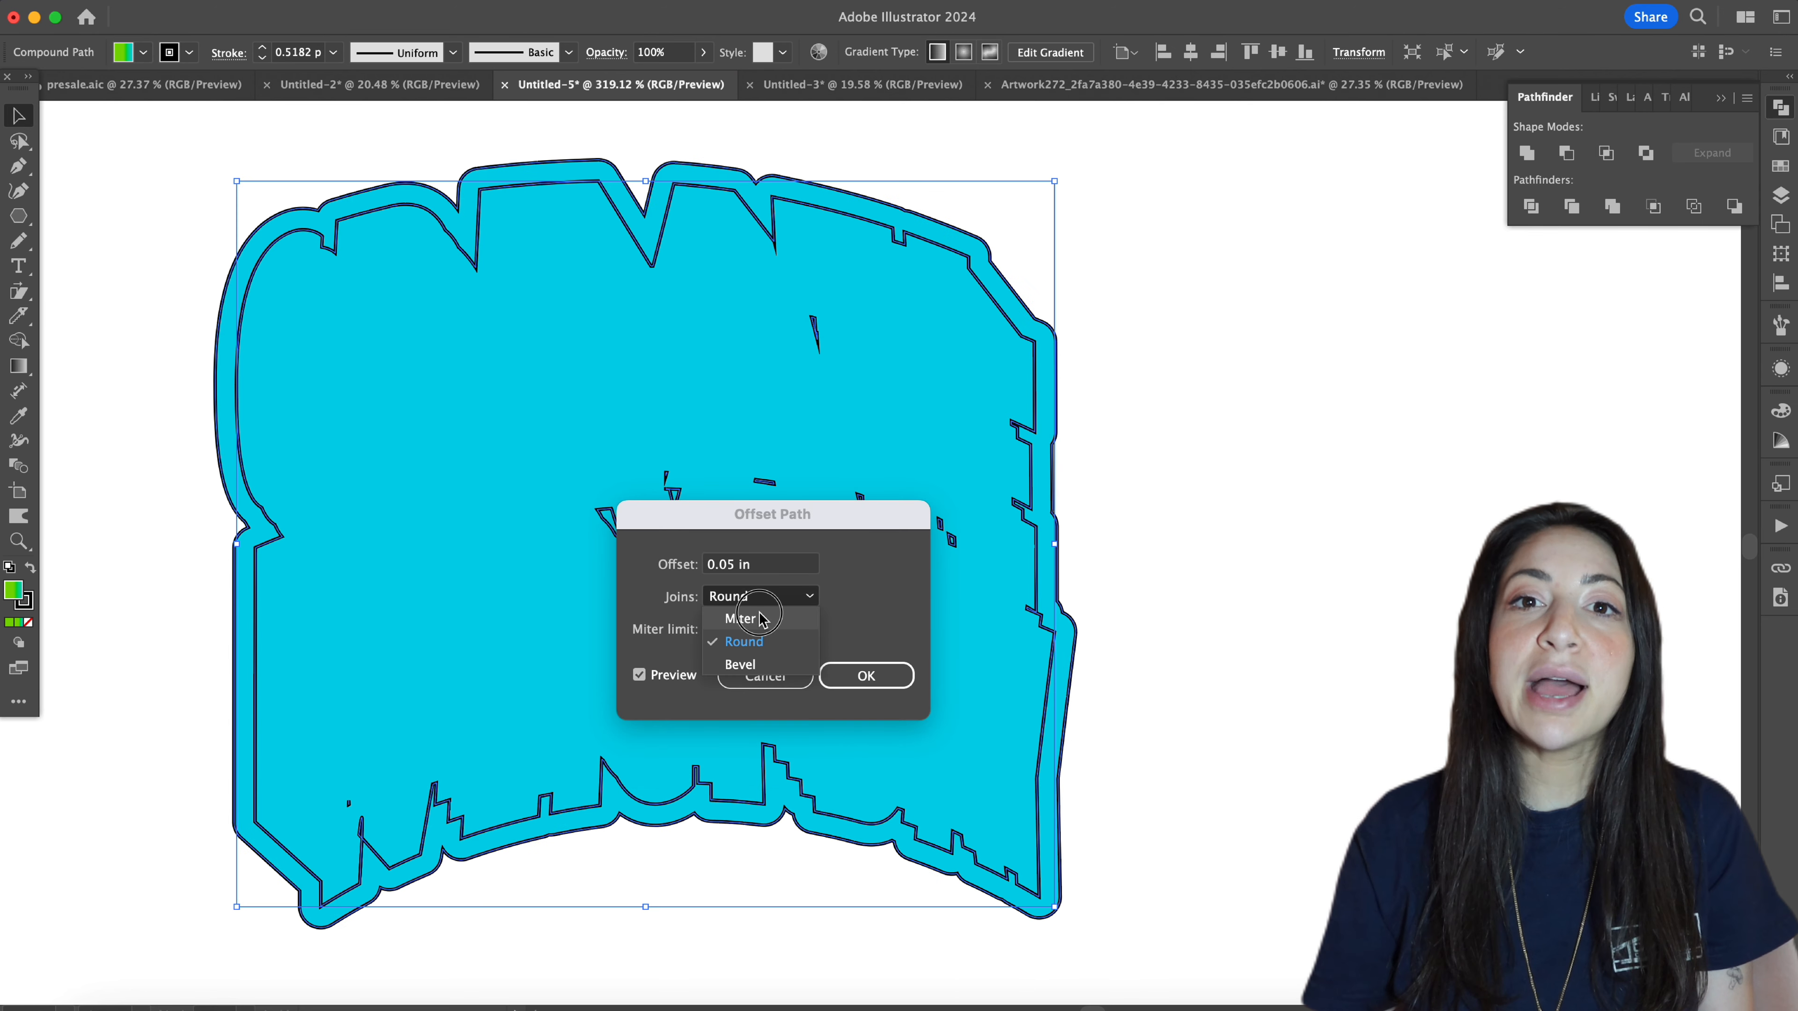
left_click(761, 621)
left_click(756, 598)
left_click(743, 641)
left_click(751, 600)
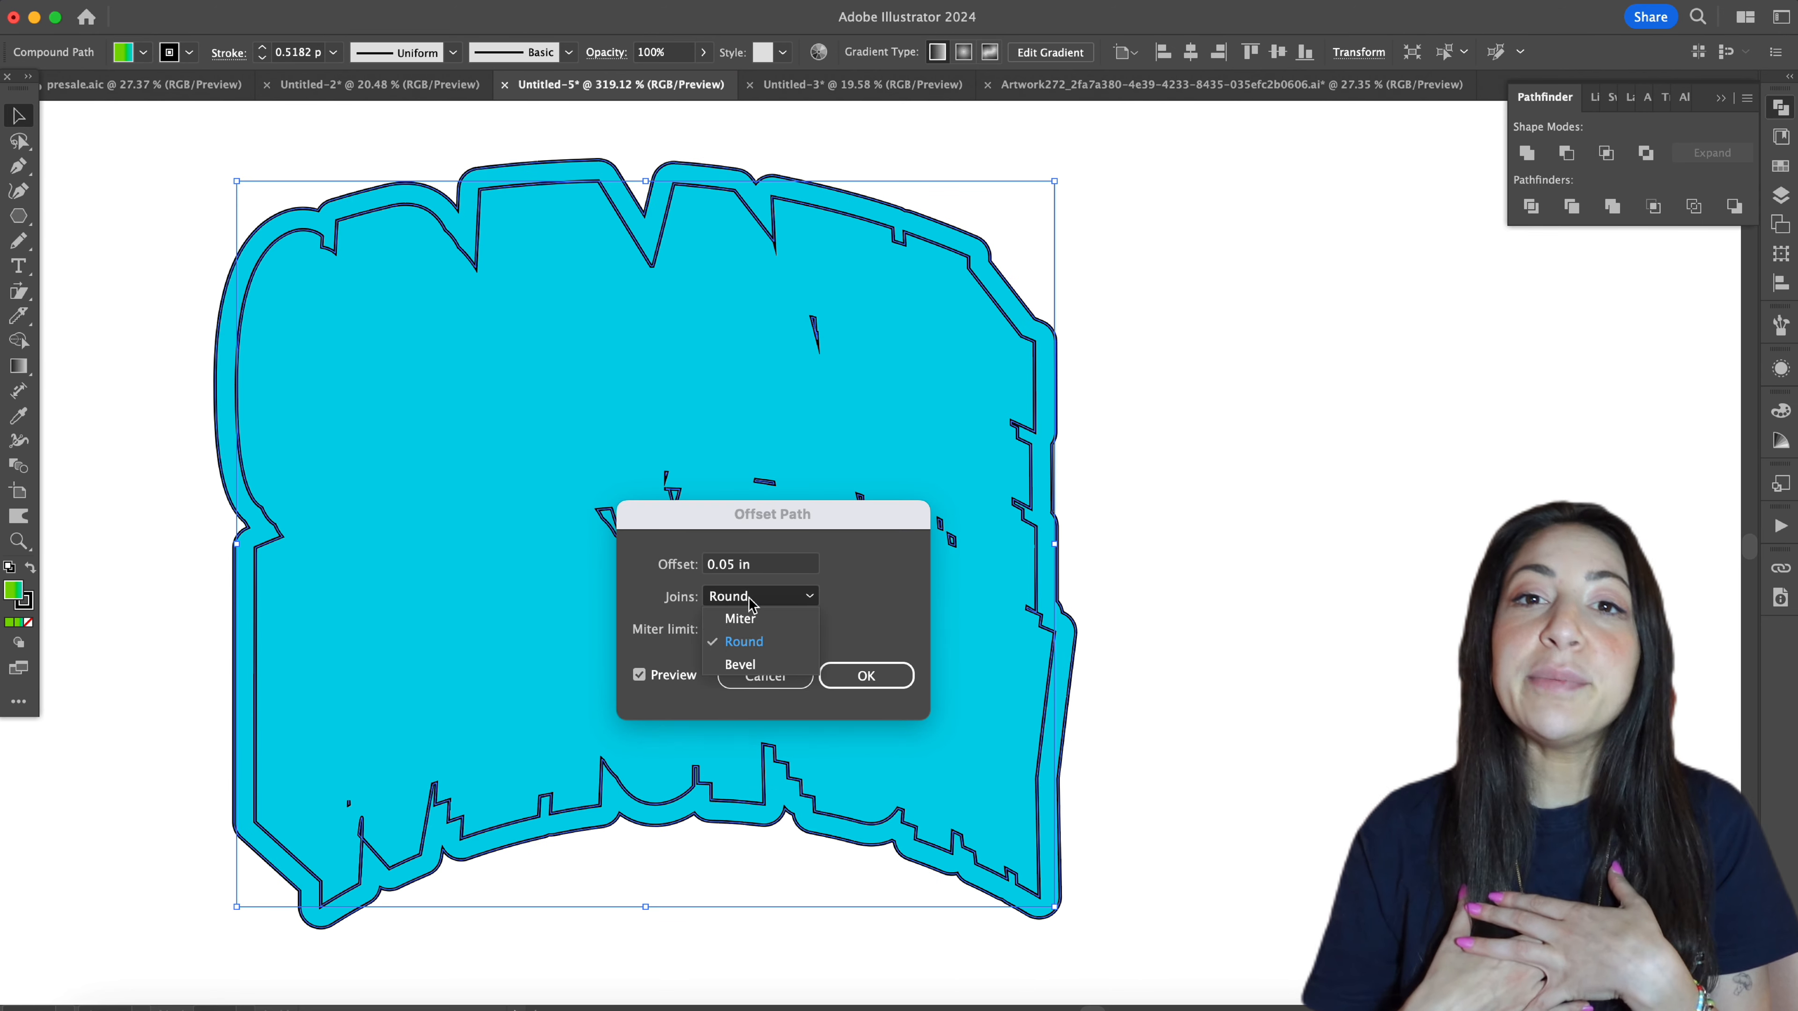
left_click(753, 662)
left_click(740, 599)
left_click(743, 641)
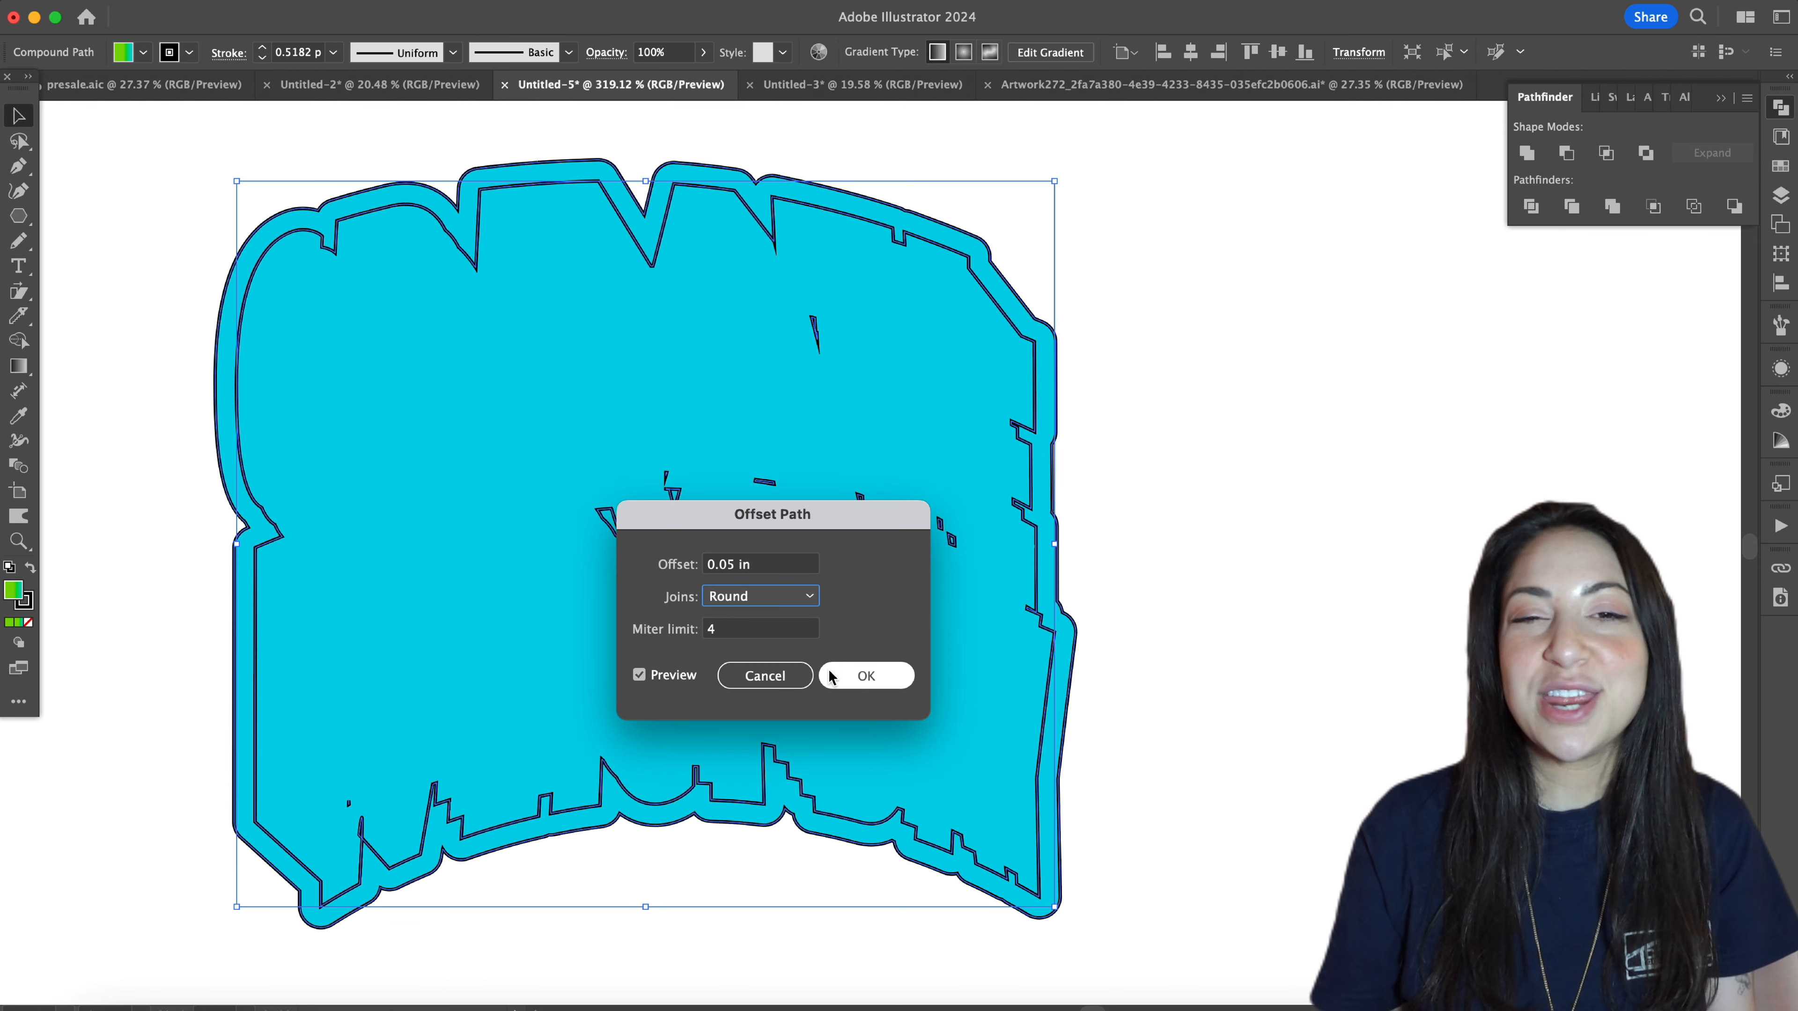
left_click(838, 673)
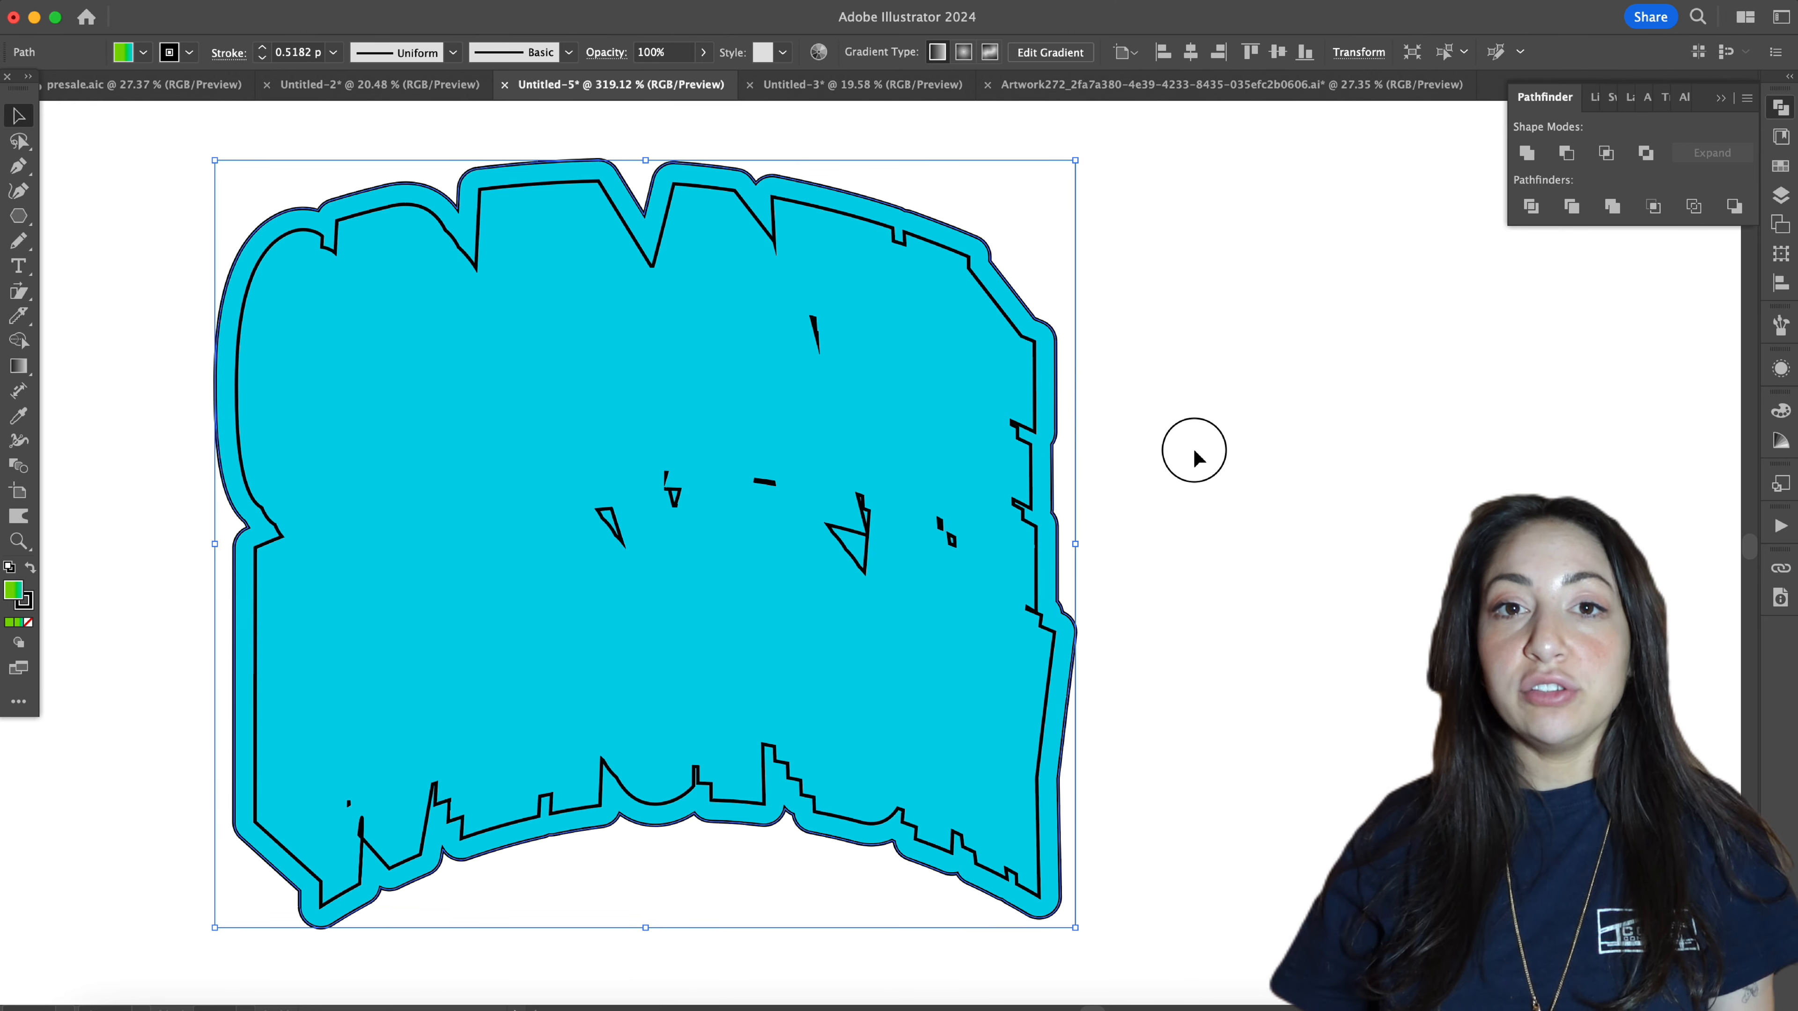
- Select the offset path together with the original silhouette and unite them into one solid backing shape
left_click_drag(1194, 446, 848, 656)
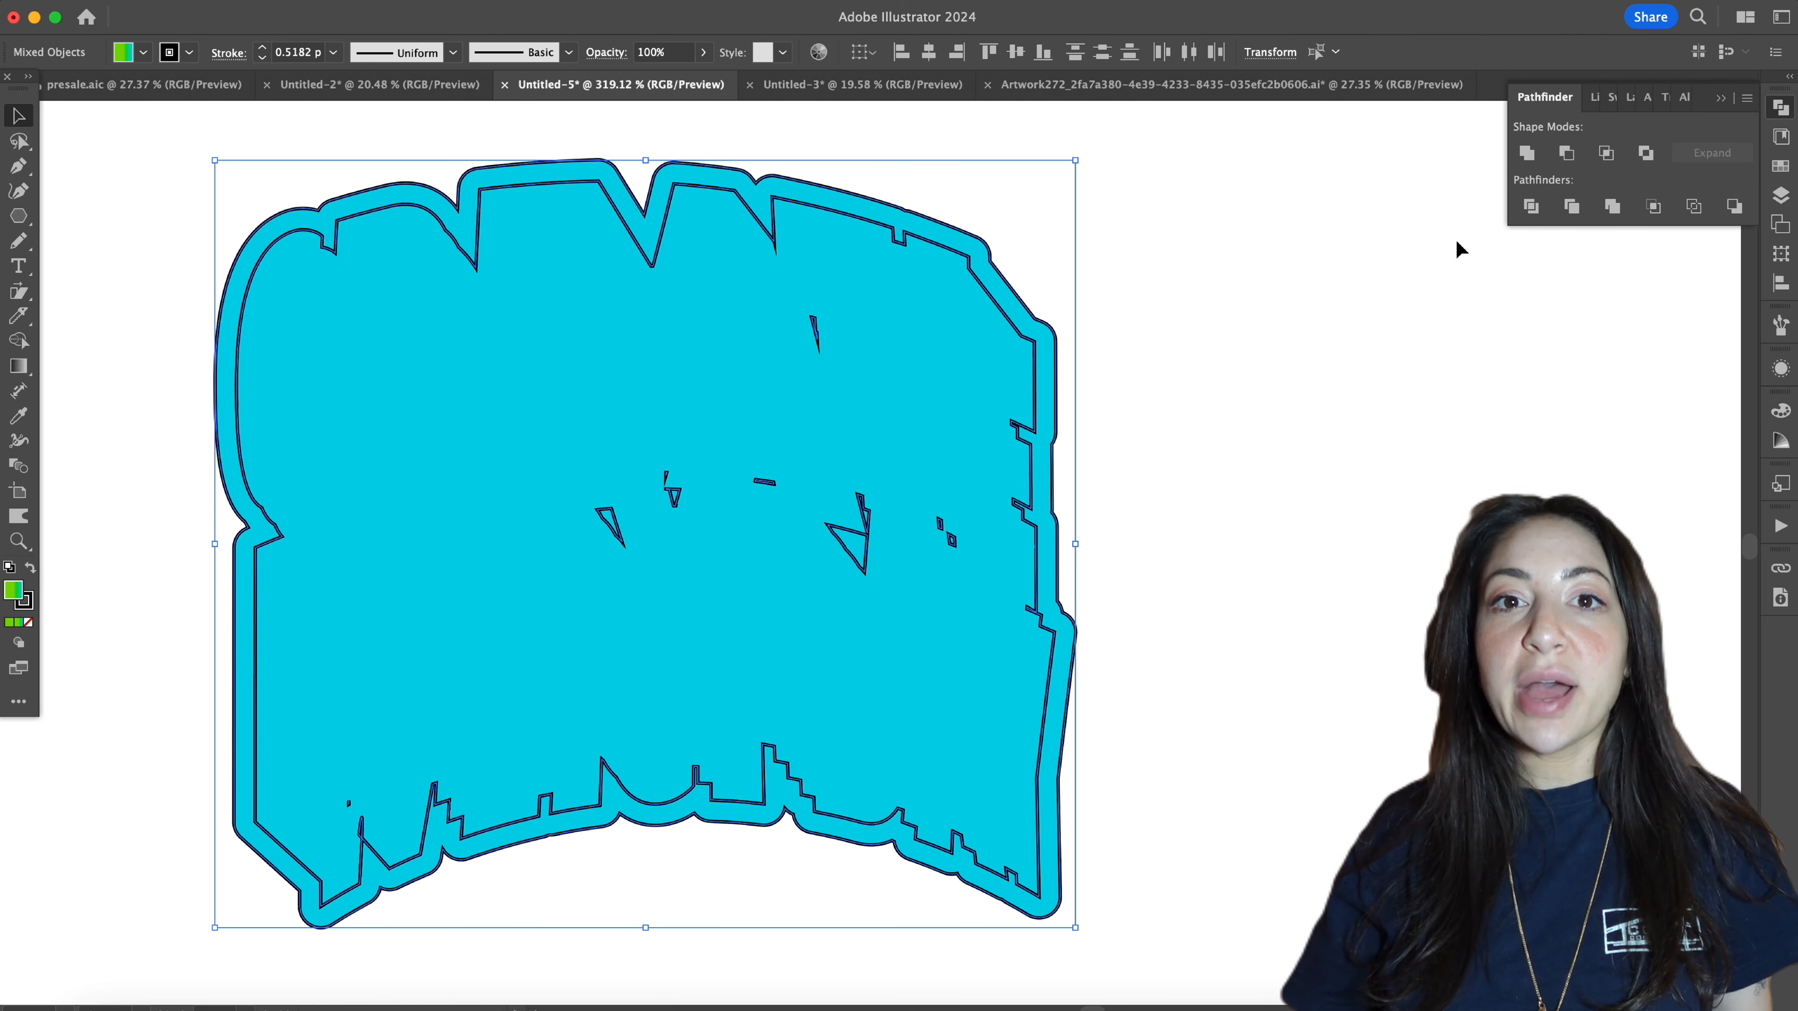
left_click(1526, 152)
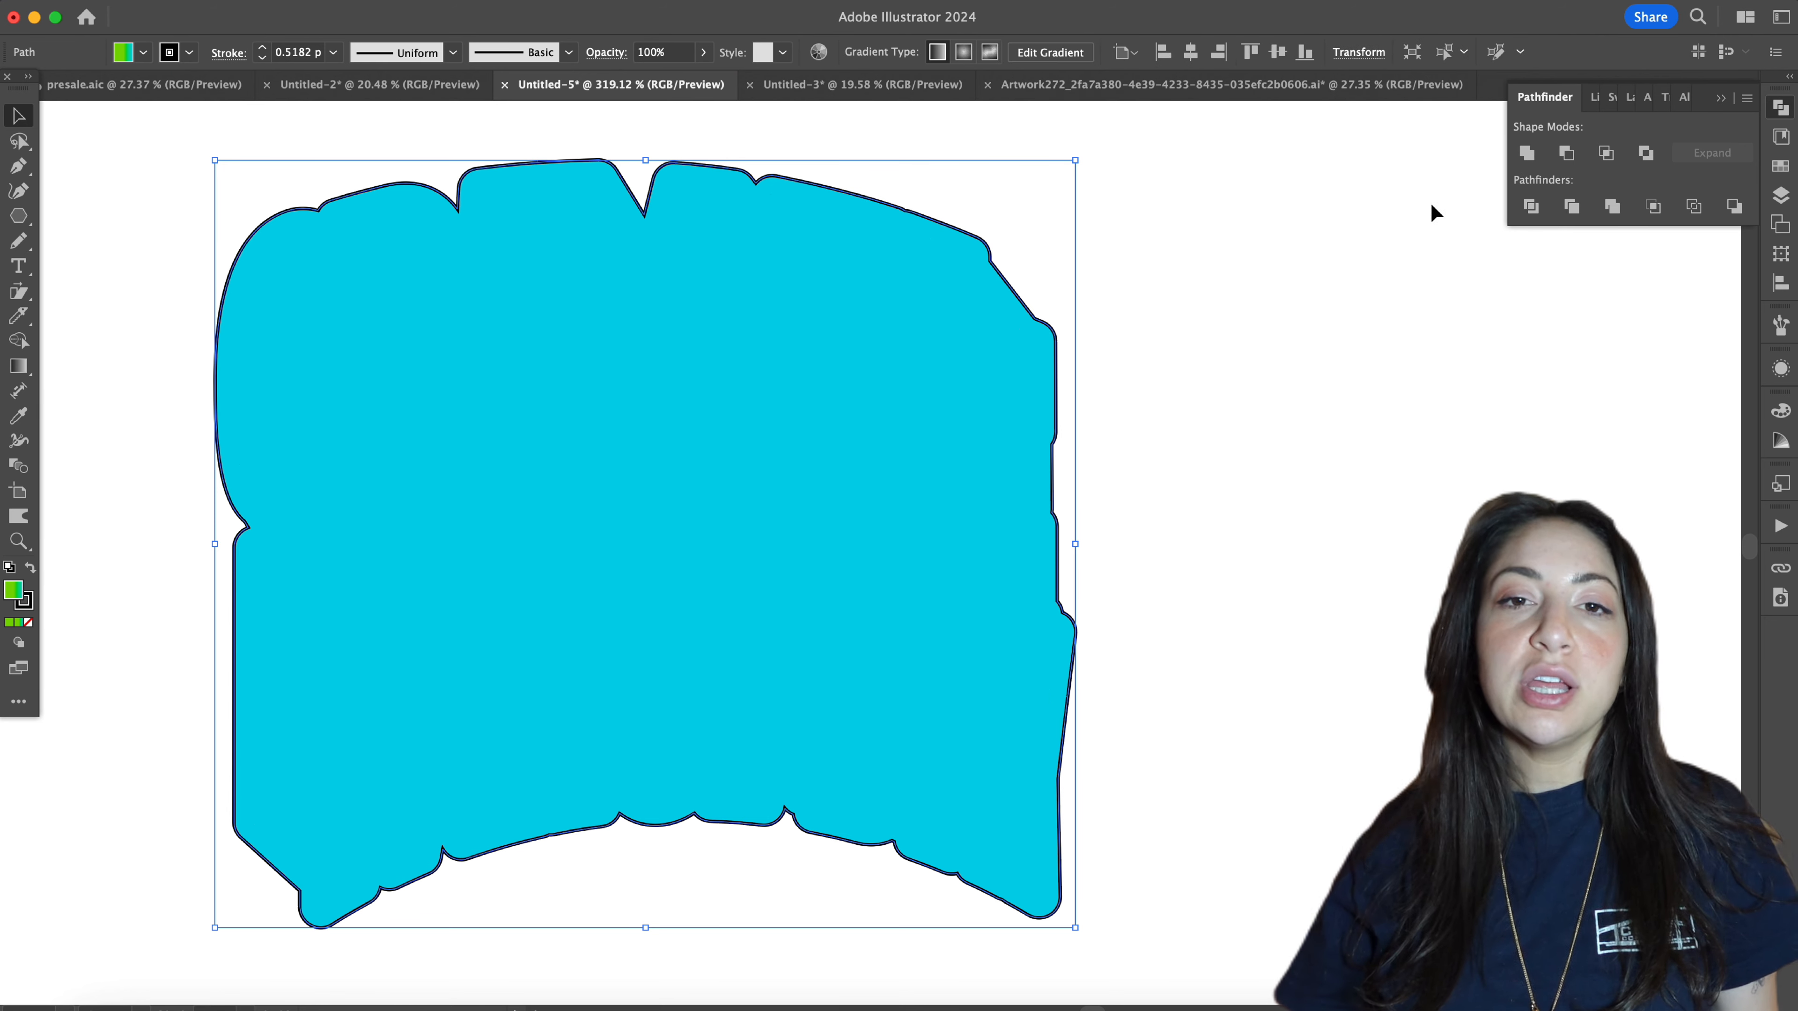
left_click(1290, 299)
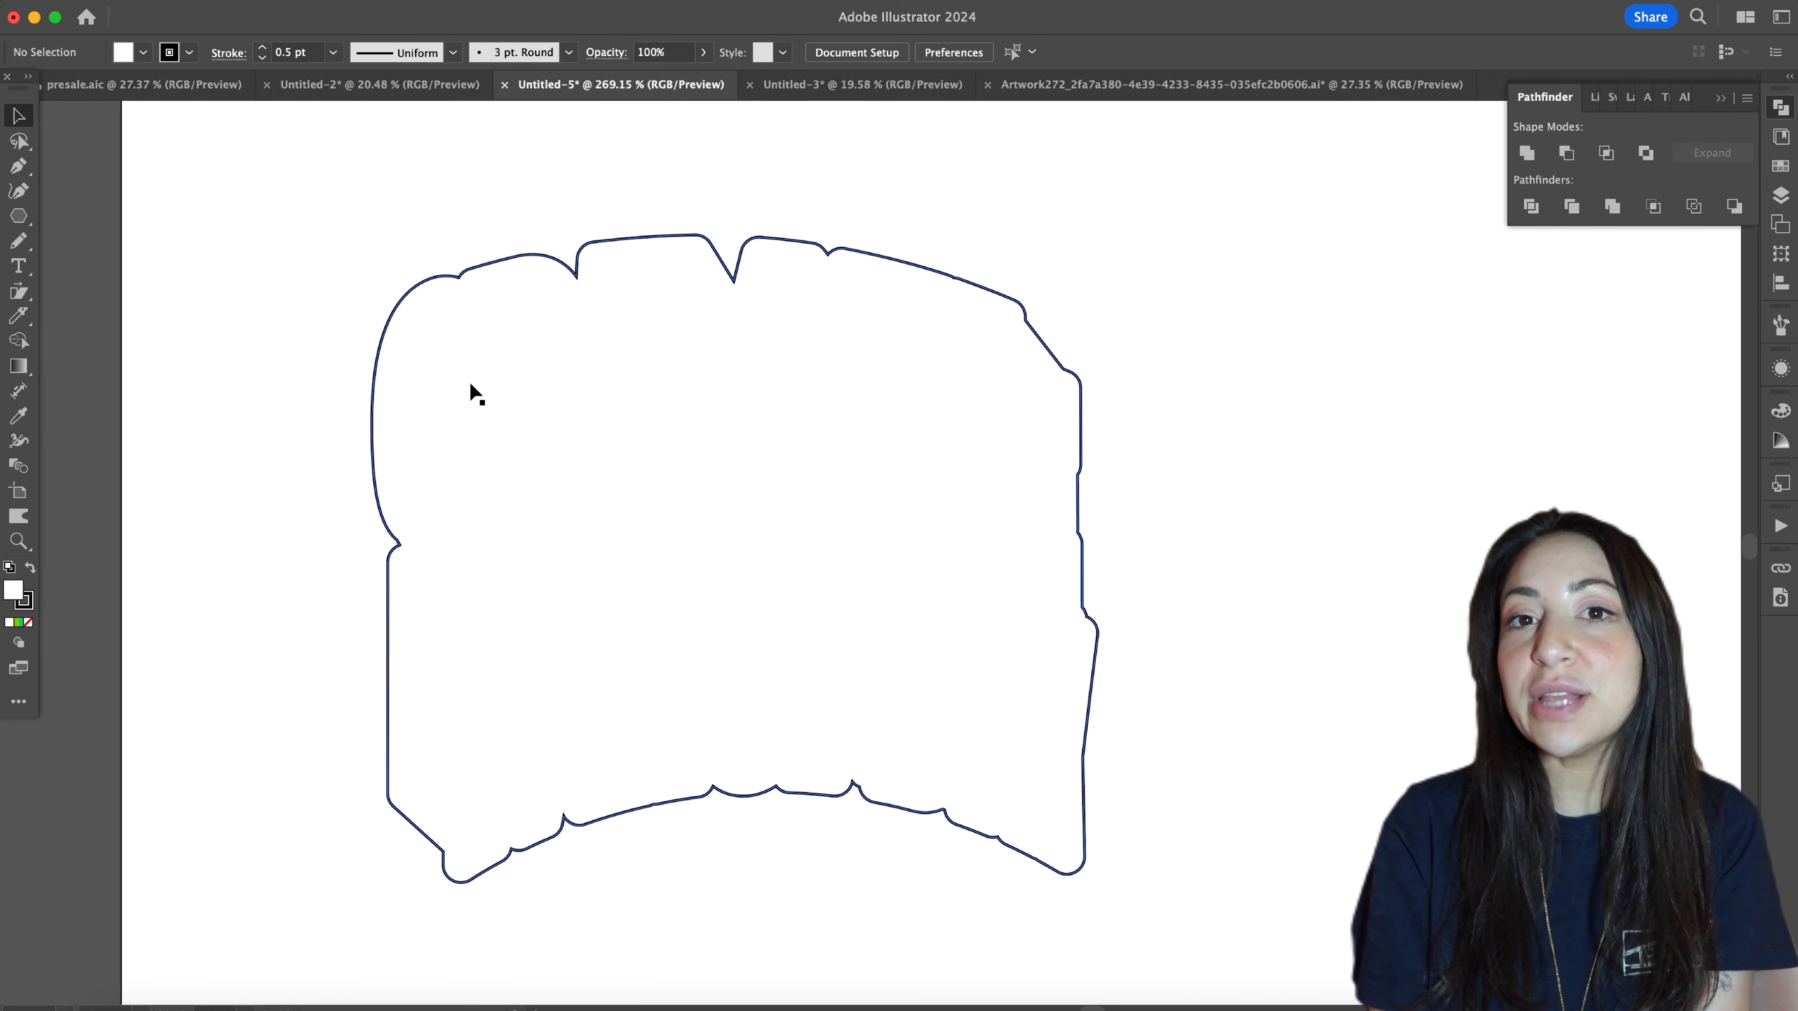
- Send the white backing shape to the back and position it behind the gradient lettering
right_click(472, 387)
mouse_move(672, 905)
left_click(736, 964)
left_click(1229, 630)
scroll(1229, 630, "down", 3)
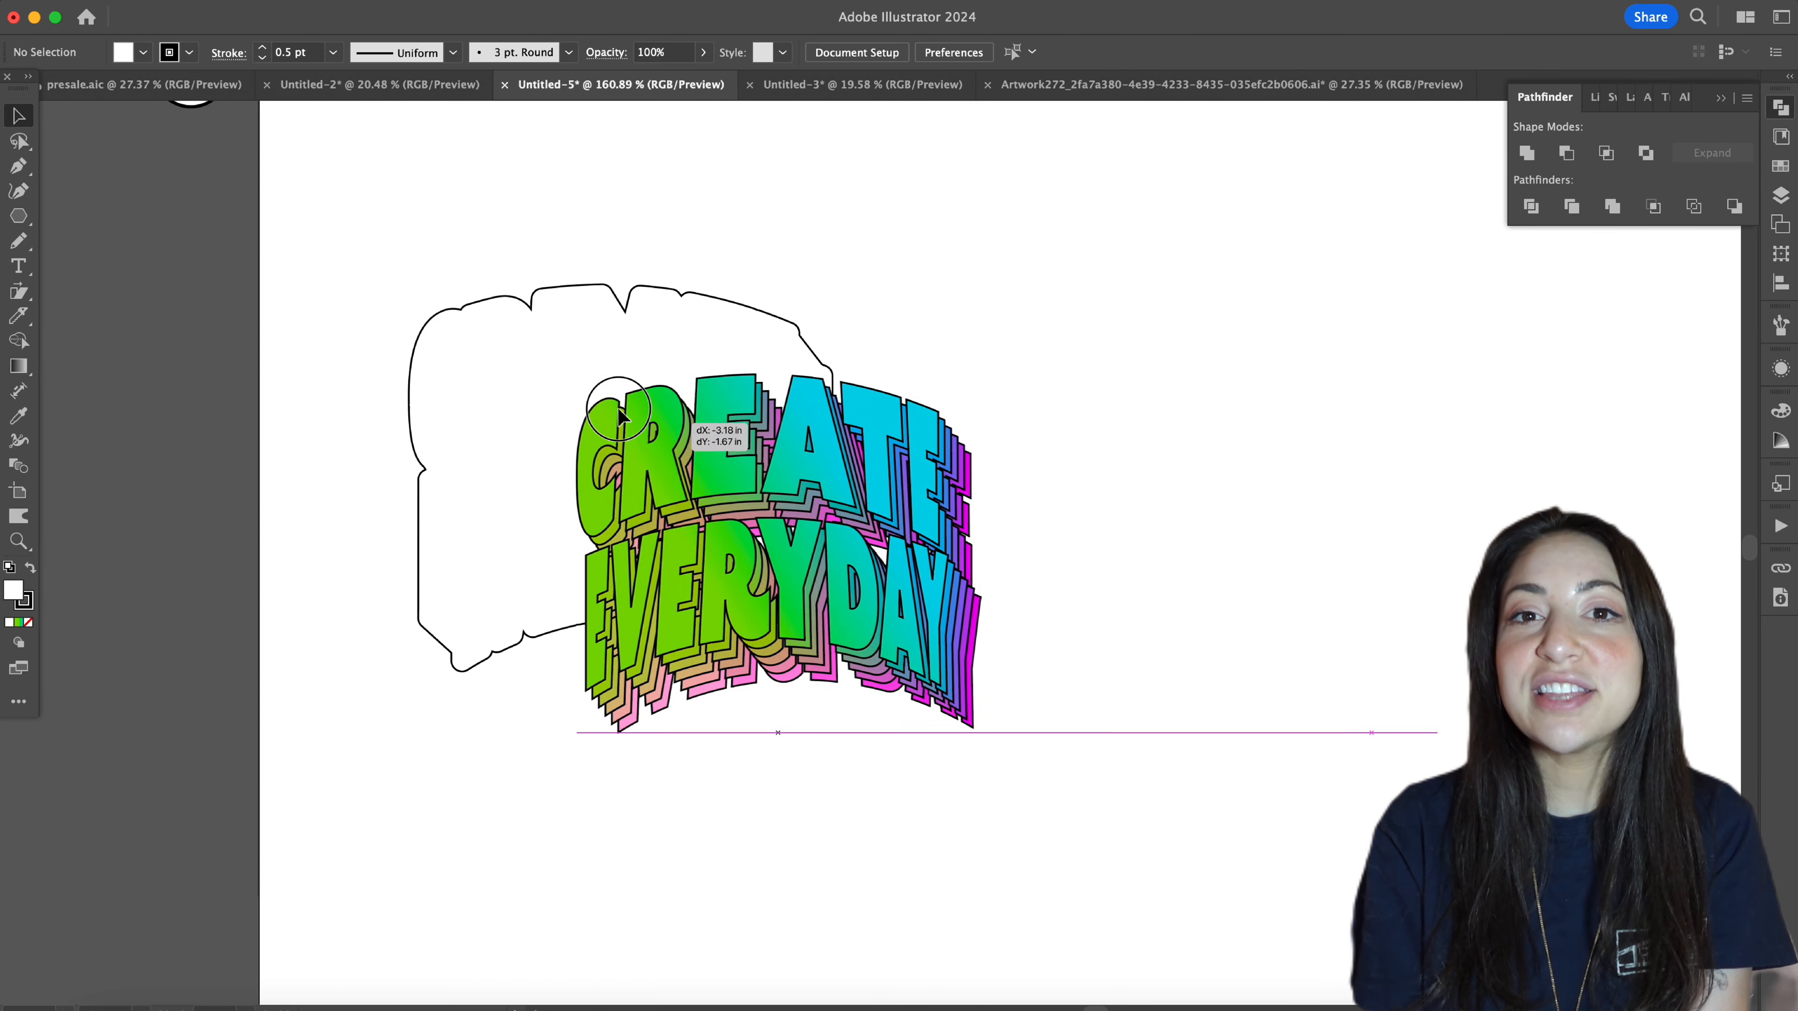
left_click_drag(682, 402, 535, 345)
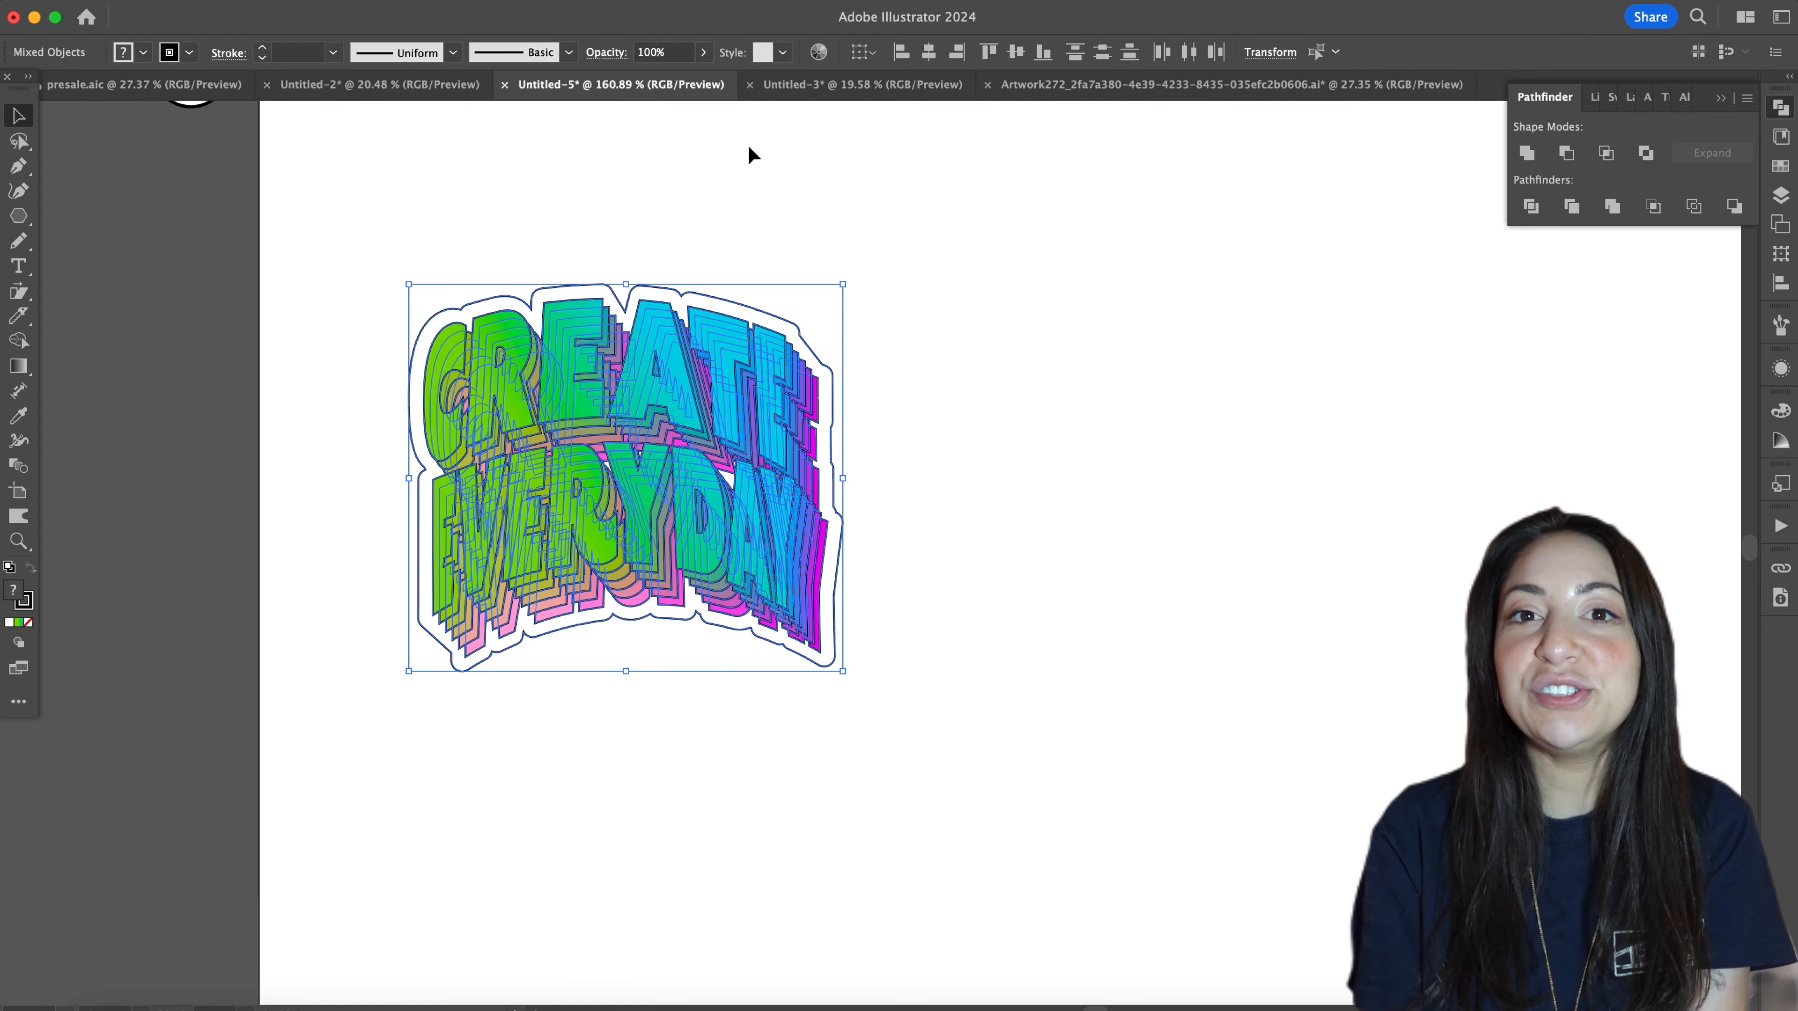
left_click(889, 293)
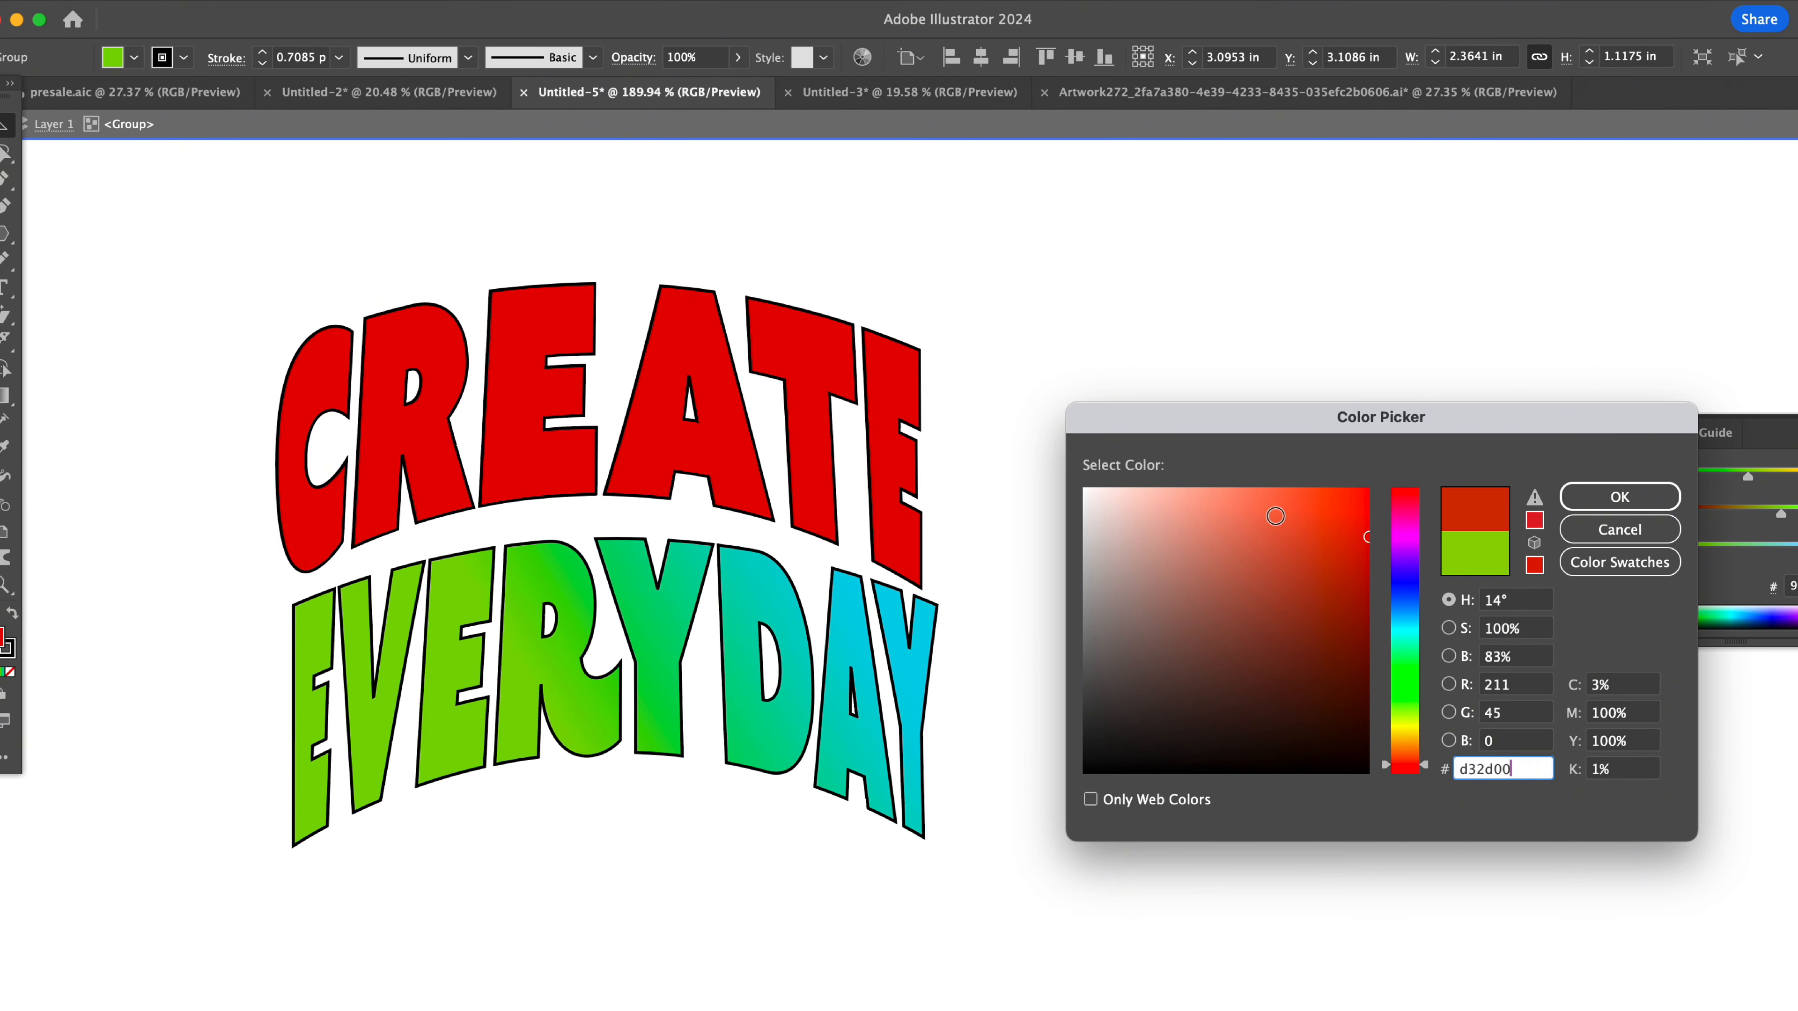
- Recolour the warped lettering with an orange-red CREATE and a blue EVERYDAY in hex 5463ea
key("Return")
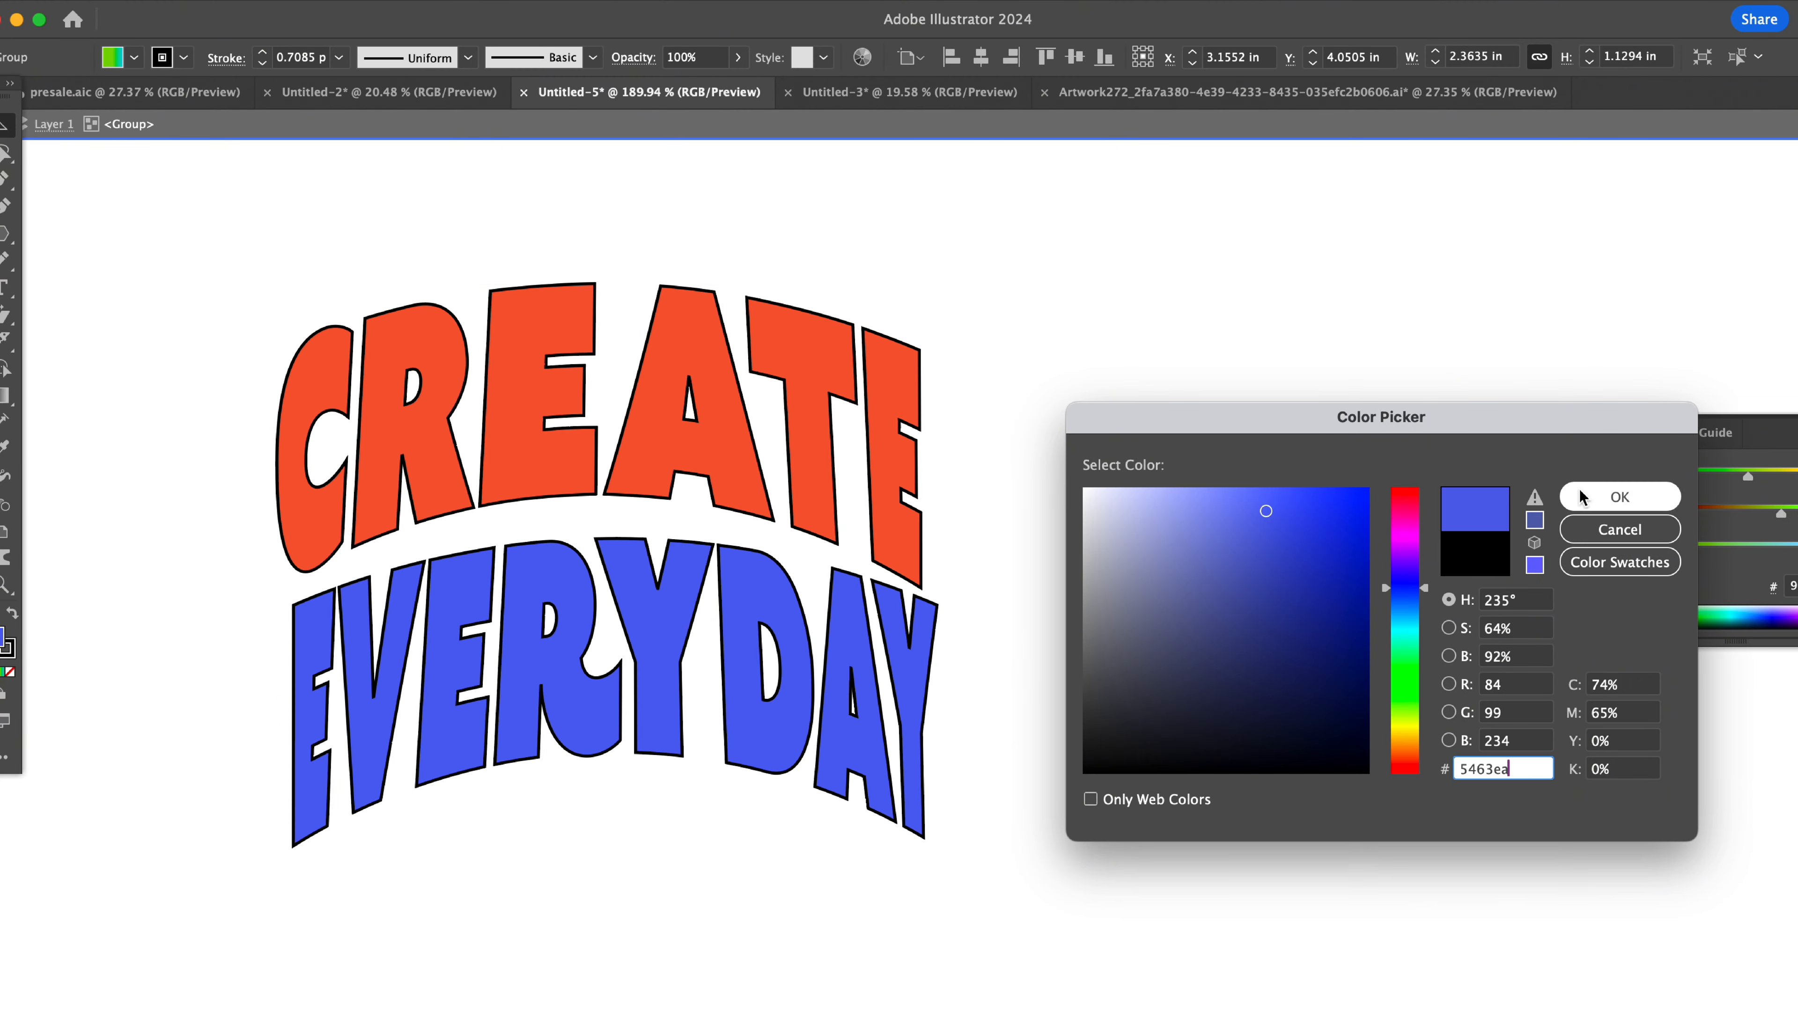
key("Return")
left_click(805, 508, "shift")
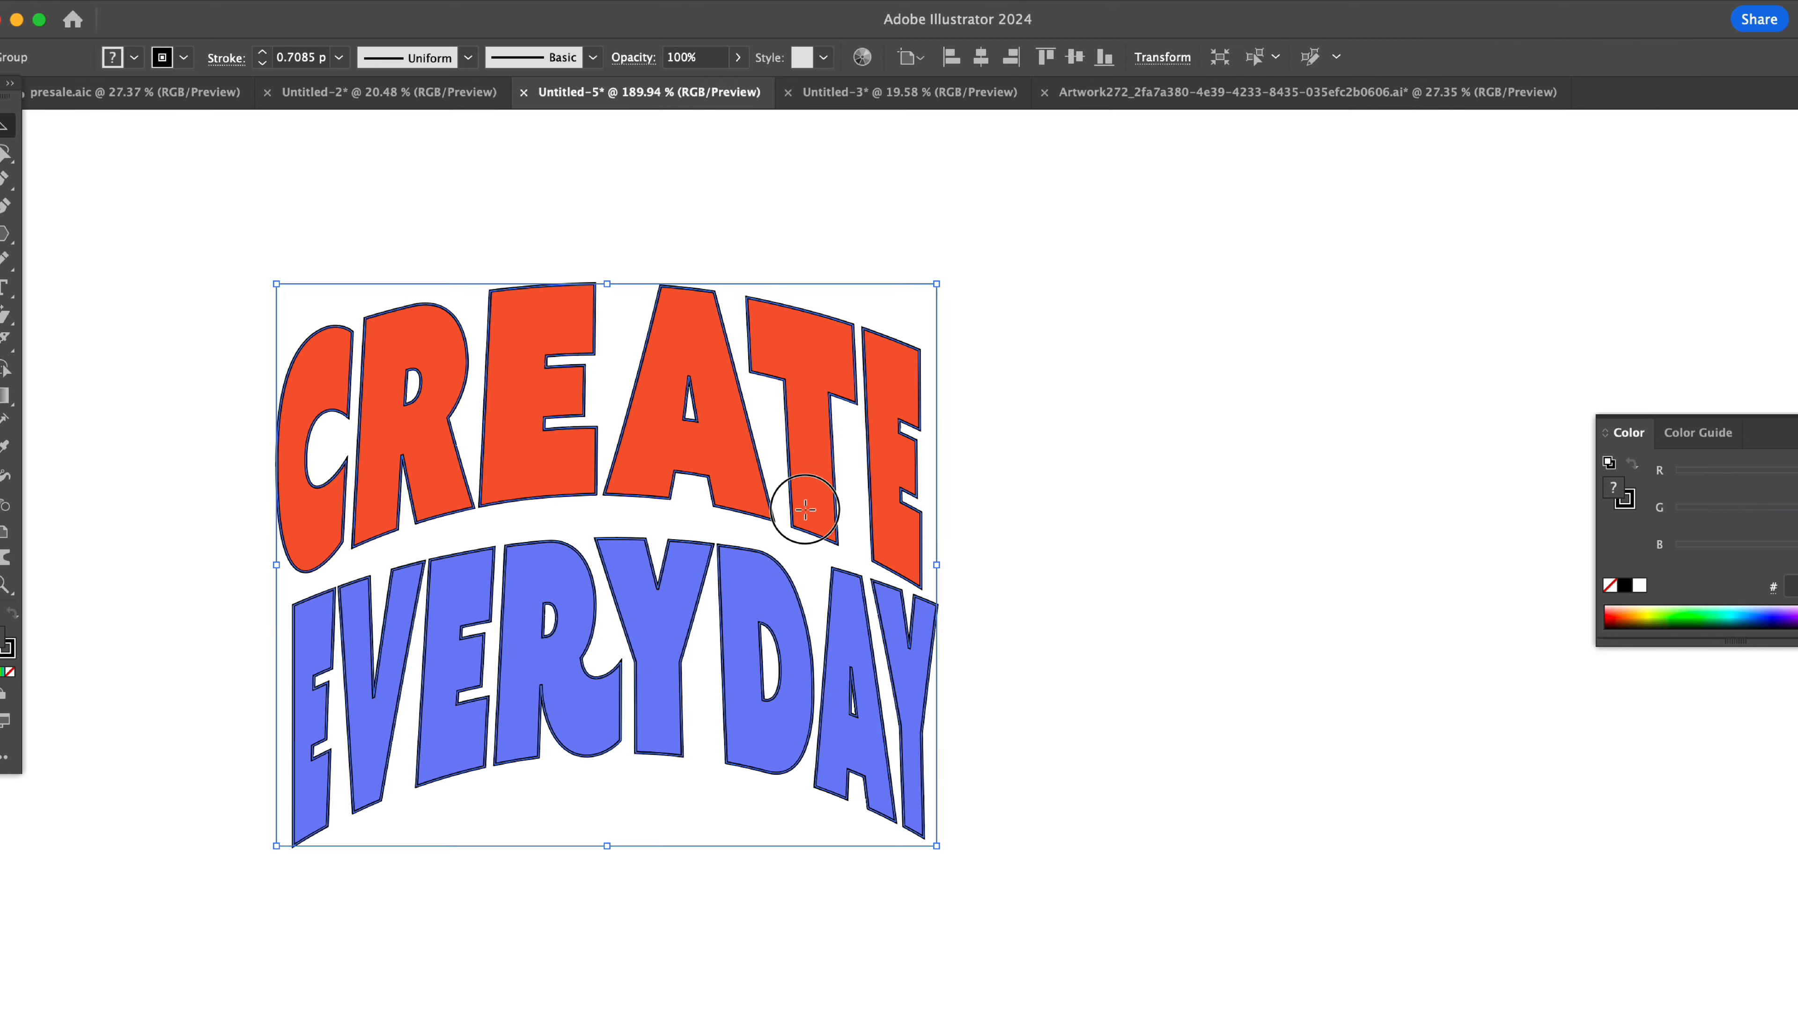
- Set the orange-red and blue lettering's blend spacing to 8 specified steps
left_click(241, 8)
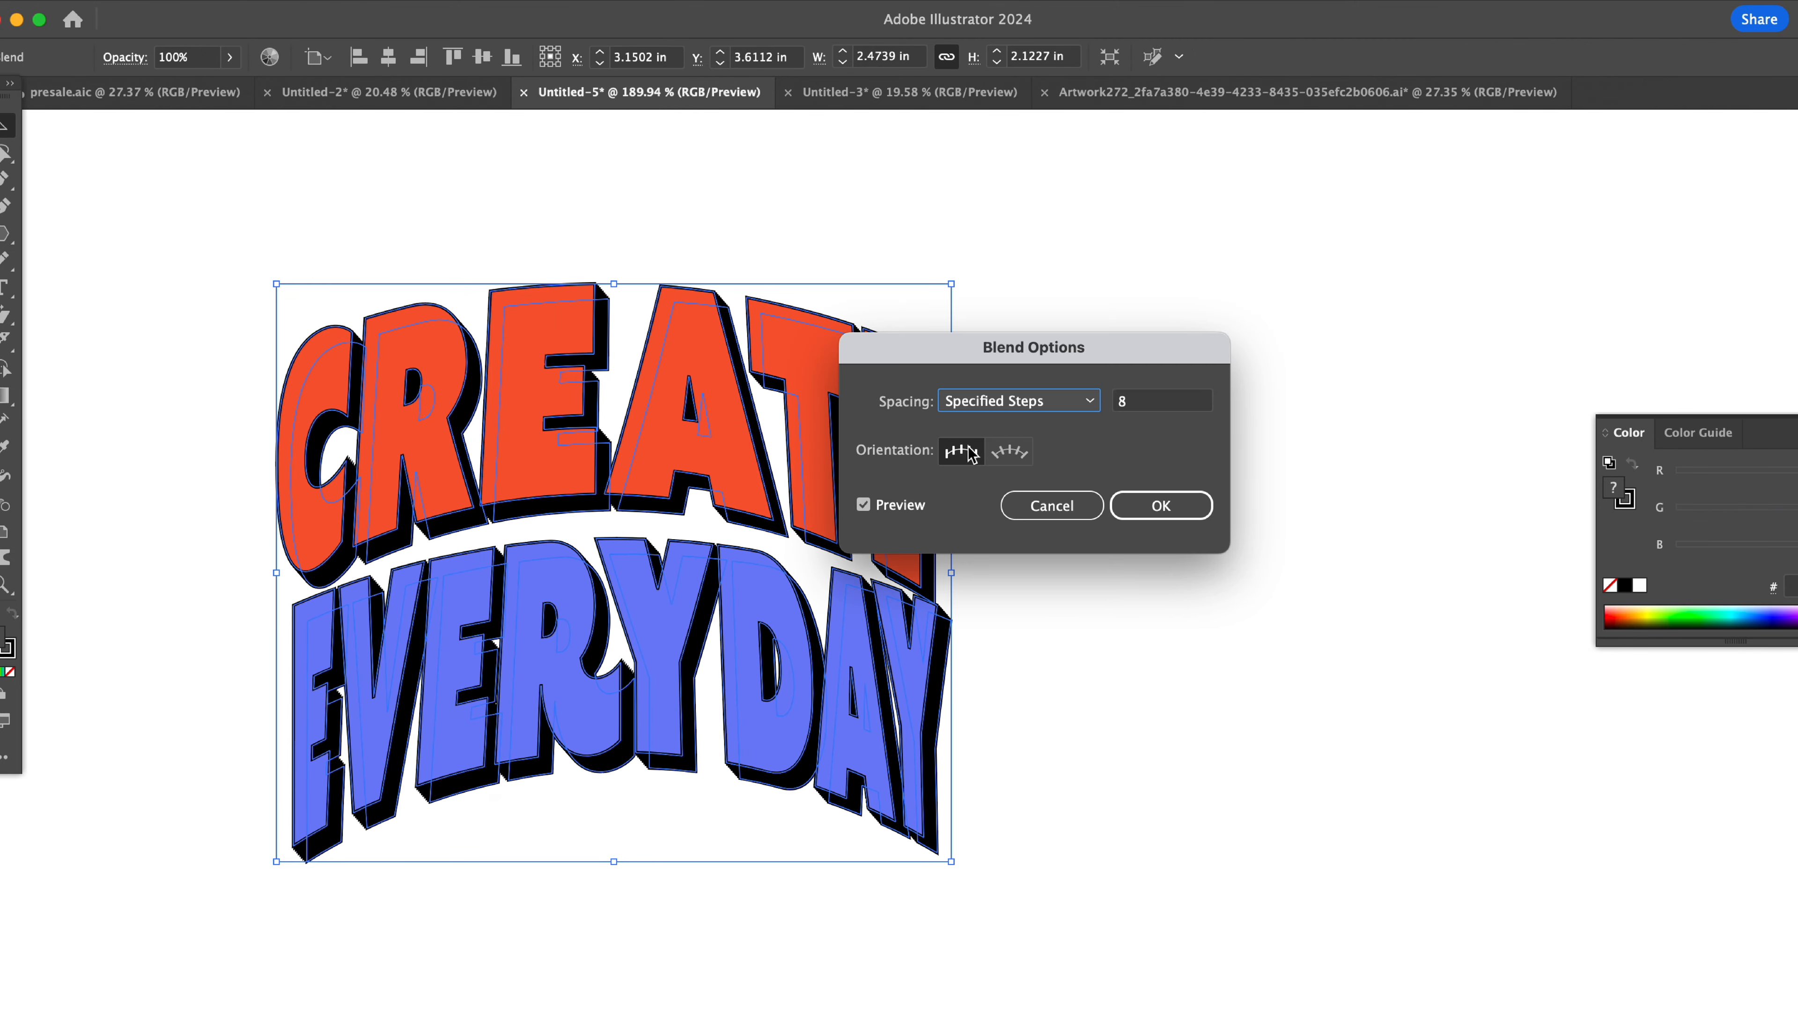
left_click(955, 383)
left_click(956, 408)
left_click(1099, 487)
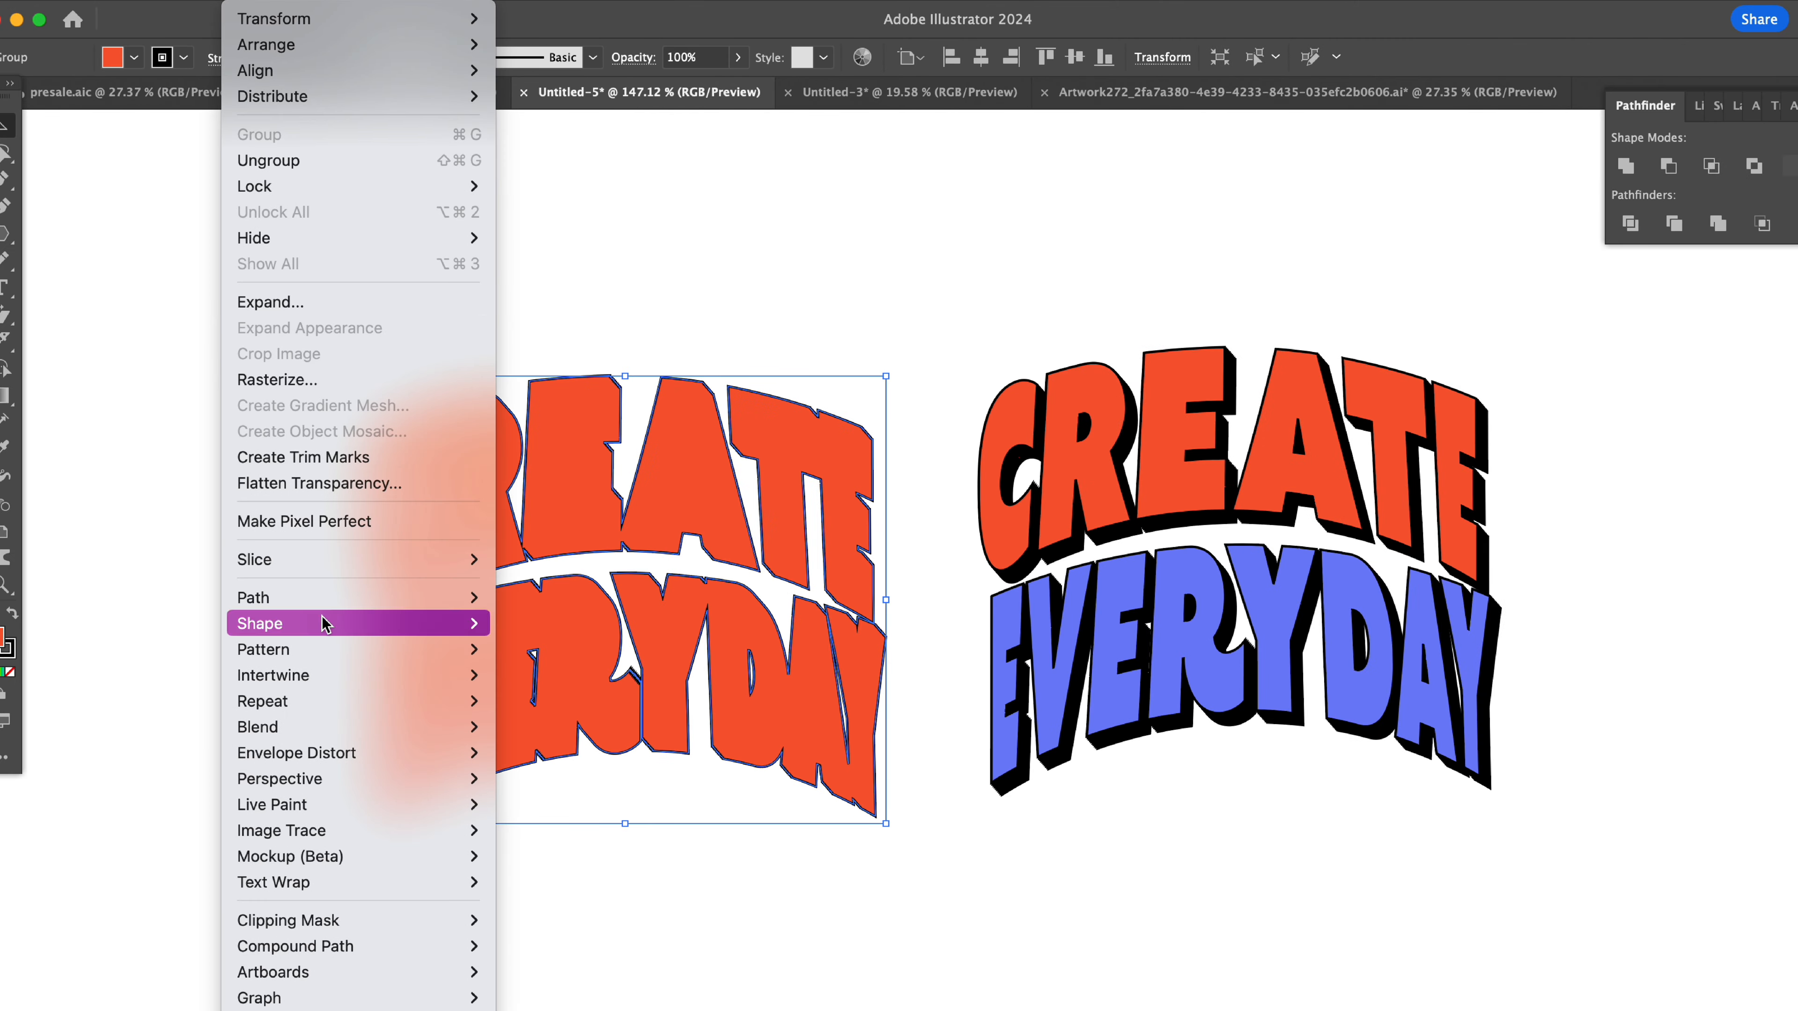
- Expand a duplicate of the lettering blend and build a white outlined backing with a black shadow edge behind the orange-red and blue lettering
left_click(566, 709)
left_click(915, 726)
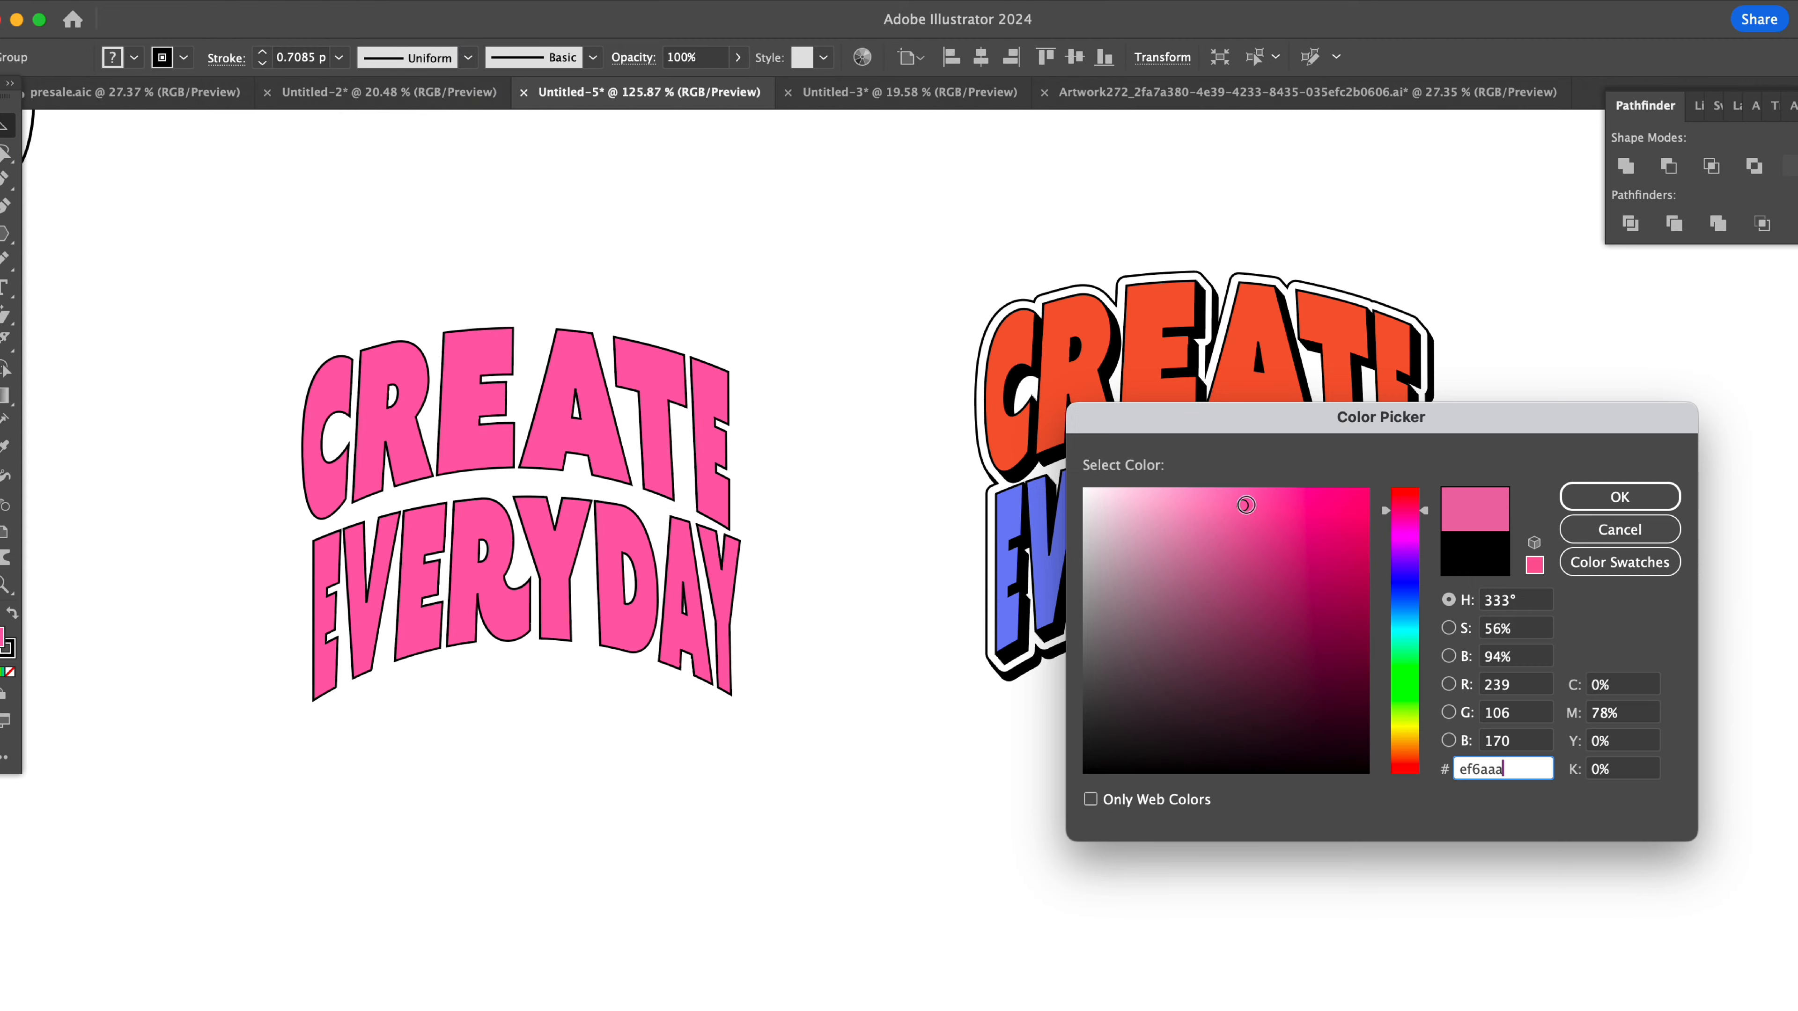
key("Return")
- Place a duplicate of the pink lettering diagonally up and to the left, and fill the rear copy with blue 6b9ded
left_click_drag(620, 602, 562, 545)
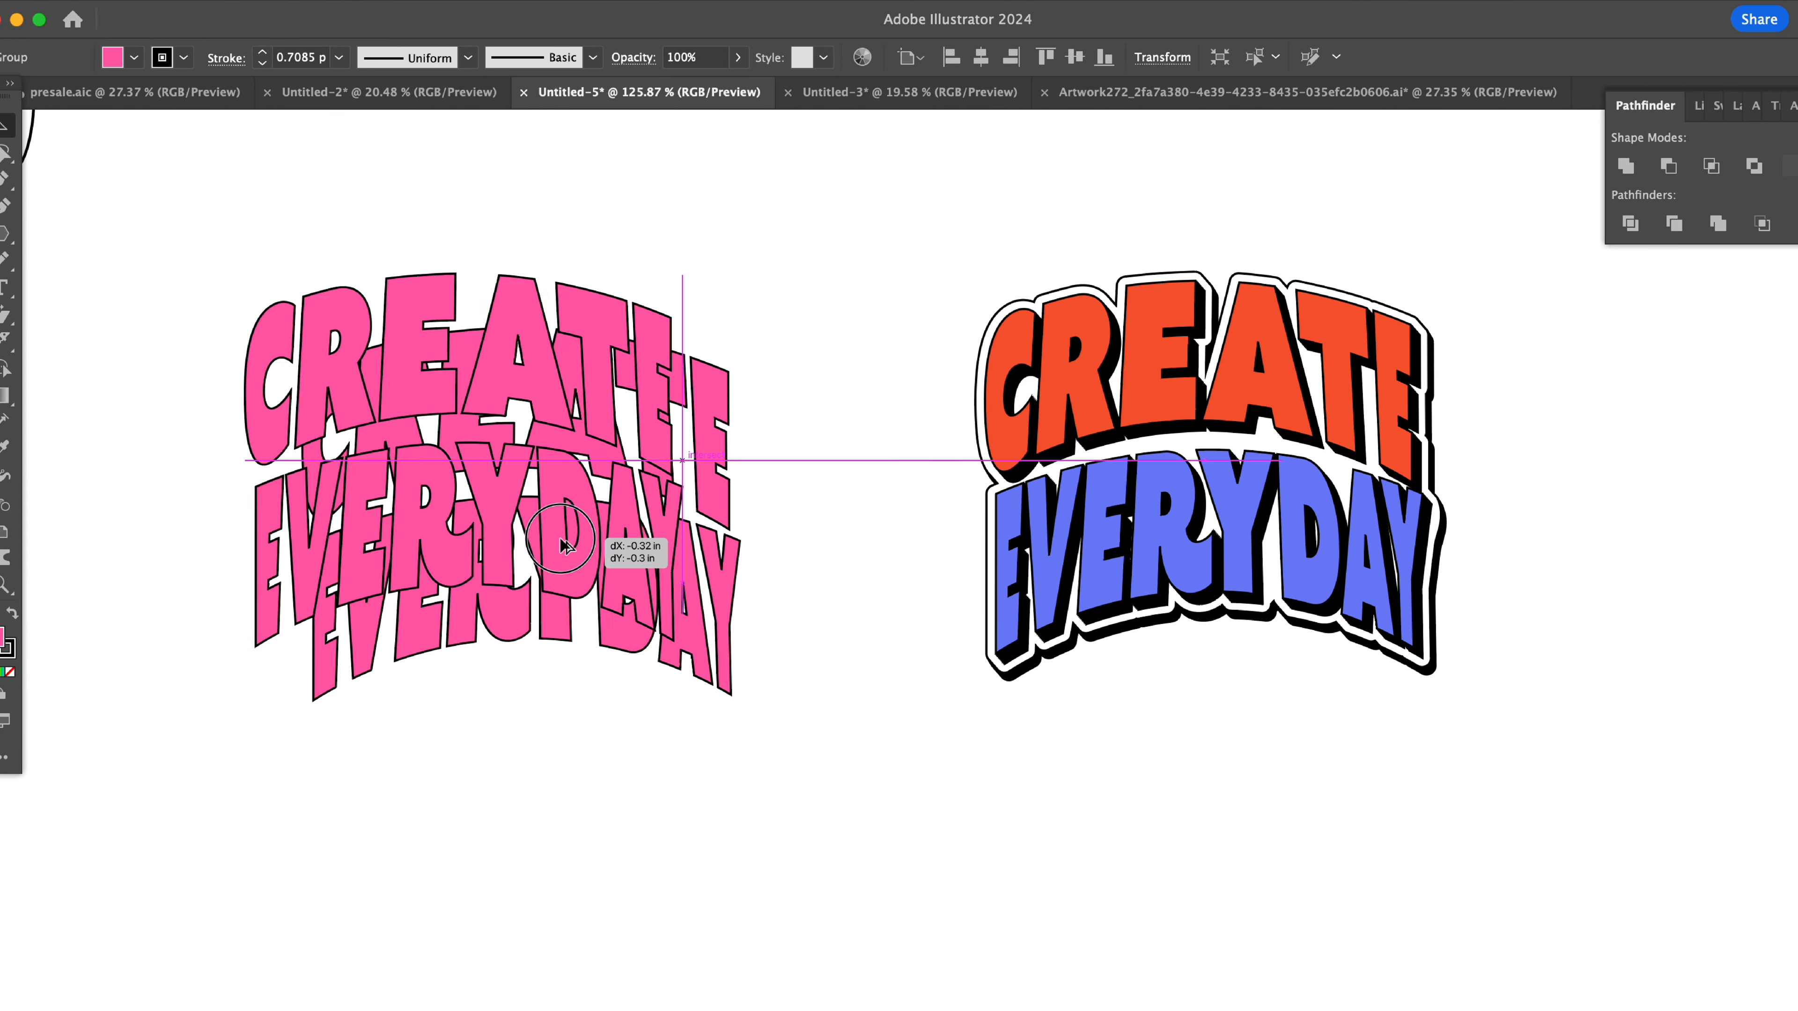
double_click(3, 640)
left_click_drag(1411, 752, 1416, 601)
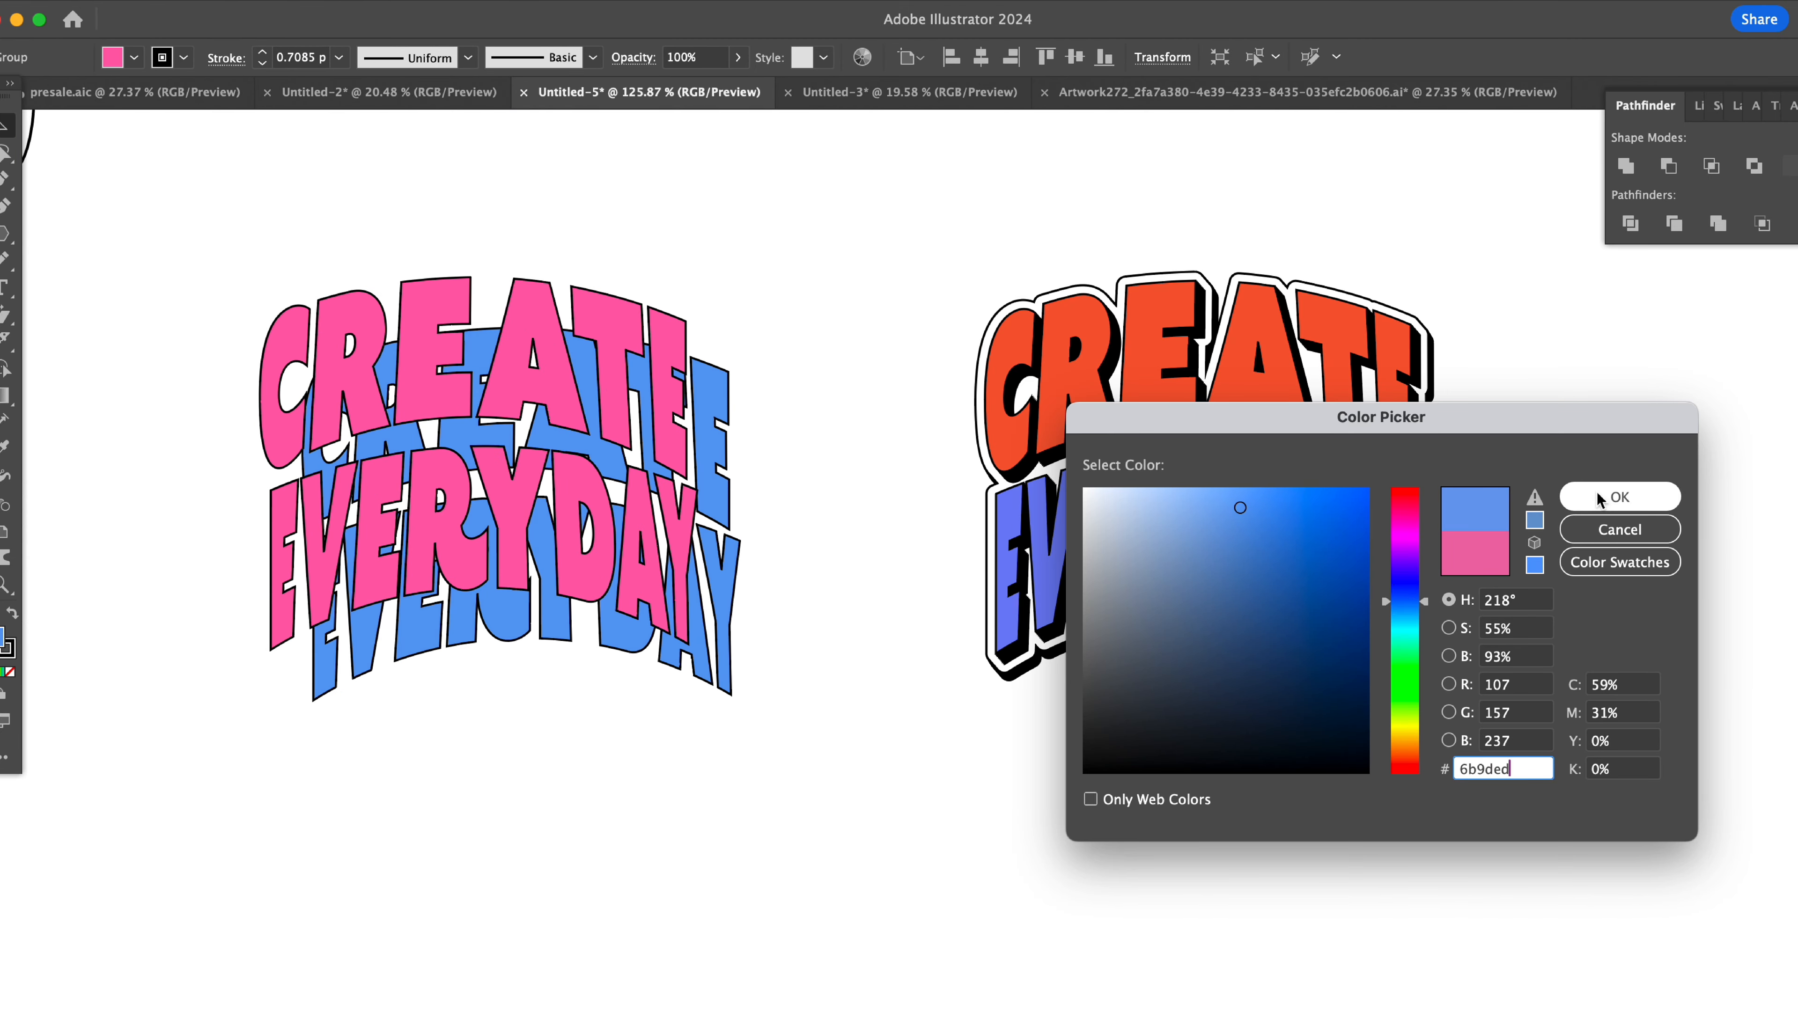
left_click(1597, 498)
- Select both the pink and blue lettering copies and make a blend between them
left_click(424, 397, "shift")
left_click(247, 1)
mouse_move(262, 727)
left_click(559, 791)
left_click(999, 488)
left_click(248, 2)
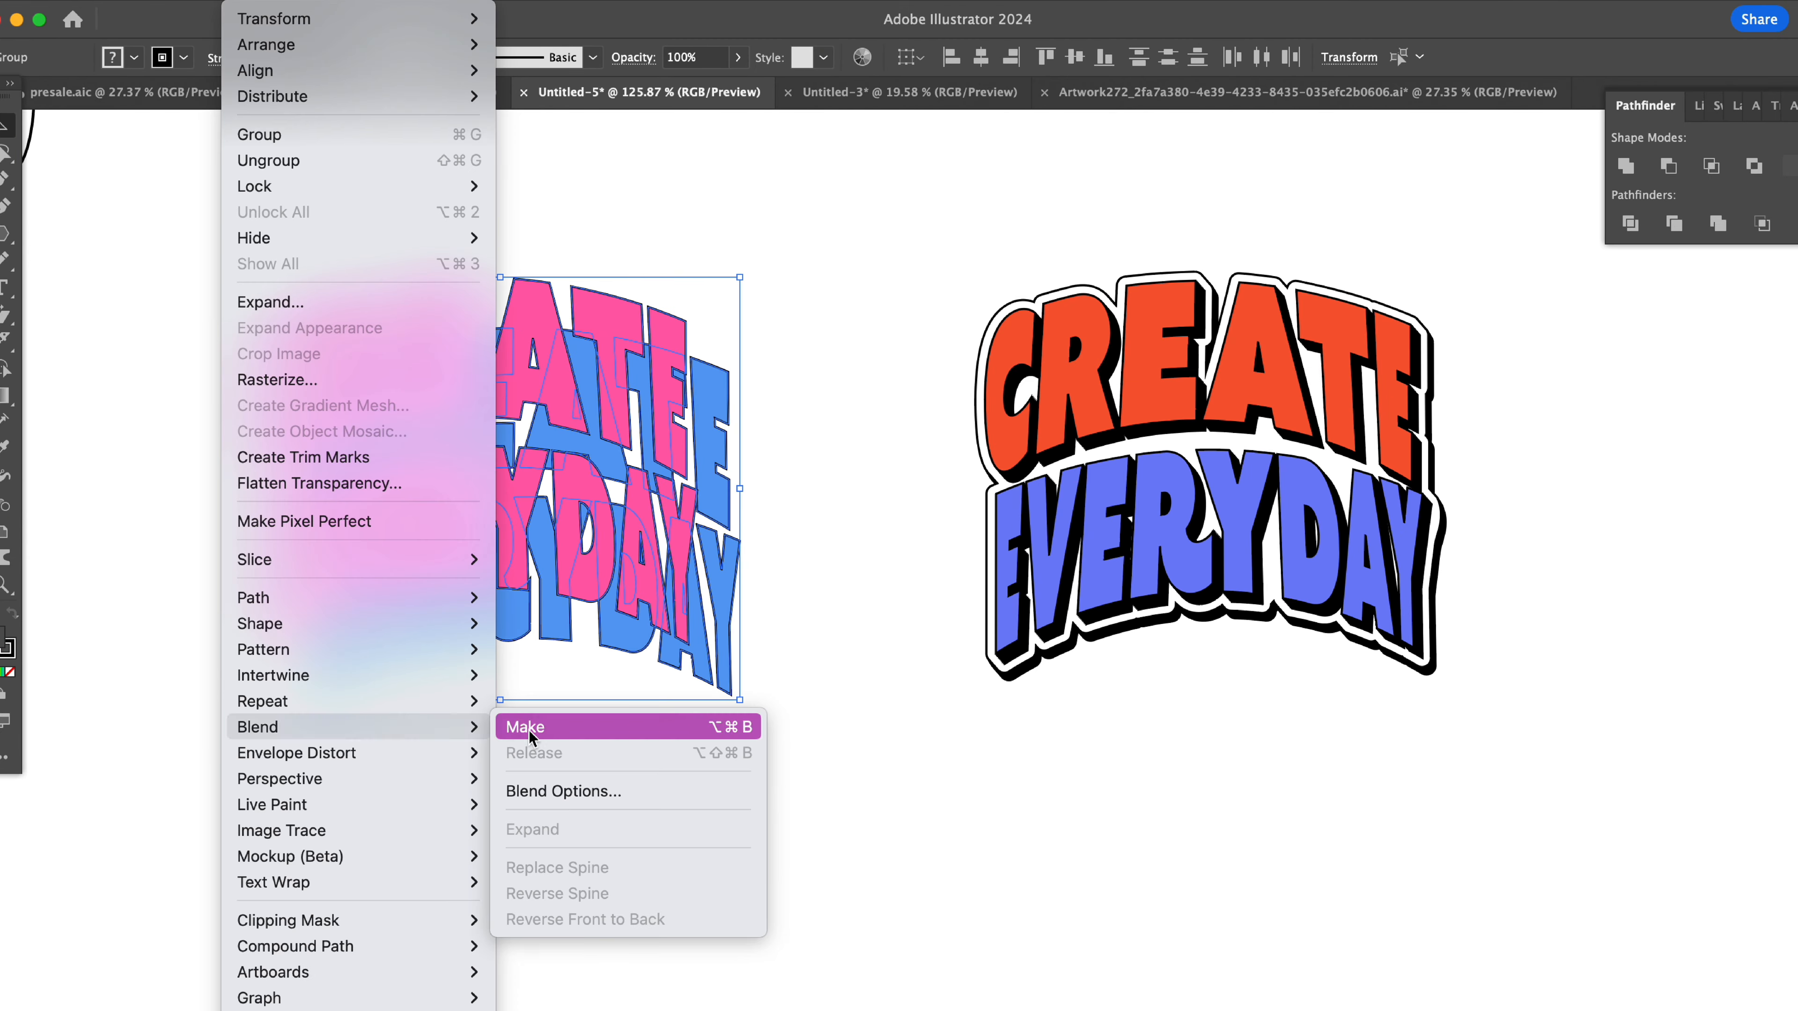
left_click(530, 729)
left_click(793, 715)
- Isolate the rear lettering copy inside the blend and scale it down so the extrusion tapers inward
double_click(711, 684)
left_click_drag(740, 701, 550, 651)
double_click(437, 739)
- Apply the blend options to the tapered lettering and recolour its front gradient from pink to light pink
left_click(496, 552)
left_click(247, 1)
left_click(559, 791)
left_click(1099, 488)
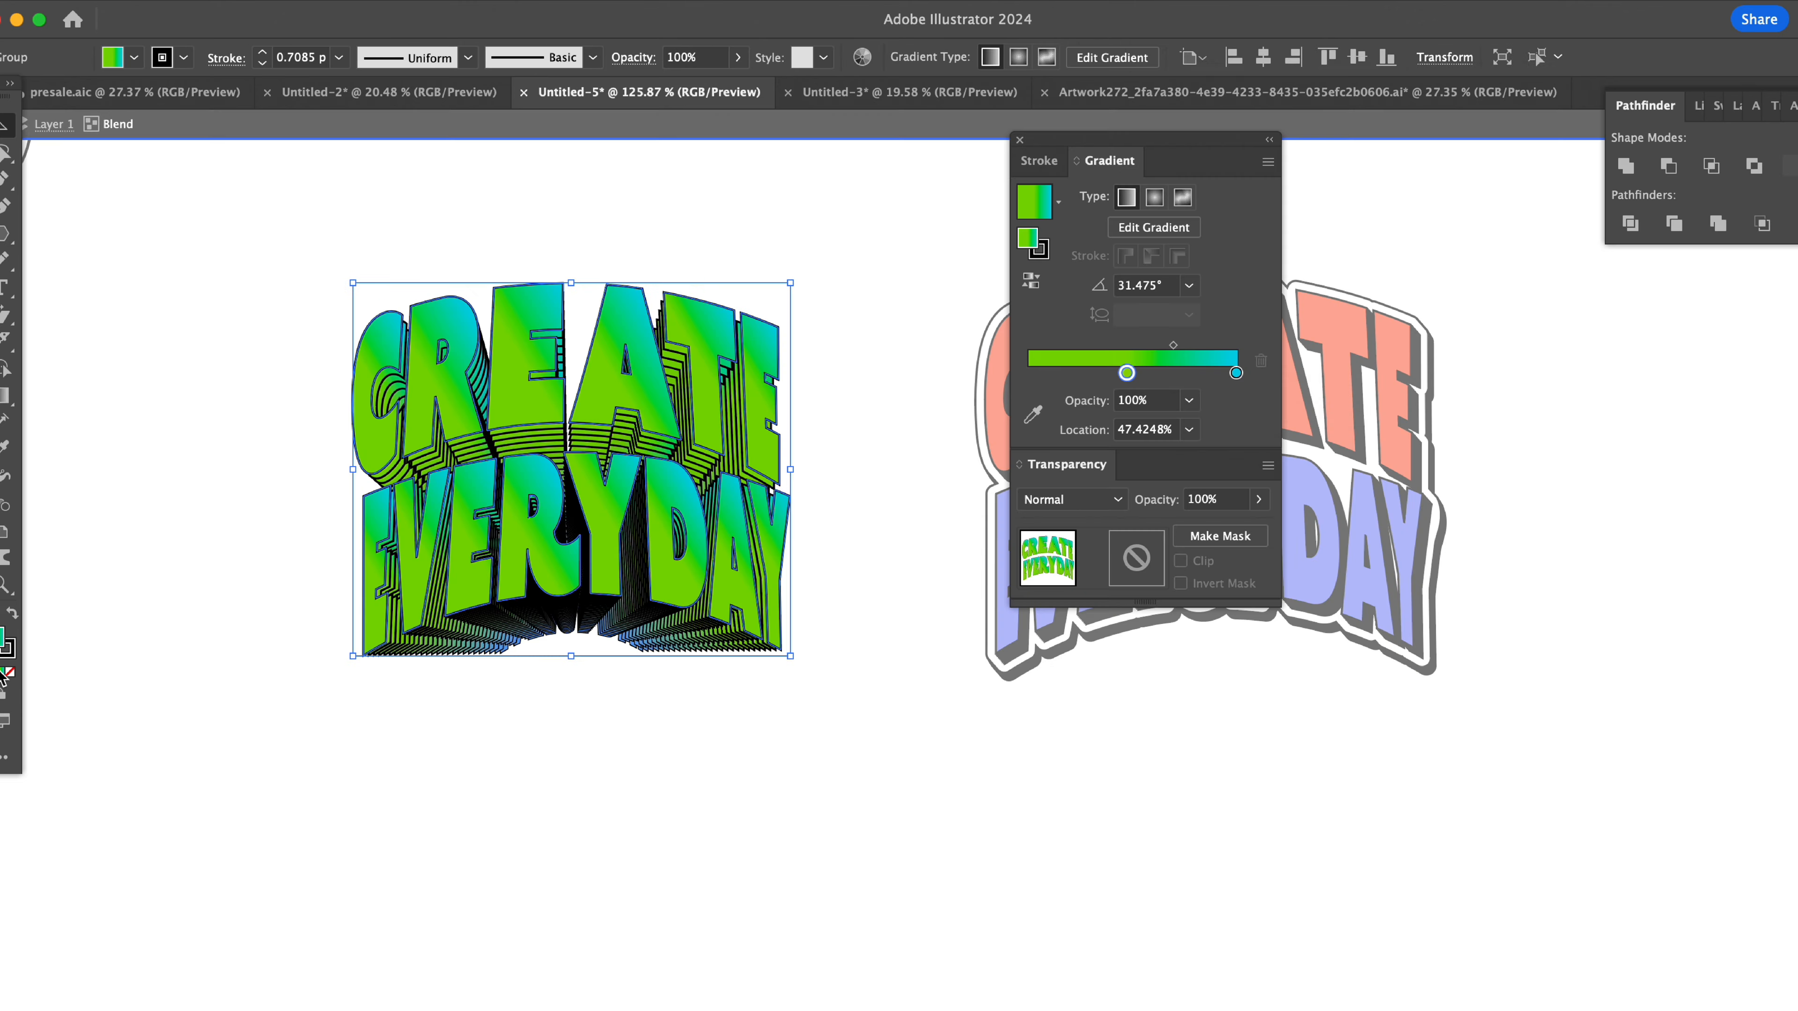
double_click(1127, 372)
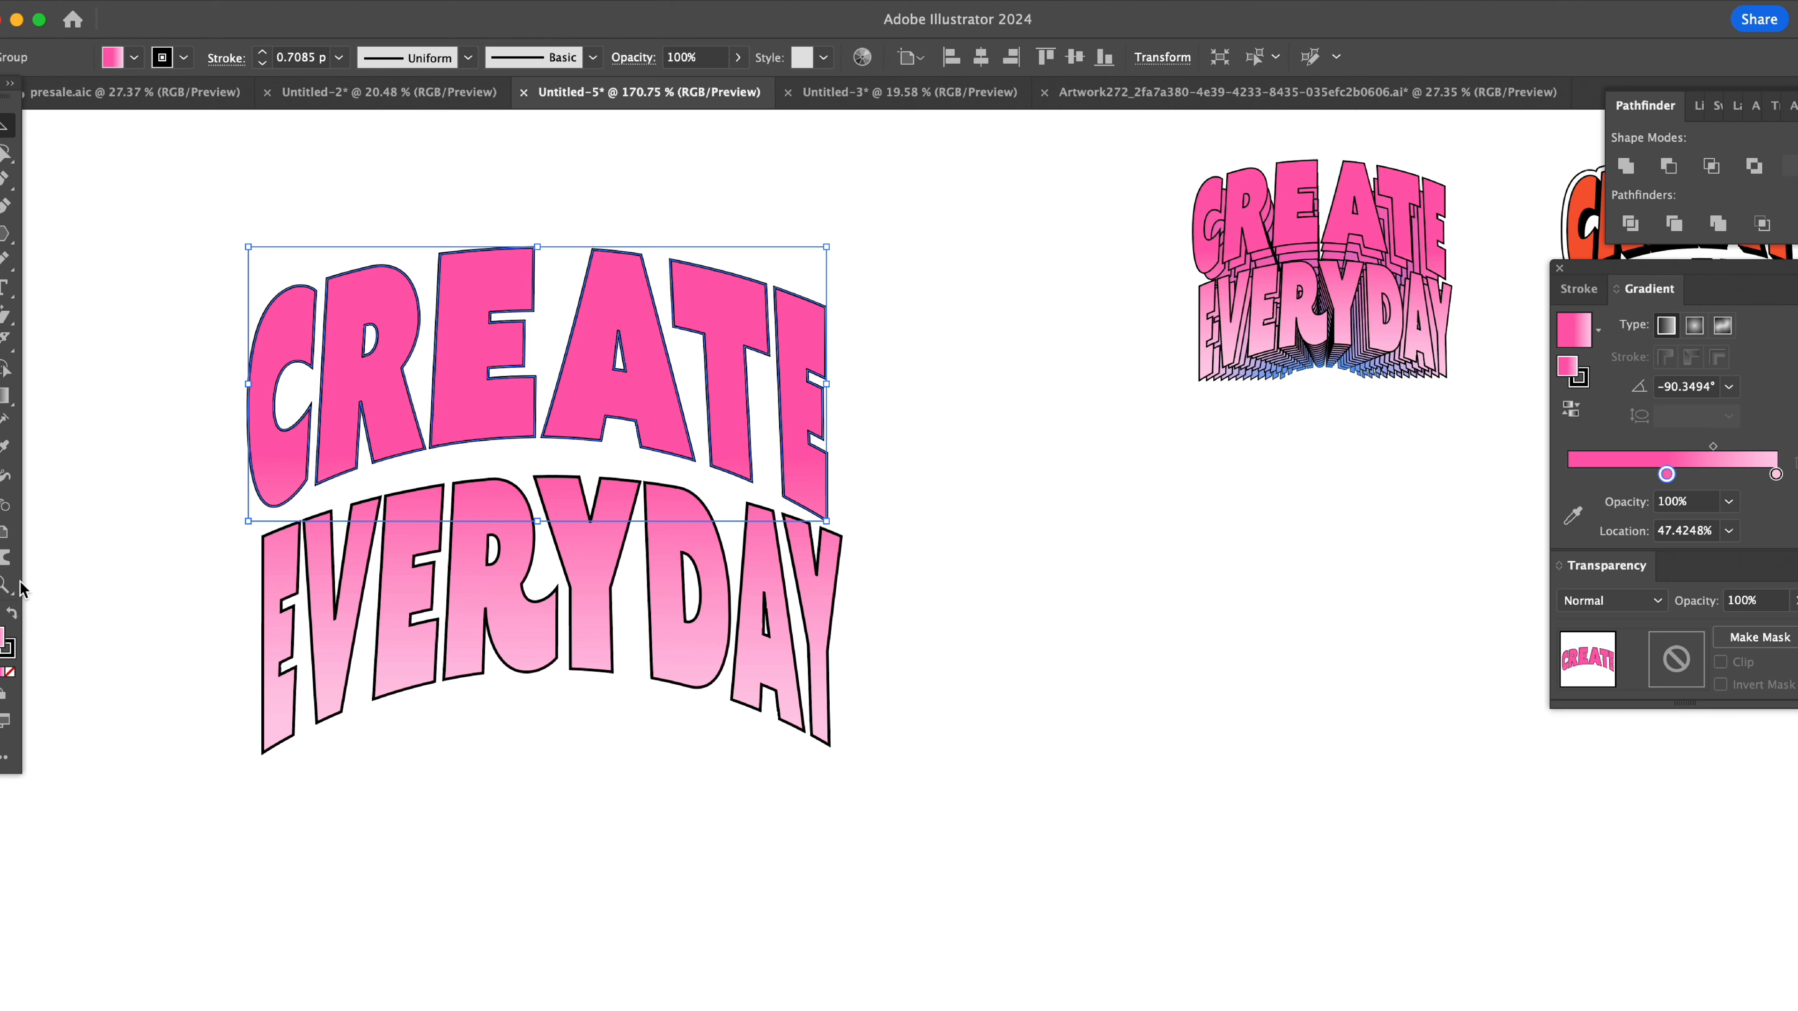
- Fill the black EVERYDAY in the new lettering with lime green
double_click(6, 637)
left_click_drag(1405, 502, 1406, 714)
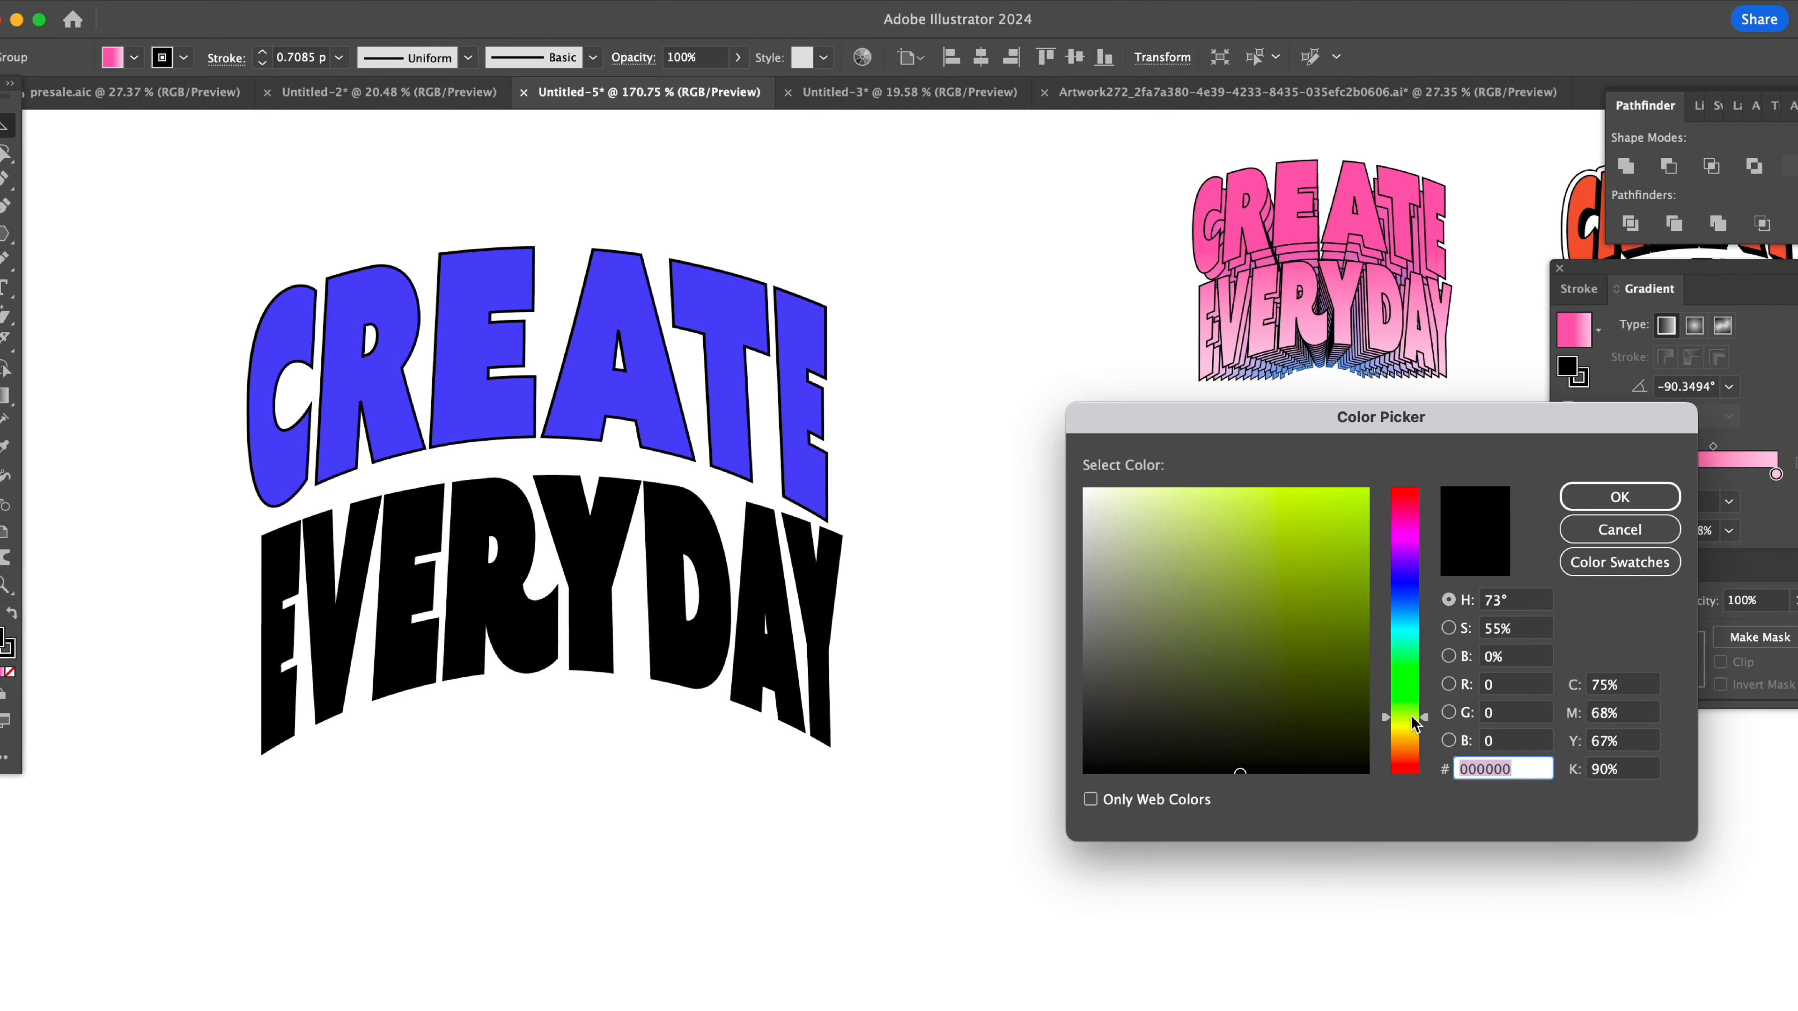
left_click(1617, 490)
- Duplicate the blue CREATE down and to the left, and make a blend between the two copies
left_click_drag(475, 397, 419, 531)
left_click(248, 1)
mouse_move(261, 726)
left_click(530, 730)
left_click(517, 955)
- Set the blue CREATE blend's spacing to 20 specified steps
double_click(244, 677)
double_click(272, 680)
double_click(183, 277)
left_click(248, 368)
left_click(248, 1)
left_click(559, 791)
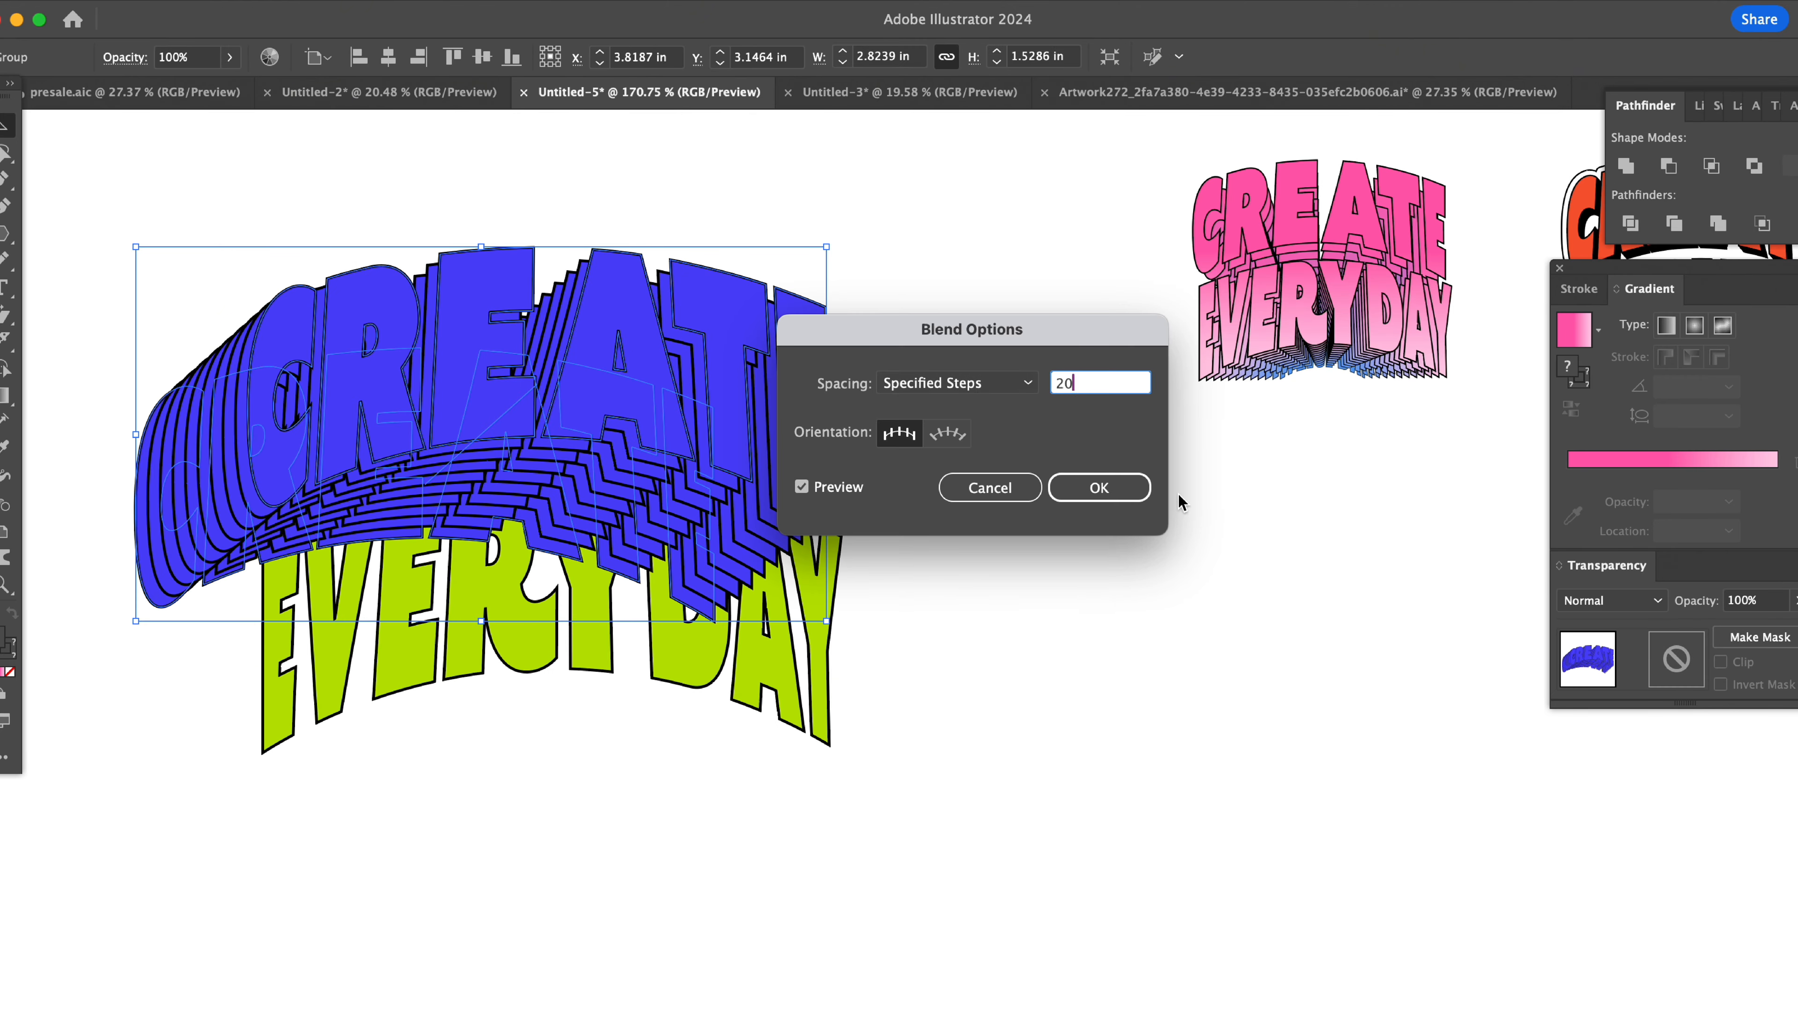
left_click(1098, 488)
- Set the blue CREATE blend's spacing to 50 specified steps
left_click(248, 1)
mouse_move(333, 732)
left_click(559, 791)
type("50")
key("Return")
- Duplicate the lime EVERYDAY down and to the right, and make a blend between the two copies
left_click_drag(600, 662, 741, 746)
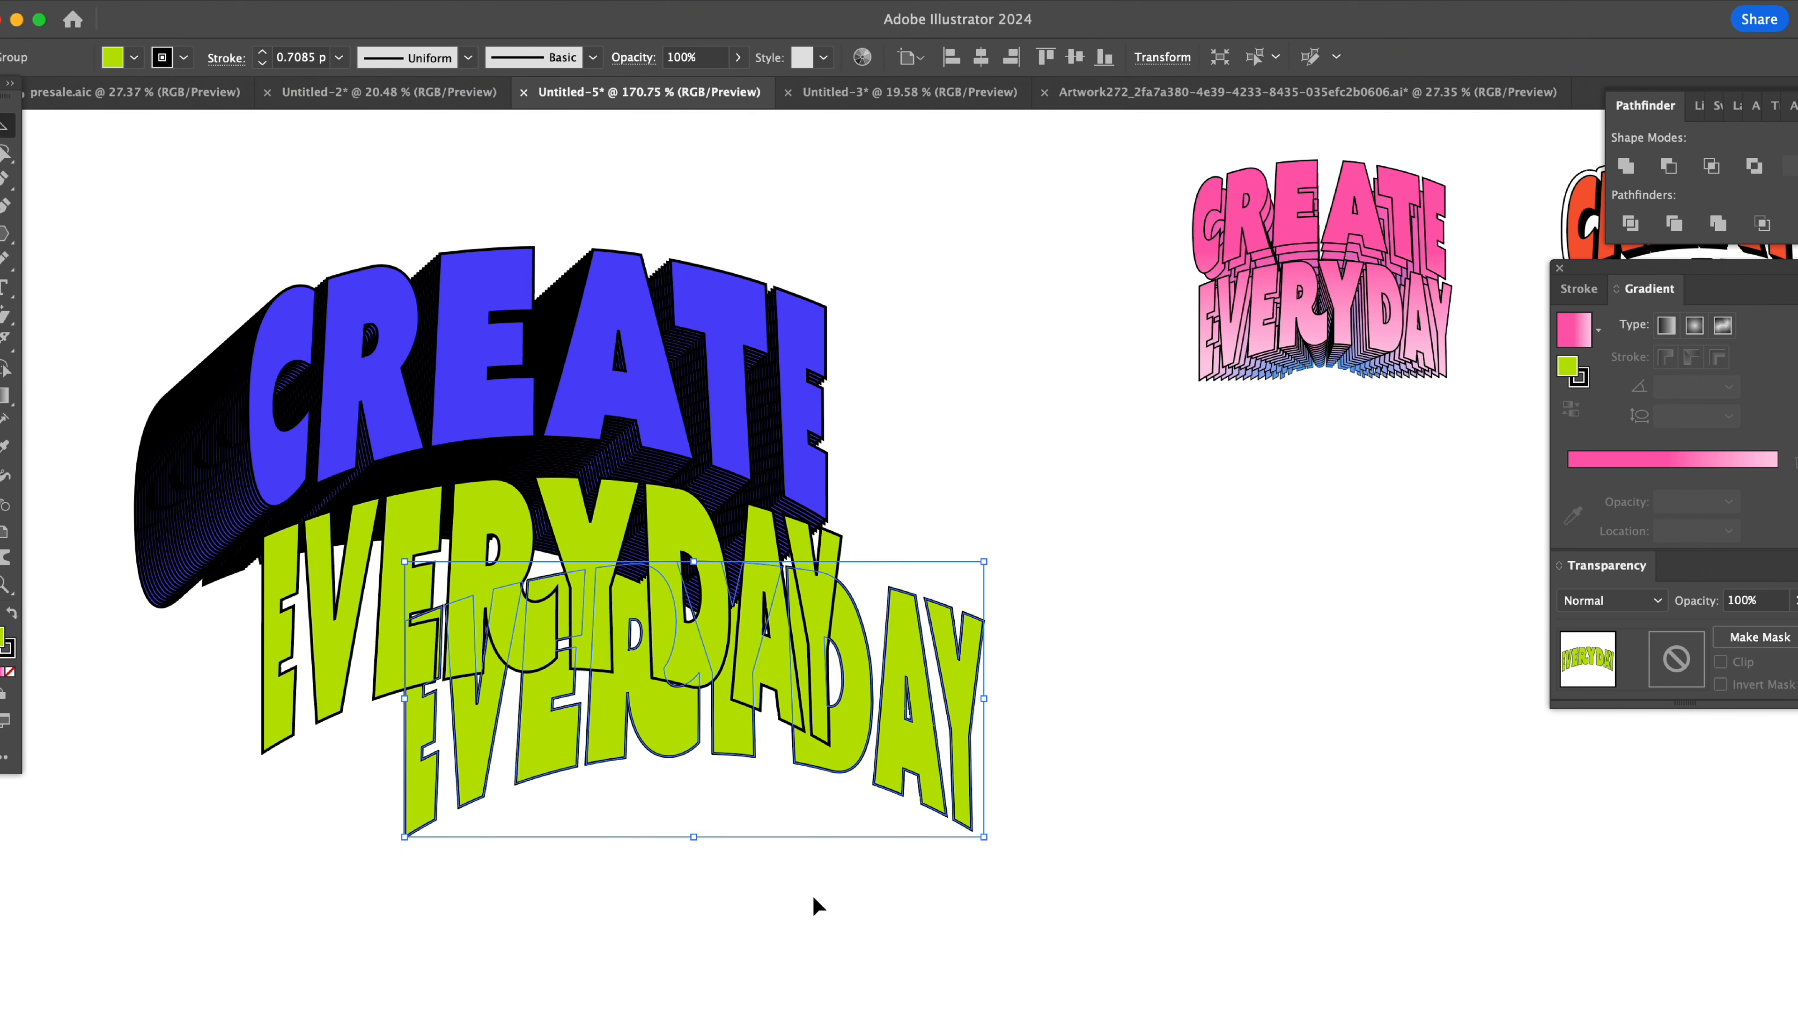
left_click(248, 1)
mouse_move(262, 727)
left_click(565, 722)
- Set the lime EVERYDAY blend to 80 specified steps after trying 40
left_click(247, 2)
left_click(562, 791)
type("40")
left_click(1017, 377)
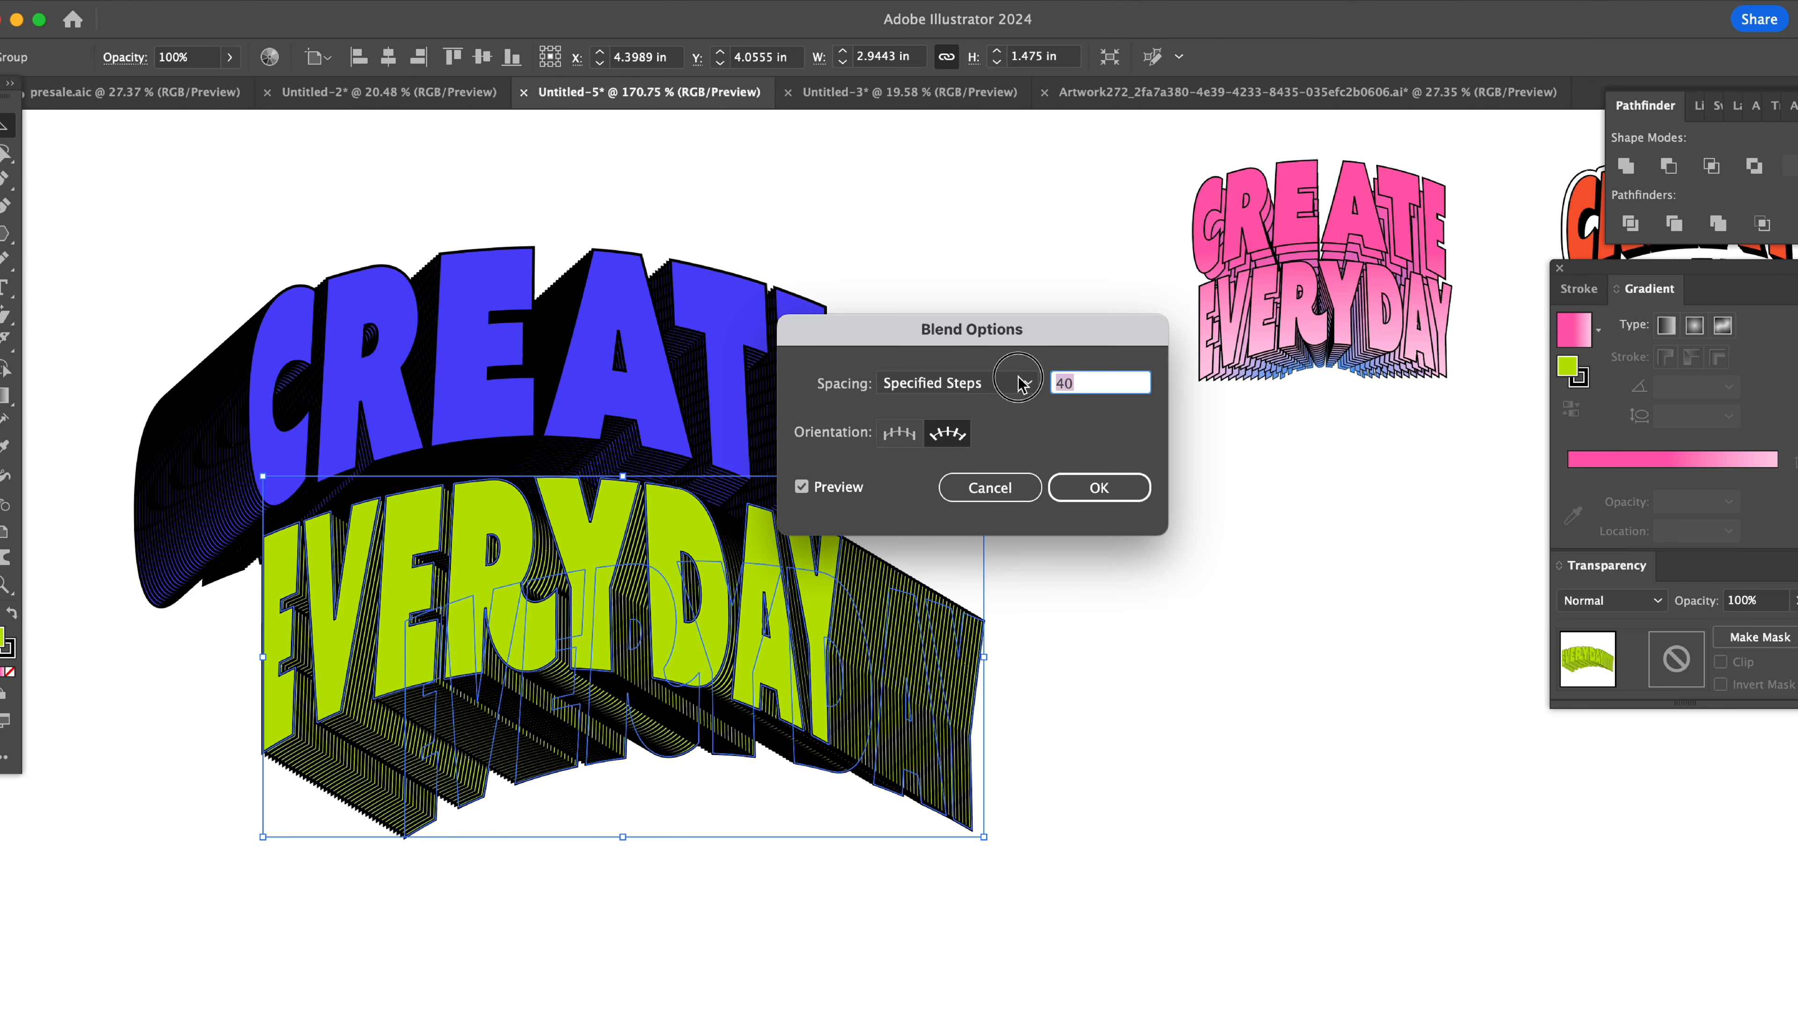
type("80")
key("Return")
- Shrink the rear copy inside the EVERYDAY blend so it tapers inward, and isolate the CREATE blend for editing
double_click(966, 673)
double_click(935, 694)
left_click_drag(984, 657, 749, 696)
double_click(1014, 551)
double_click(215, 603)
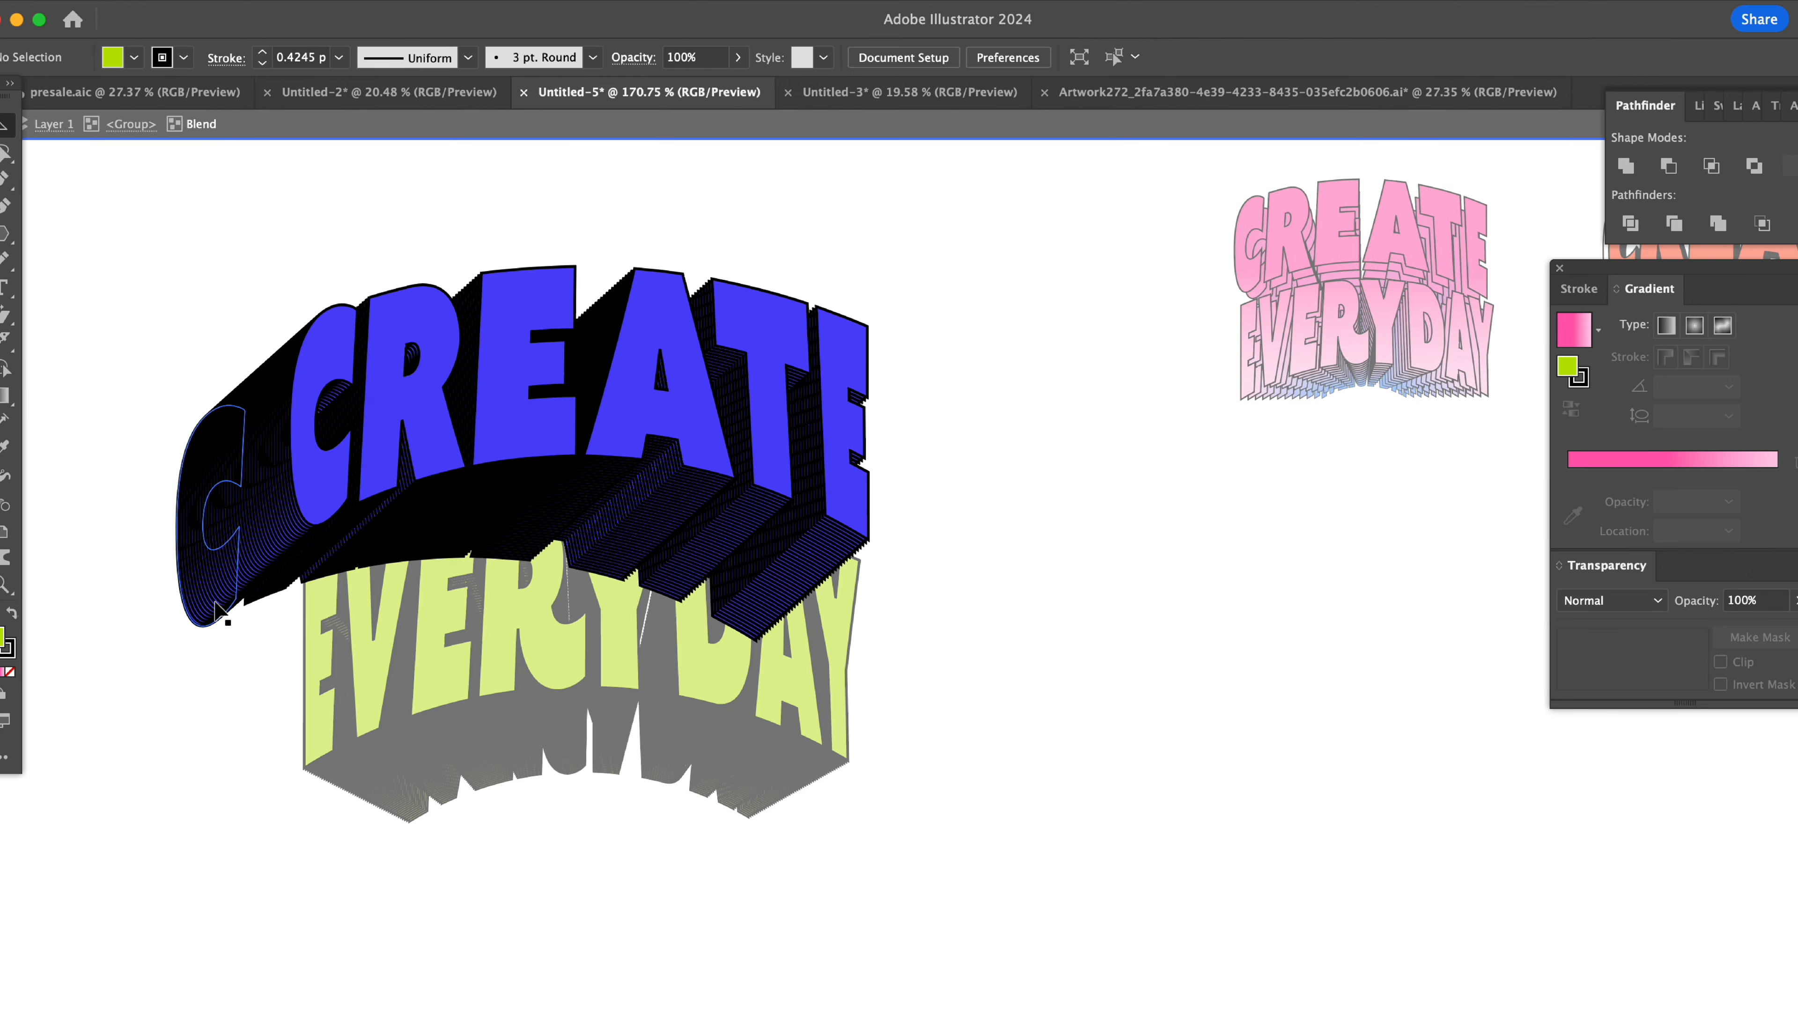
- Place the orange-red and blue lettering below the pink lettering and offset the pink lettering's united silhouette outward
left_click_drag(913, 641, 890, 669)
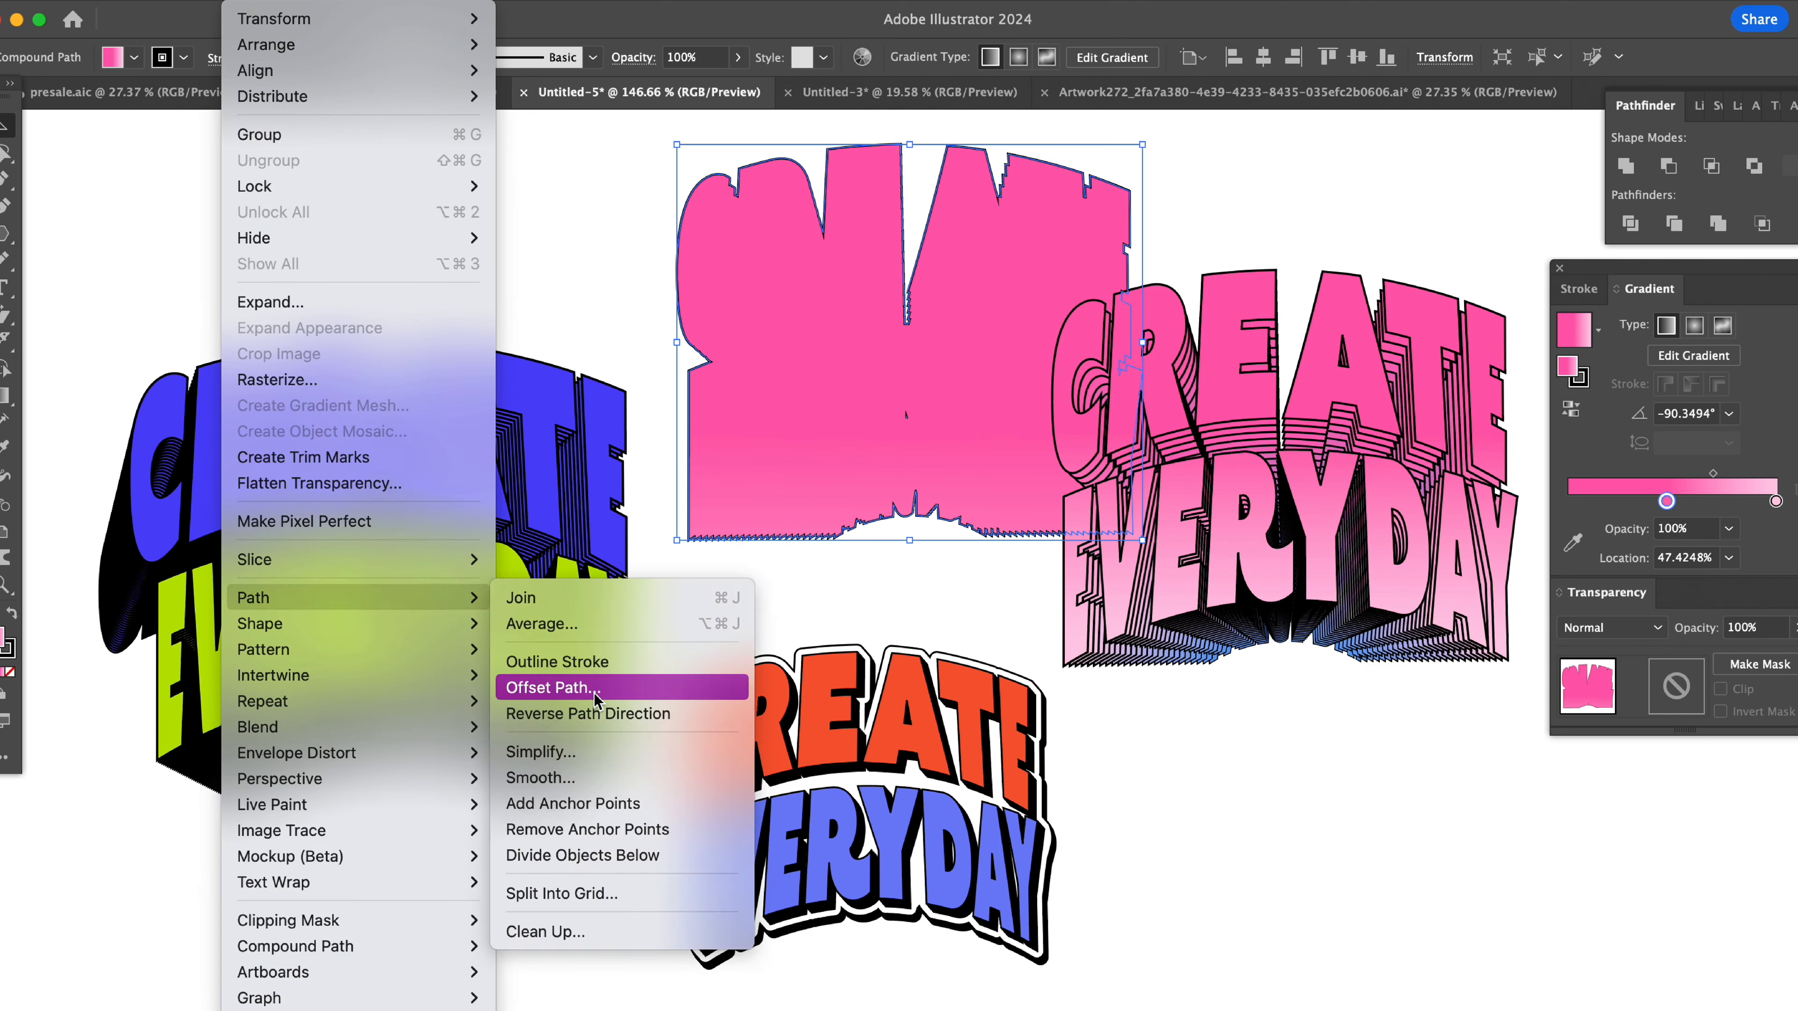
left_click(963, 686)
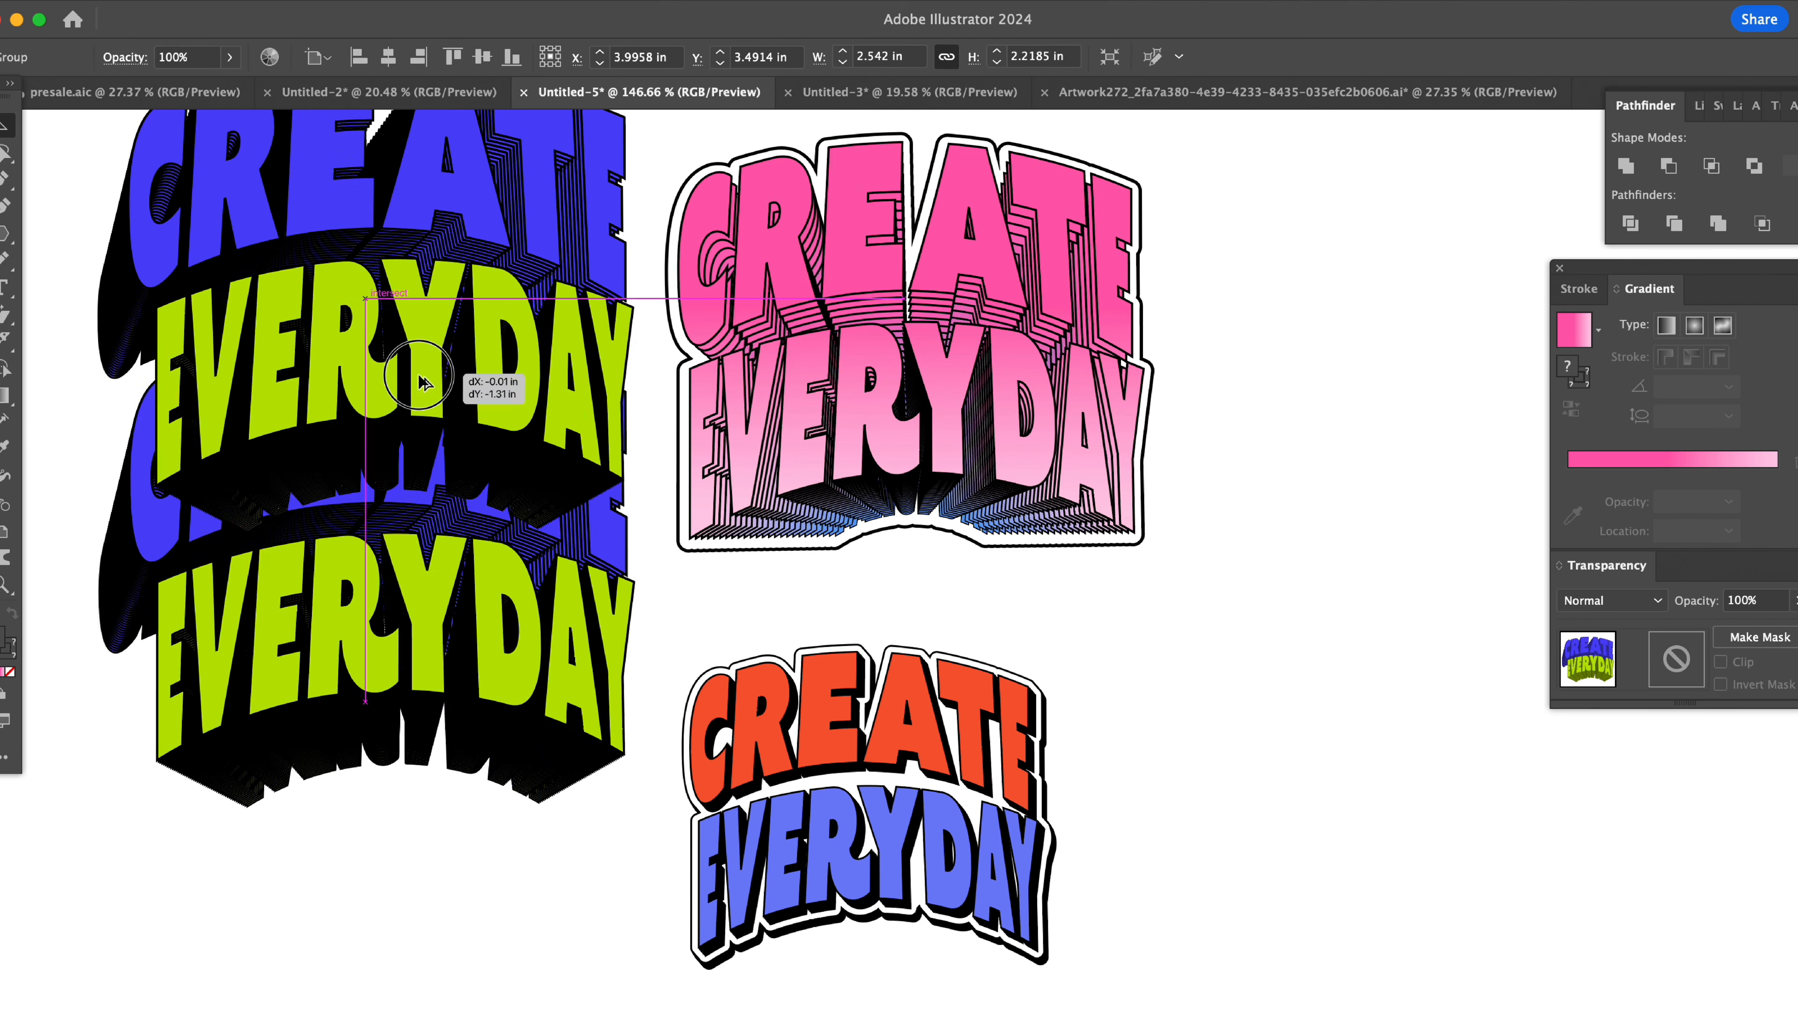
- Offset the united silhouette of the blue and lime lettering outward to form its white backing with a black outline
left_click(248, 1)
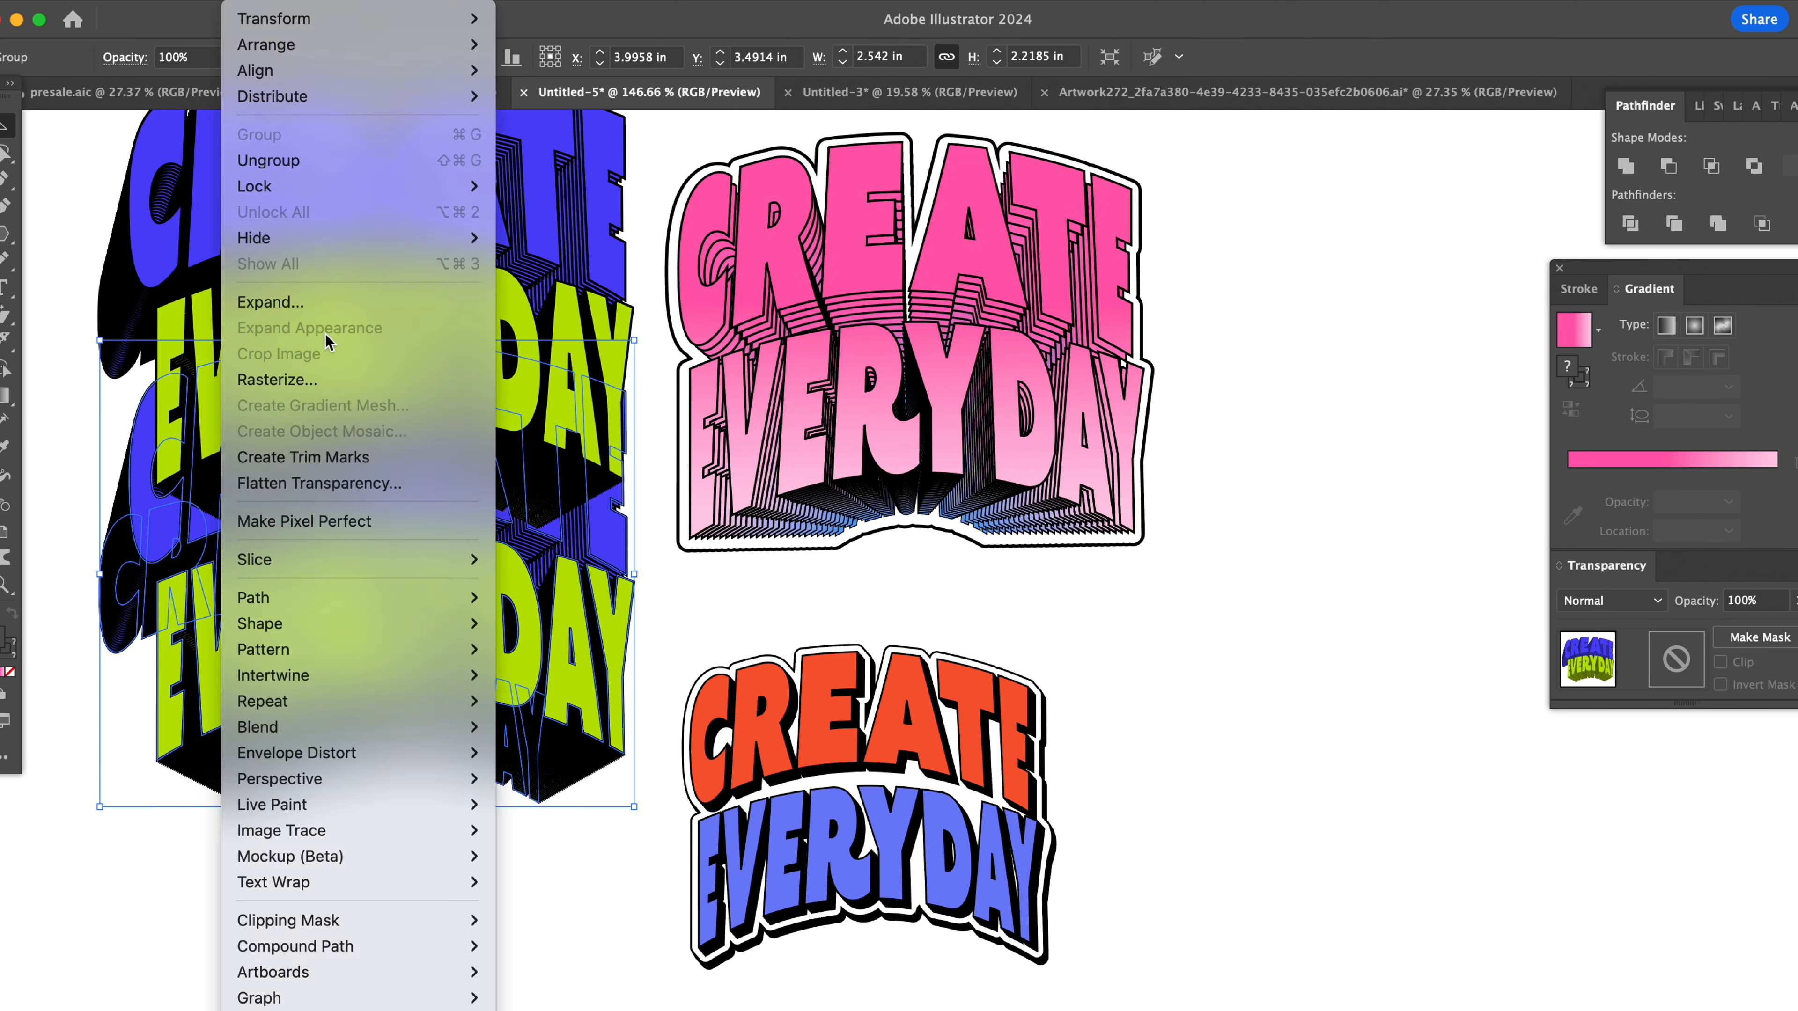
left_click(623, 683)
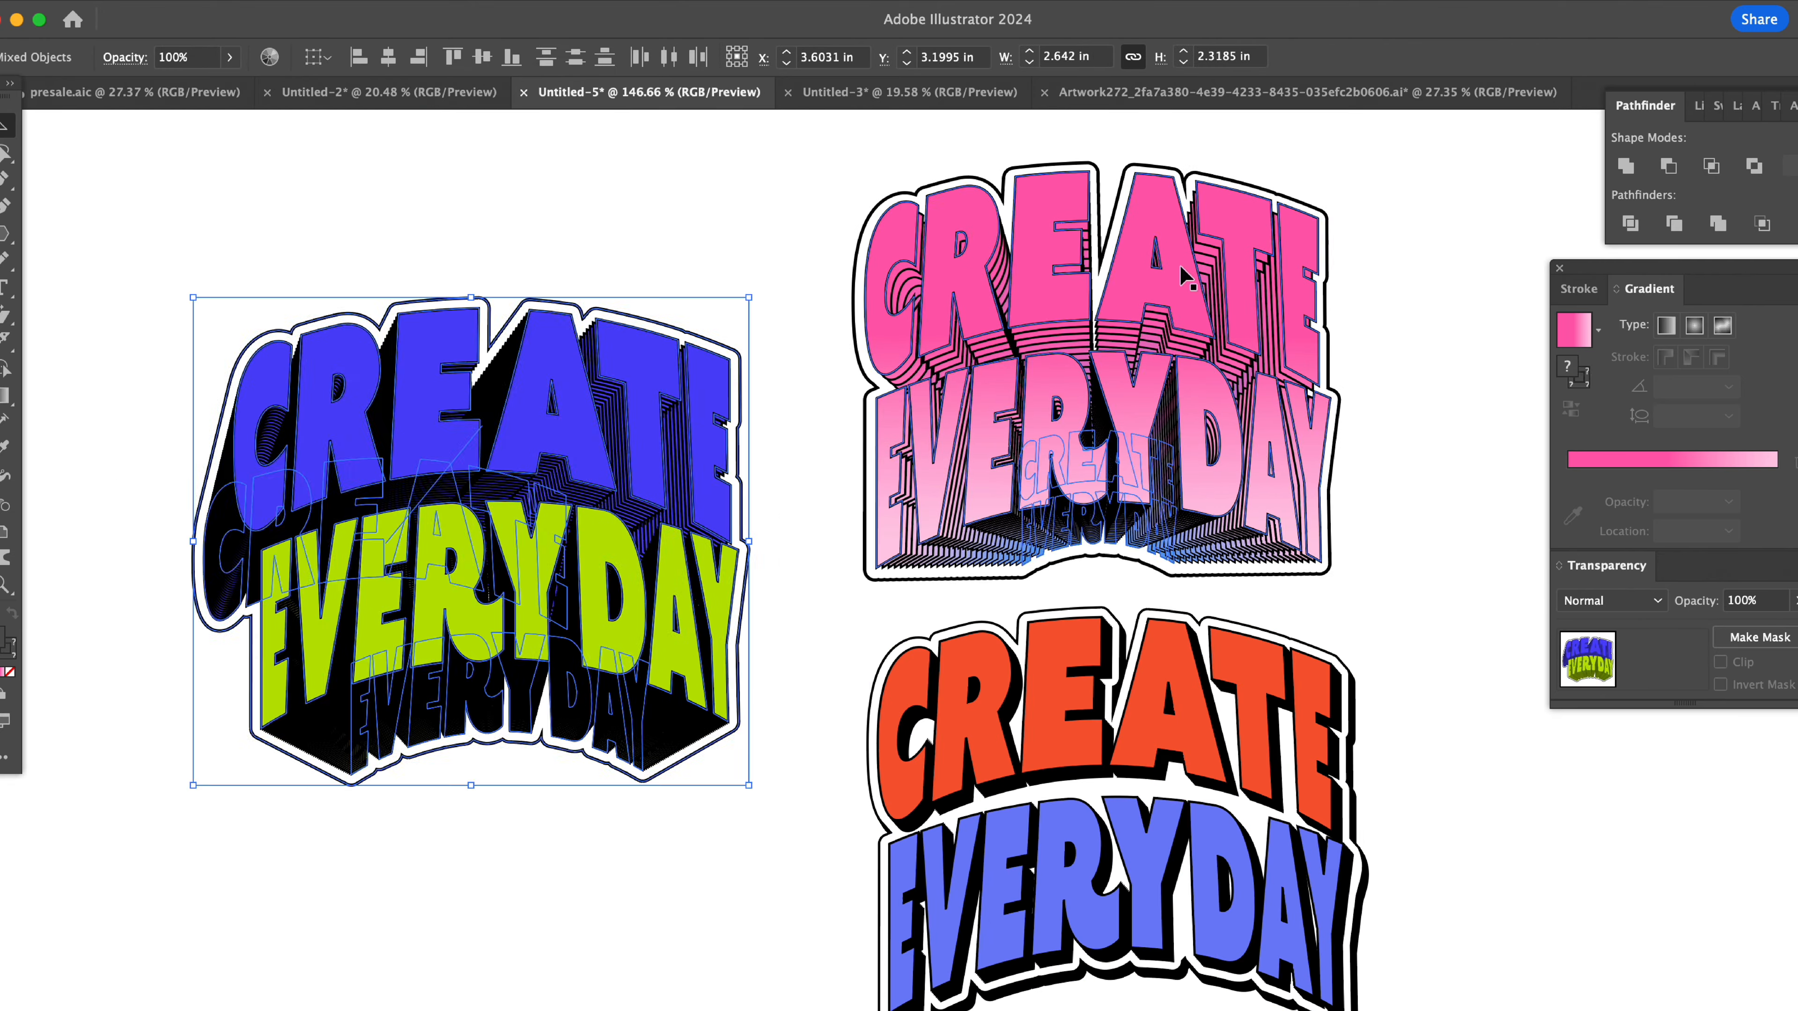
- Reposition the pink ABC lettering slightly and shrink it from its C side
left_click_drag(1127, 808, 1056, 811)
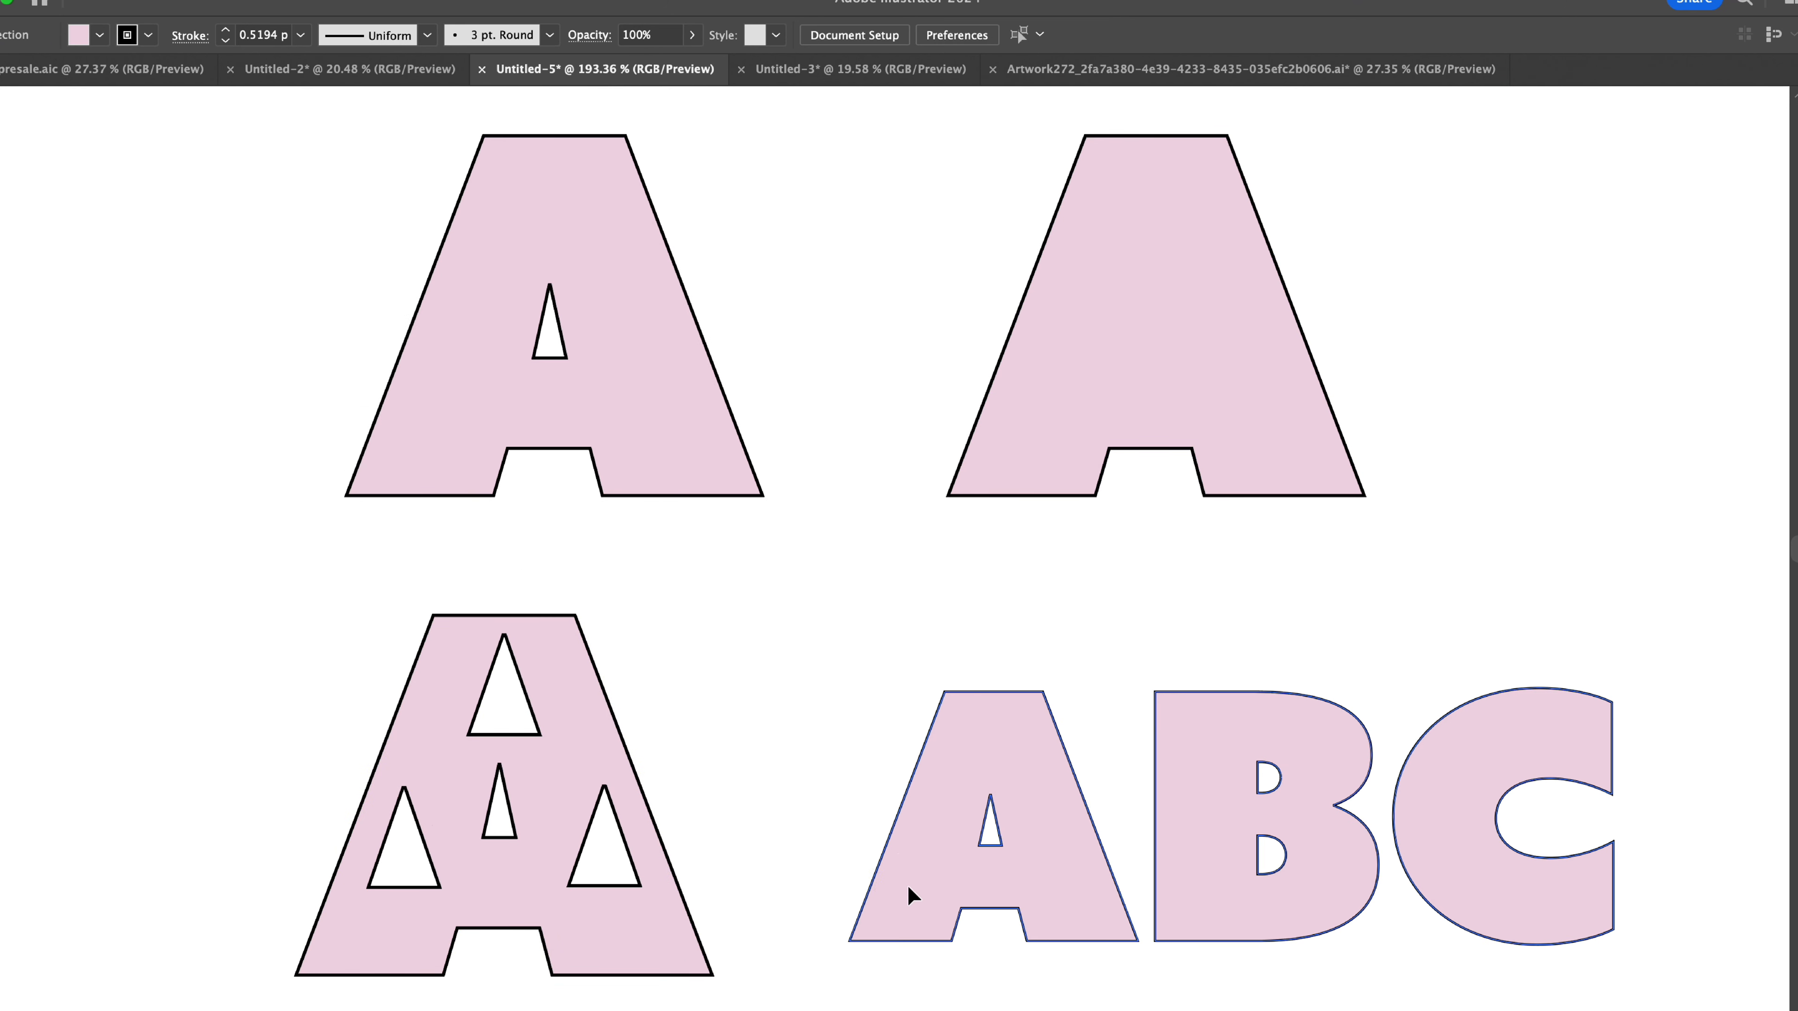
left_click_drag(926, 889, 909, 877)
left_click_drag(1594, 796, 1386, 801)
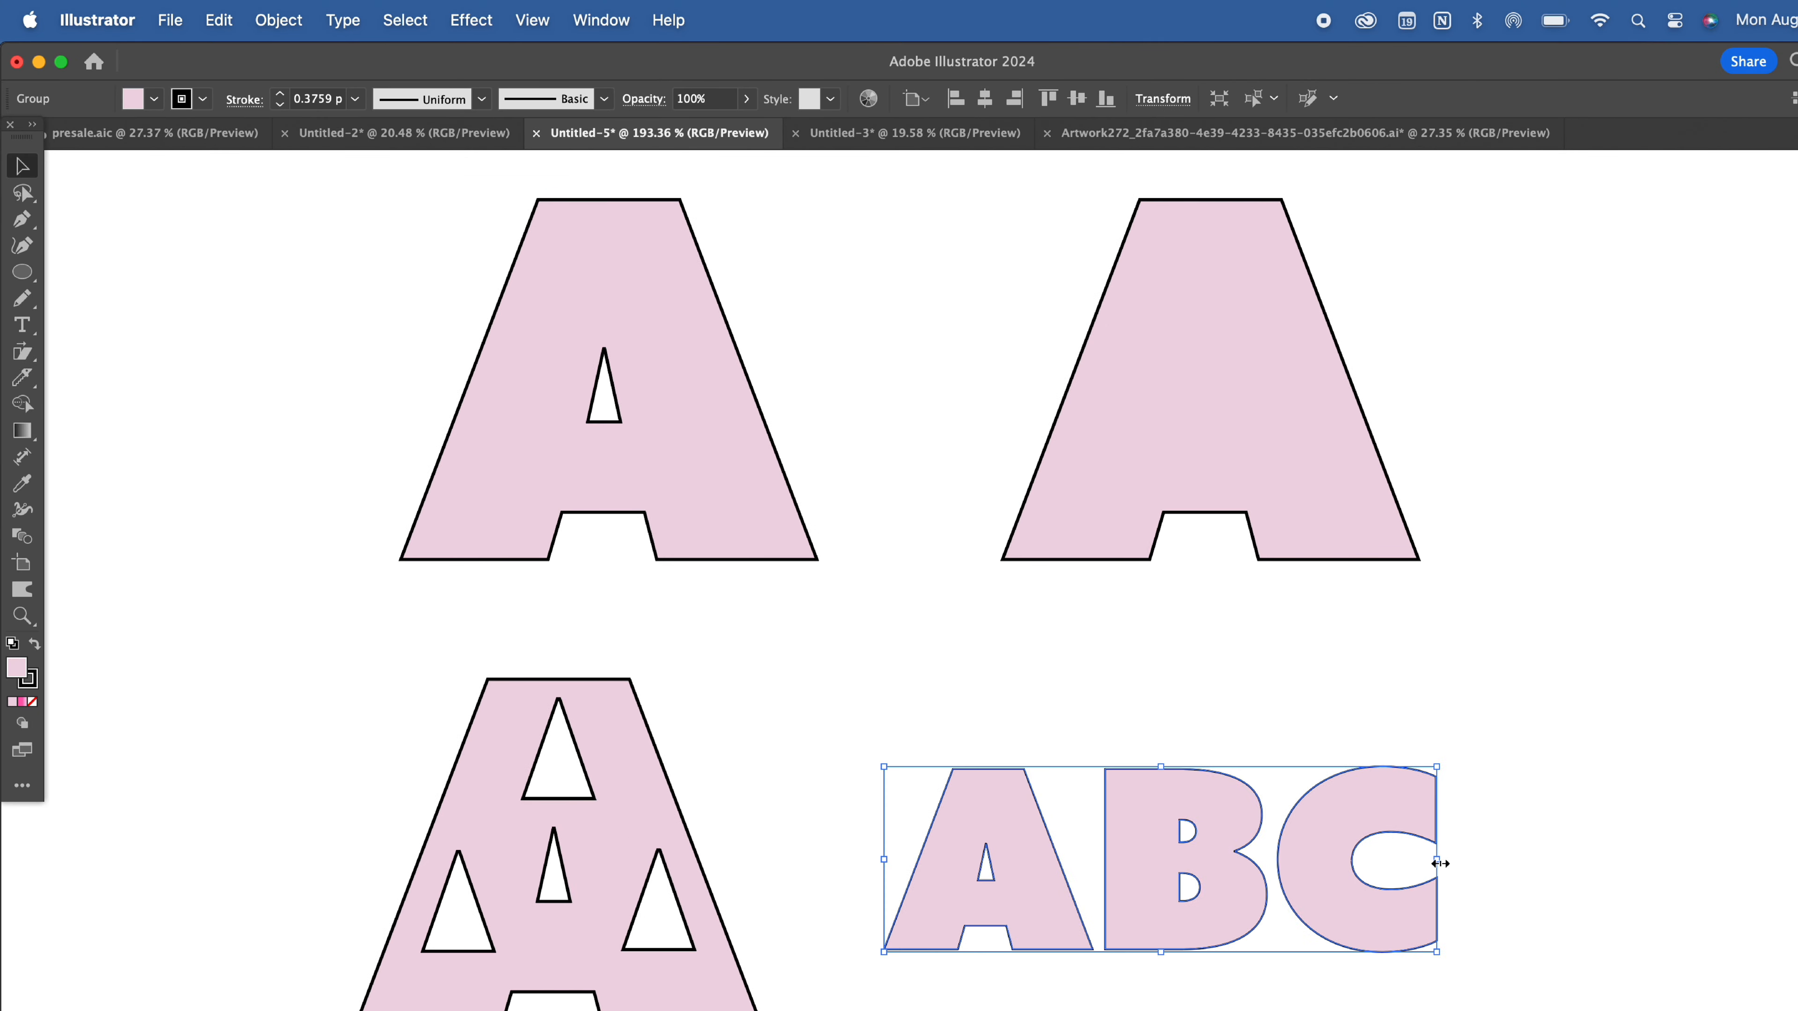
- Draw a wide rectangle that covers the whole ABC lettering with a margin on every side
key("super+shift+a")
scroll(1439, 863, "up", 6)
left_click_drag(22, 271, 113, 272)
left_click_drag(162, 278, 1435, 767)
- Fill the rectangle with a deep blue and send it behind the ABC lettering
double_click(16, 668)
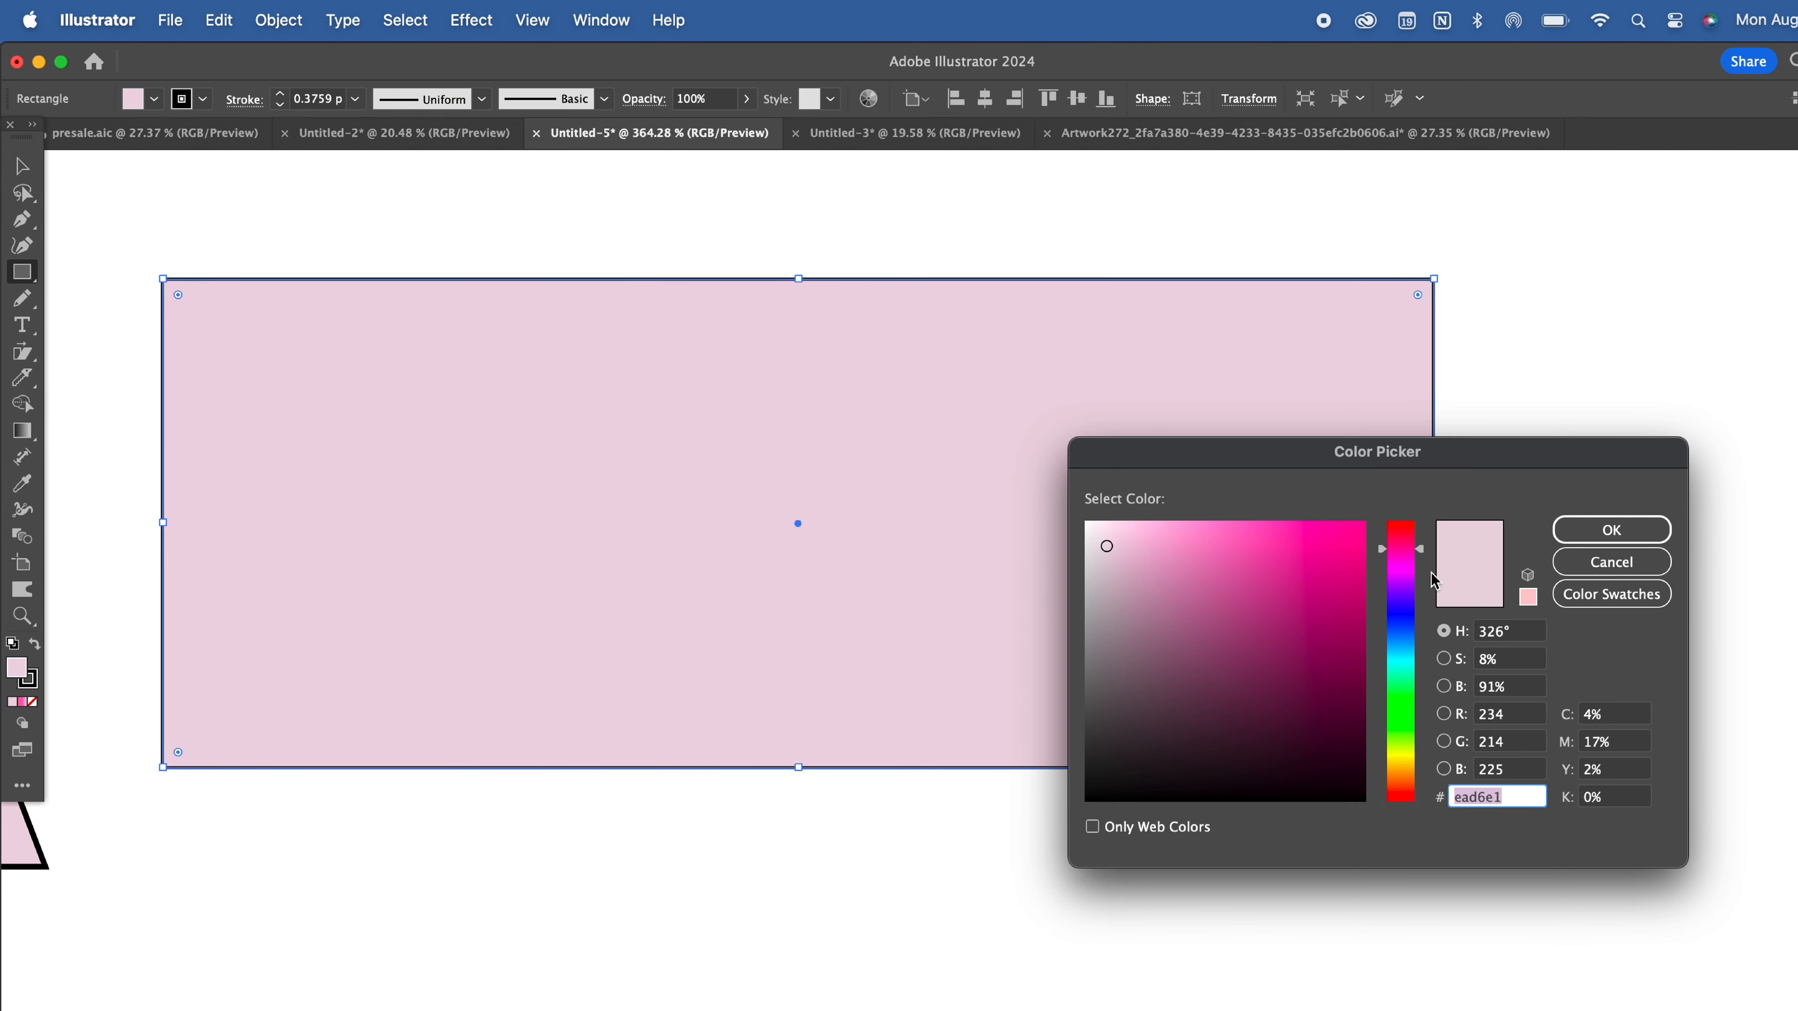
left_click(1399, 621)
left_click(1315, 594)
left_click(1607, 532)
key("super+shift+[")
- Try to make a clipping mask from the grouped ABC lettering and the blue rectangle, and undo it
left_click_drag(698, 505, 582, 470)
right_click(582, 470)
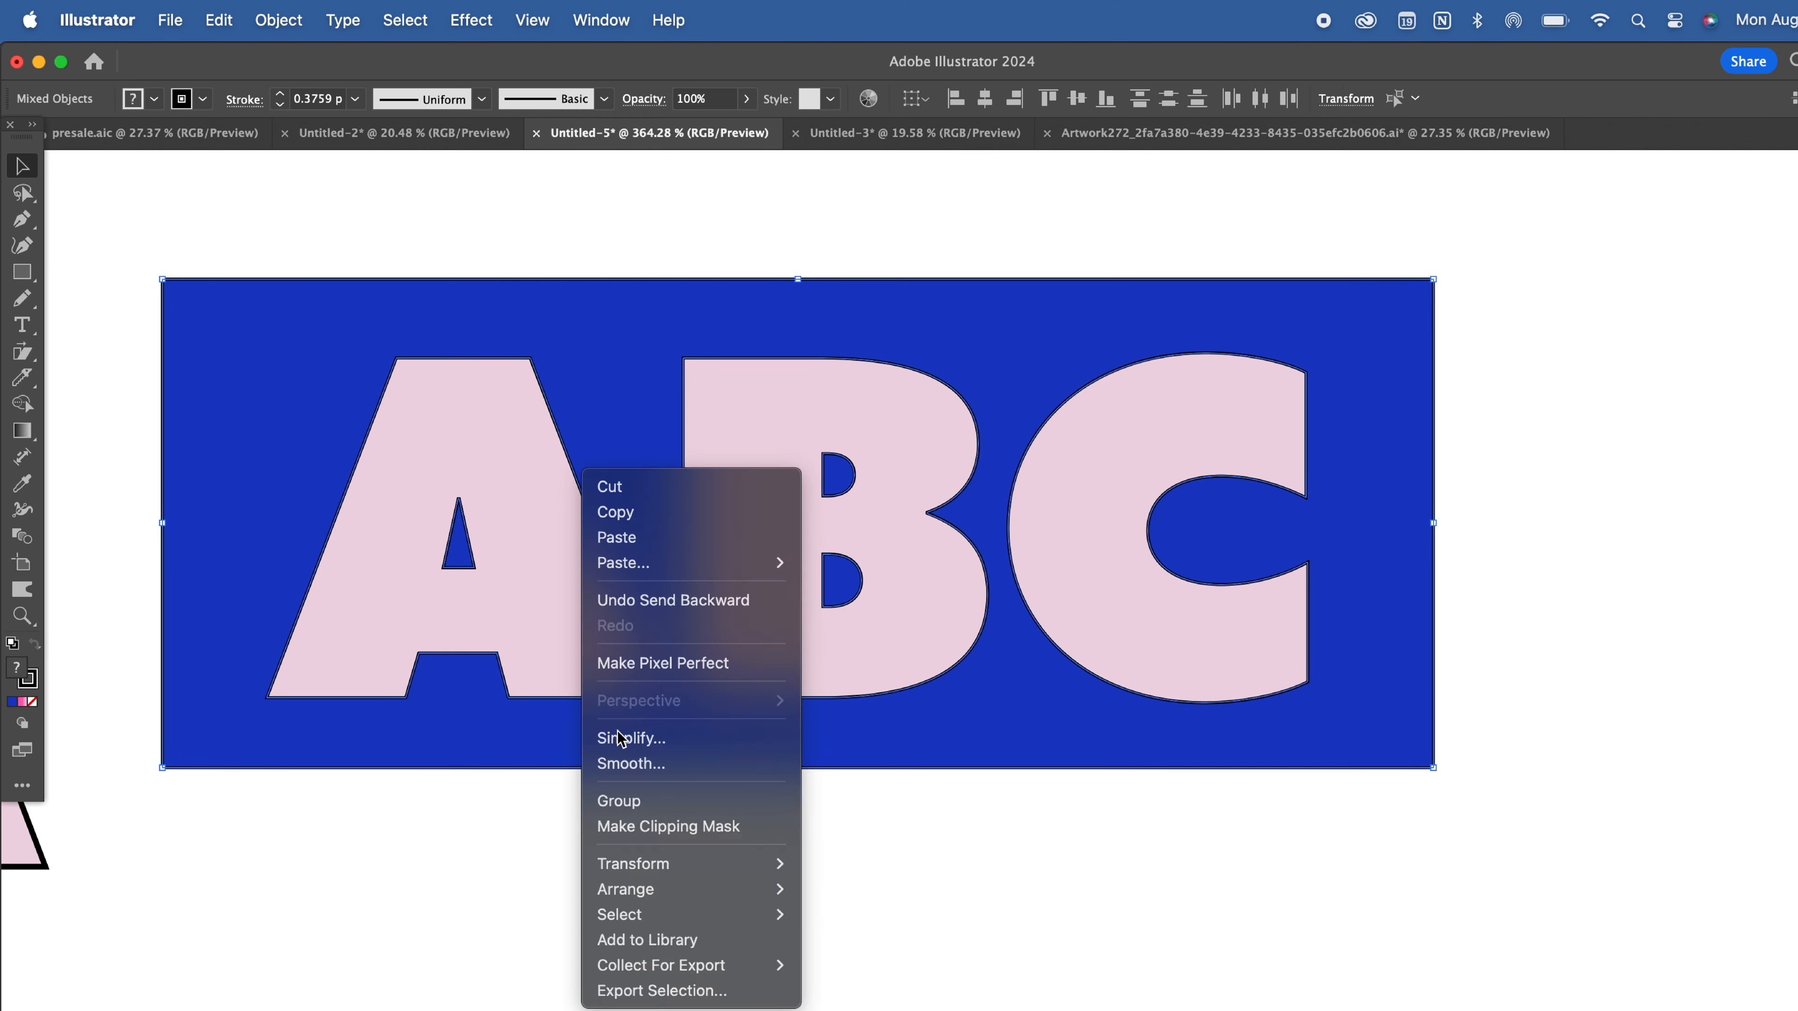
left_click(667, 826)
key("super+z")
left_click(708, 833)
- Convert the ABC group into a single compound path and give it the default white fill and black 1 pt stroke
left_click(566, 538)
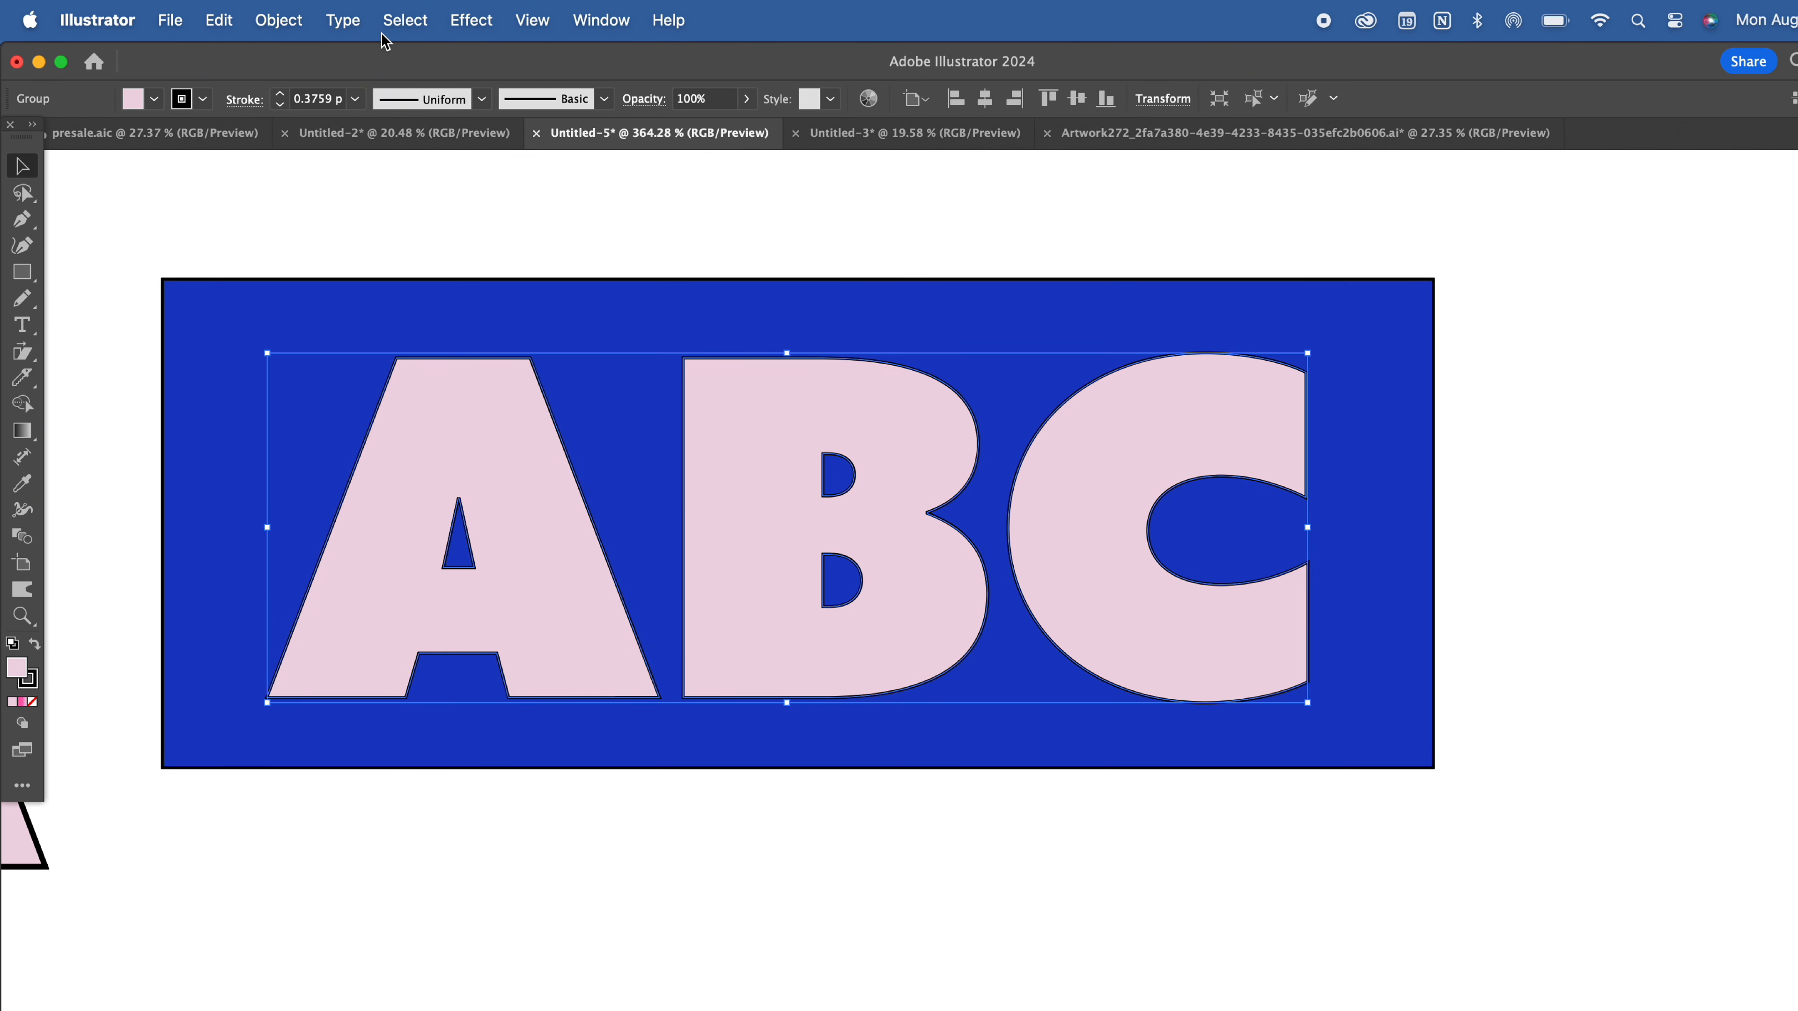
left_click(278, 20)
mouse_move(312, 971)
left_click(538, 970)
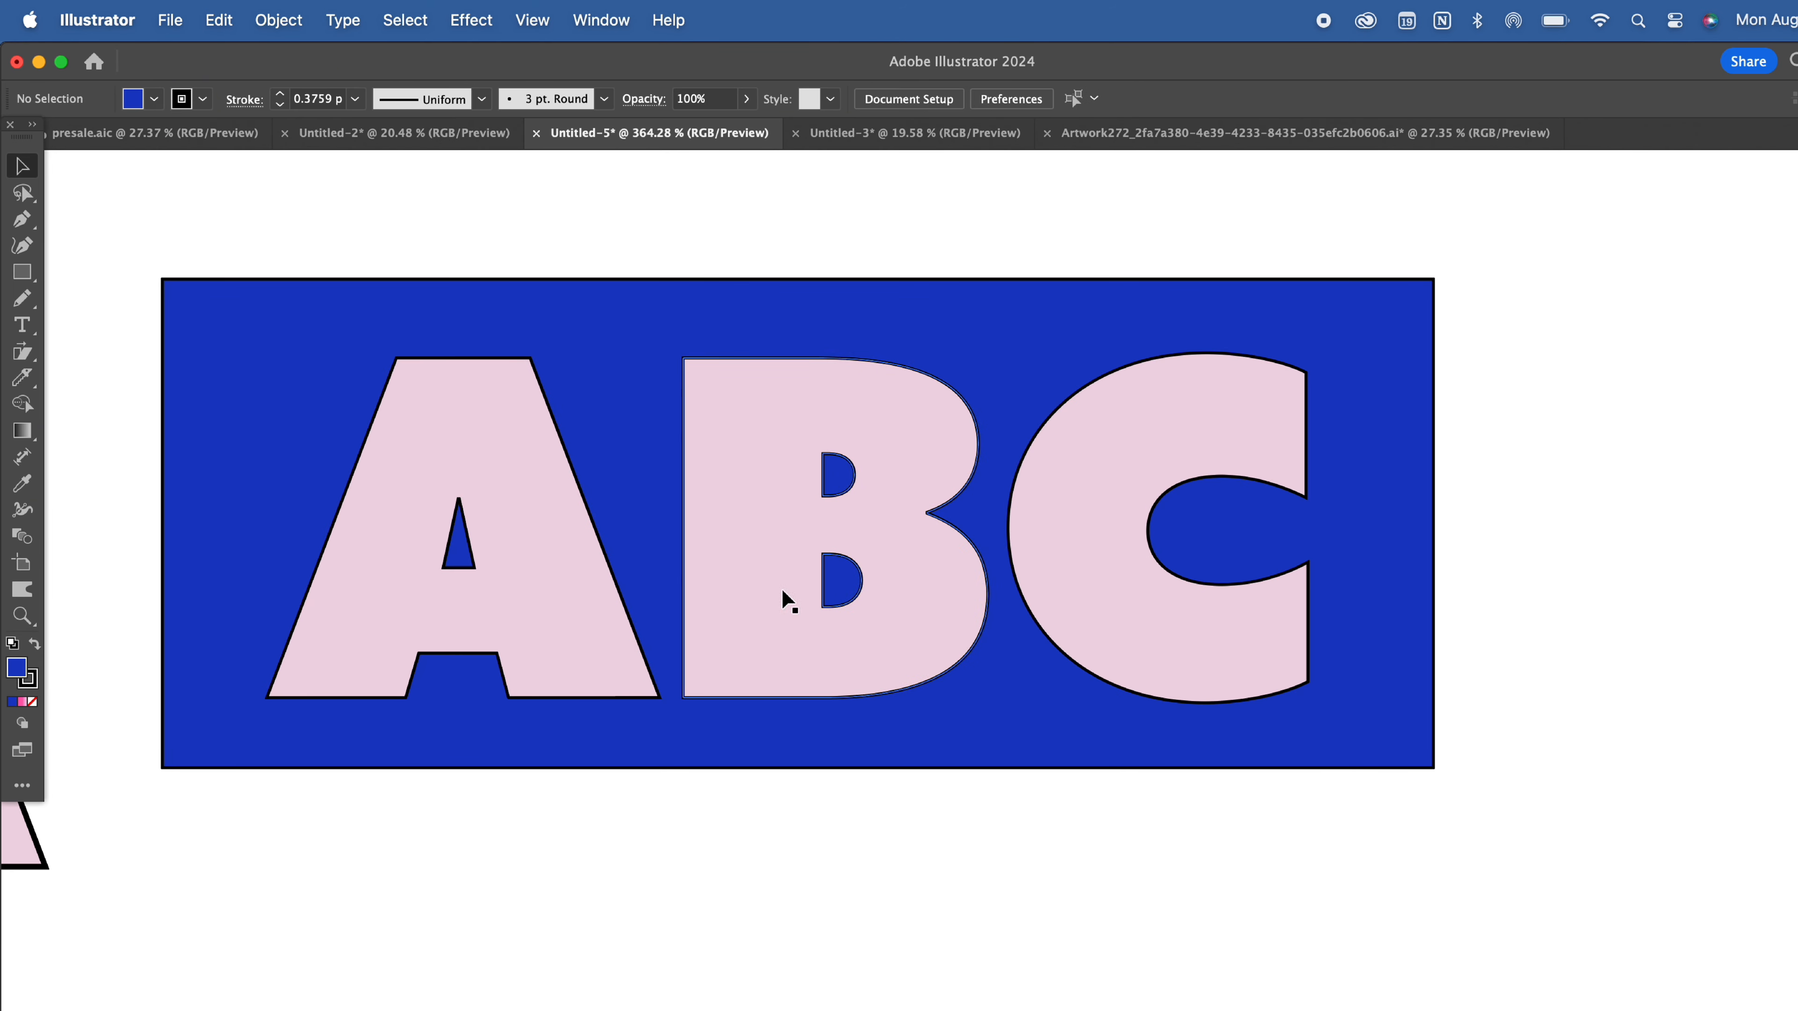
left_click(278, 19)
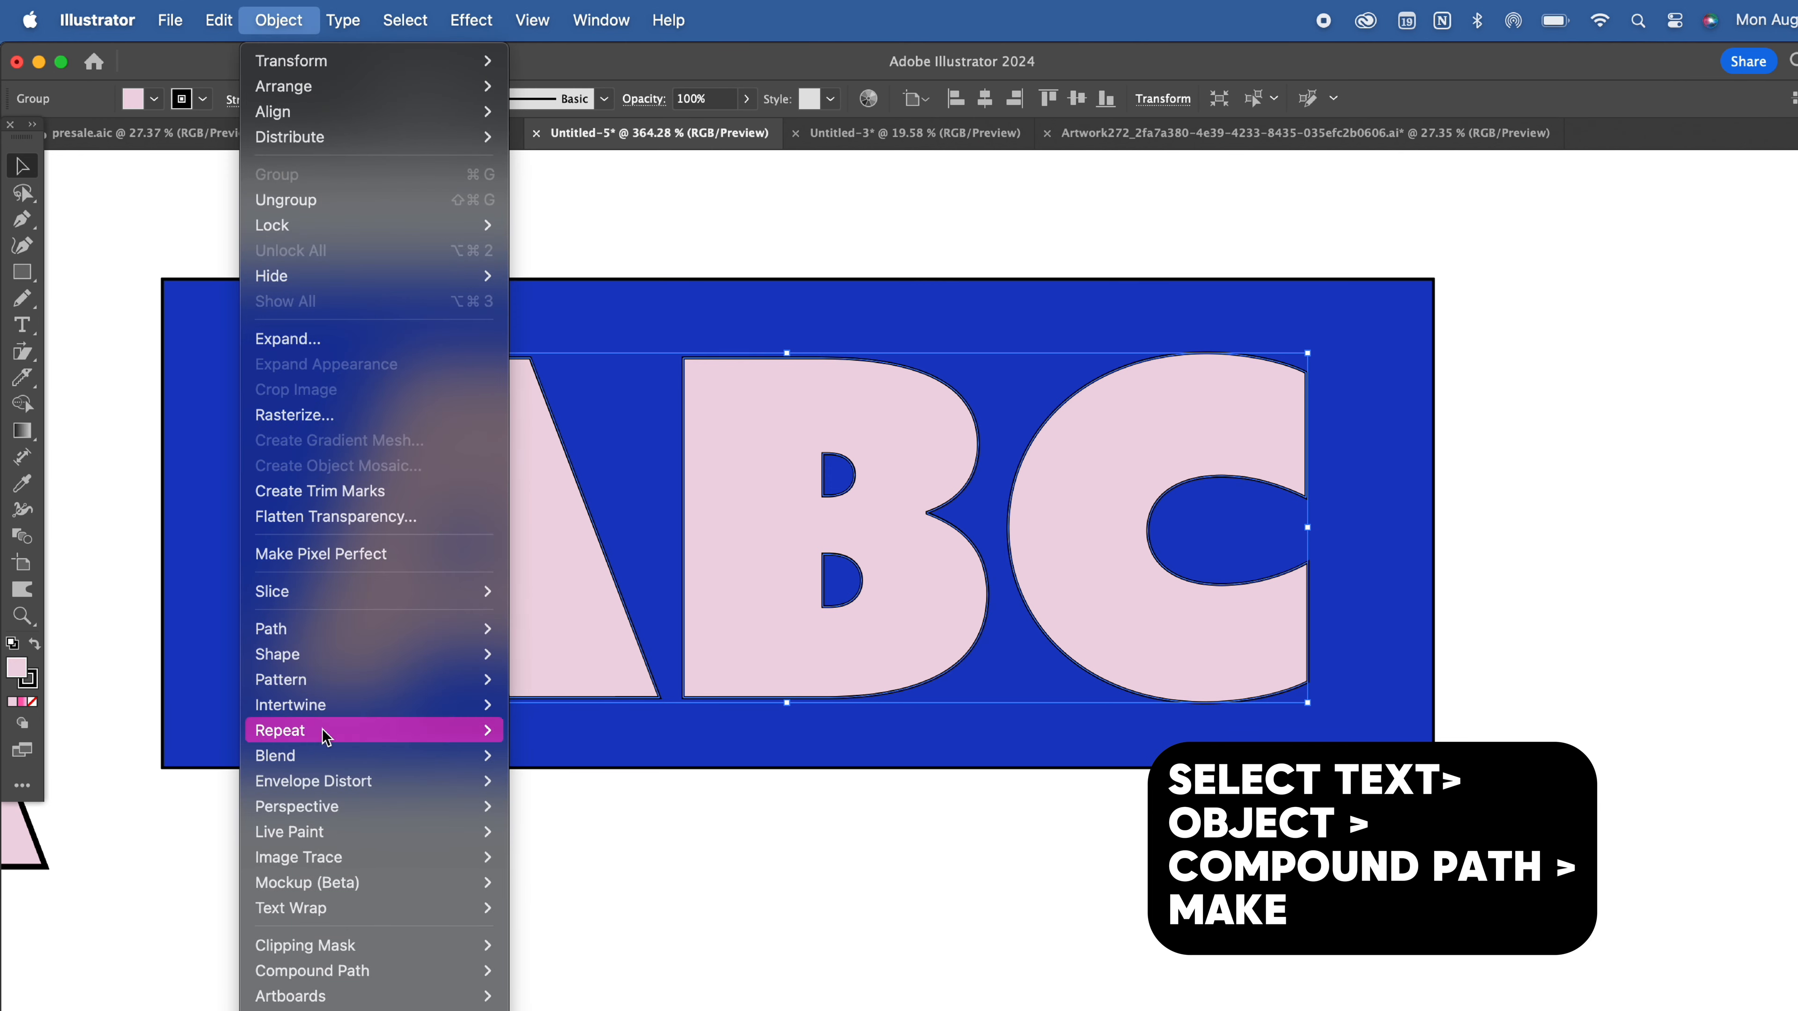
mouse_move(305, 978)
left_click(515, 973)
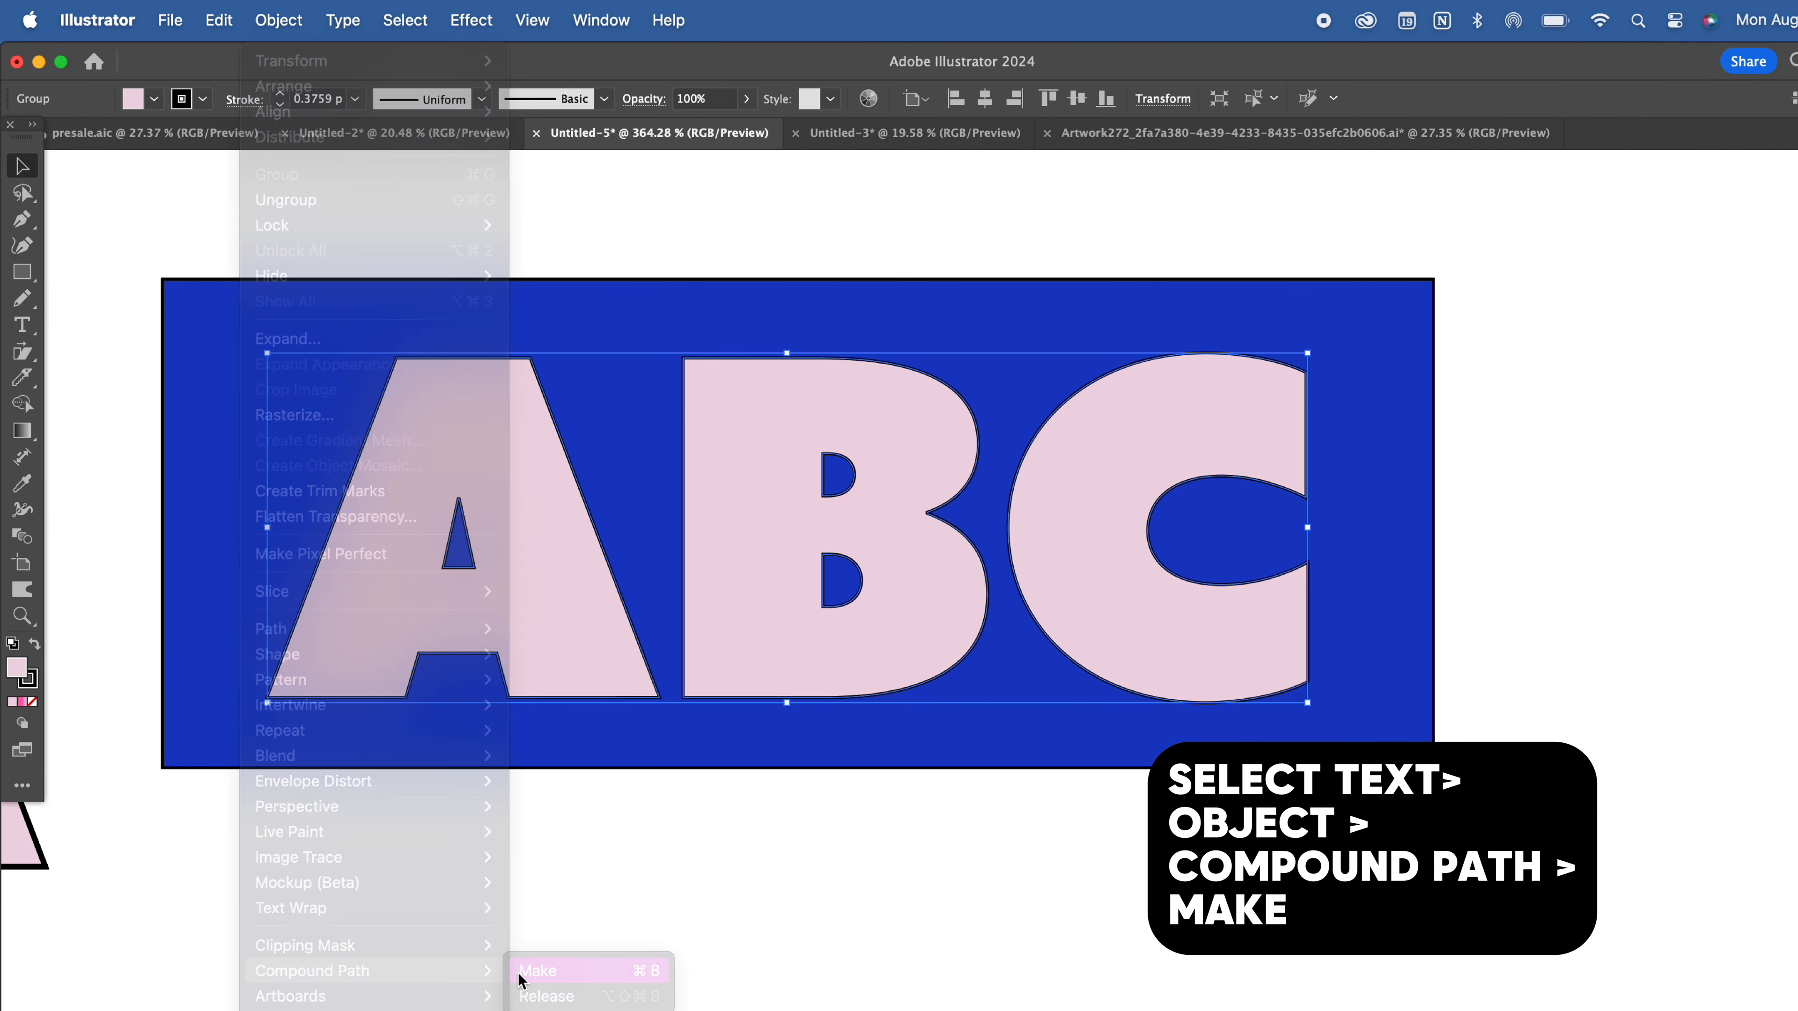
left_click(12, 646)
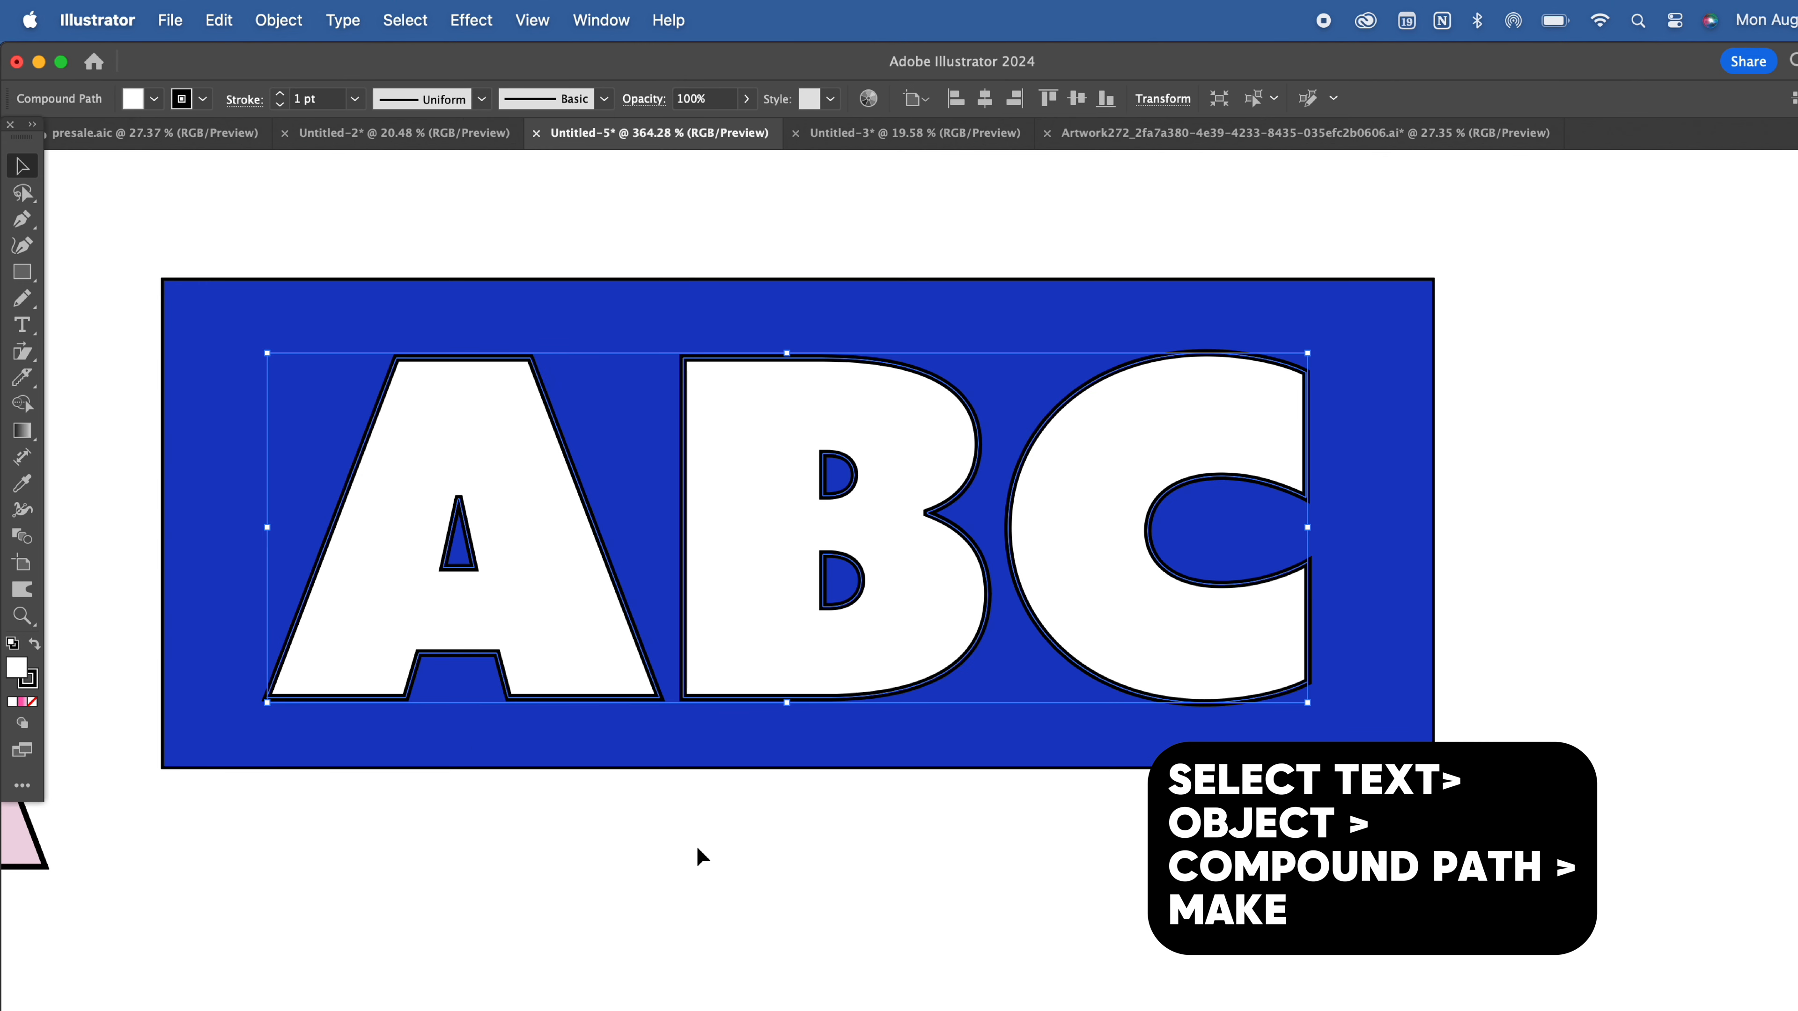
- Make a clipping mask from the ABC compound path and the blue rectangle behind it
left_click_drag(430, 502, 431, 504)
right_click(430, 501)
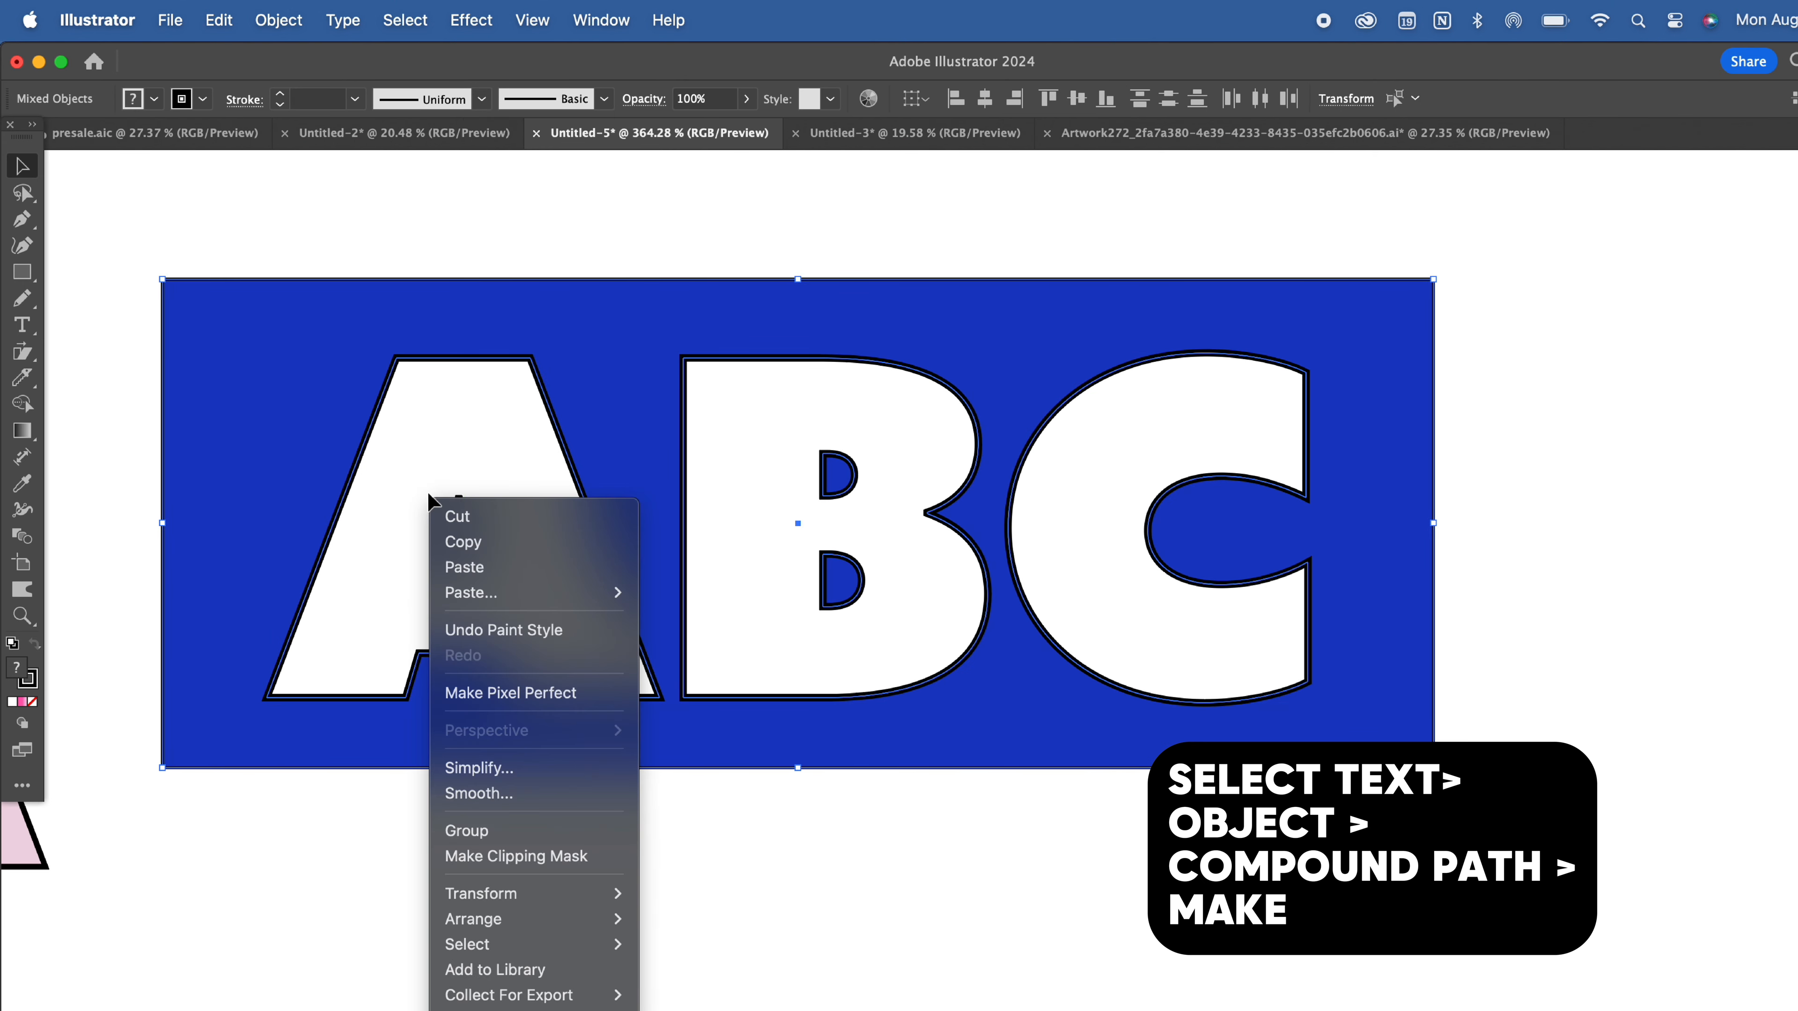
left_click(499, 858)
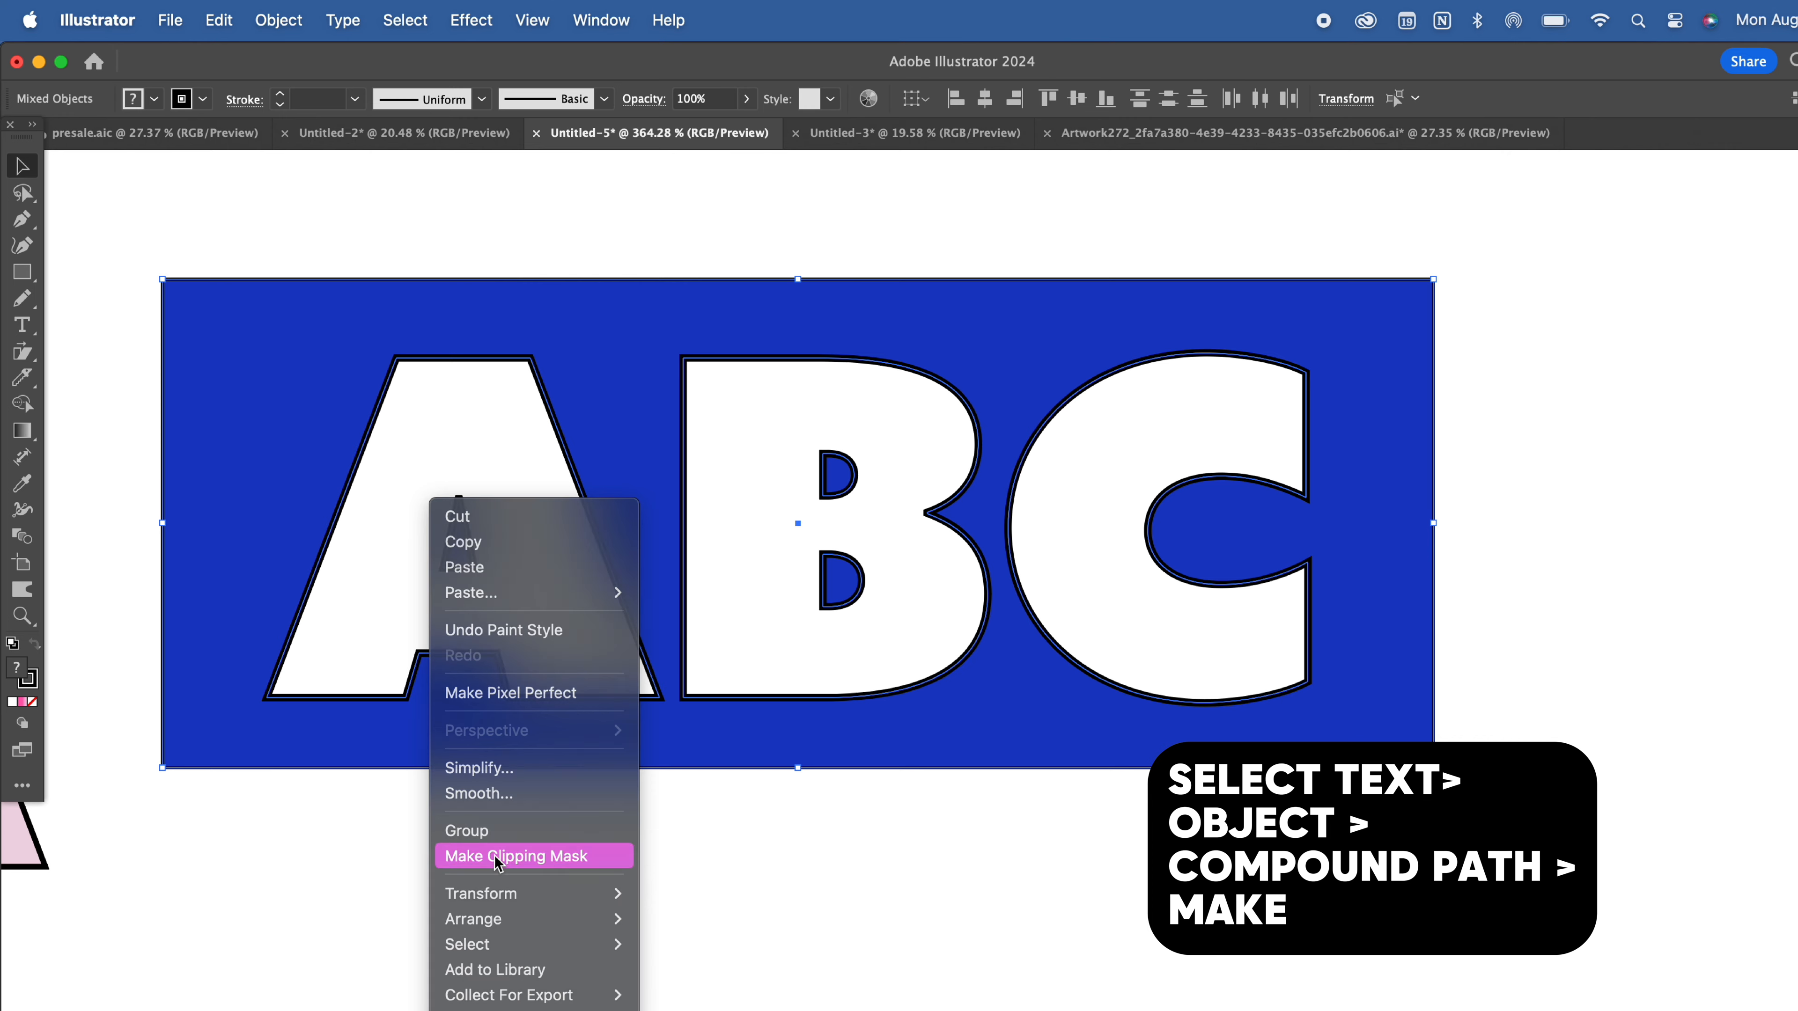